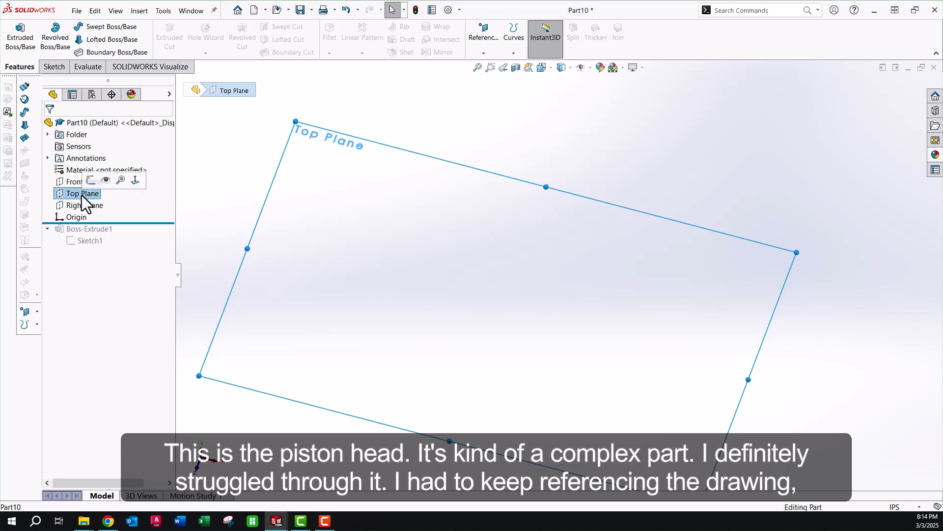
- Roll the feature history forward past Boss-Extrude1 and inspect the diameter dimension's value and tolerance settings in Sketch1
{"action": "left_click", "coordinate": [222, 207]}
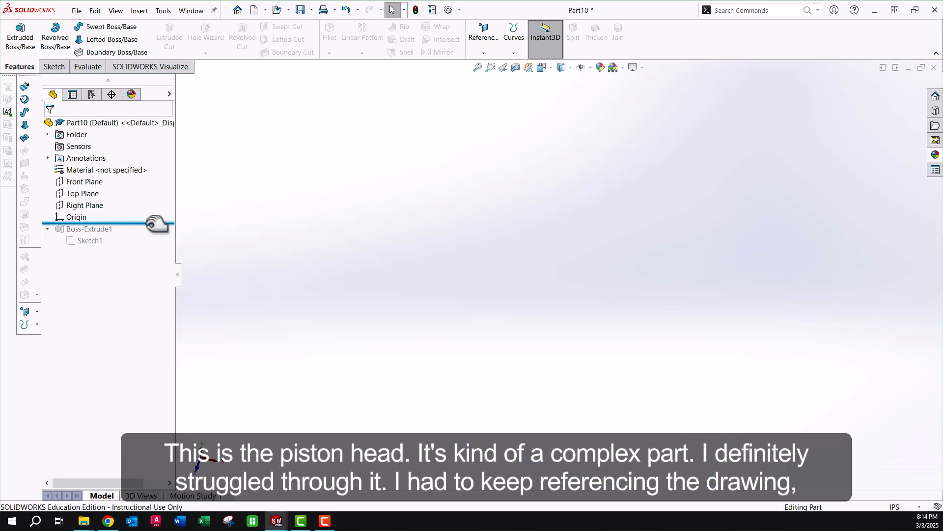
{"action": "left_click_drag", "start_coordinate": [156, 224], "coordinate": [153, 244]}
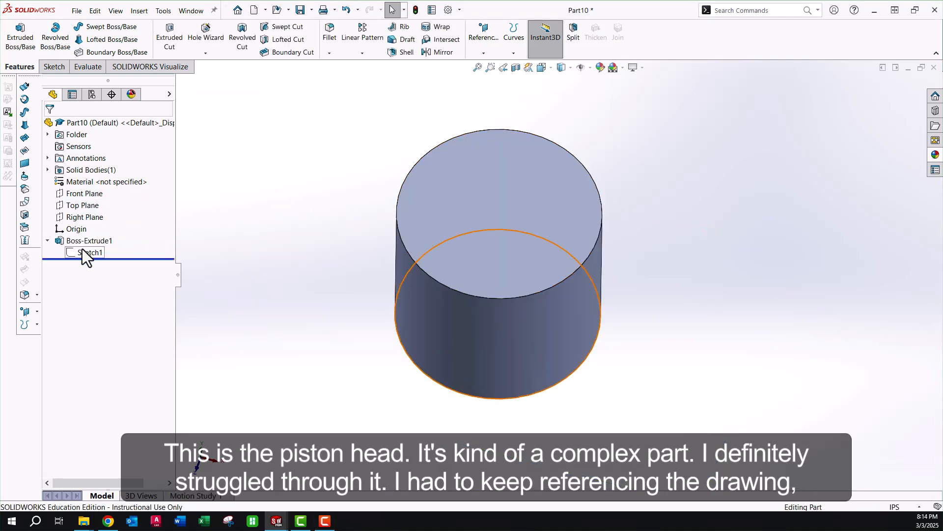
{"action": "left_click", "coordinate": [82, 249]}
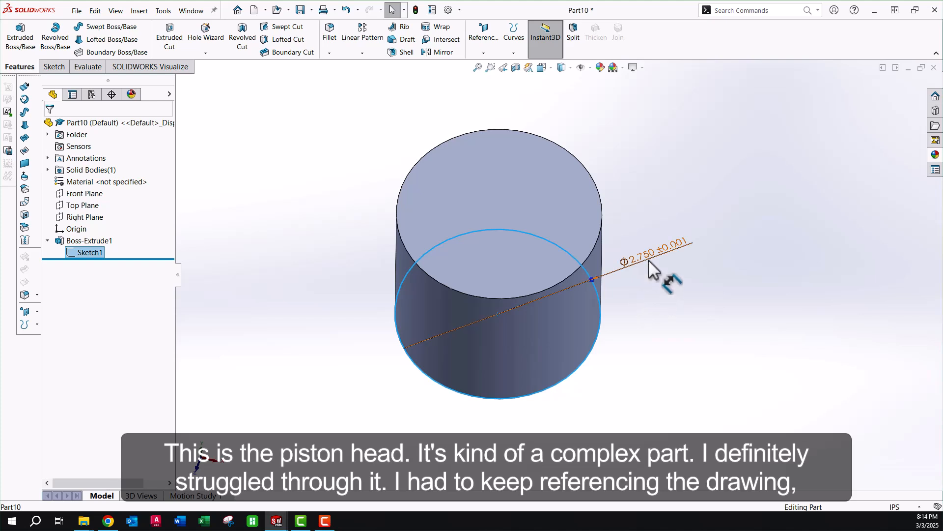
{"action": "double_click", "coordinate": [649, 264]}
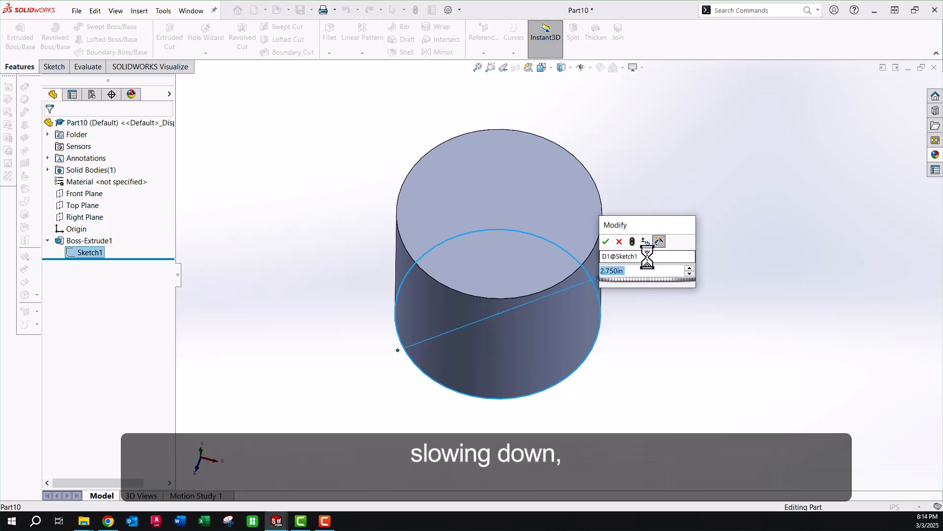
{"action": "left_click", "coordinate": [606, 241]}
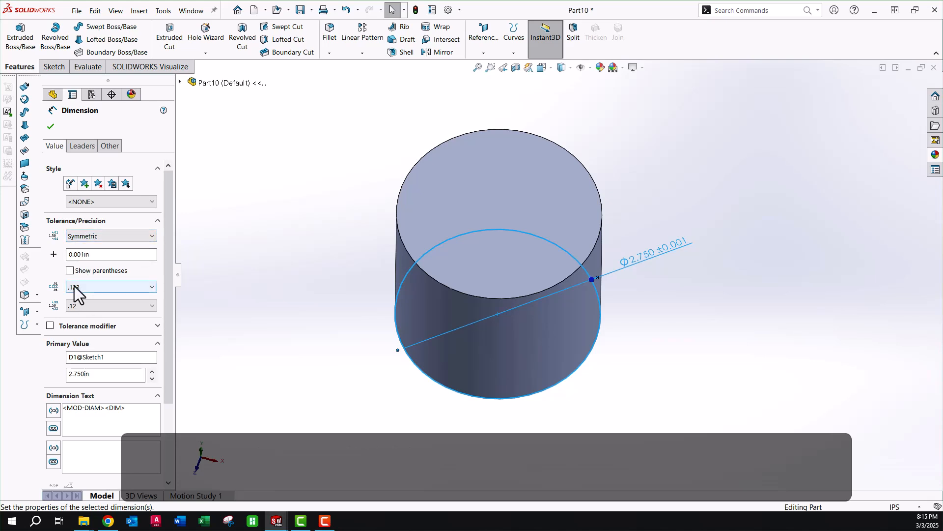
{"action": "left_click", "coordinate": [51, 127]}
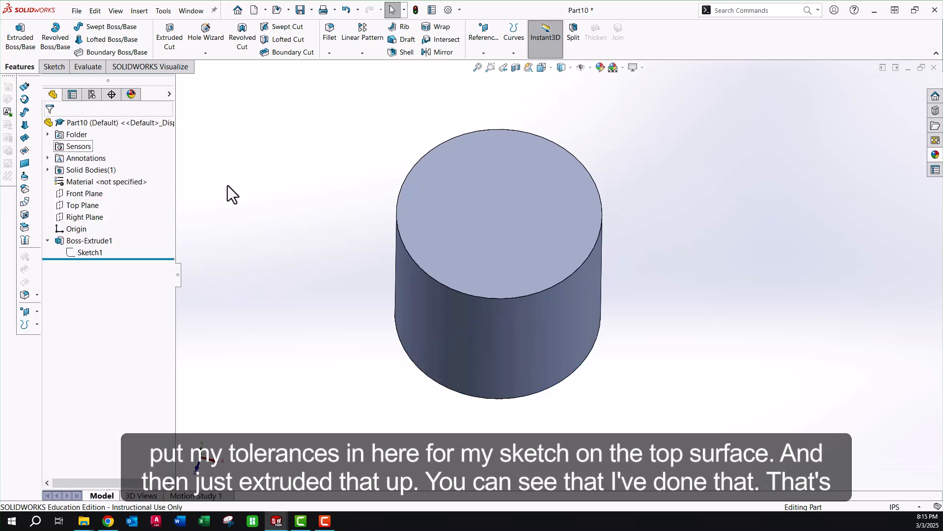
- Review the extrusion depth in Boss-Extrude1's definition
{"action": "left_click", "coordinate": [90, 241]}
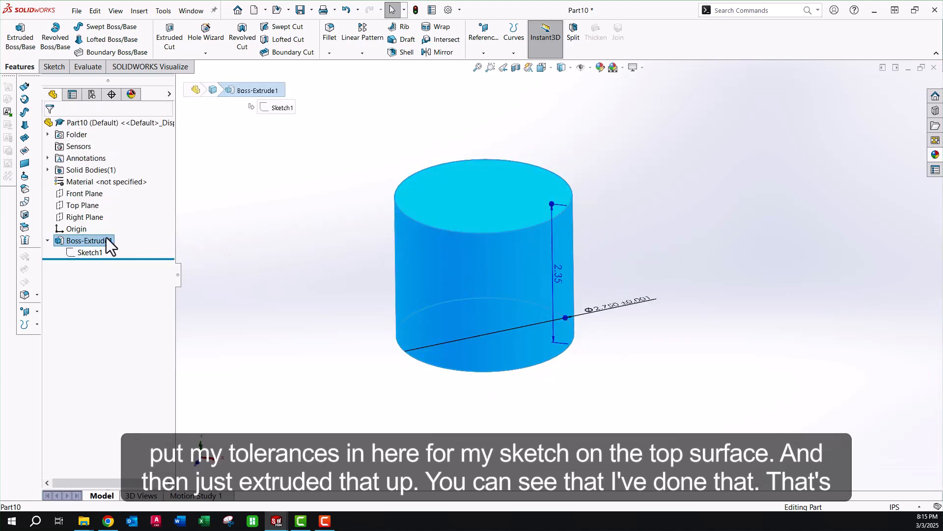
{"action": "right_click", "coordinate": [96, 241]}
{"action": "left_click", "coordinate": [117, 207]}
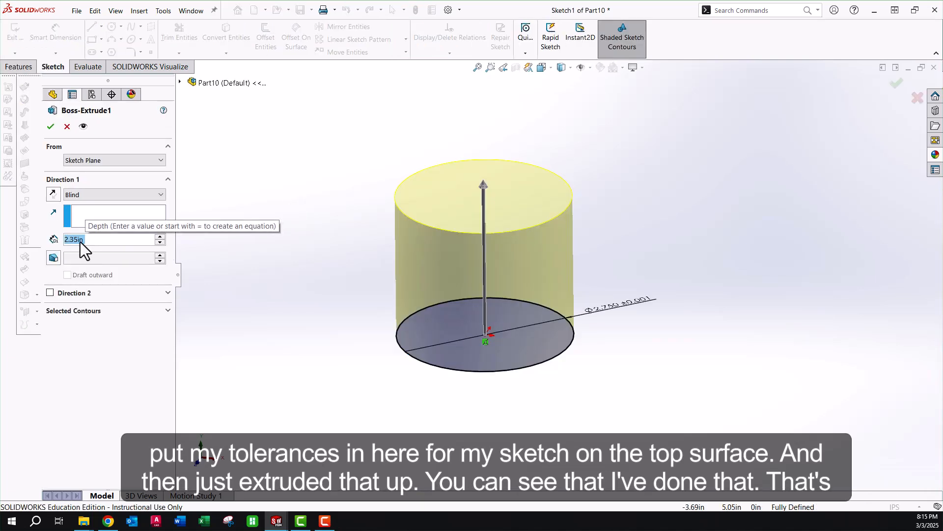
{"action": "left_click", "coordinate": [49, 127]}
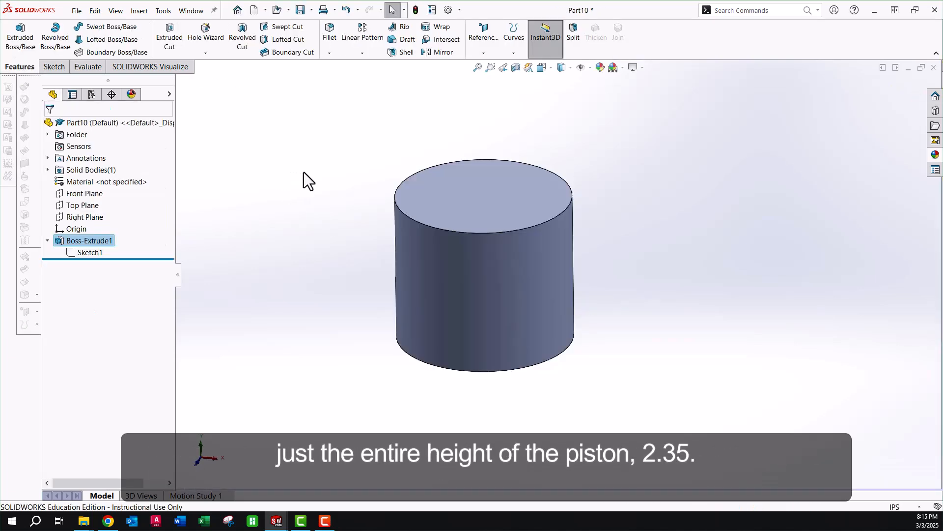
- Start a sketch on the Front Plane and draw a vertical centerline from the origin to the cylinder's top edge
{"action": "left_click", "coordinate": [82, 193]}
{"action": "left_click", "coordinate": [89, 179]}
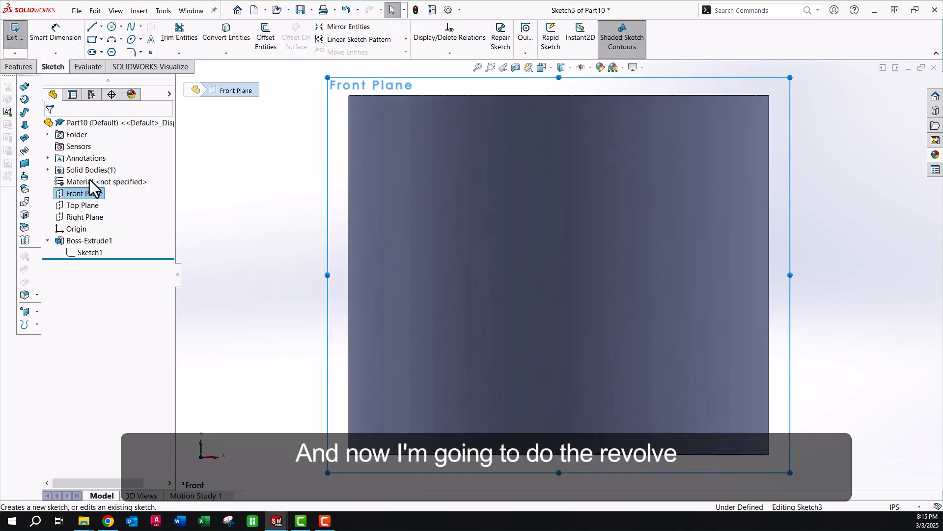
{"action": "scroll", "coordinate": [745, 264], "scroll_direction": "up", "scroll_amount": 3}
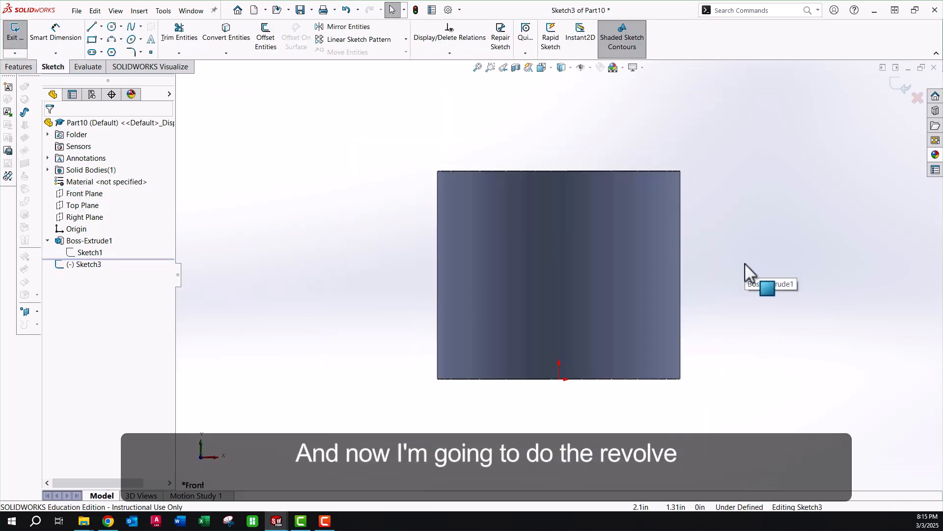
{"action": "left_click", "coordinate": [102, 27]}
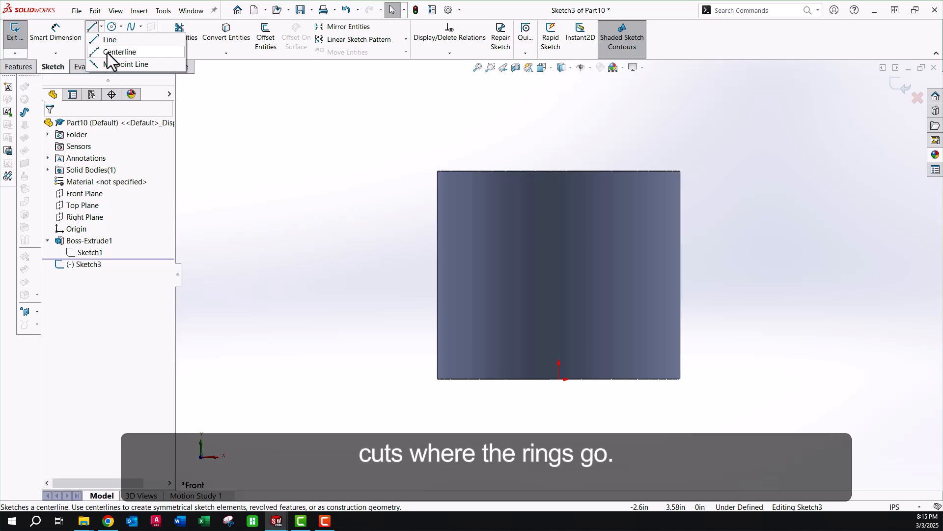
{"action": "left_click", "coordinate": [107, 52]}
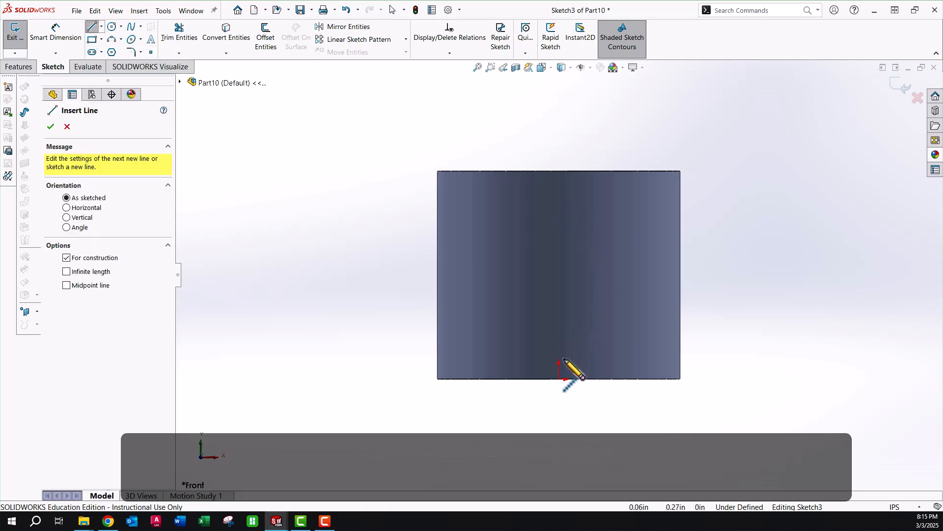
{"action": "left_click", "coordinate": [558, 379]}
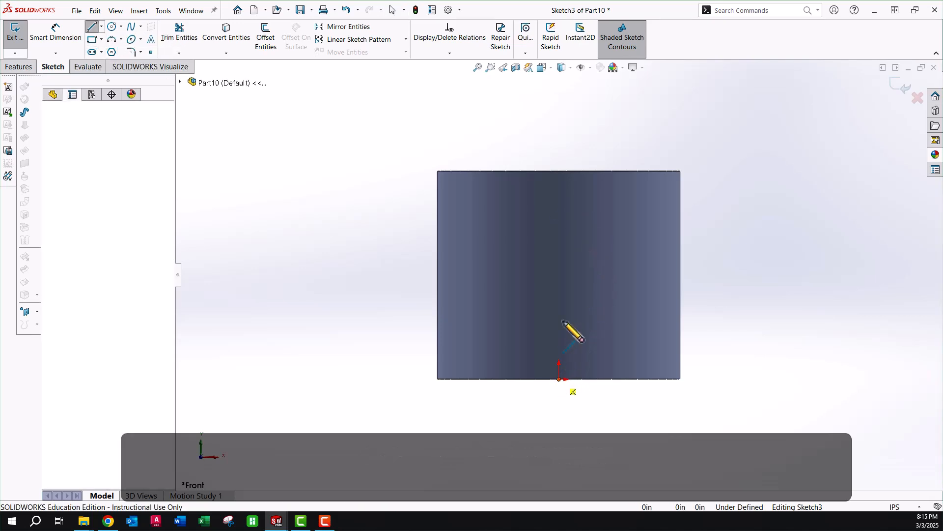
{"action": "left_click", "coordinate": [559, 171]}
{"action": "key", "text": "Escape"}
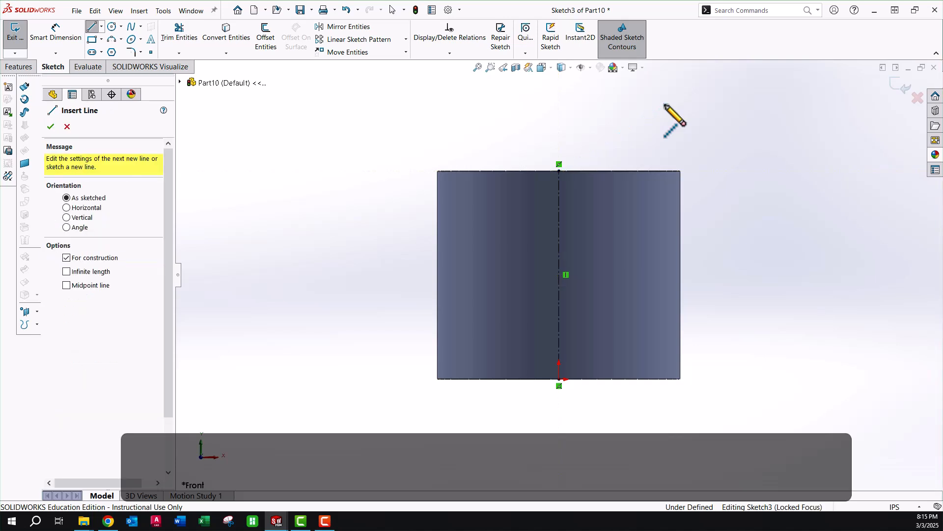
- Sketch a corner rectangle about 0.21 in wide and 0.12 in high inward from the cylinder's right edge, near its top
{"action": "left_click", "coordinate": [91, 40]}
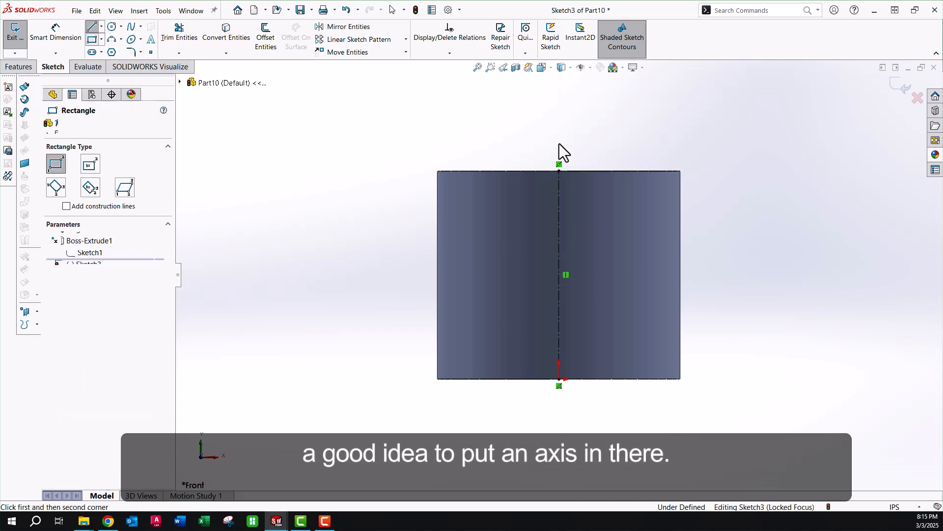
{"action": "left_click", "coordinate": [681, 187]}
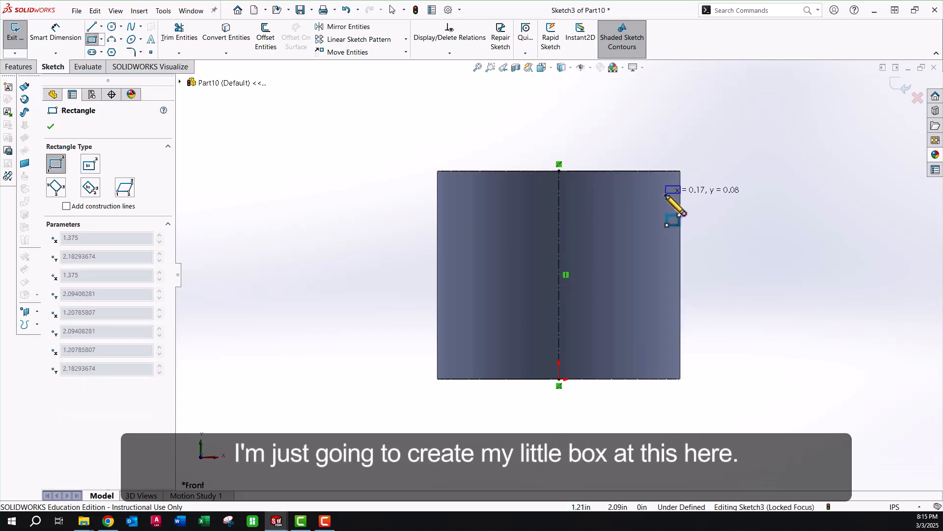
{"action": "left_click", "coordinate": [662, 196]}
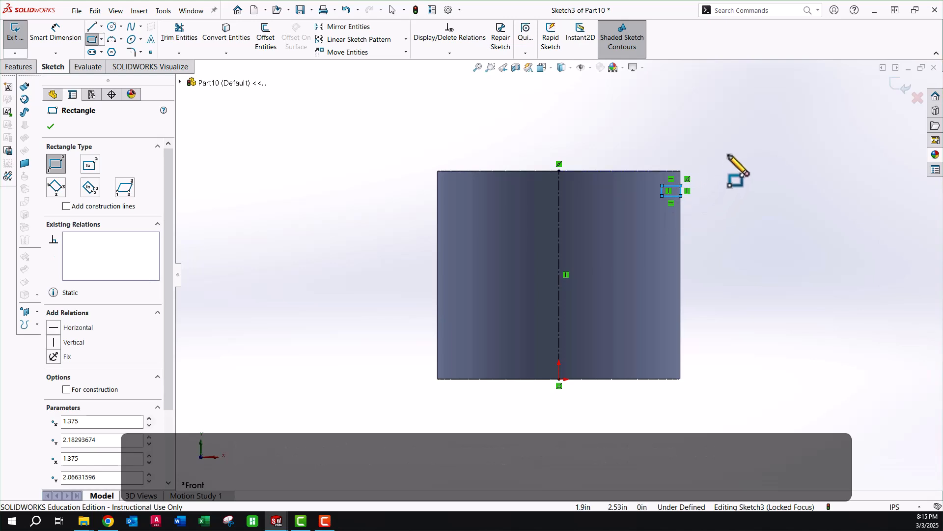
{"action": "left_click", "coordinate": [50, 127]}
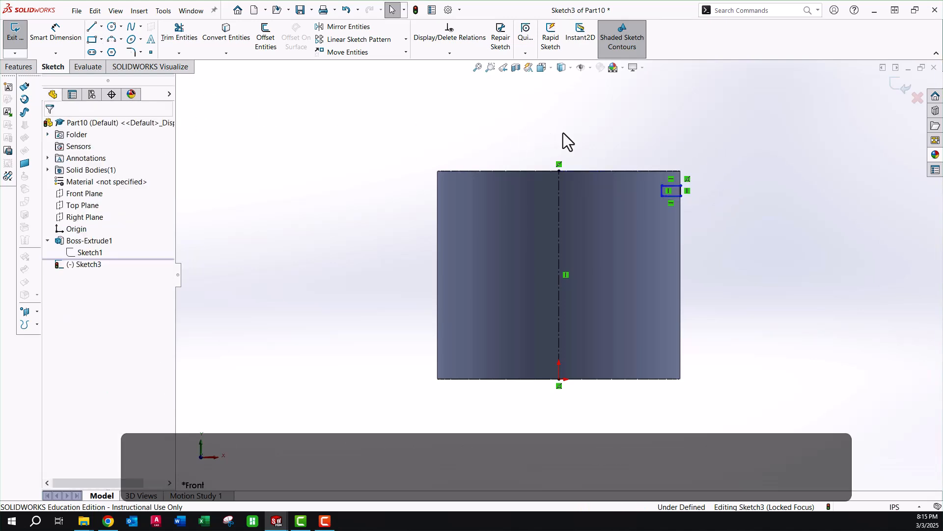
- Dimension the distance from the cylinder's top edge to the rectangle's upper line as 0.155 in
{"action": "scroll", "coordinate": [706, 214], "scroll_direction": "up", "scroll_amount": 2}
{"action": "scroll", "coordinate": [645, 239], "scroll_direction": "down", "scroll_amount": 5}
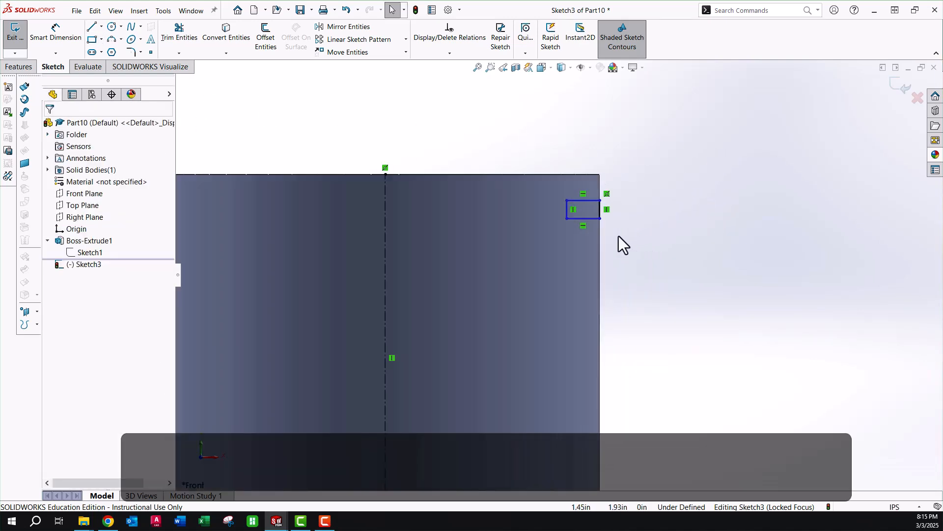
{"action": "left_click", "coordinate": [55, 37]}
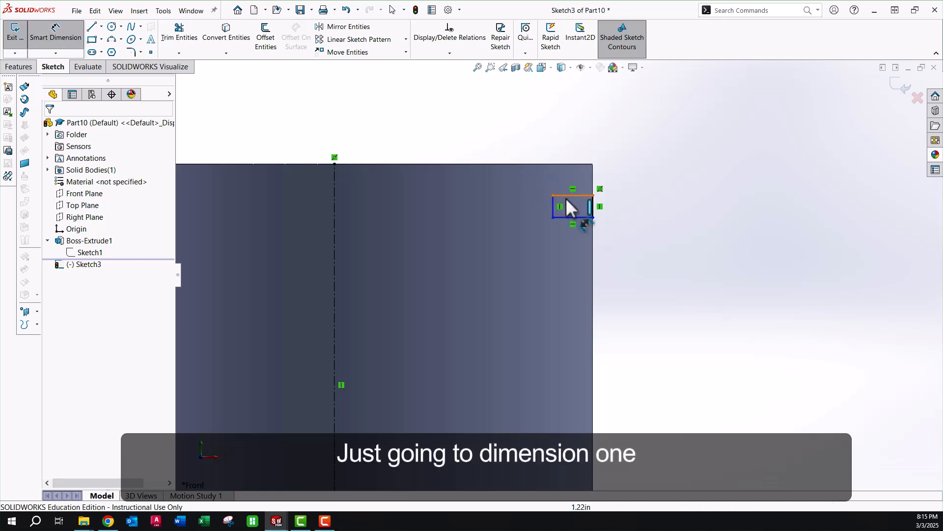
{"action": "left_click", "coordinate": [583, 196]}
{"action": "left_click", "coordinate": [578, 164]}
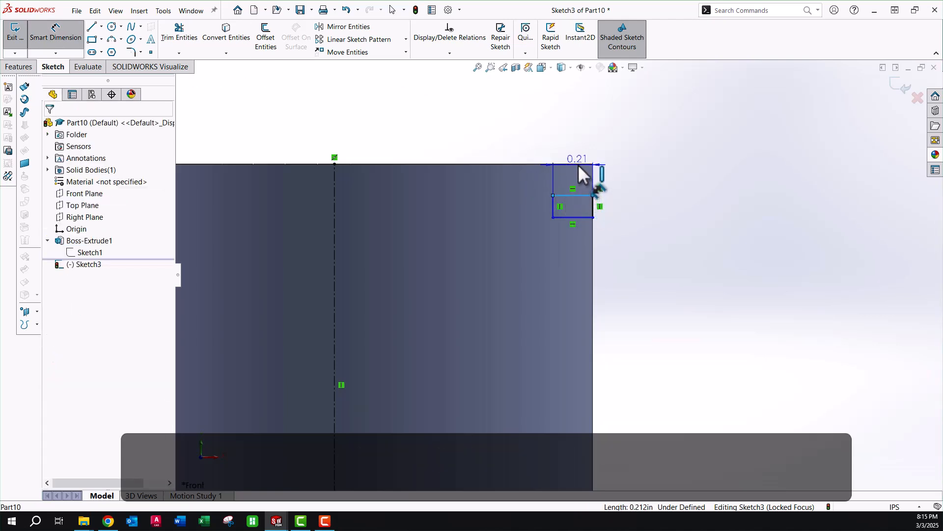
{"action": "left_click", "coordinate": [638, 123]}
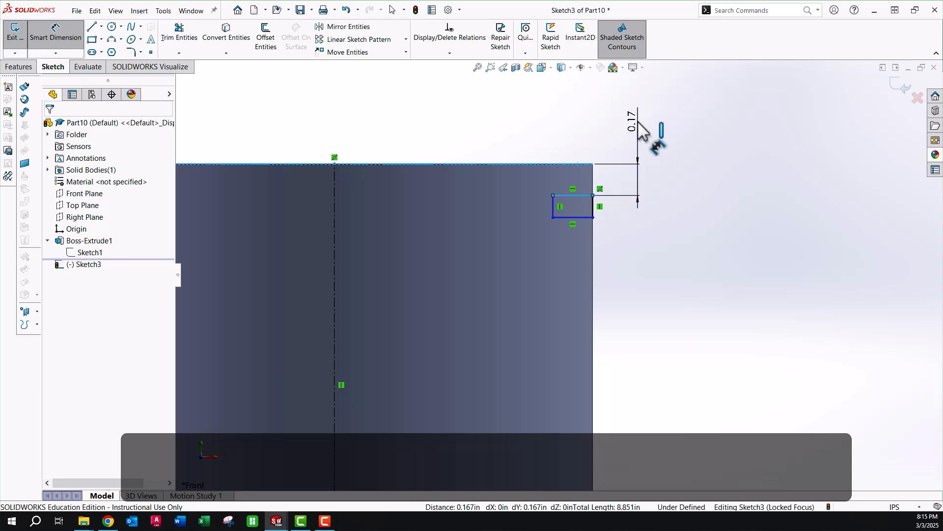
{"action": "type", "text": ".155"}
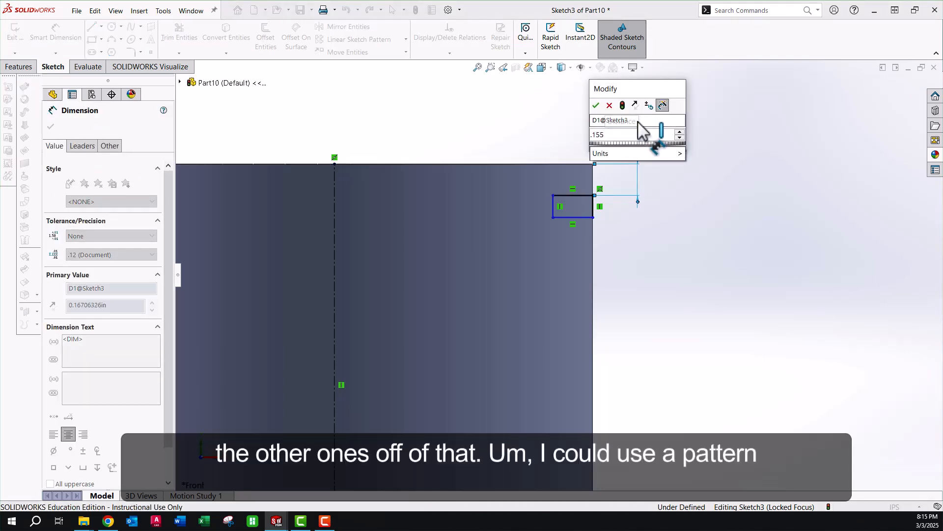
{"action": "key", "text": "Return"}
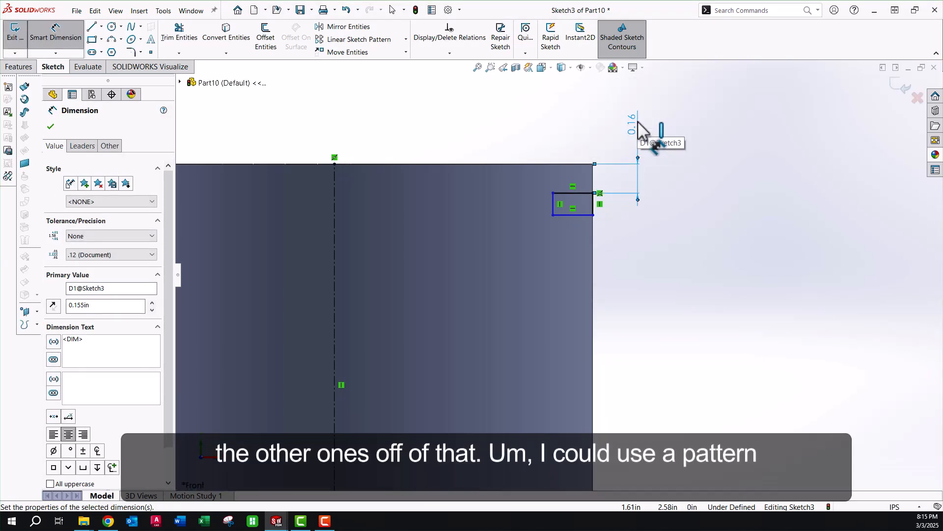
- Dimension the rectangle's height as 0.080 in along its outer vertical side
{"action": "left_click", "coordinate": [594, 207]}
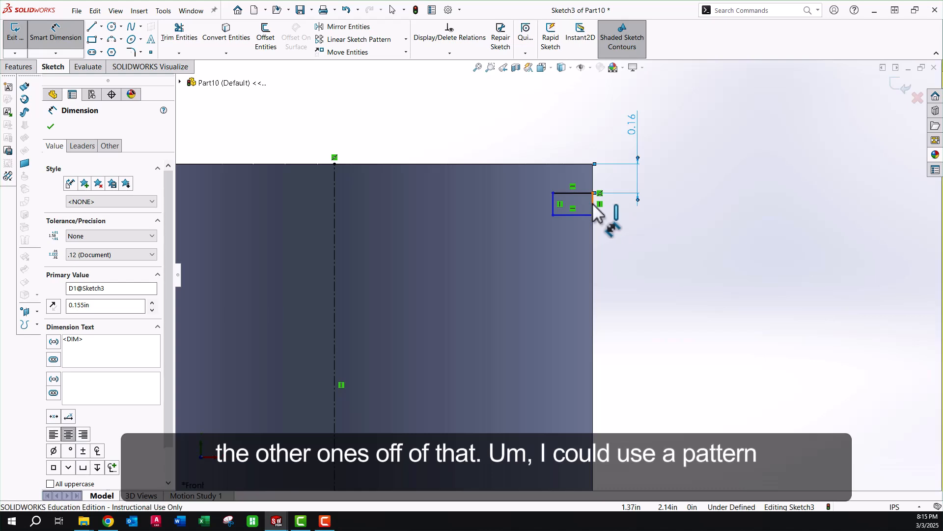
{"action": "left_click", "coordinate": [617, 240]}
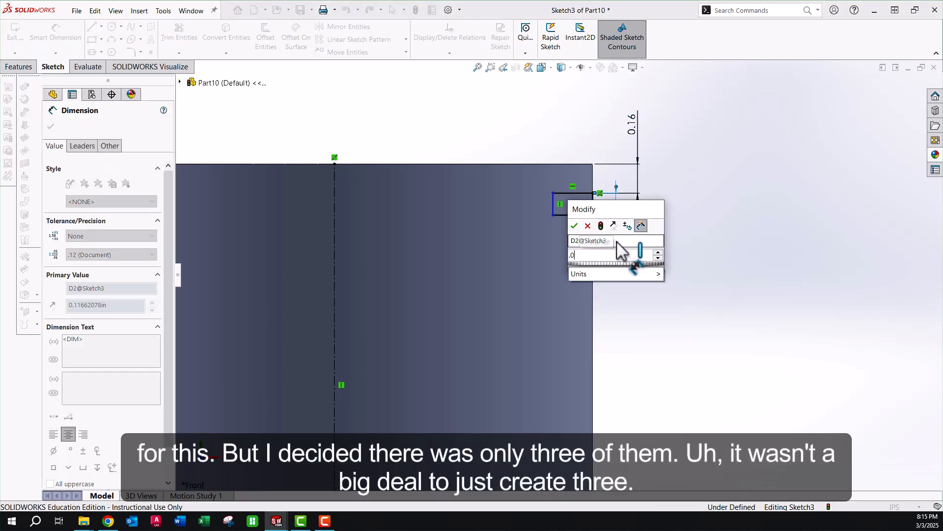
{"action": "type", "text": ".080"}
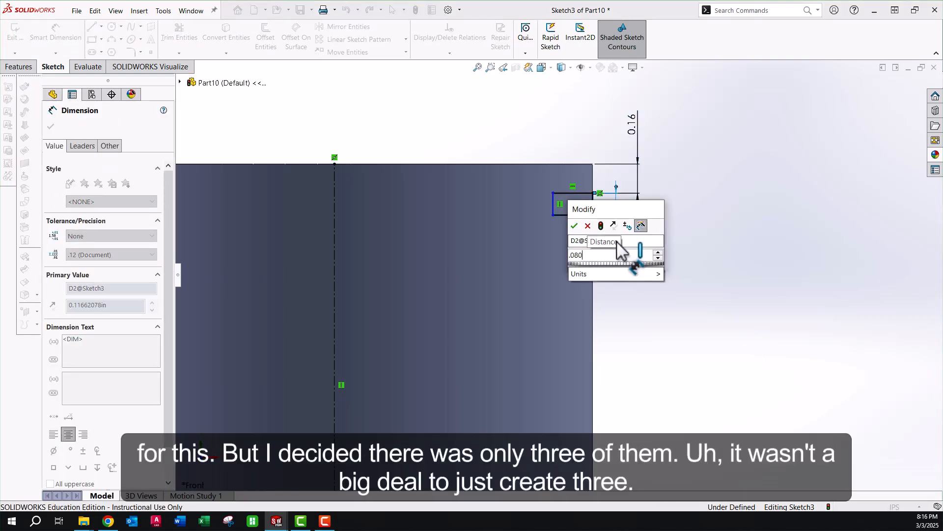
{"action": "key", "text": "Return"}
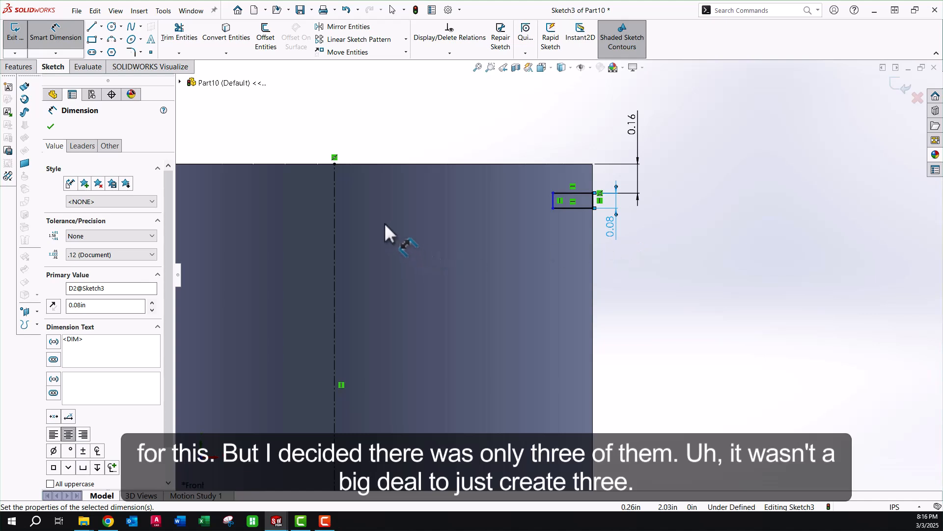
- Add a doubled diameter dimension of 2.450 in between the centerline and the rectangle's inner vertical side
{"action": "left_click", "coordinate": [334, 196]}
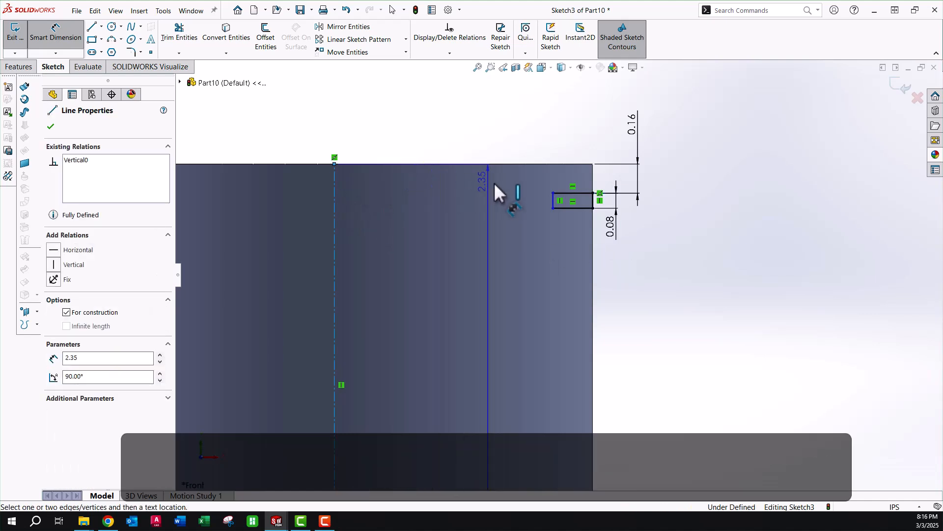
{"action": "left_click", "coordinate": [553, 199]}
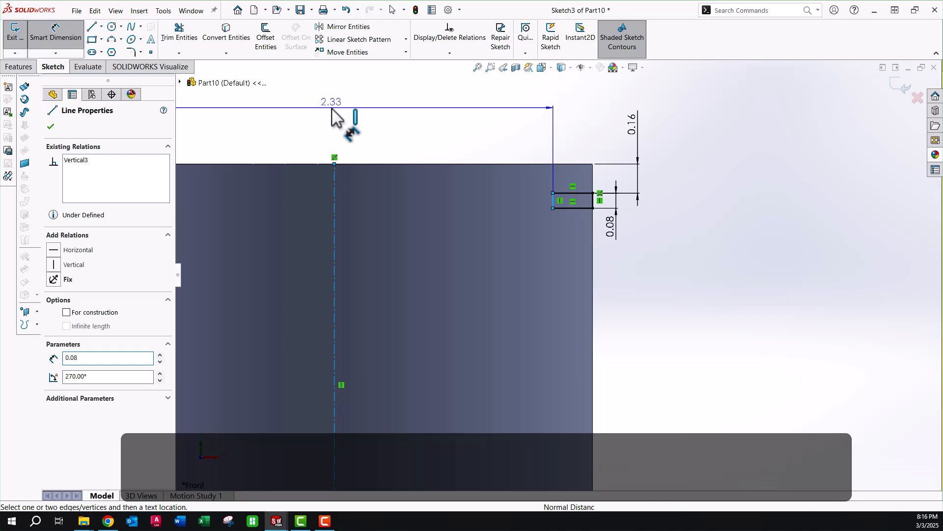
{"action": "left_click", "coordinate": [332, 110]}
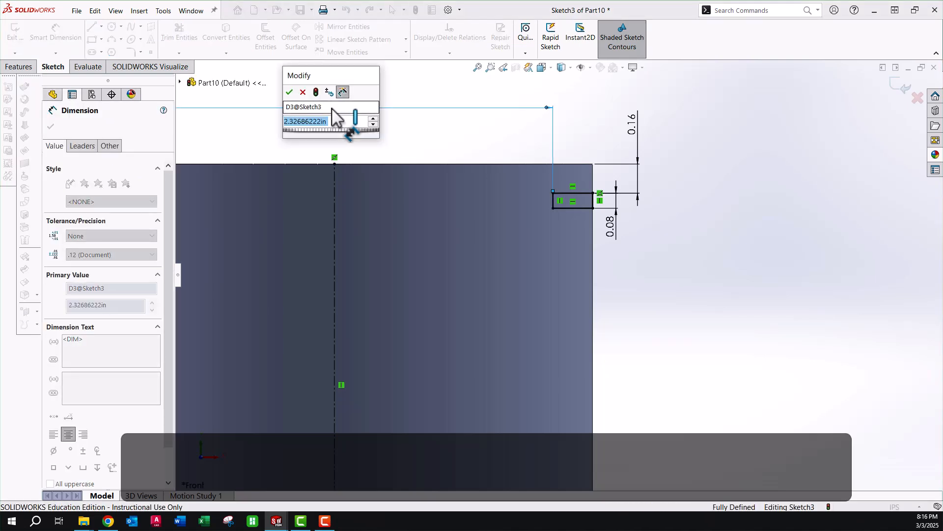
{"action": "type", "text": "2.450"}
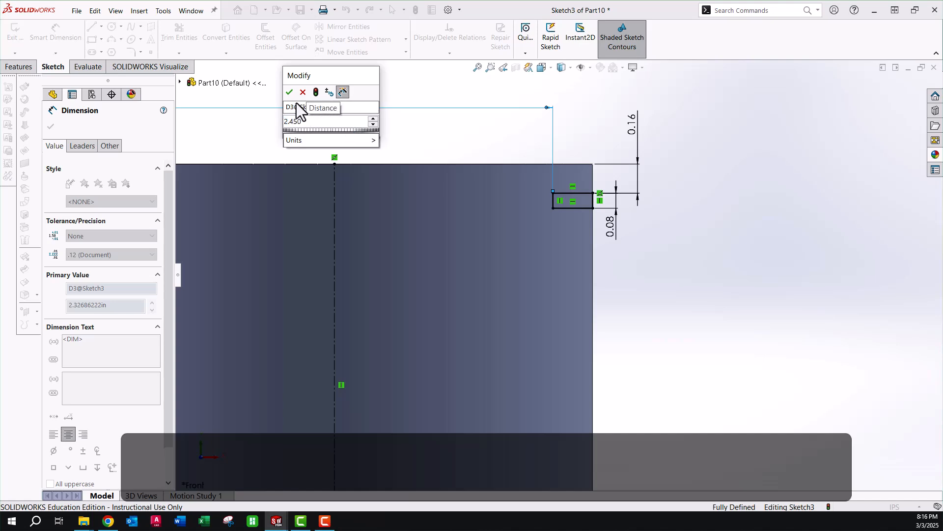
{"action": "left_click", "coordinate": [290, 93]}
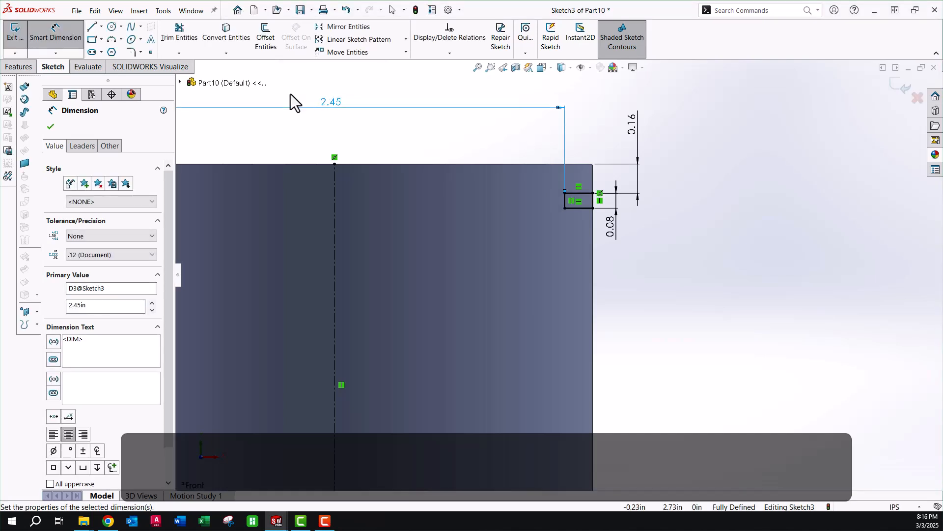
- Give the 2.450 in diameter dimension a bilateral tolerance of 0.000/-0.002 in and three-decimal precision
{"action": "left_click", "coordinate": [101, 238]}
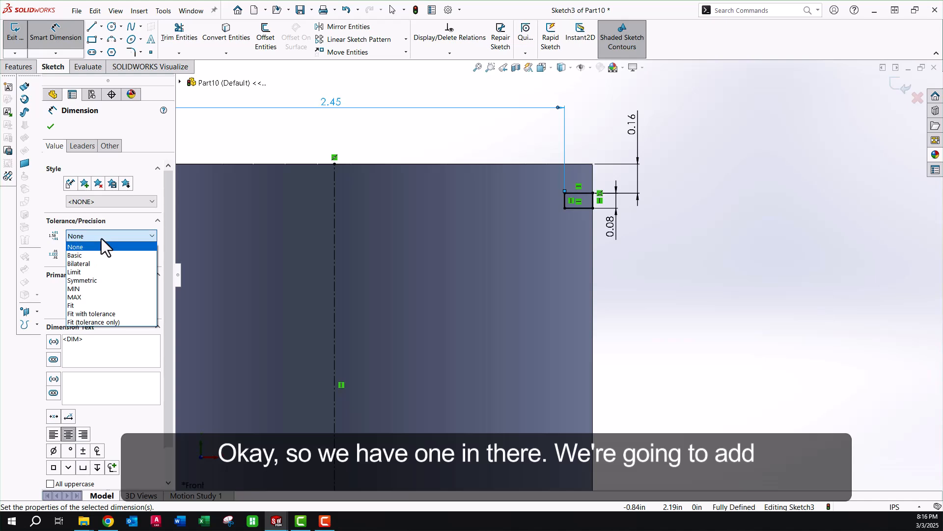
{"action": "left_click", "coordinate": [100, 255]}
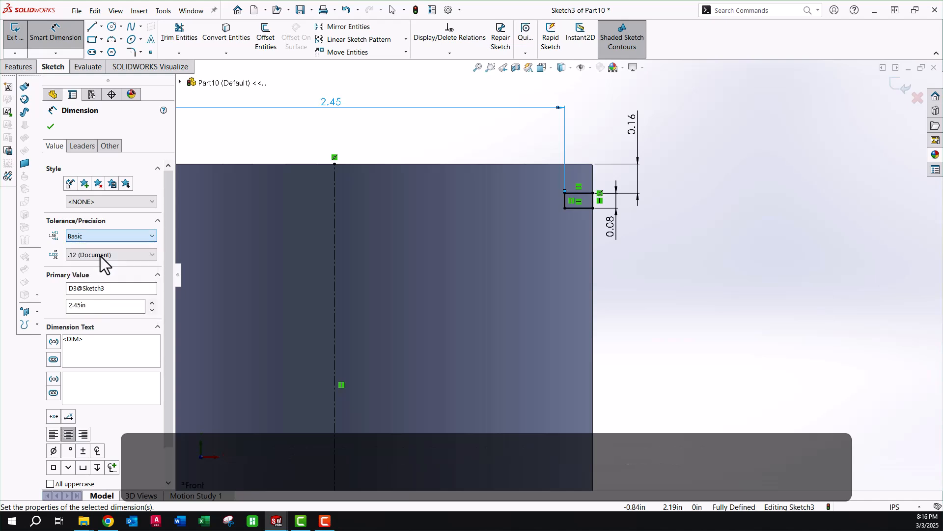
{"action": "left_click", "coordinate": [118, 237]}
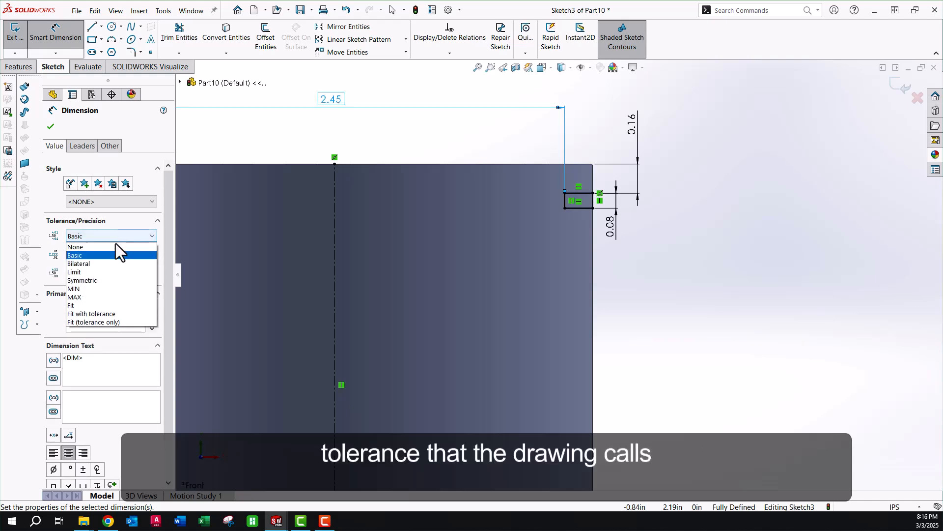
{"action": "left_click", "coordinate": [110, 263]}
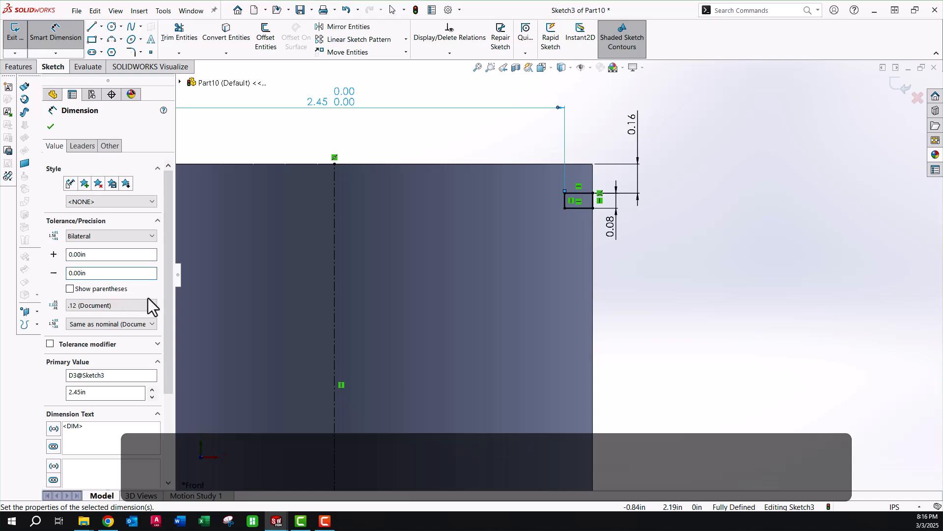
{"action": "left_click", "coordinate": [133, 306]}
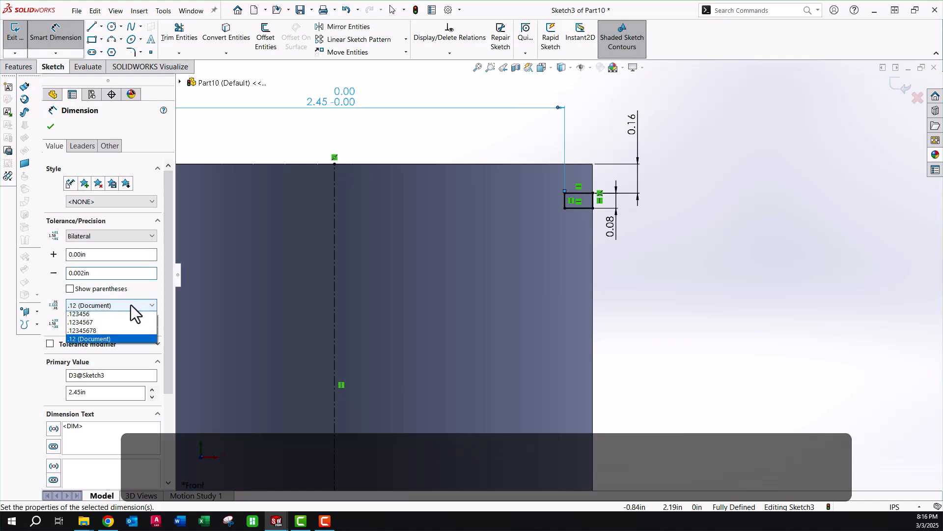
{"action": "left_click", "coordinate": [109, 341]}
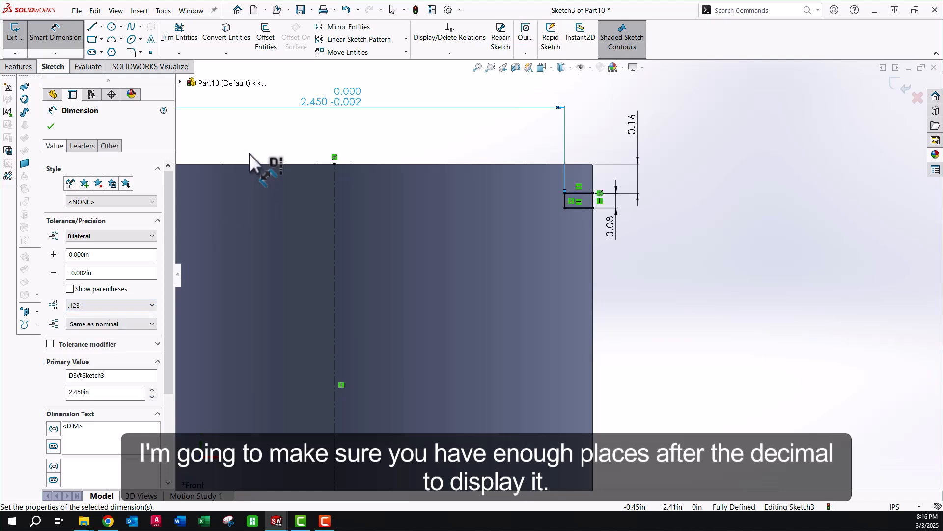
{"action": "left_click", "coordinate": [49, 127]}
- Sketch two corner rectangles, each about 0.15 in wide and 0.08 in high, inward from the cylinder's right edge below the first groove profile
{"action": "scroll", "coordinate": [315, 144], "scroll_direction": "up", "scroll_amount": 3}
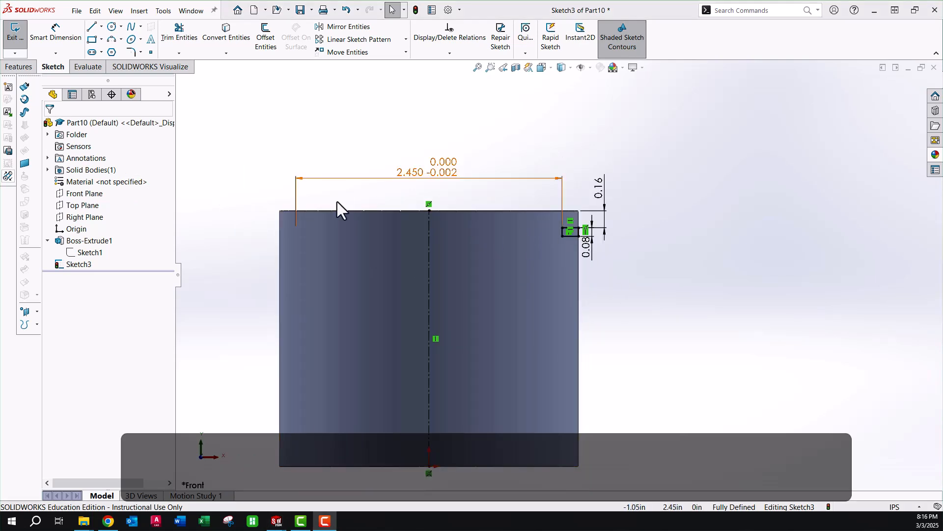
{"action": "scroll", "coordinate": [614, 258], "scroll_direction": "down", "scroll_amount": 1}
{"action": "scroll", "coordinate": [606, 267], "scroll_direction": "down", "scroll_amount": 1}
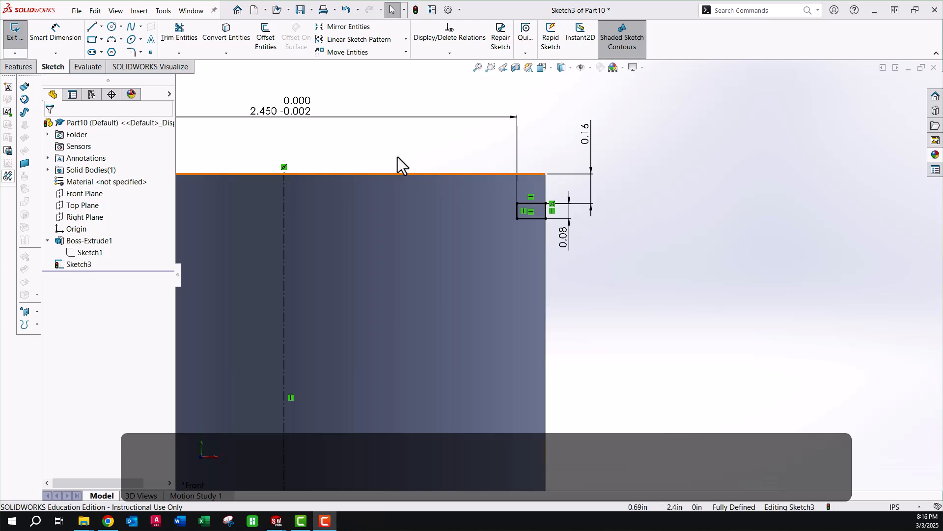
{"action": "left_click", "coordinate": [94, 40]}
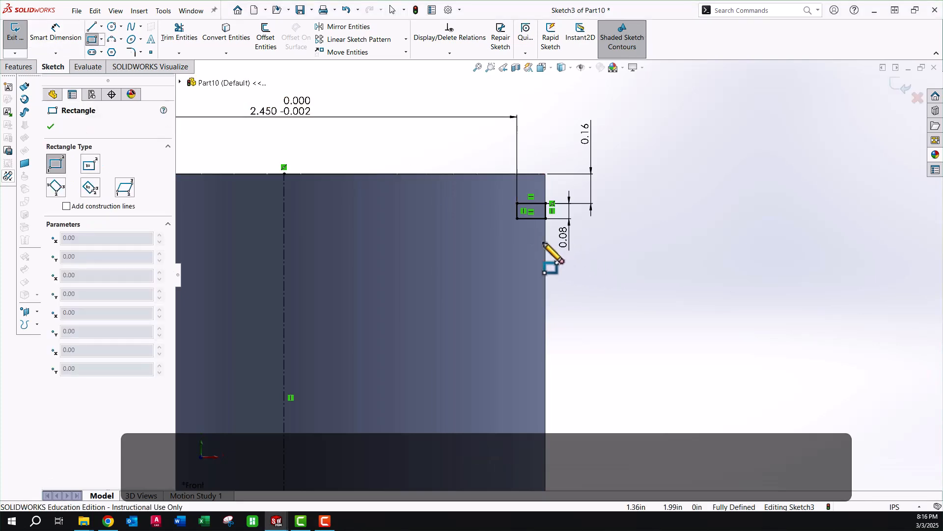
{"action": "left_click", "coordinate": [545, 234]}
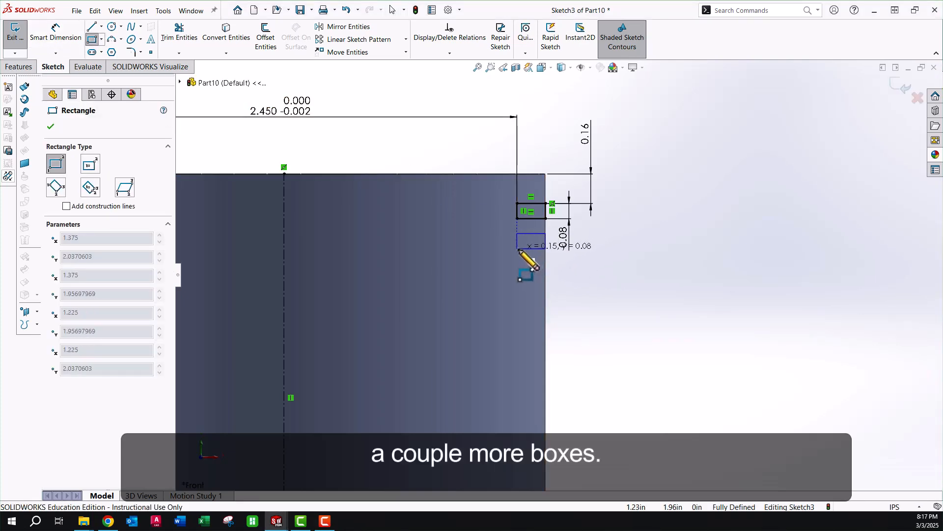
{"action": "left_click", "coordinate": [518, 248]}
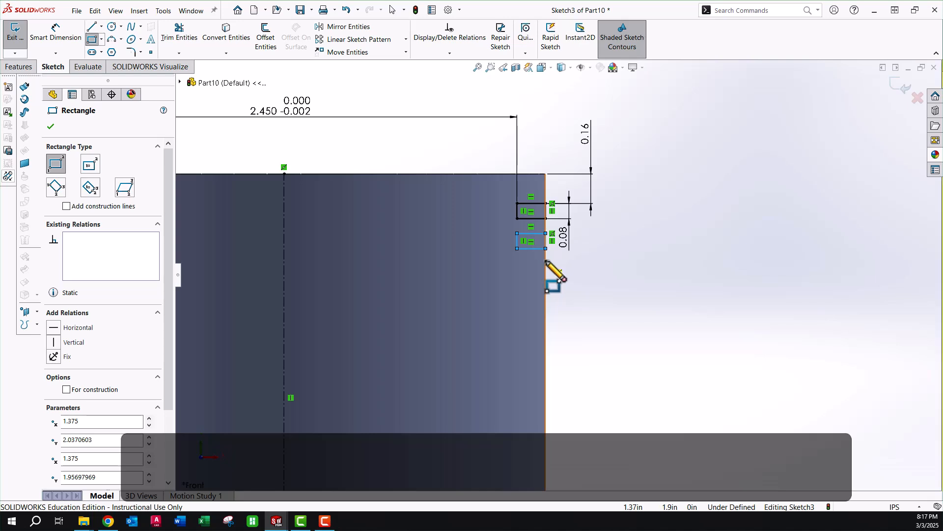
{"action": "left_click", "coordinate": [545, 261]}
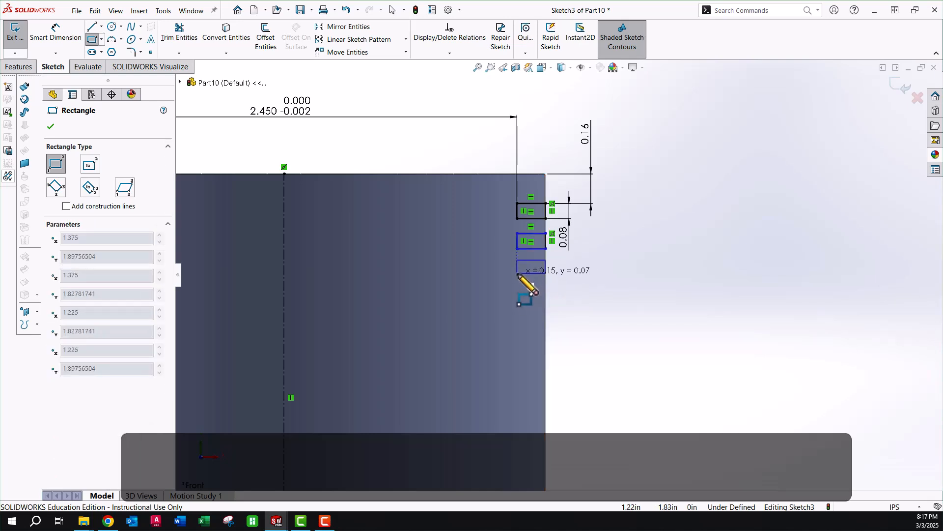
{"action": "left_click", "coordinate": [518, 274]}
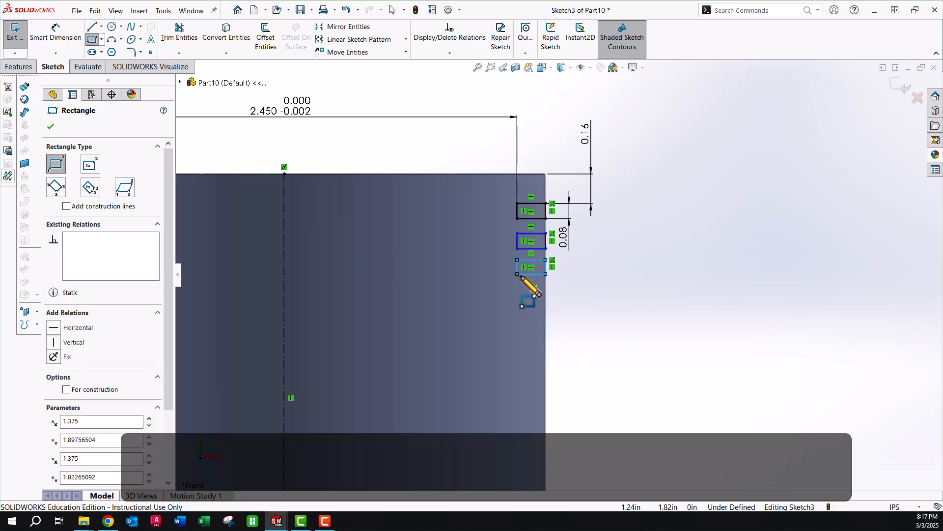
{"action": "key", "text": "Escape"}
- Make the inner vertical sides of all three groove rectangles collinear
{"action": "scroll", "coordinate": [566, 263], "scroll_direction": "down", "scroll_amount": 3}
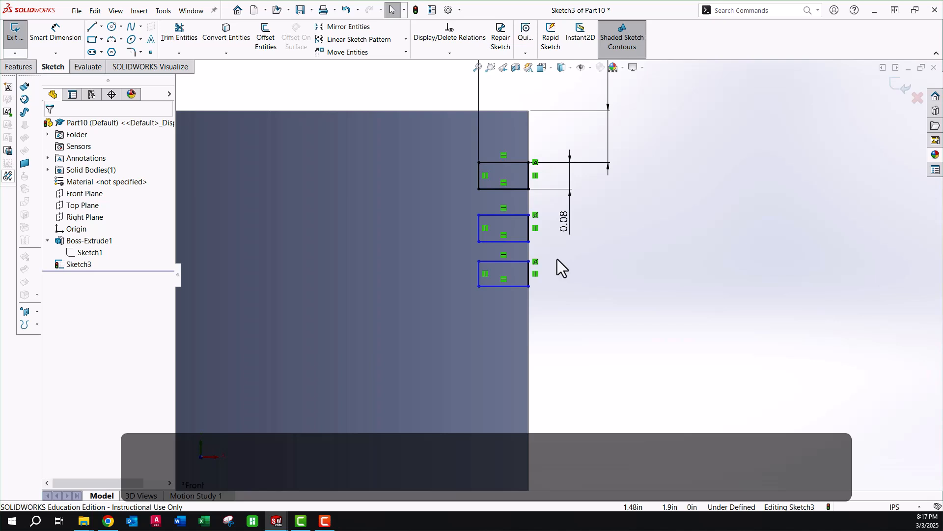
{"action": "left_click", "coordinate": [480, 177]}
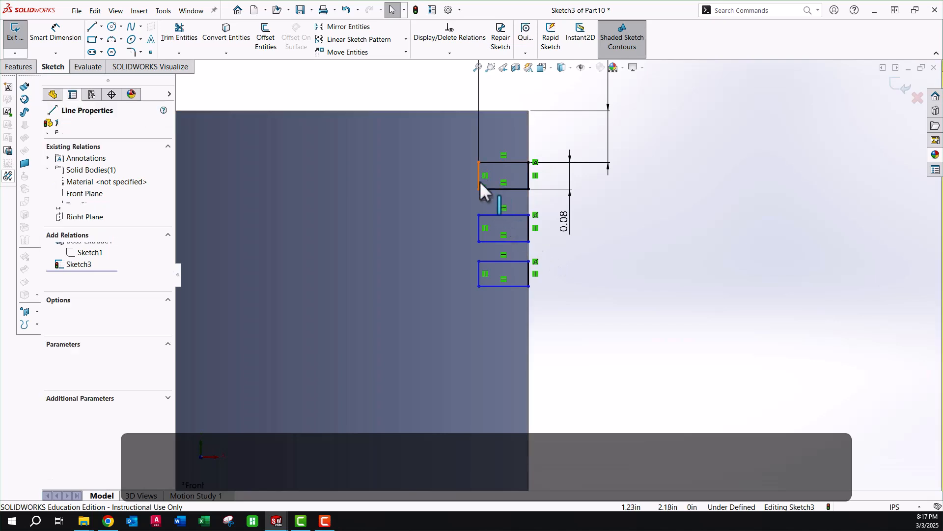
{"action": "left_click", "coordinate": [480, 232], "text": "ctrl"}
{"action": "left_click", "coordinate": [479, 269], "text": "ctrl"}
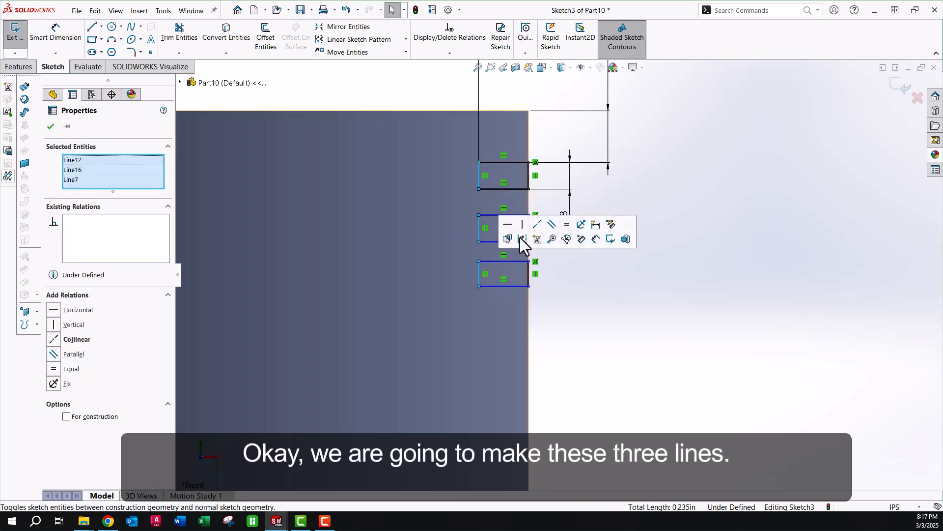
{"action": "left_click", "coordinate": [537, 224]}
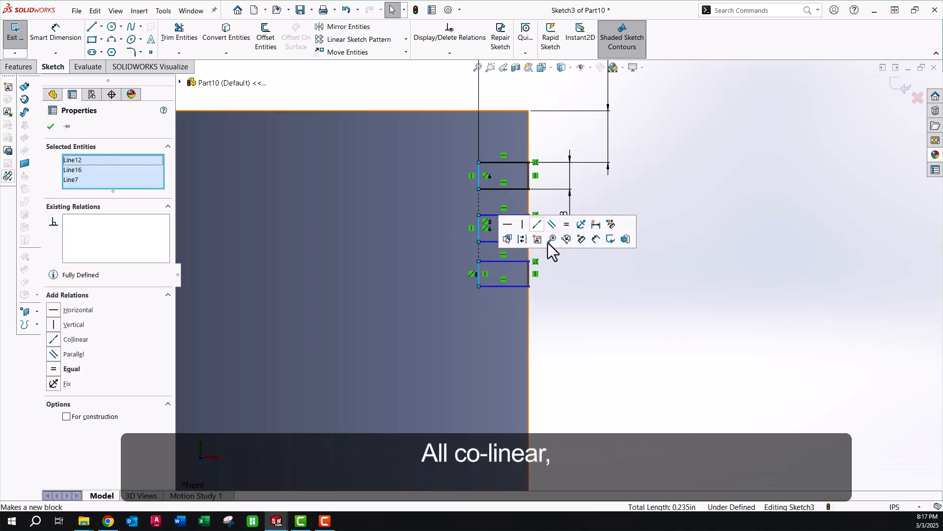
{"action": "left_click", "coordinate": [608, 352]}
- Make the three rectangles' inner vertical sides equal and reposition the first rectangle's height dimension farther out and up
{"action": "left_click", "coordinate": [479, 227]}
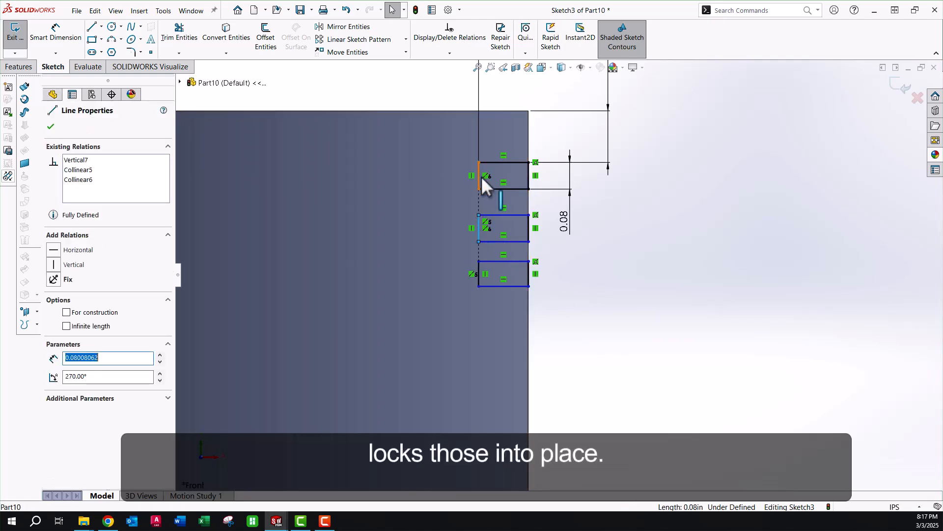
{"action": "left_click", "coordinate": [480, 176], "text": "ctrl"}
{"action": "left_click", "coordinate": [479, 273], "text": "ctrl"}
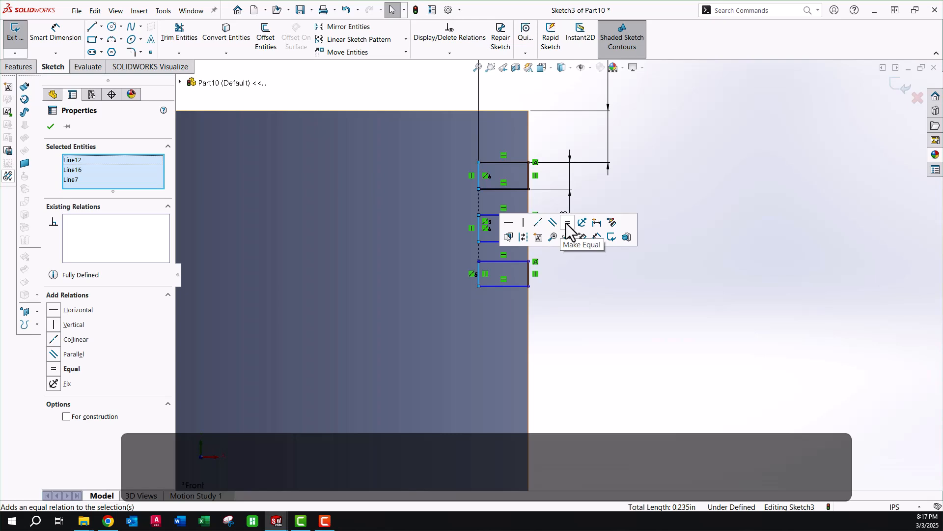
{"action": "left_click", "coordinate": [567, 223]}
{"action": "key", "text": "Escape"}
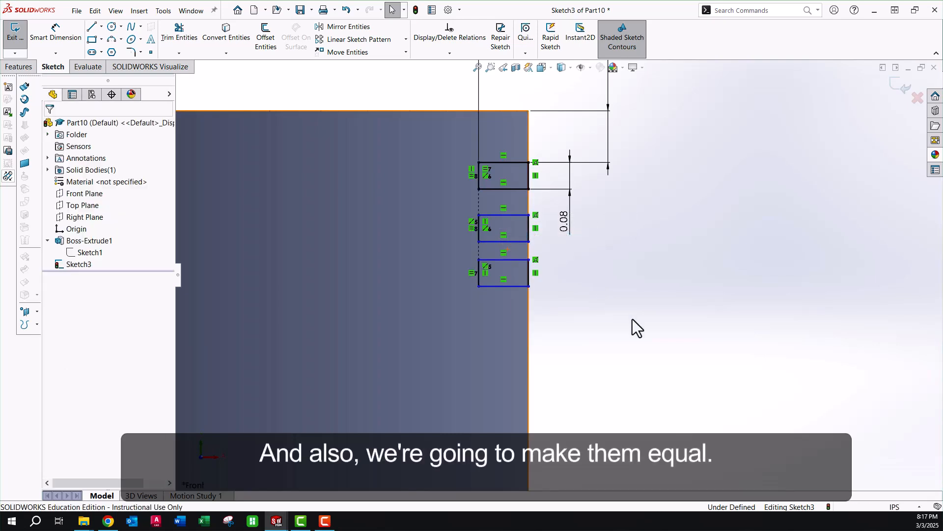
{"action": "left_click_drag", "start_coordinate": [563, 218], "coordinate": [639, 140]}
{"action": "key", "text": "Escape"}
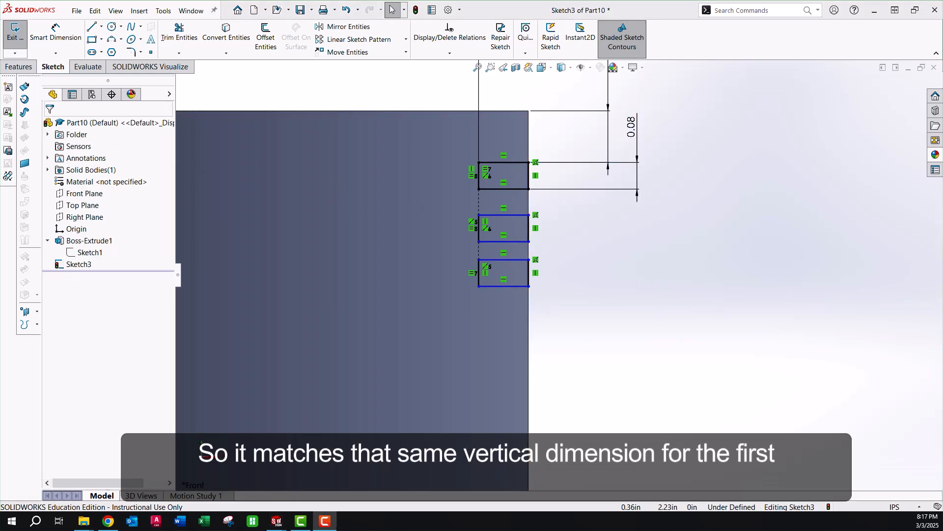
- Dimension the vertical gap between the first and second groove rectangles as 0.12 in
{"action": "left_click", "coordinate": [56, 39]}
{"action": "left_click", "coordinate": [520, 190]}
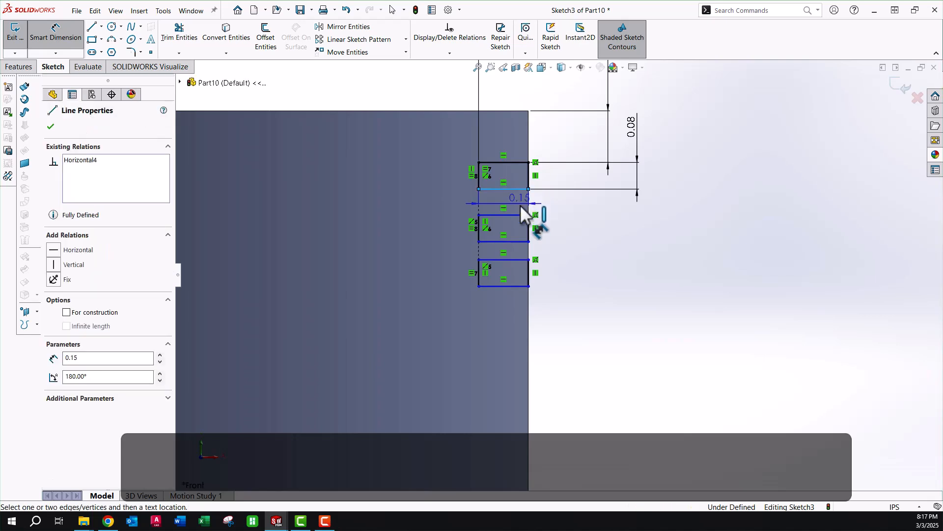
{"action": "left_click", "coordinate": [521, 215]}
{"action": "left_click", "coordinate": [580, 258]}
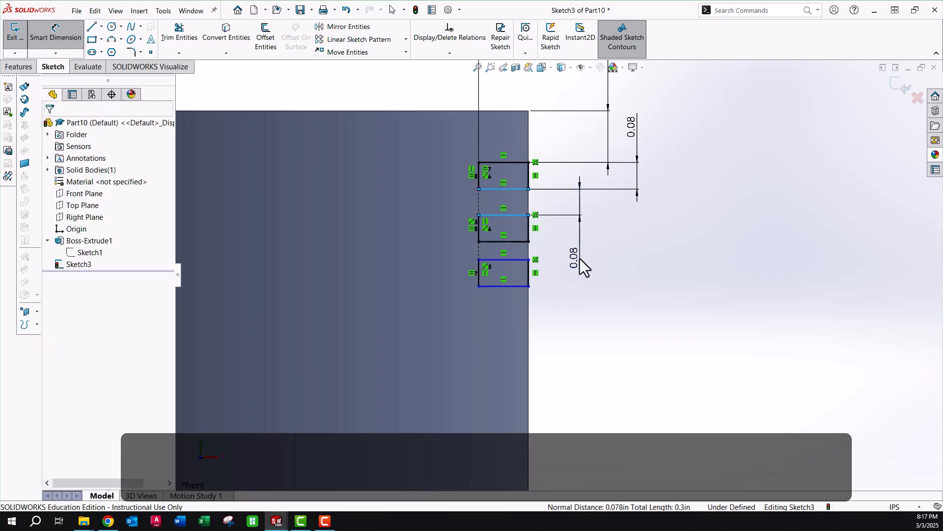
{"action": "type", "text": ".12"}
{"action": "key", "text": "Return"}
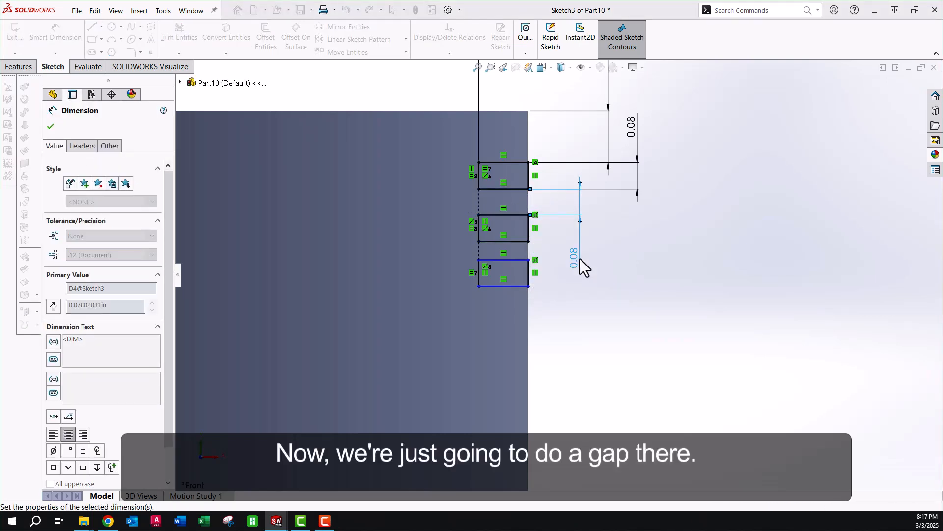
{"action": "key", "text": "Escape"}
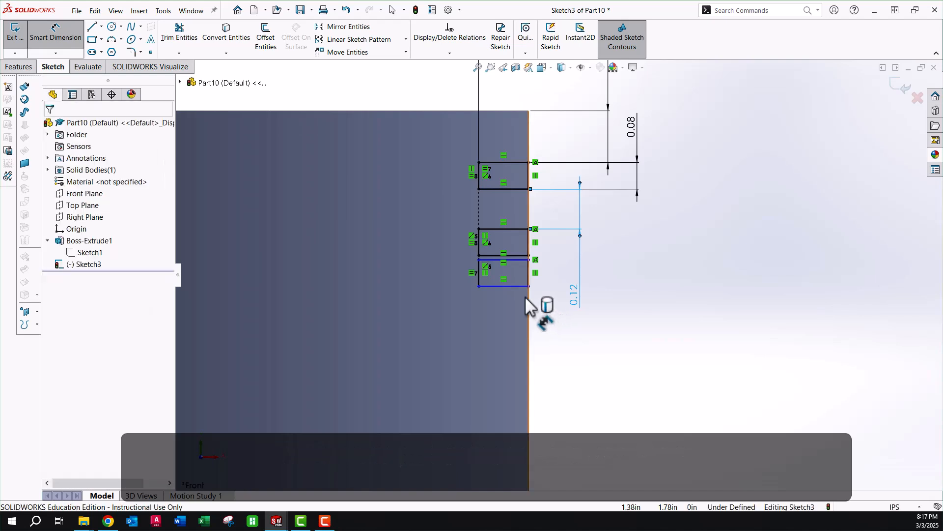
- Move the lowest rectangle farther down the cylinder and add a dimension for the vertical gap between it and the middle rectangle
{"action": "left_click_drag", "start_coordinate": [519, 290], "coordinate": [526, 338]}
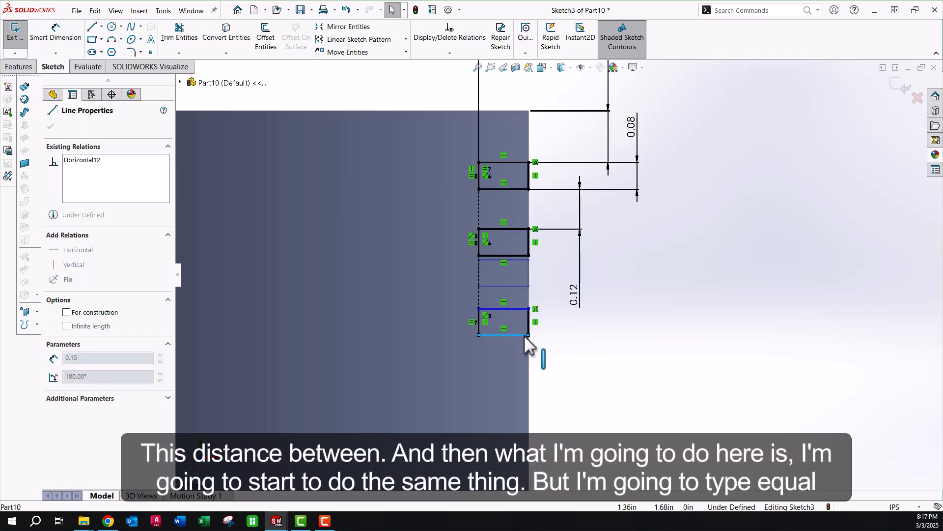
{"action": "left_click", "coordinate": [537, 281]}
{"action": "right_click_drag", "start_coordinate": [537, 281], "coordinate": [535, 263]}
{"action": "left_click", "coordinate": [520, 256]}
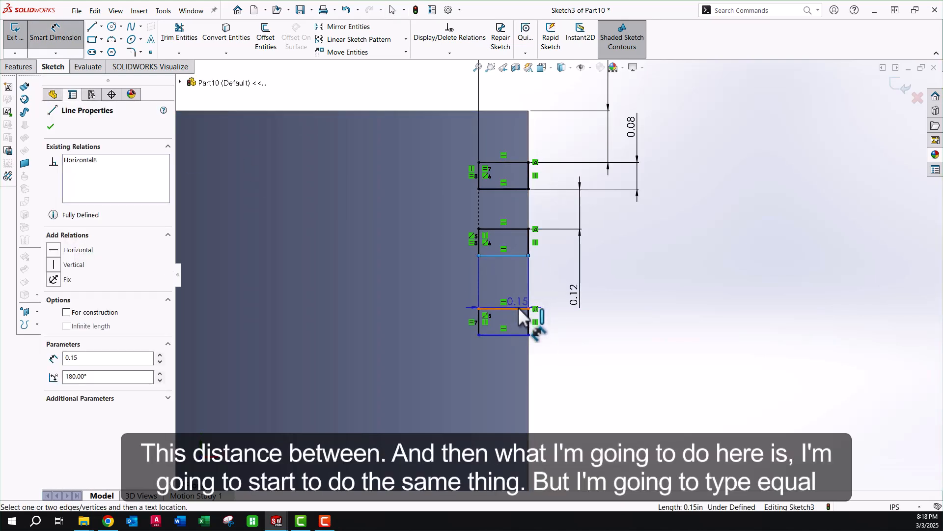
{"action": "left_click", "coordinate": [519, 308]}
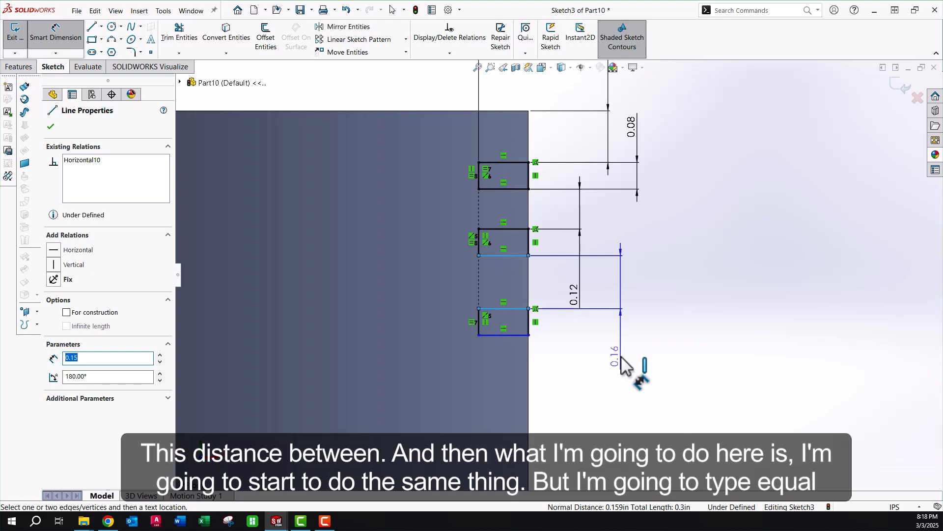
{"action": "left_click", "coordinate": [622, 363]}
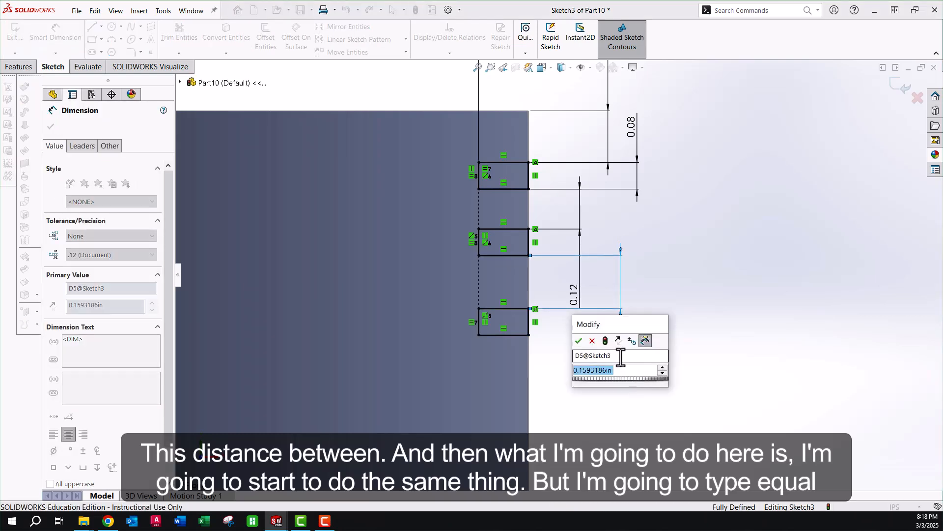
- Link the lower gap dimension by equation to the 0.12 in gap dimension above it ("D4@Sketch3")
{"action": "type", "text": ".12"}
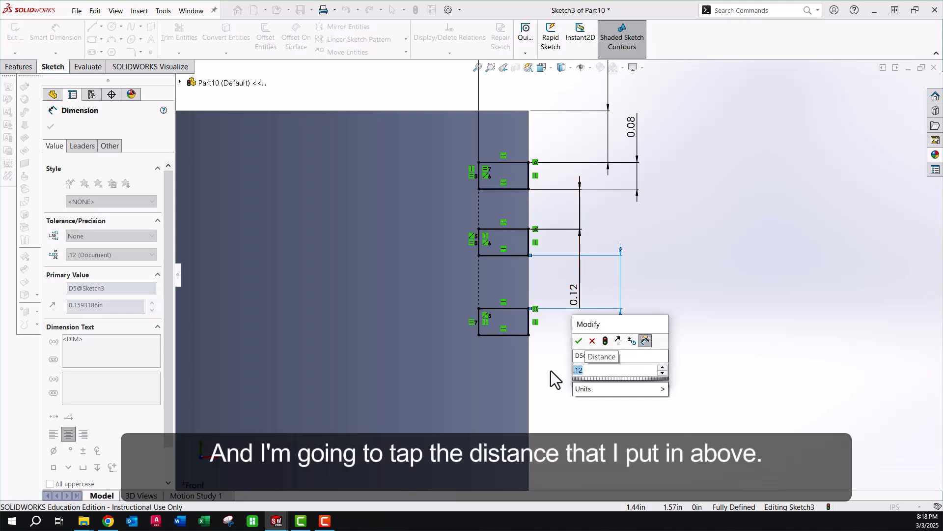
{"action": "type", "text": "="}
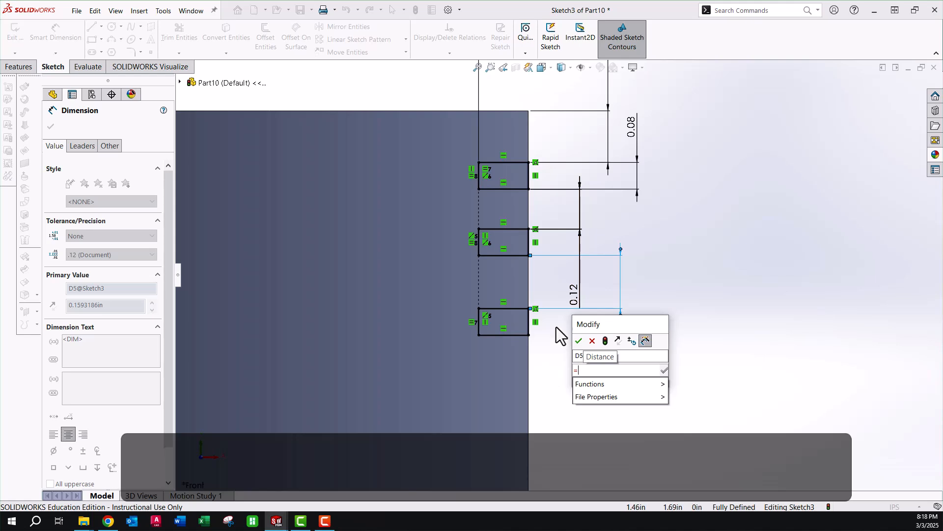
{"action": "left_click", "coordinate": [574, 295]}
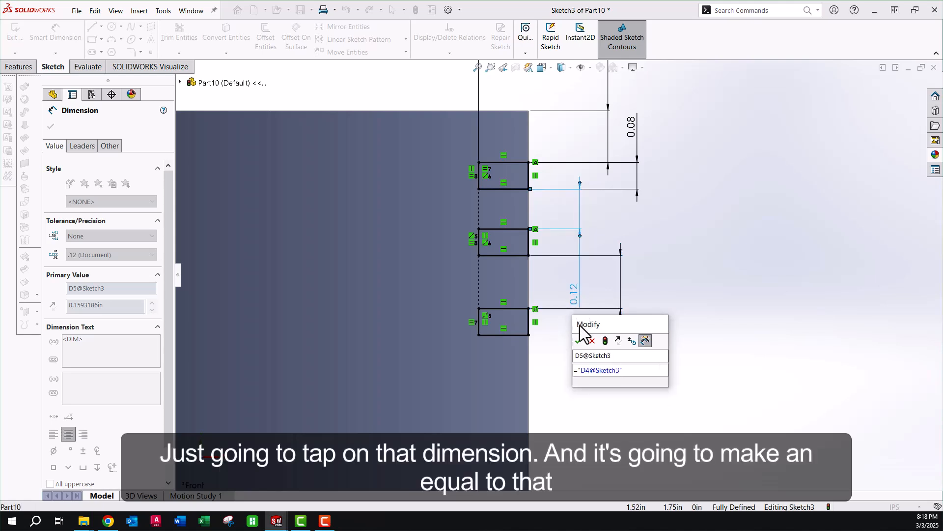
{"action": "left_click", "coordinate": [580, 341]}
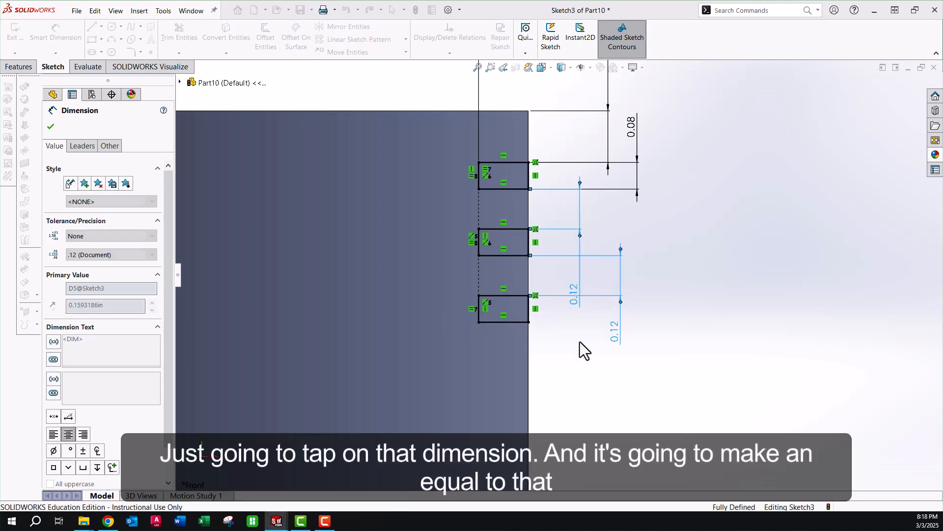
{"action": "left_click", "coordinate": [718, 288]}
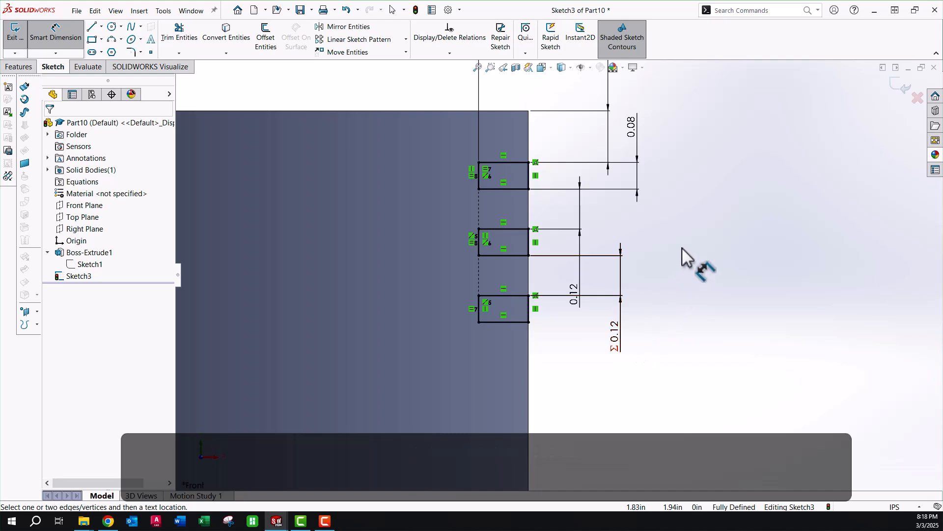
{"action": "scroll", "coordinate": [670, 288], "scroll_direction": "up", "scroll_amount": 5}
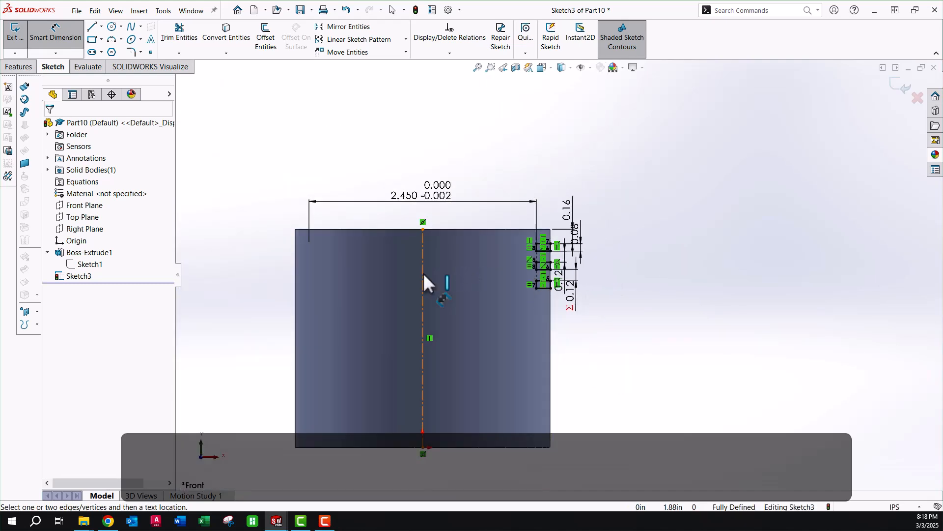
- Finish the groove sketch and cut its three profiles 360 degrees around the vertical centerline with a Revolved Cut
{"action": "left_click", "coordinate": [897, 85]}
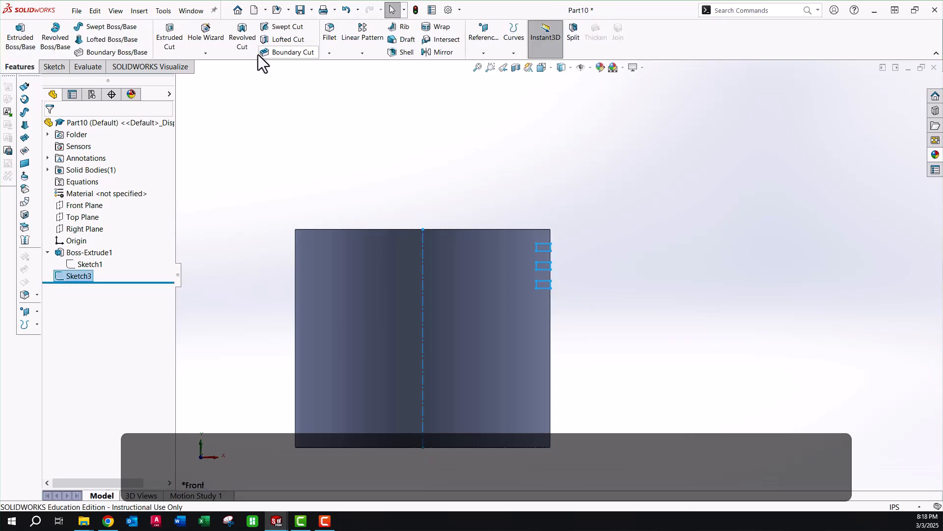
{"action": "left_click", "coordinate": [241, 38]}
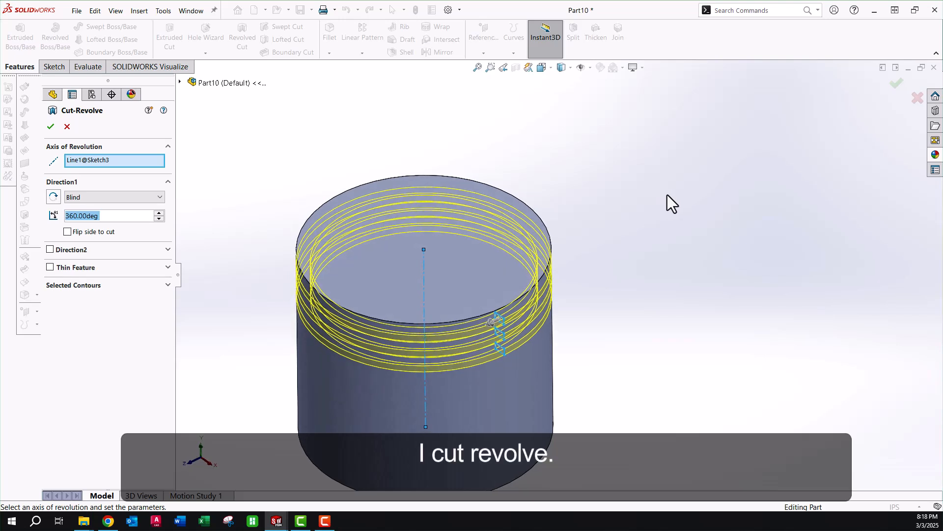
{"action": "left_click", "coordinate": [51, 127]}
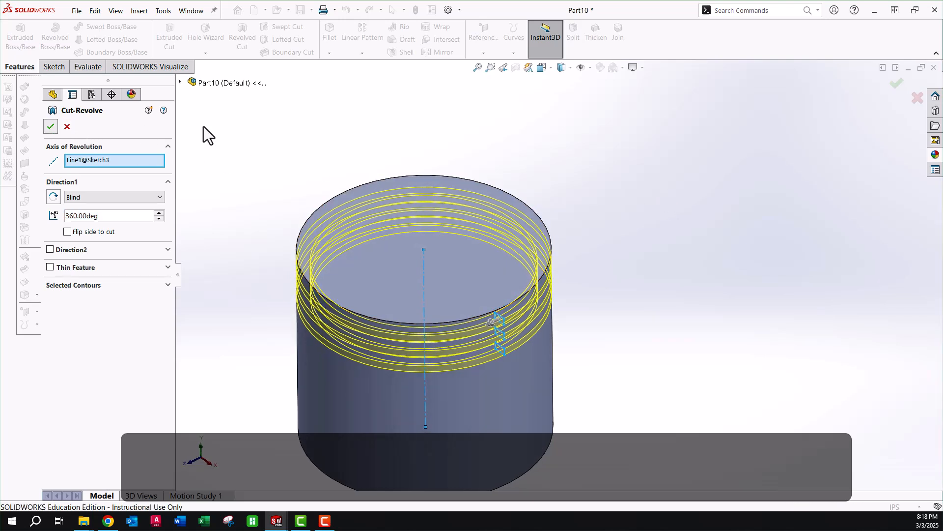
{"action": "left_click", "coordinate": [345, 122]}
- Start a sketch on the Front Plane and draw a vertical centerline from the origin to the piston's top edge
{"action": "middle_click_drag", "start_coordinate": [511, 300], "coordinate": [513, 229], "text": "ctrl"}
{"action": "middle_click_drag", "start_coordinate": [513, 228], "coordinate": [691, 216]}
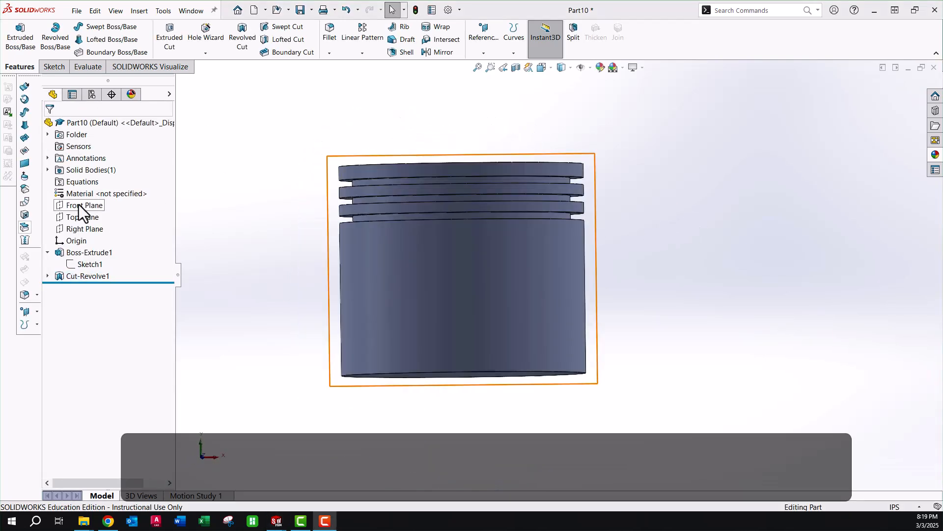
{"action": "left_click", "coordinate": [78, 206]}
{"action": "left_click", "coordinate": [87, 191]}
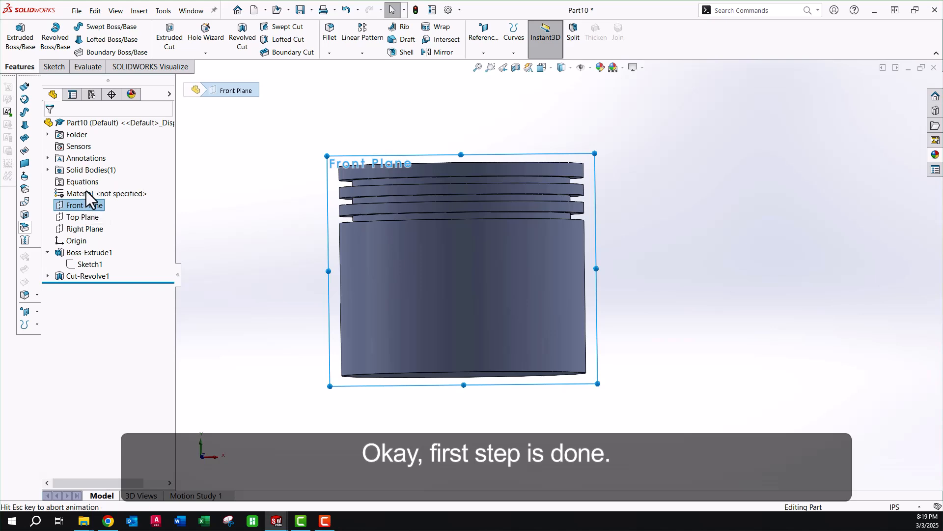
{"action": "scroll", "coordinate": [618, 314], "scroll_direction": "up", "scroll_amount": 3}
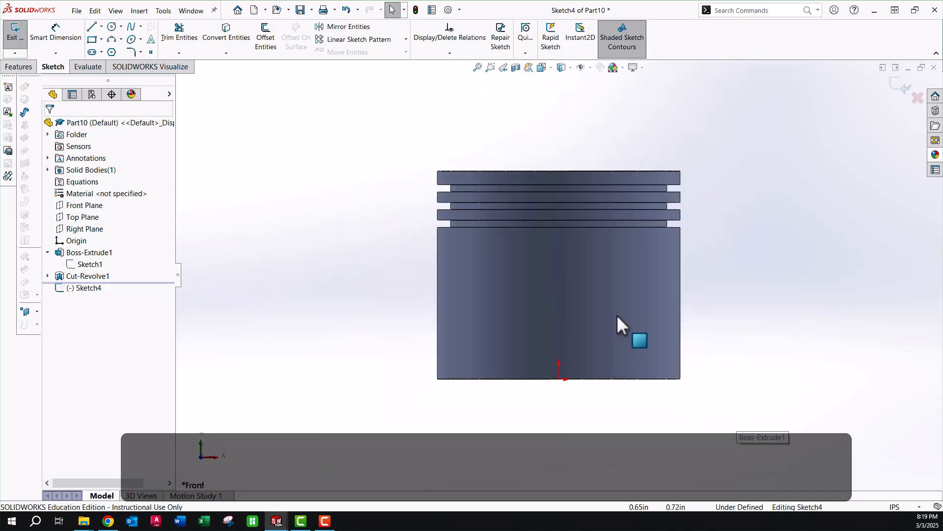
{"action": "left_click", "coordinate": [101, 27]}
{"action": "left_click", "coordinate": [109, 51]}
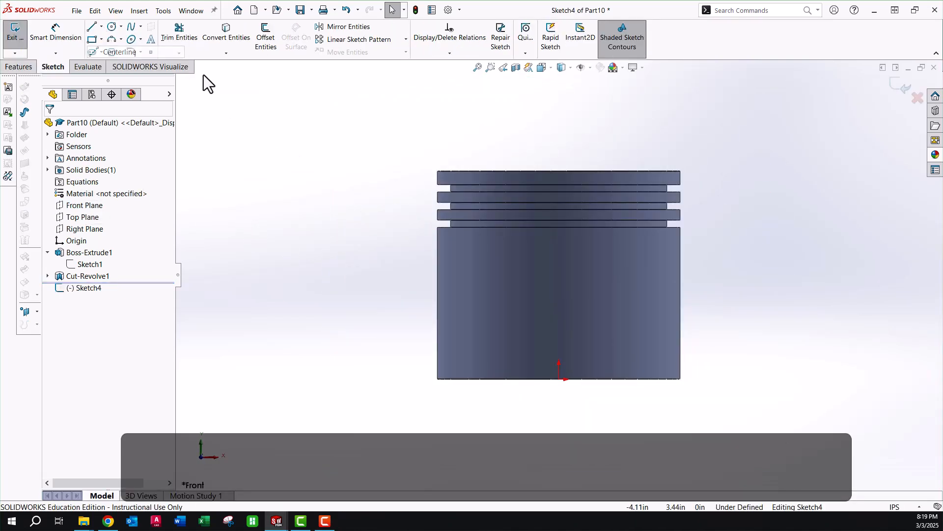
{"action": "left_click_drag", "start_coordinate": [559, 379], "coordinate": [559, 171]}
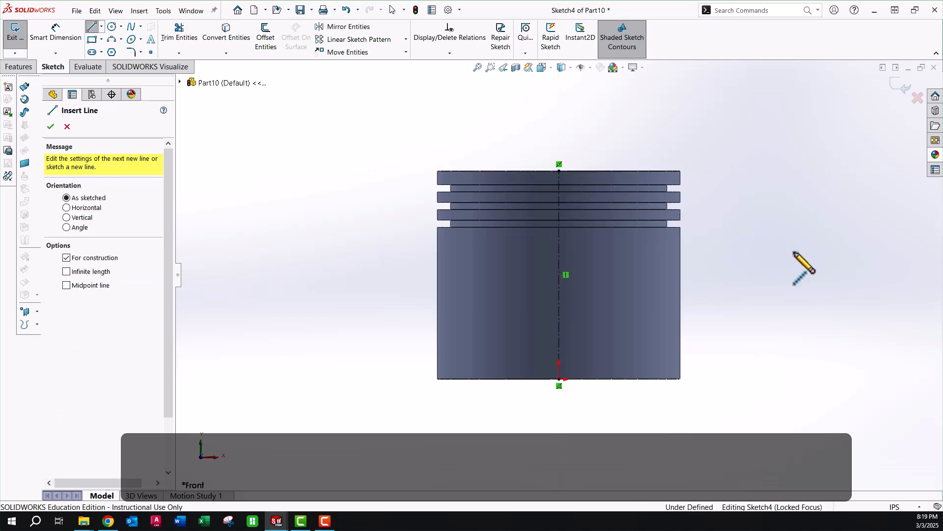
- Sketch a corner rectangle about 1.13 in tall from the piston's bottom edge to its right outer edge
{"action": "left_click", "coordinate": [92, 39]}
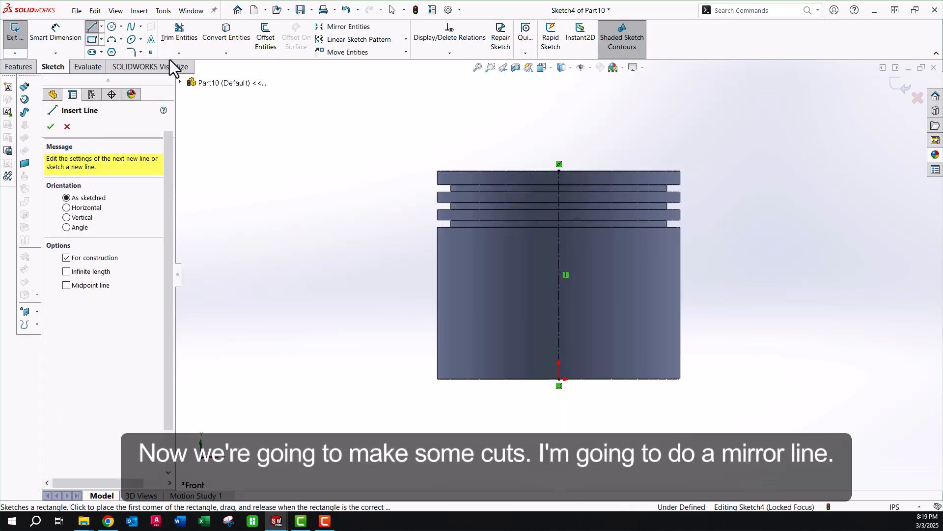
{"action": "left_click", "coordinate": [635, 379]}
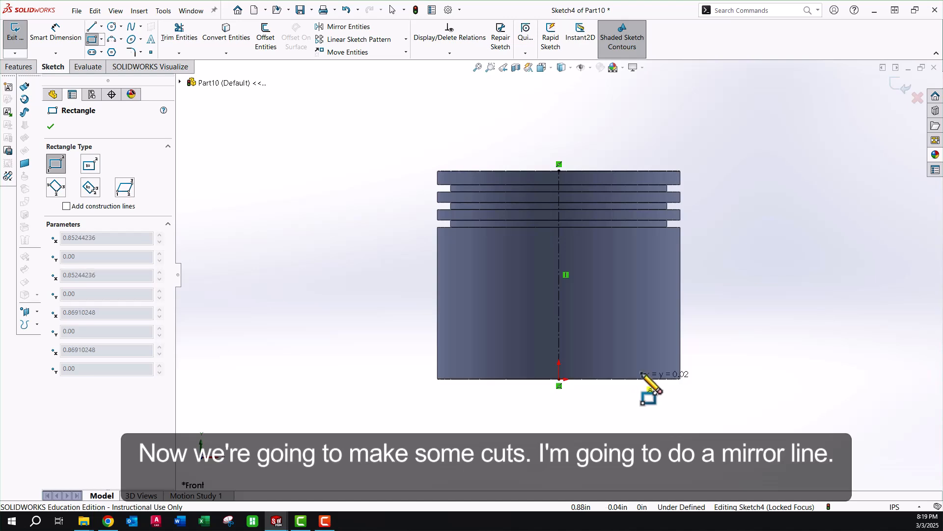
{"action": "left_click", "coordinate": [681, 279]}
{"action": "key", "text": "Escape"}
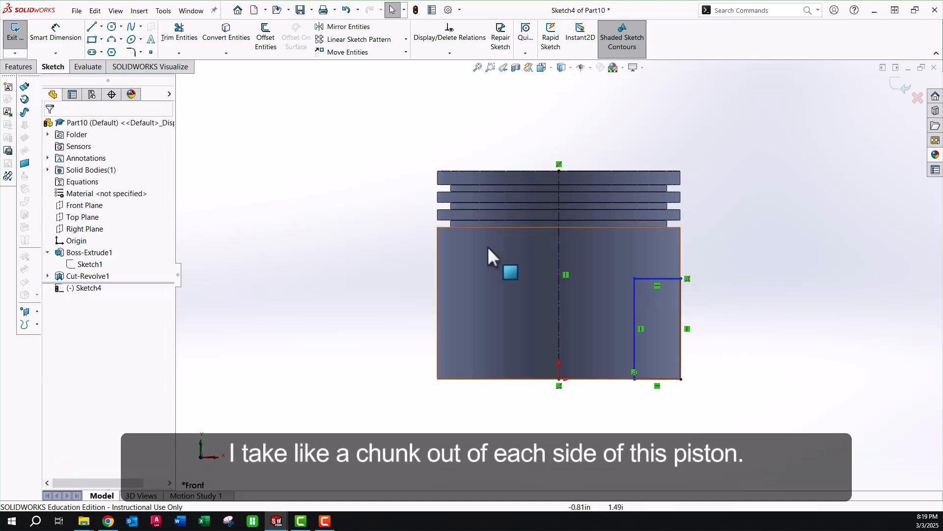
- Dimension the rectangle's inner vertical side across the centerline as a doubled distance of 2 in
{"action": "left_click", "coordinate": [55, 38]}
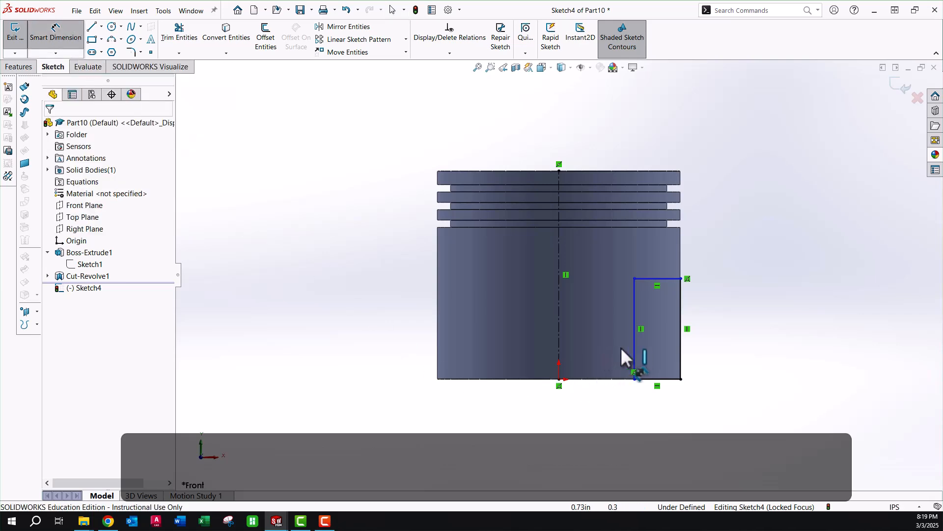
{"action": "left_click", "coordinate": [559, 334]}
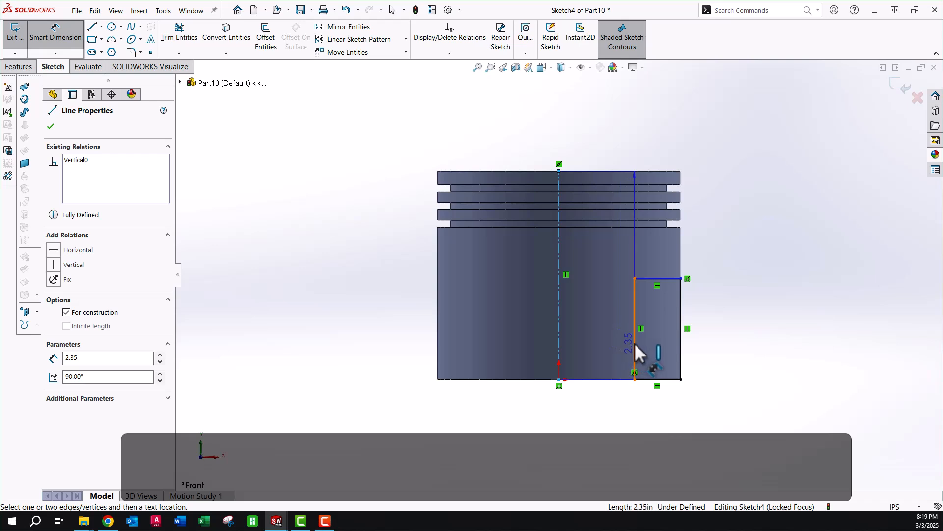
{"action": "left_click", "coordinate": [635, 343]}
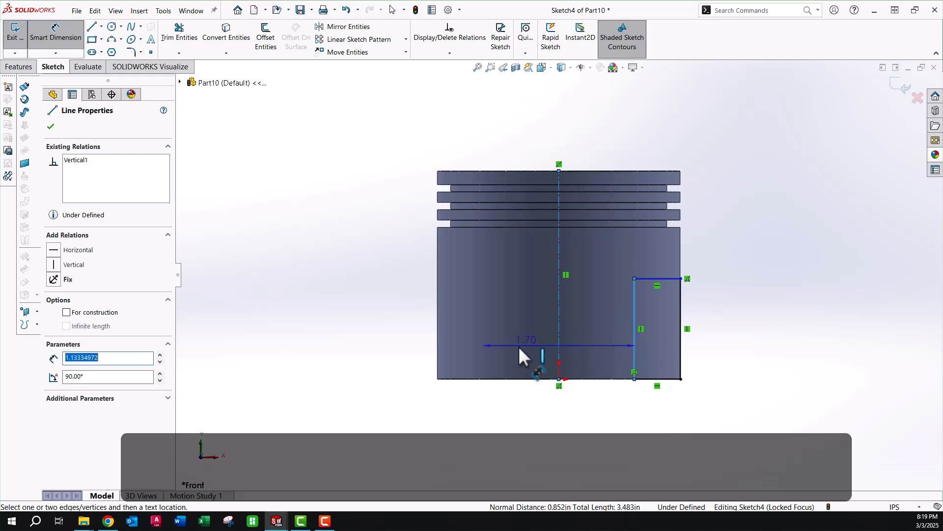
{"action": "left_click", "coordinate": [535, 427]}
{"action": "type", "text": "2"}
{"action": "key", "text": "Return"}
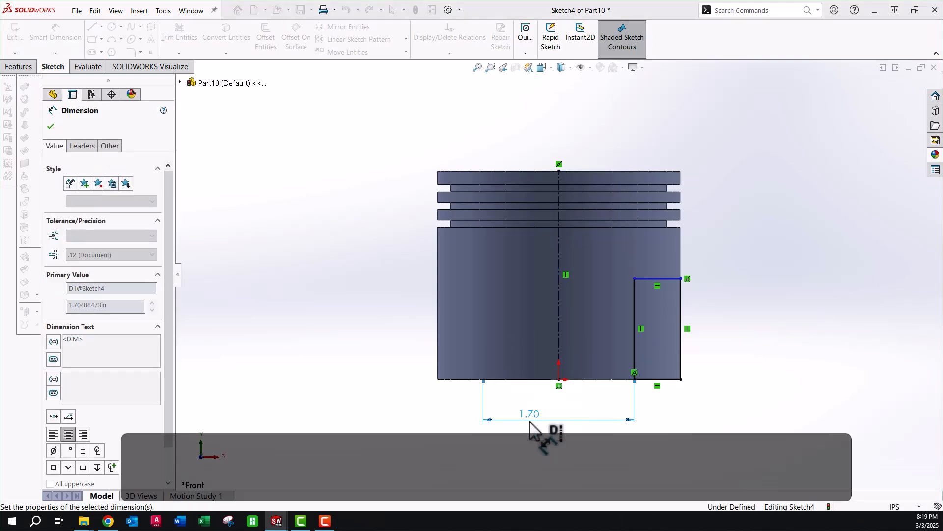
- Dimension the rectangle's height along its outer vertical side as 1.515 in
{"action": "left_click", "coordinate": [686, 315]}
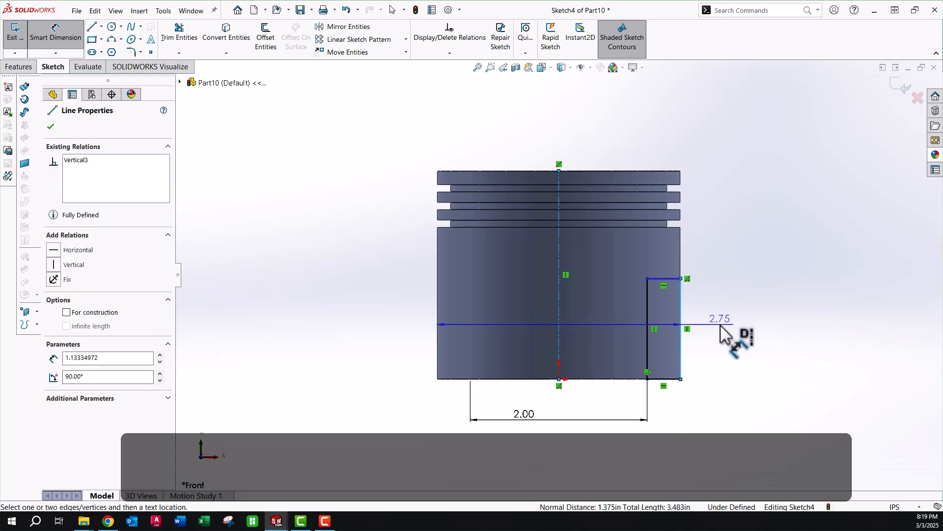
{"action": "left_click", "coordinate": [716, 320]}
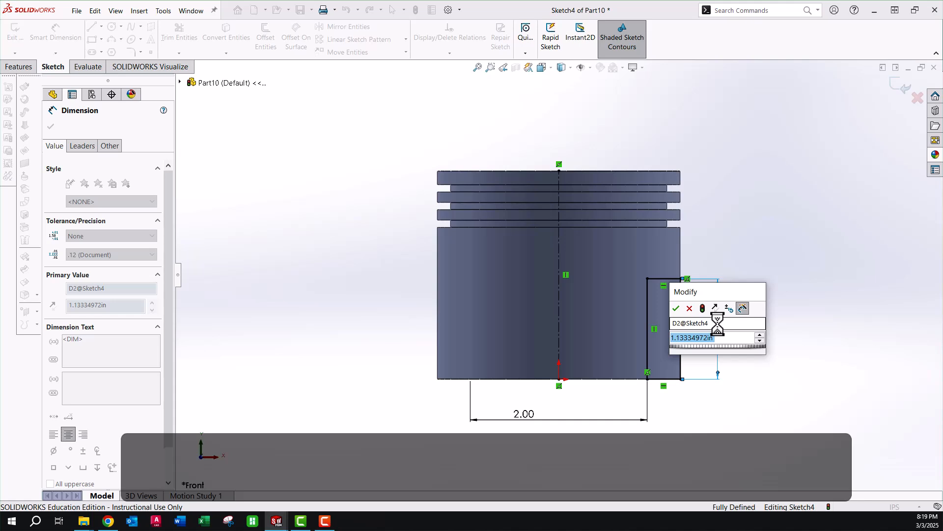
{"action": "type", "text": "1.51"}
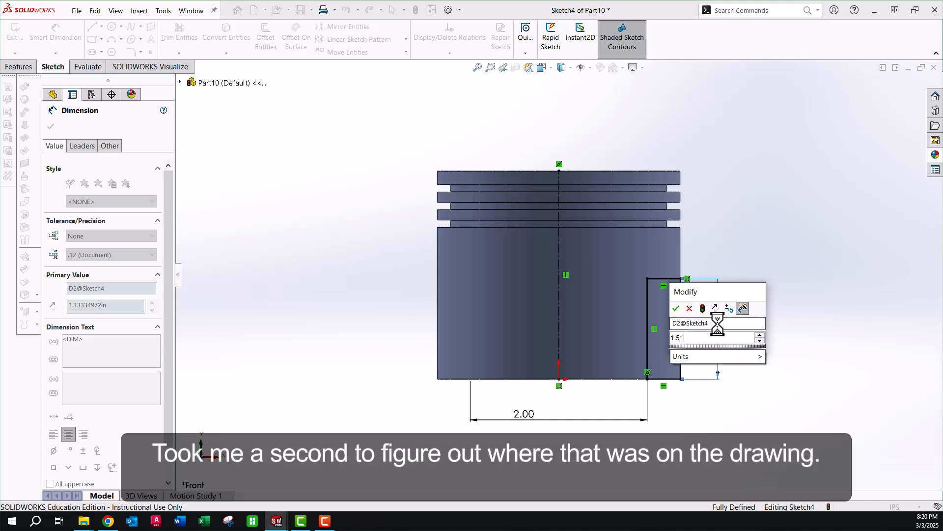
{"action": "type", "text": "5"}
{"action": "key", "text": "Return"}
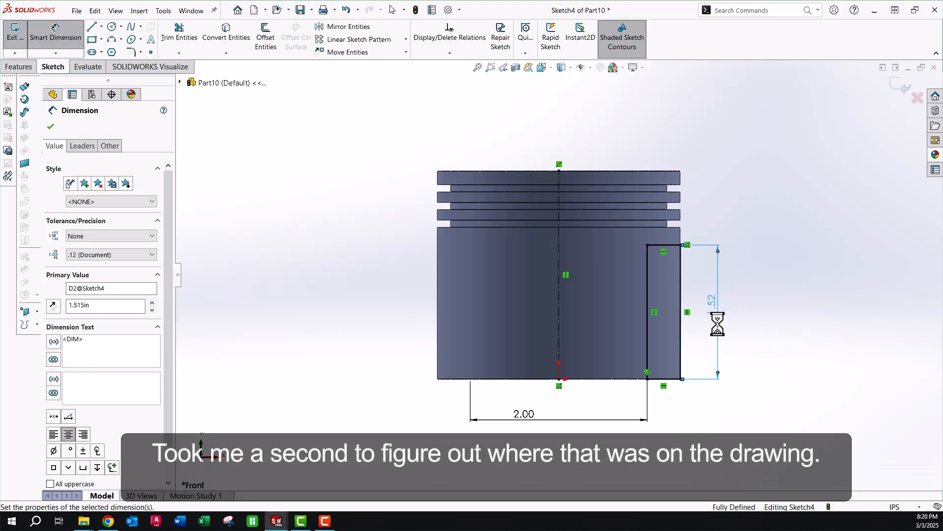
{"action": "key", "text": "Escape"}
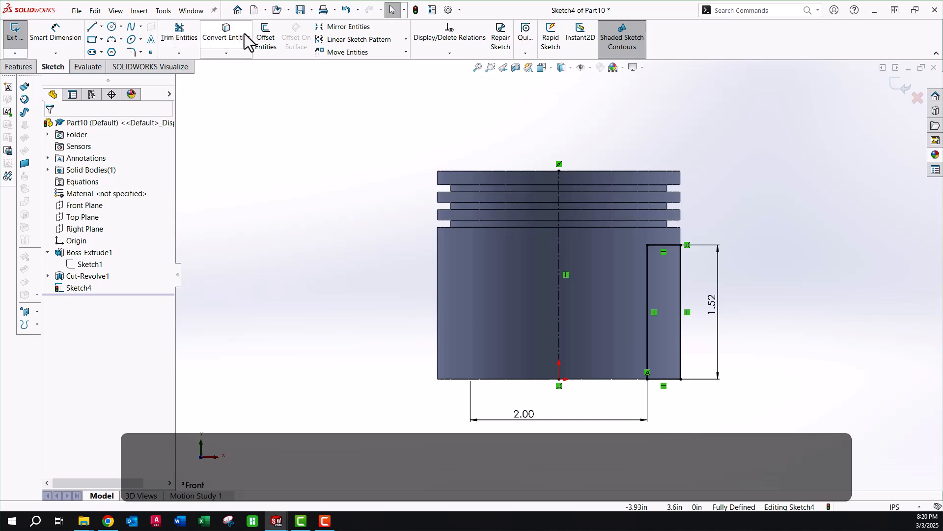
- Mirror the four rectangle lines about the vertical centerline to the opposite side of the piston
{"action": "left_click", "coordinate": [344, 27]}
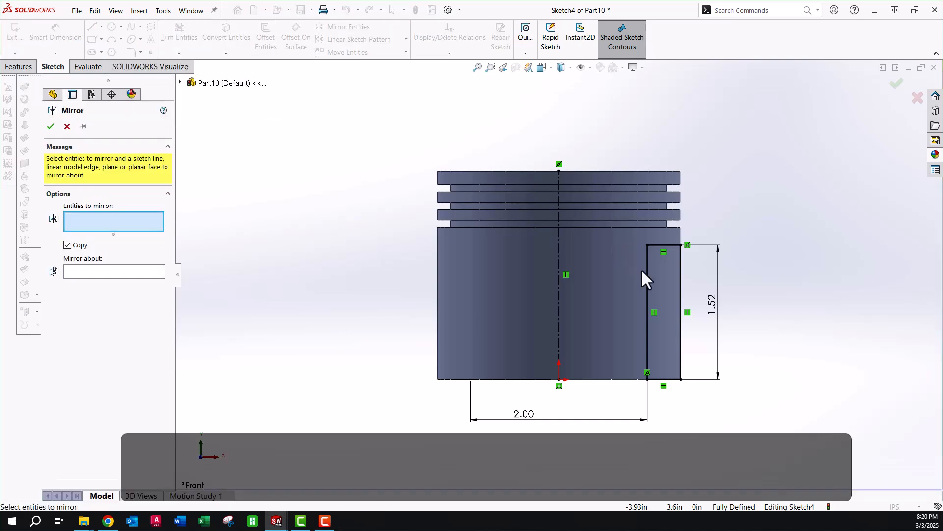
{"action": "left_click", "coordinate": [671, 245]}
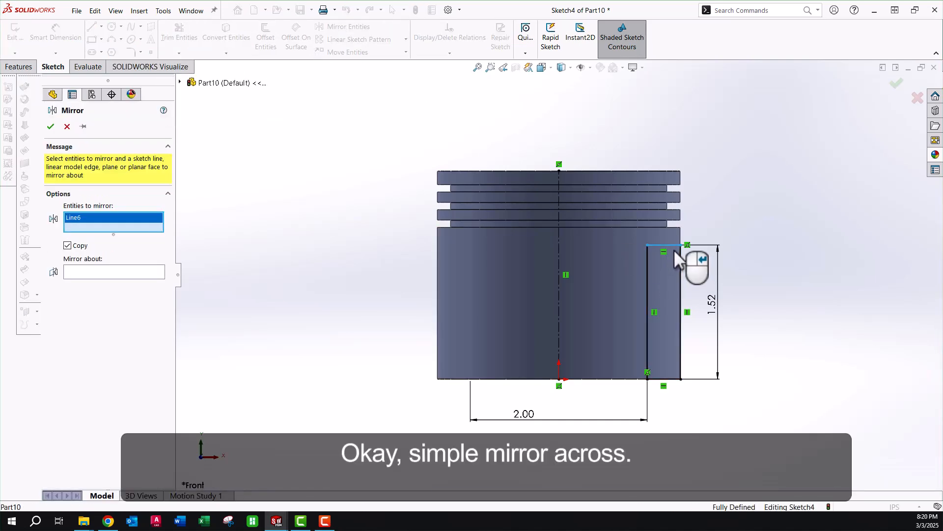
{"action": "left_click", "coordinate": [681, 275]}
{"action": "left_click", "coordinate": [647, 270]}
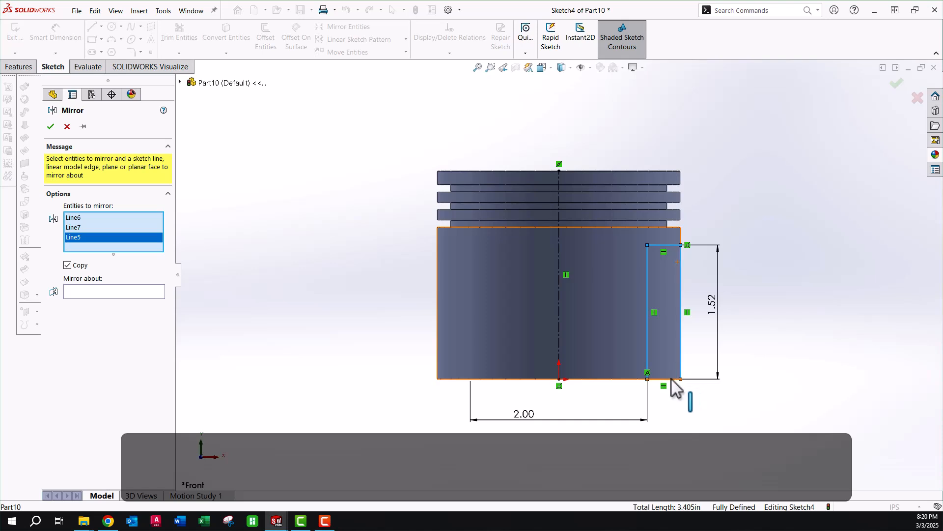
{"action": "left_click", "coordinate": [664, 378]}
{"action": "left_click", "coordinate": [136, 305]}
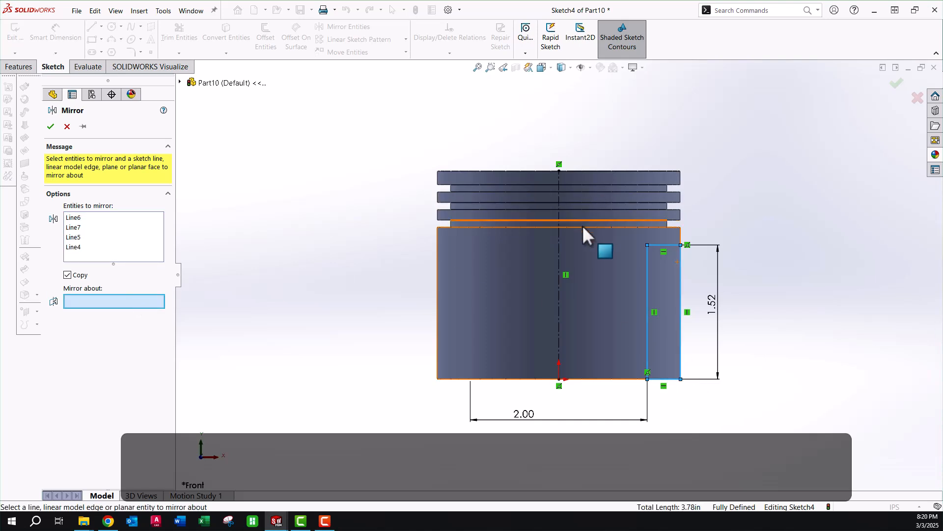
{"action": "left_click", "coordinate": [559, 244]}
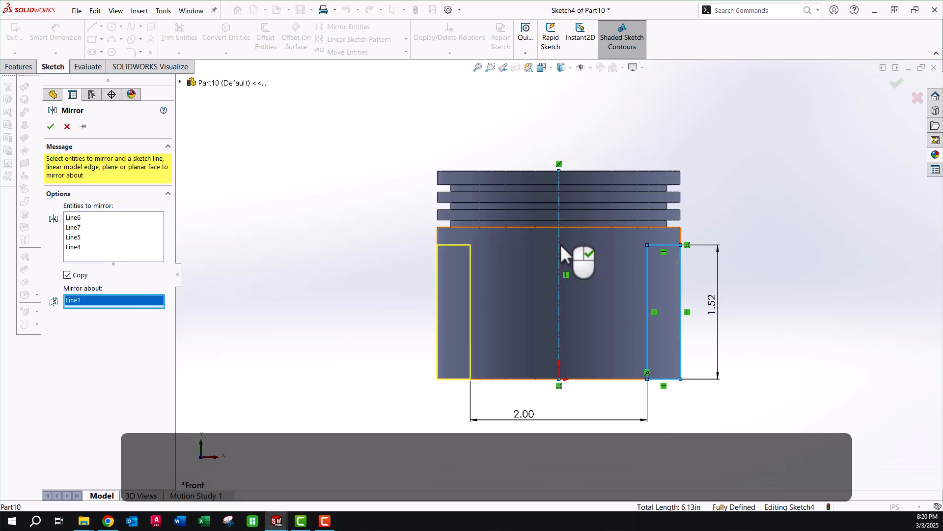
{"action": "left_click", "coordinate": [50, 128]}
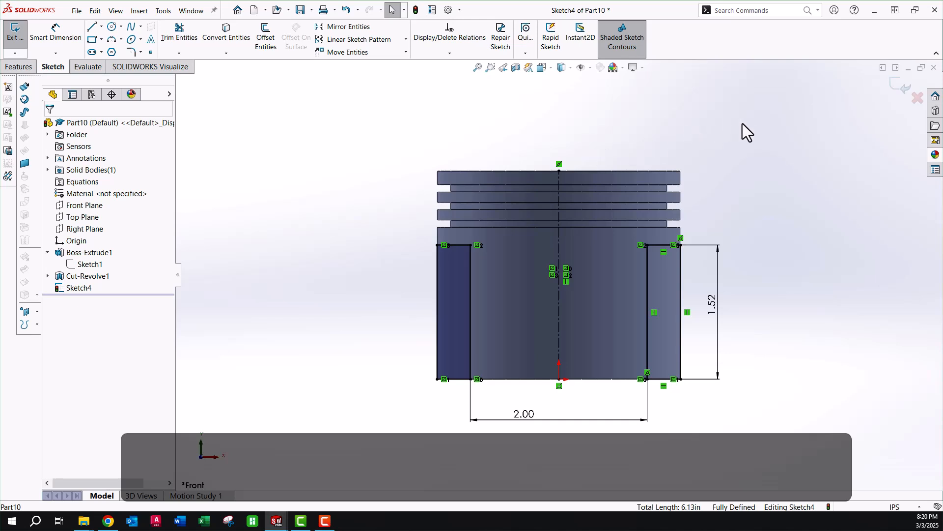
- Finish the sketch and cut both side rectangles through the piston with an Extruded Cut set to Through All - Both
{"action": "key", "text": "ctrl+7"}
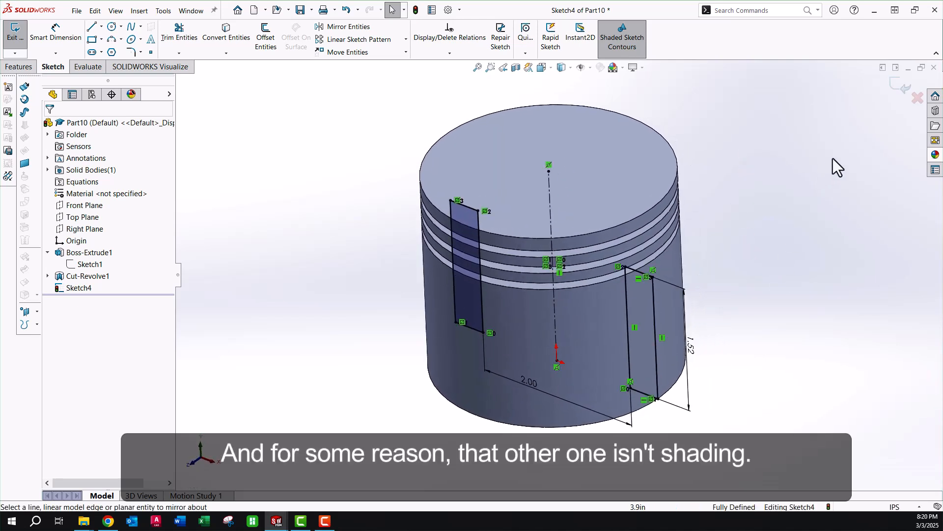
{"action": "left_click", "coordinate": [903, 86]}
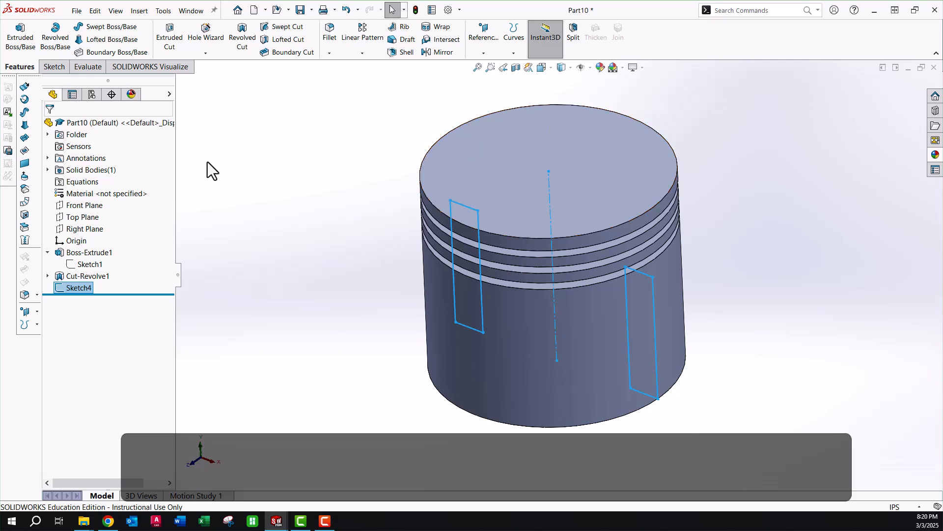
{"action": "left_click", "coordinate": [176, 32]}
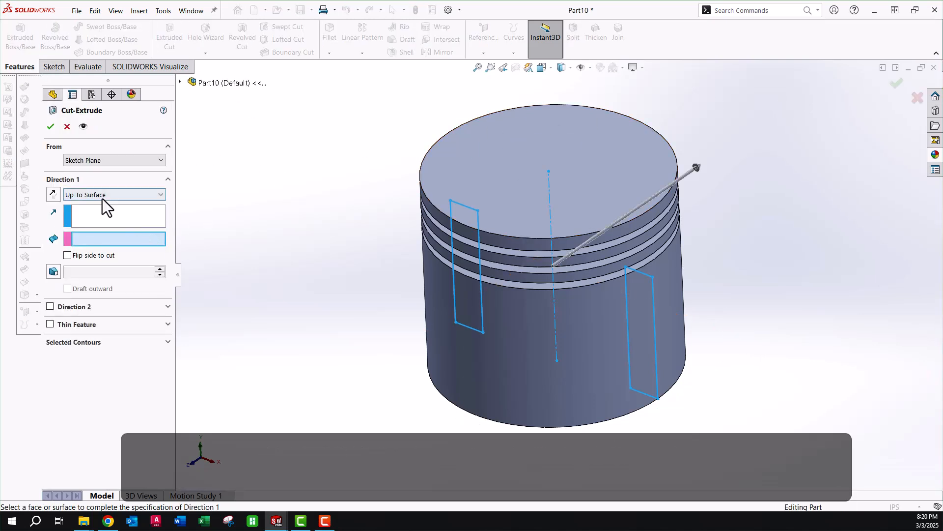
{"action": "left_click", "coordinate": [102, 199]}
{"action": "left_click", "coordinate": [102, 212]}
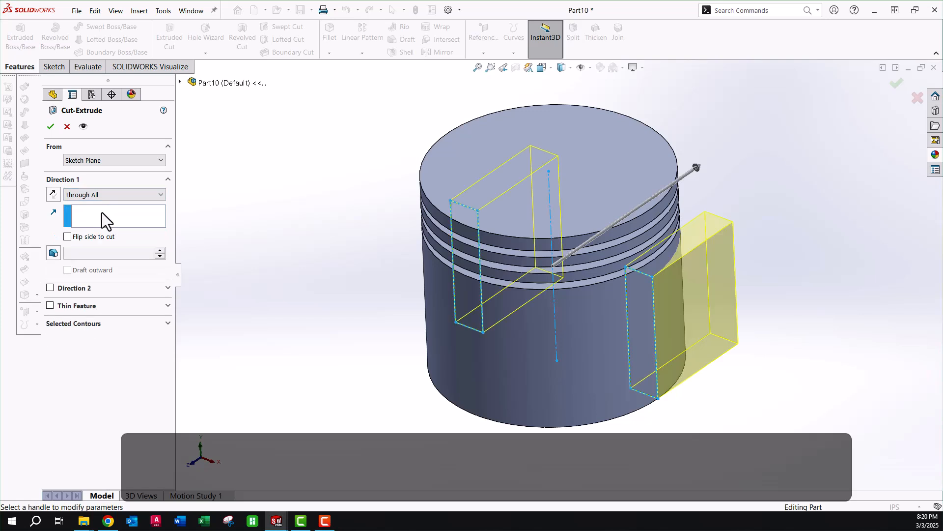
{"action": "left_click", "coordinate": [108, 194]}
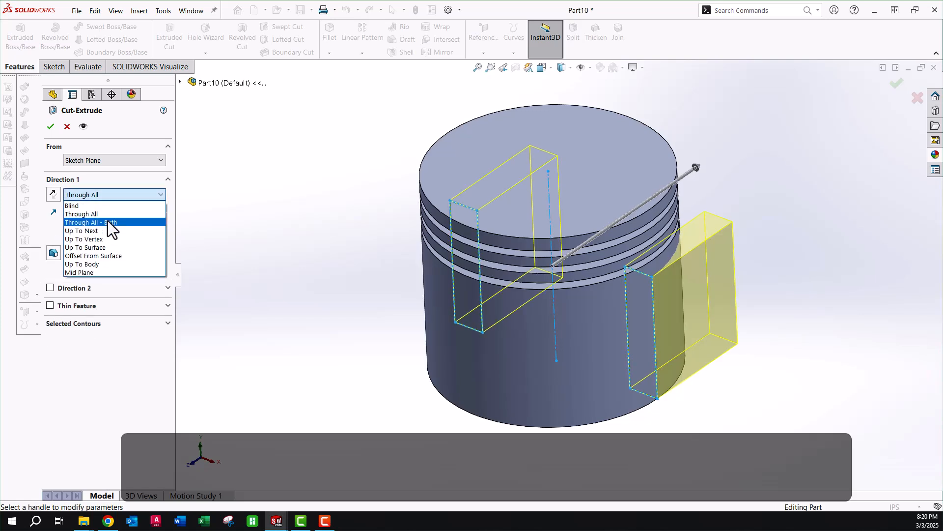
{"action": "left_click", "coordinate": [108, 222]}
{"action": "middle_click_drag", "start_coordinate": [197, 205], "coordinate": [759, 265]}
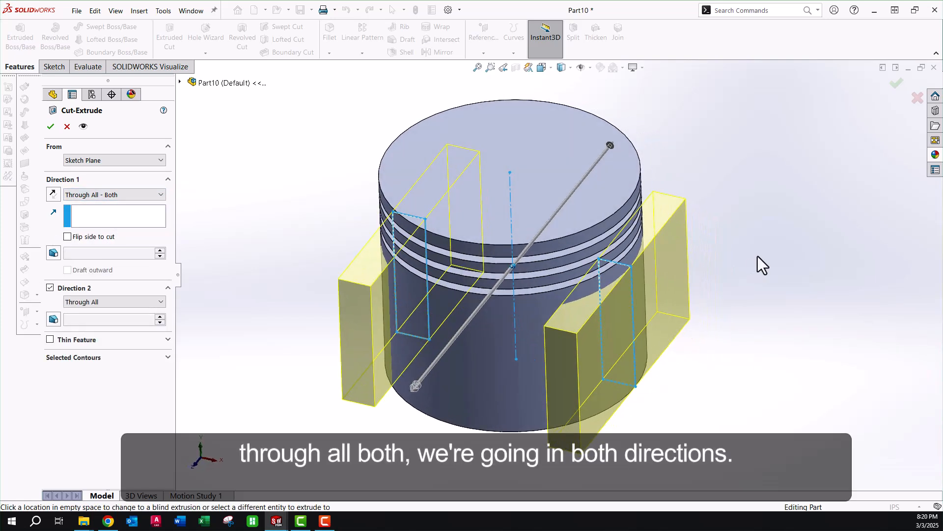
{"action": "left_click", "coordinate": [50, 128]}
{"action": "left_click", "coordinate": [261, 155]}
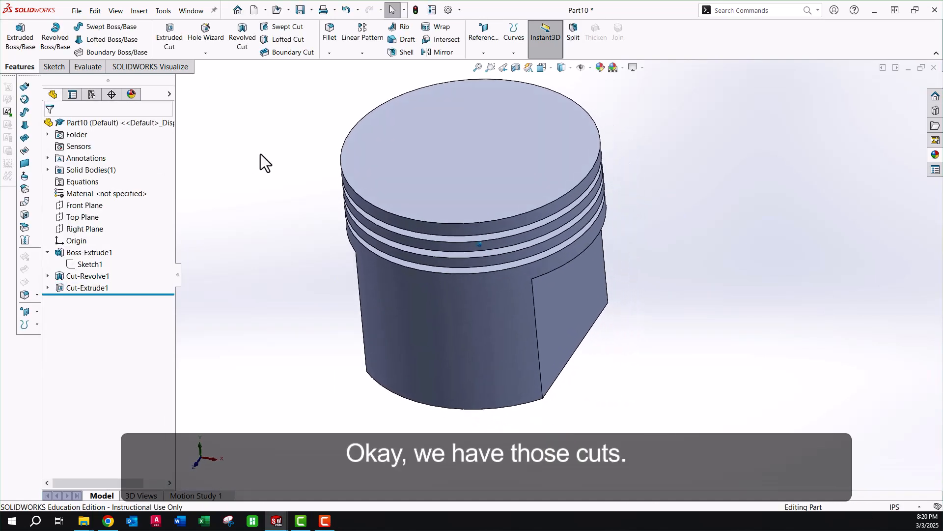
- Fillet the two inner edges where the side cuts meet the underside of the piston head with a 0.125 in radius
{"action": "middle_click_drag", "start_coordinate": [273, 162], "coordinate": [525, 254]}
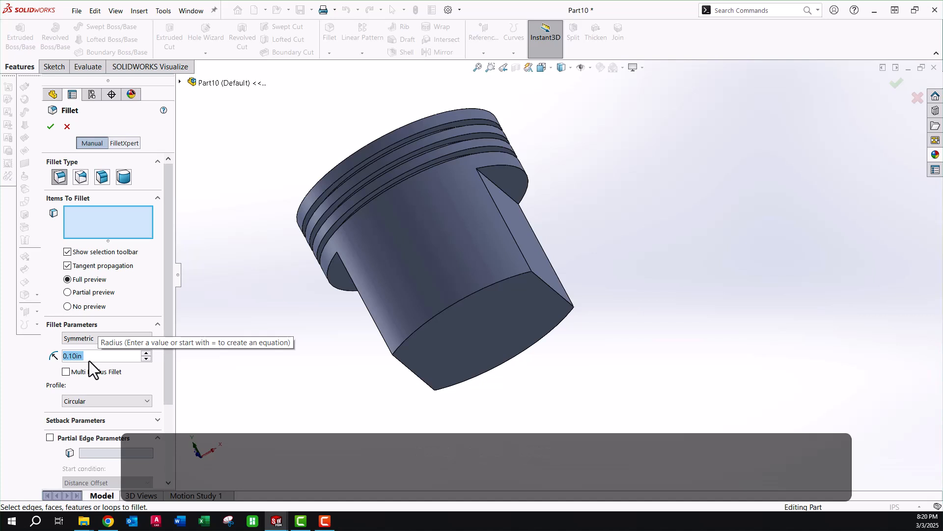
{"action": "type", "text": ".125"}
{"action": "key", "text": "Return"}
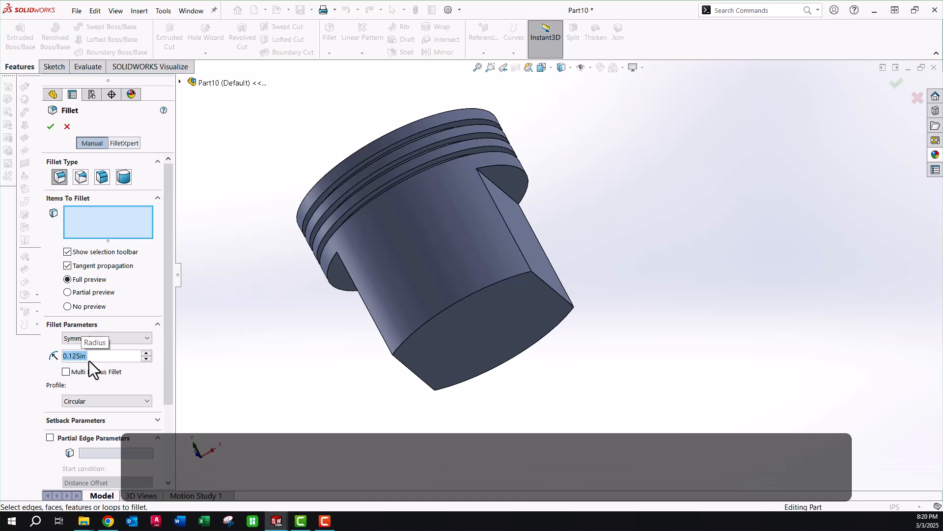
{"action": "left_click", "coordinate": [505, 190]}
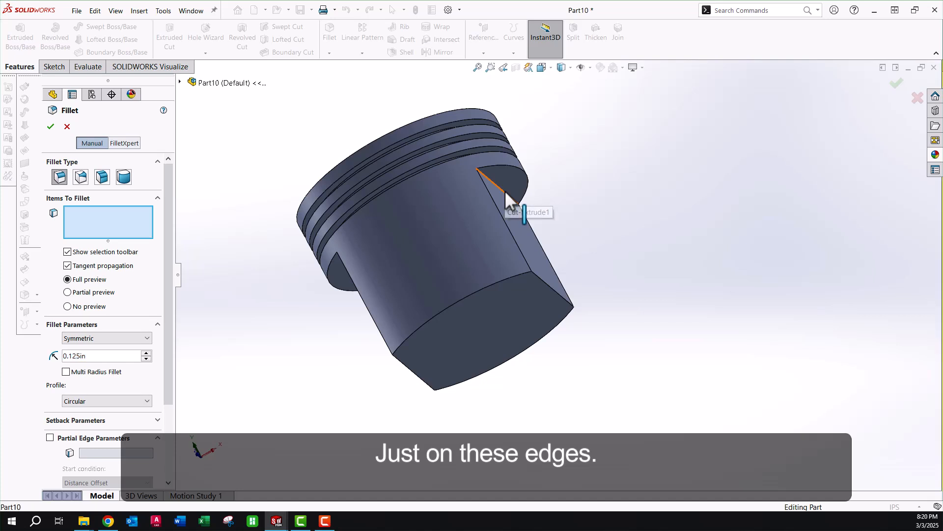
{"action": "middle_click_drag", "start_coordinate": [380, 259], "coordinate": [421, 229]}
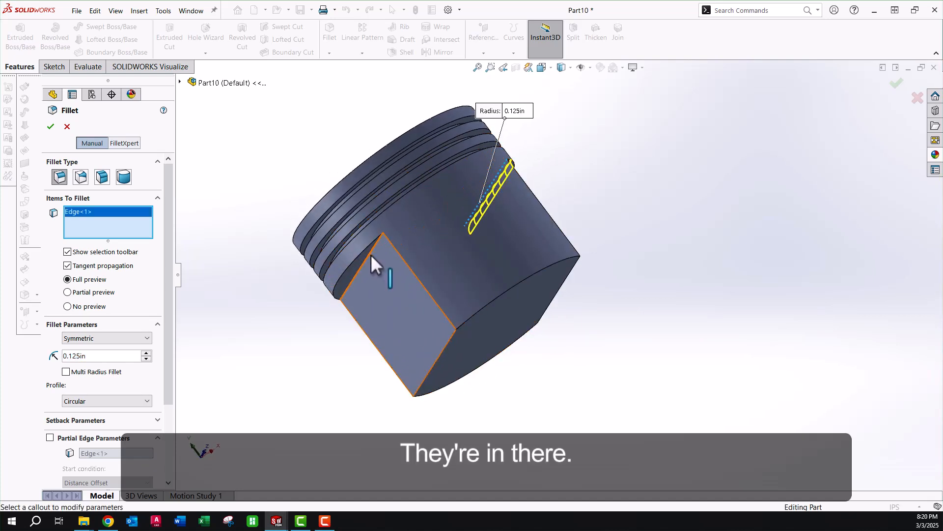
{"action": "left_click", "coordinate": [370, 254]}
{"action": "left_click", "coordinate": [50, 127]}
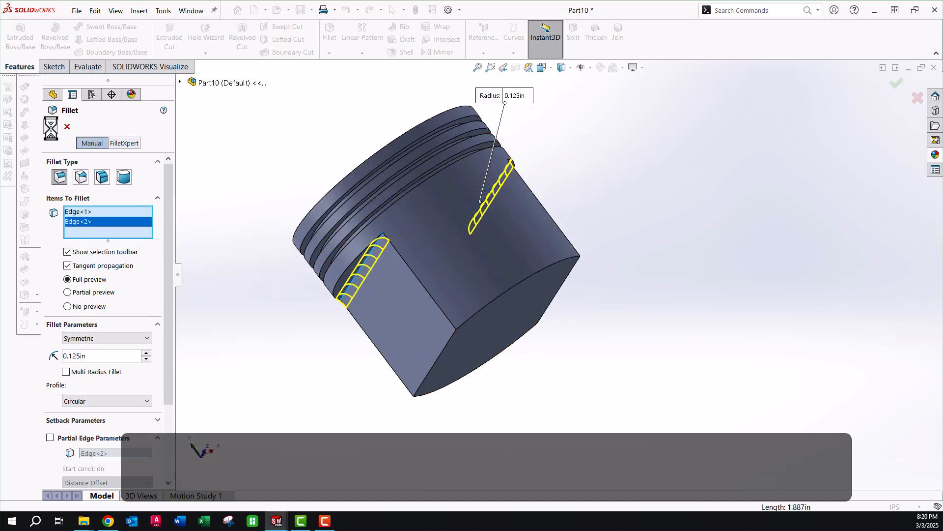
{"action": "left_click", "coordinate": [633, 197]}
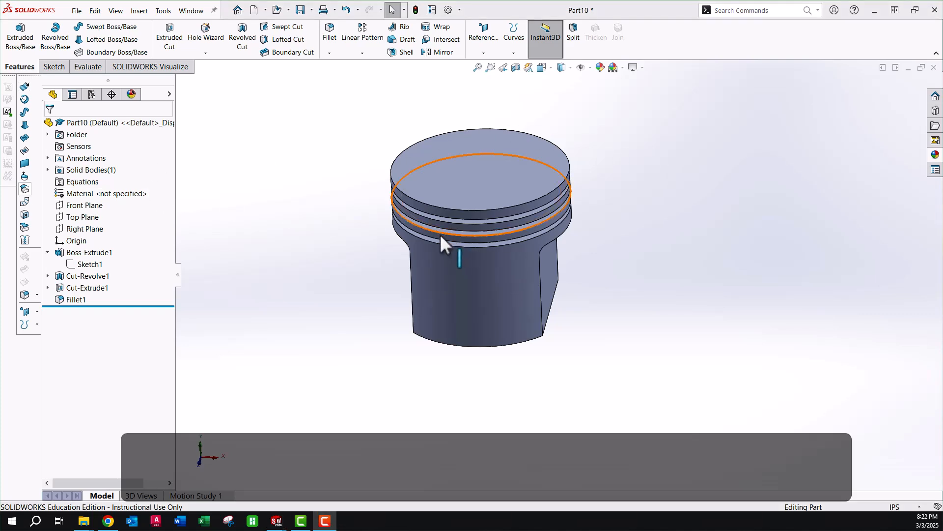
- Start a sketch on the piston's bottom face and draw a horizontal centerline through the origin between the two flat side edges
{"action": "scroll", "coordinate": [417, 247], "scroll_direction": "up", "scroll_amount": 4}
{"action": "middle_click_drag", "start_coordinate": [522, 281], "coordinate": [528, 194]}
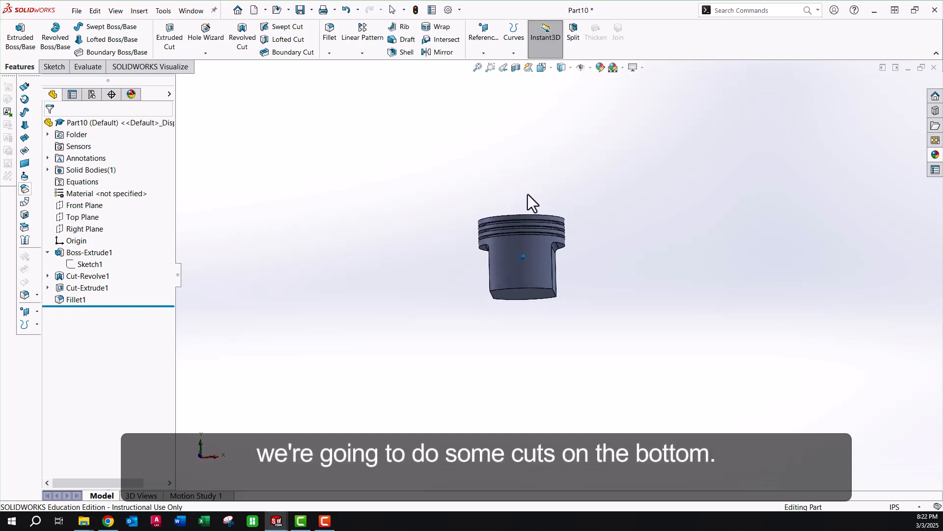
{"action": "left_click", "coordinate": [526, 291]}
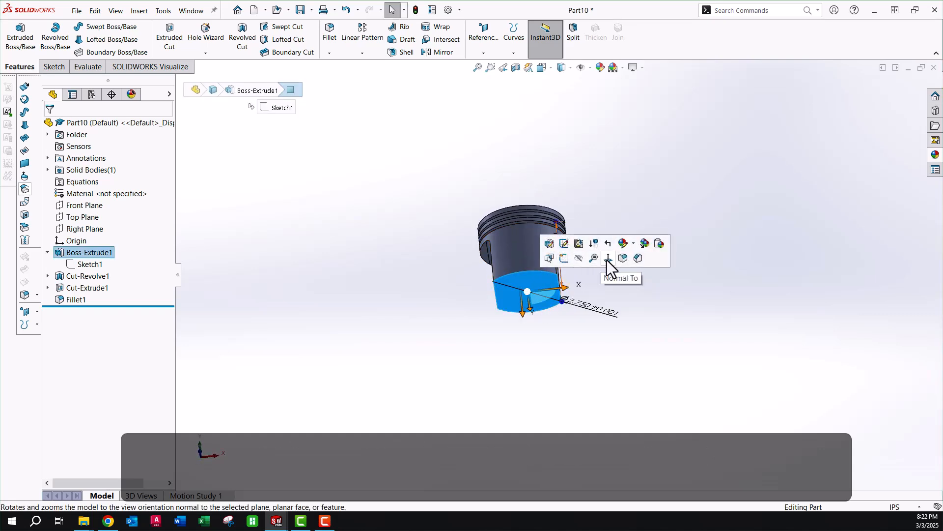
{"action": "left_click", "coordinate": [564, 258]}
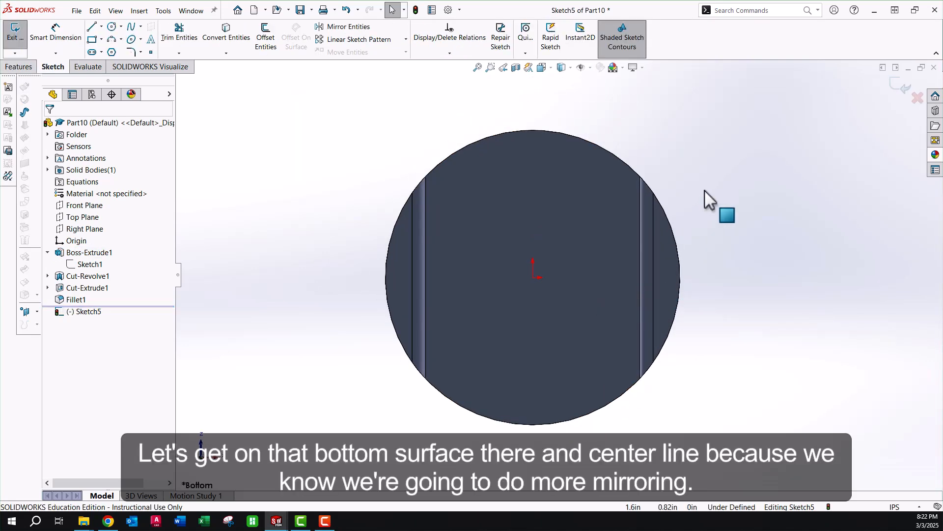
{"action": "left_click", "coordinate": [102, 26]}
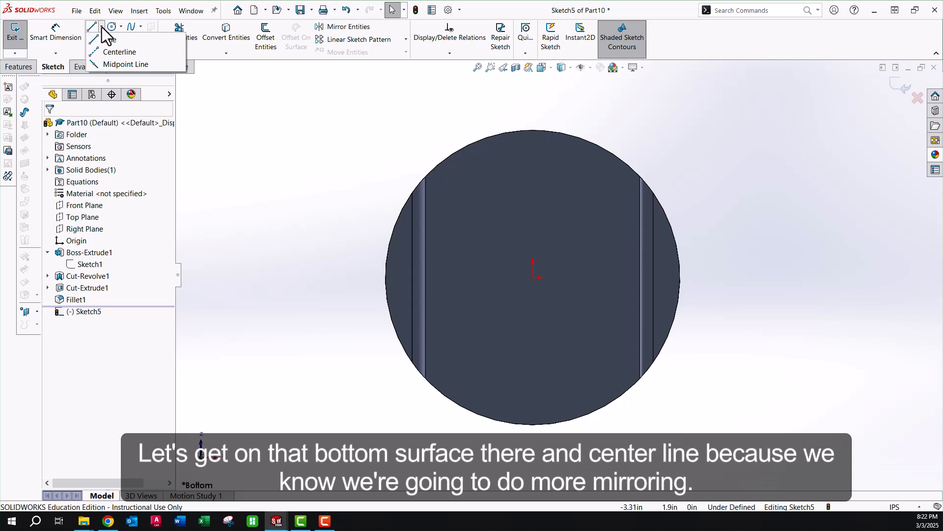
{"action": "left_click", "coordinate": [111, 54]}
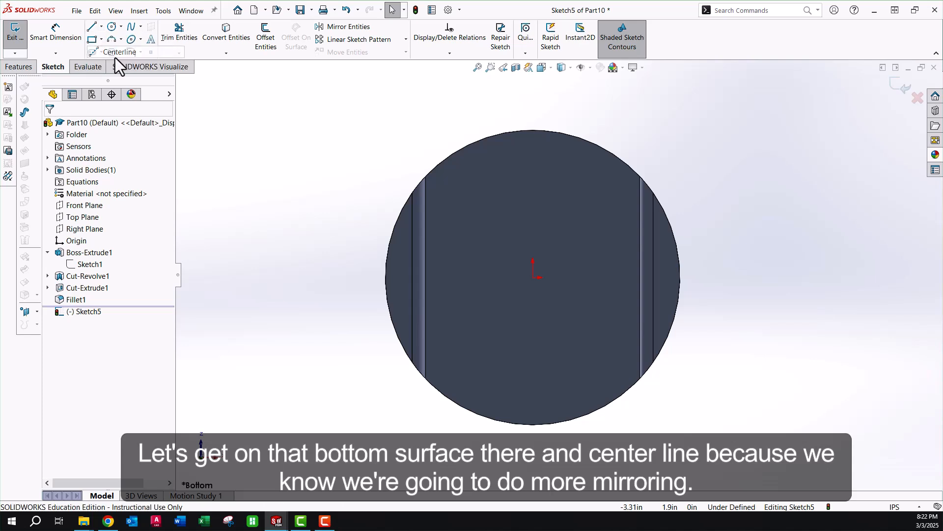
{"action": "left_click", "coordinate": [426, 278]}
{"action": "left_click", "coordinate": [640, 278]}
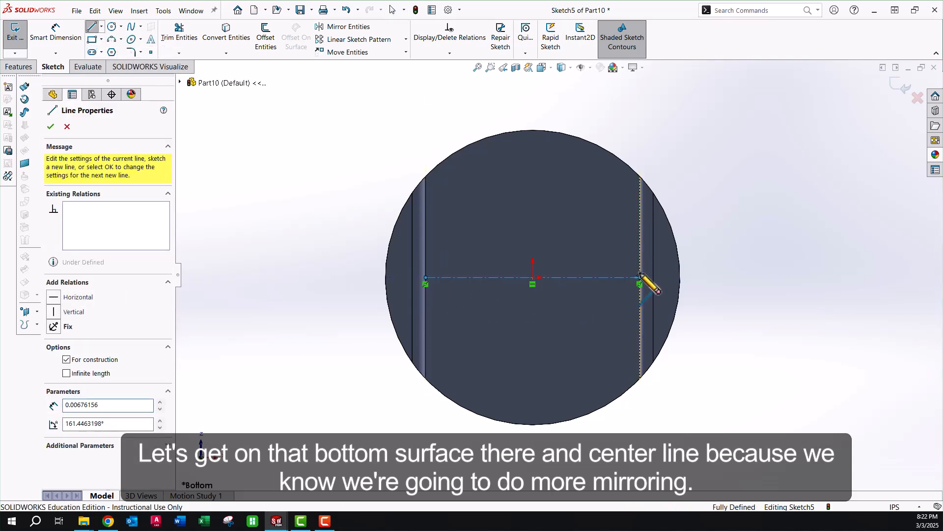
{"action": "key", "text": "Escape"}
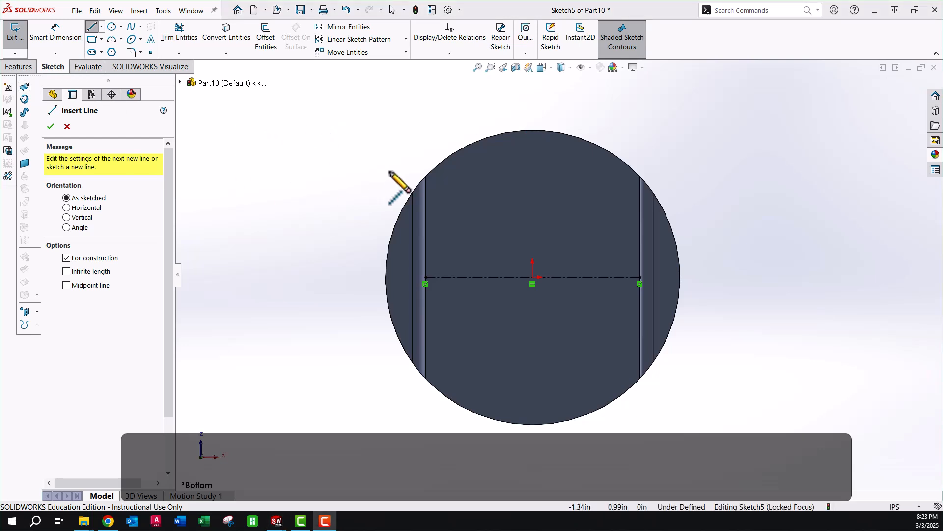
- Offset the horizontal centerline by 0.5 in, reversed so the new line lies above it
{"action": "left_click", "coordinate": [266, 38]}
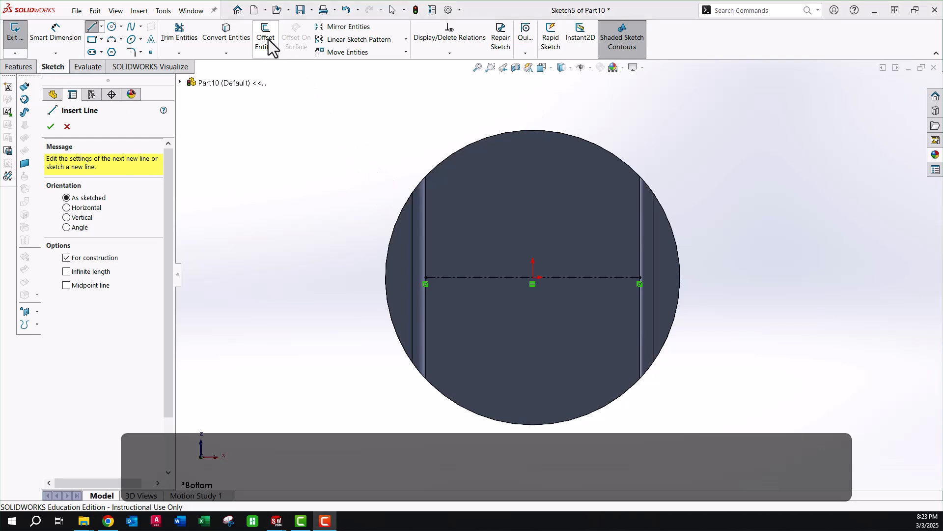
{"action": "left_click", "coordinate": [471, 277]}
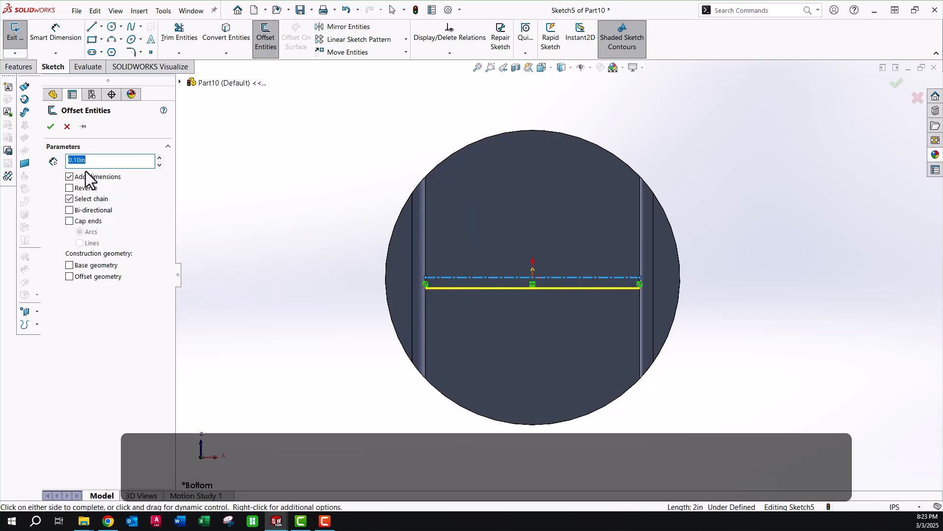
{"action": "left_click", "coordinate": [70, 188]}
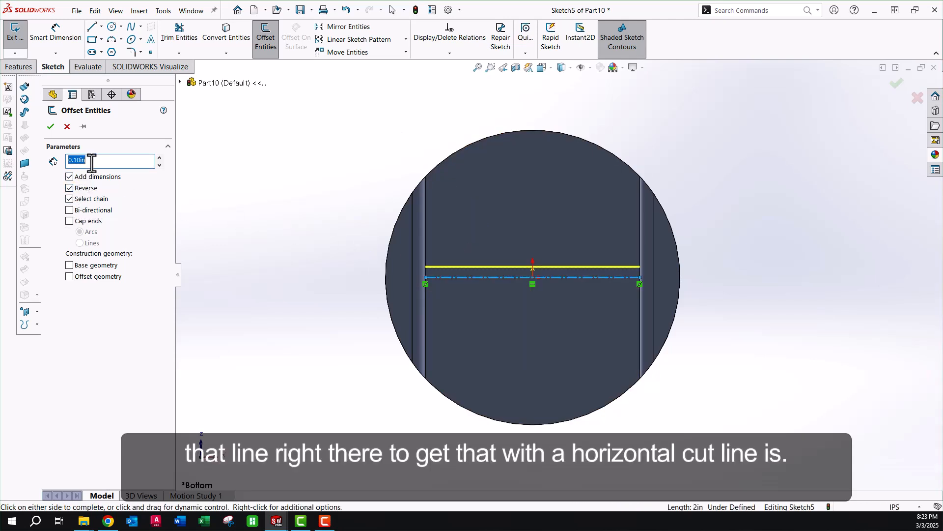
{"action": "left_click", "coordinate": [91, 162]}
{"action": "type", "text": ".5"}
{"action": "key", "text": "Return"}
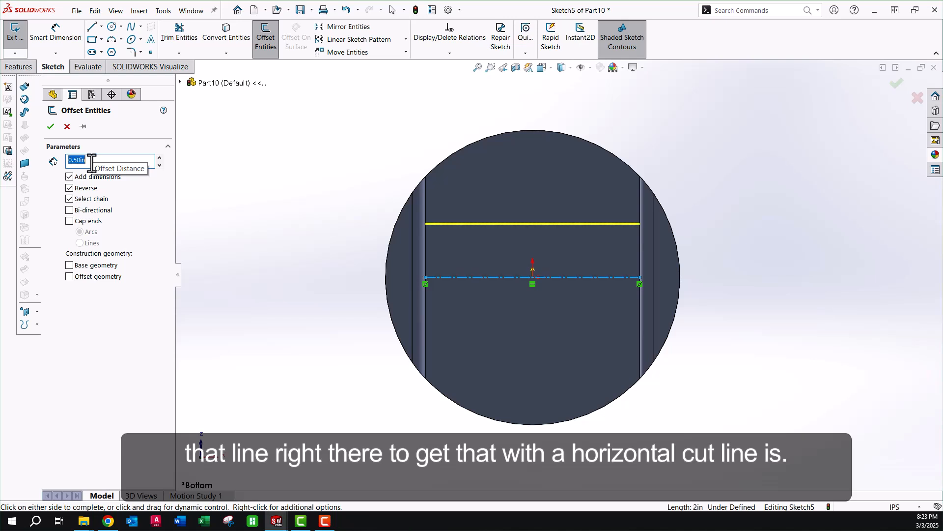
{"action": "left_click", "coordinate": [50, 126]}
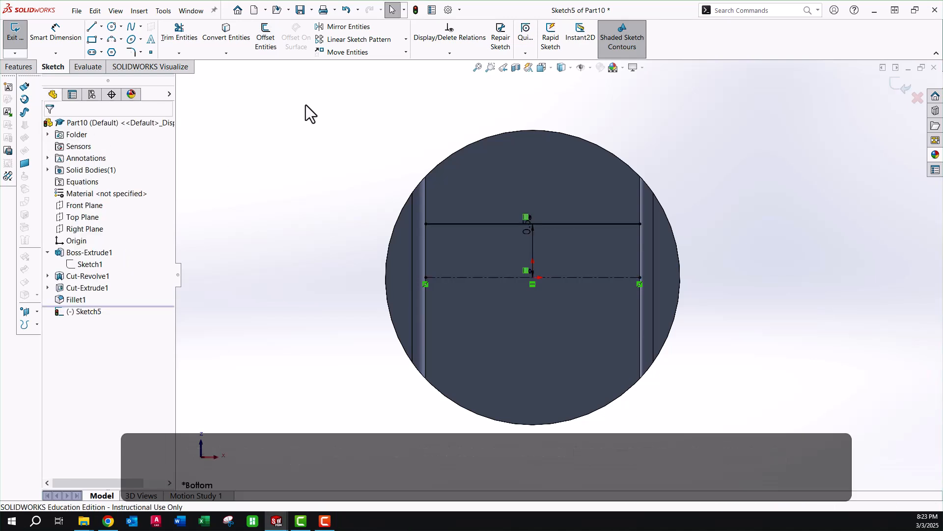
- Offset the upper arc edge and both straight side edges of the bottom face inward by 0.125 in
{"action": "left_click", "coordinate": [265, 35]}
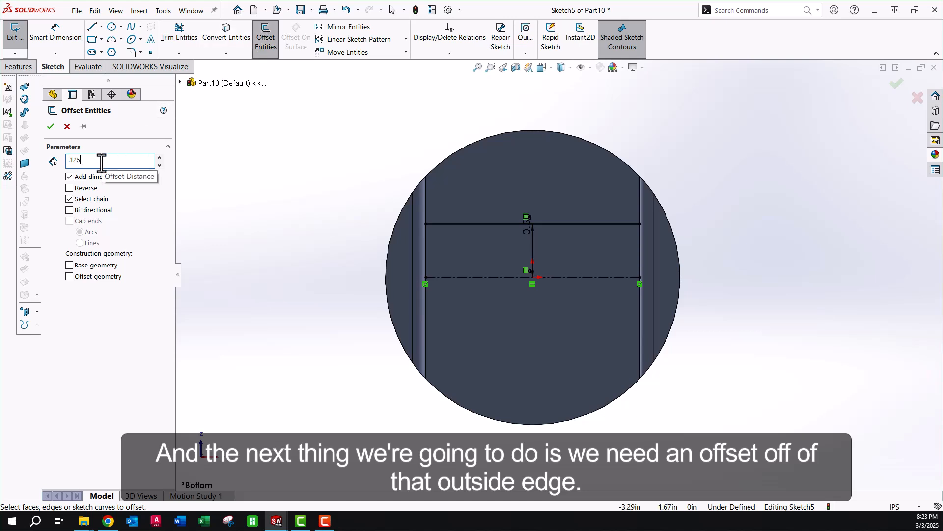
{"action": "left_click", "coordinate": [505, 131]}
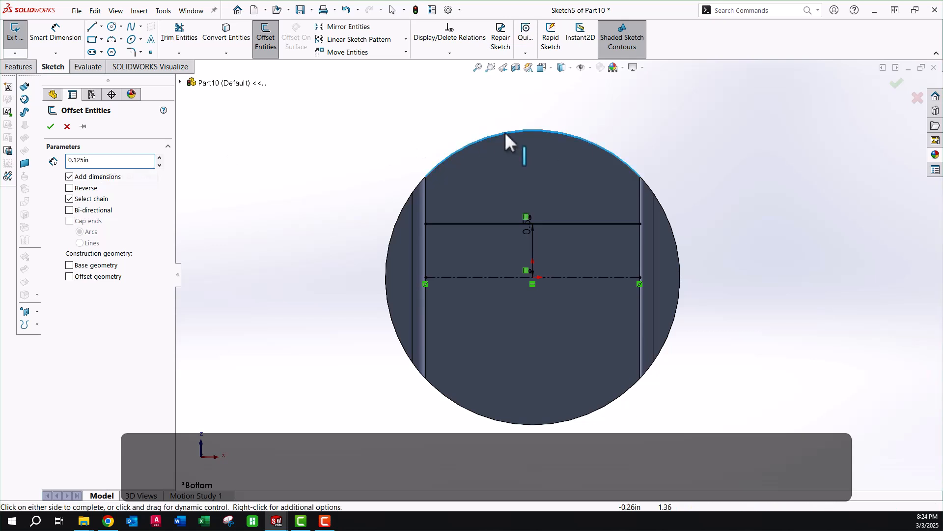
{"action": "left_click", "coordinate": [70, 188]}
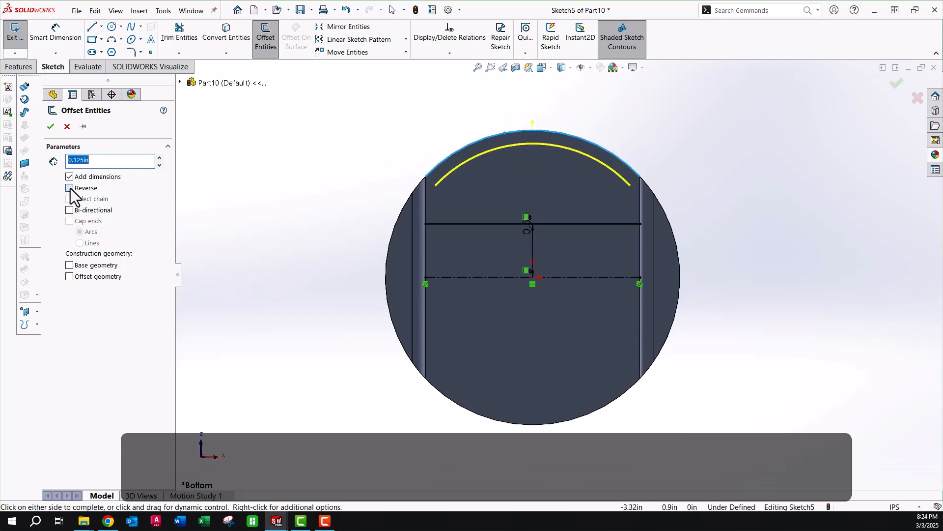
{"action": "left_click", "coordinate": [426, 196]}
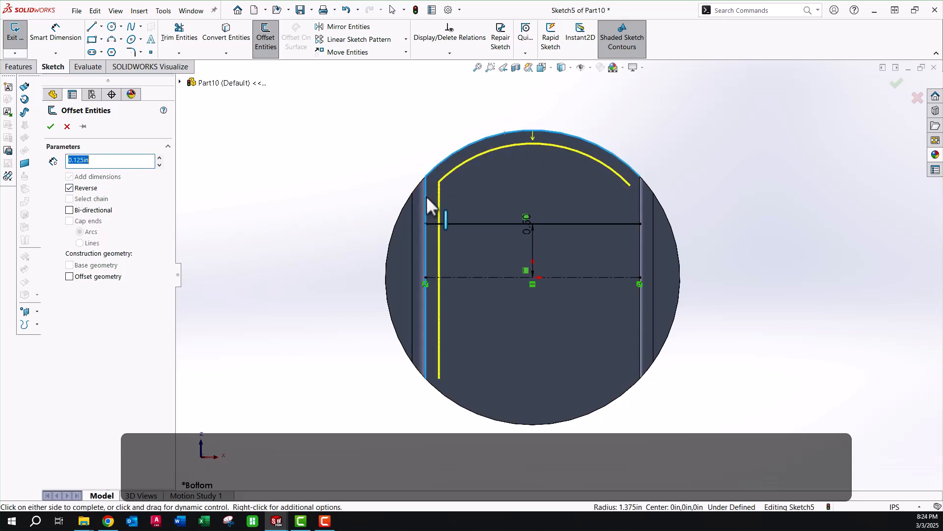
{"action": "left_click", "coordinate": [639, 203]}
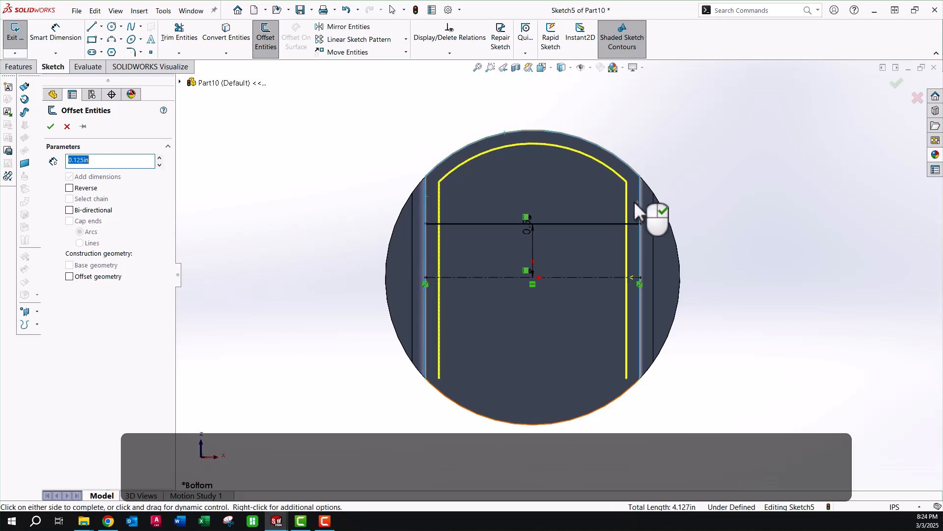
{"action": "left_click", "coordinate": [50, 126]}
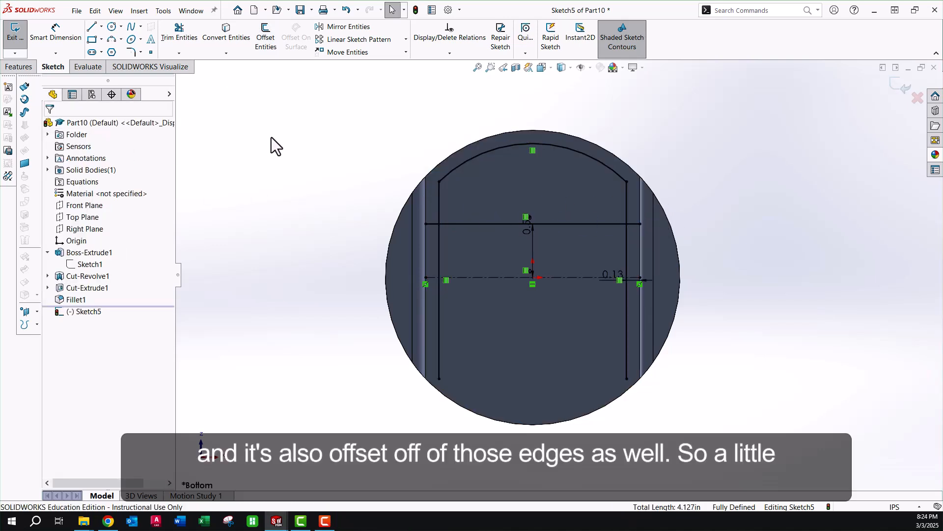
- Trim the offset lines to a closed arc-topped profile above the centerline and delete the leftover vertical lines below
{"action": "left_click", "coordinate": [180, 32]}
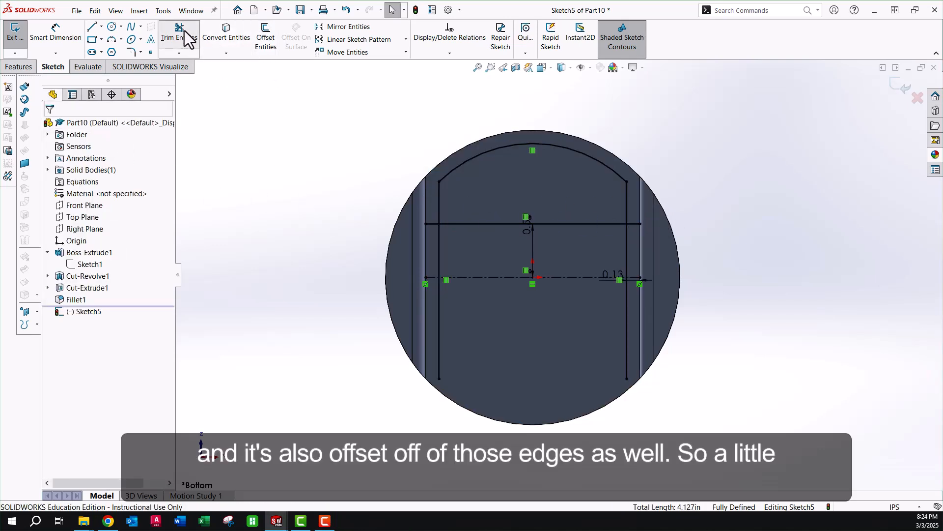
{"action": "left_click", "coordinate": [431, 224]}
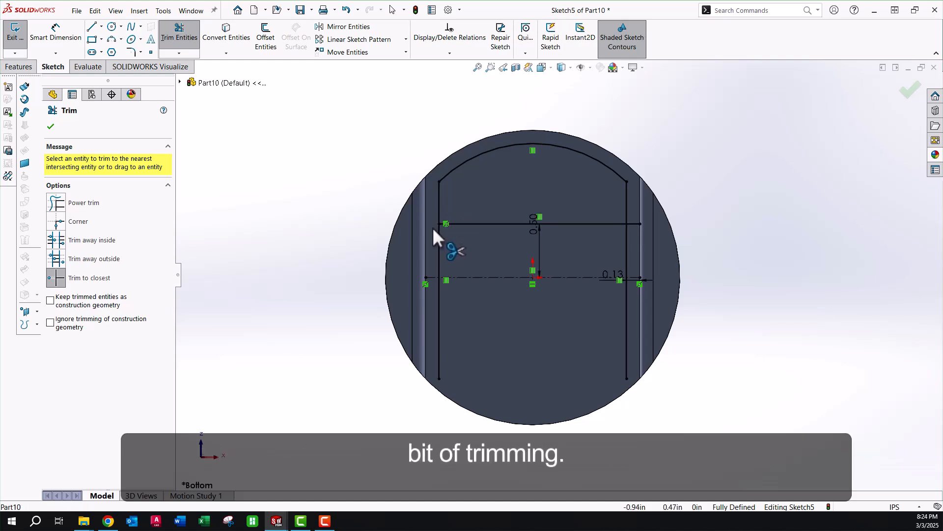
{"action": "left_click", "coordinate": [440, 235]}
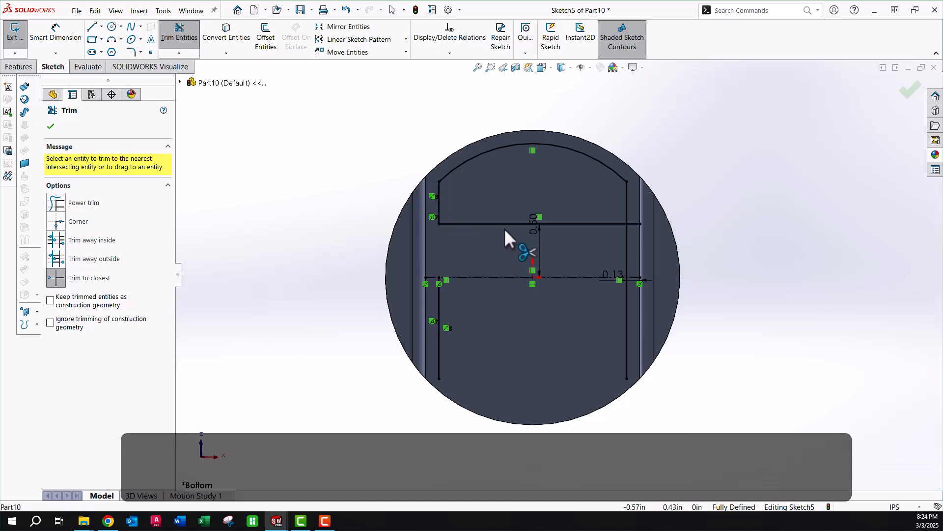
{"action": "left_click", "coordinate": [627, 240]}
{"action": "left_click", "coordinate": [634, 224]}
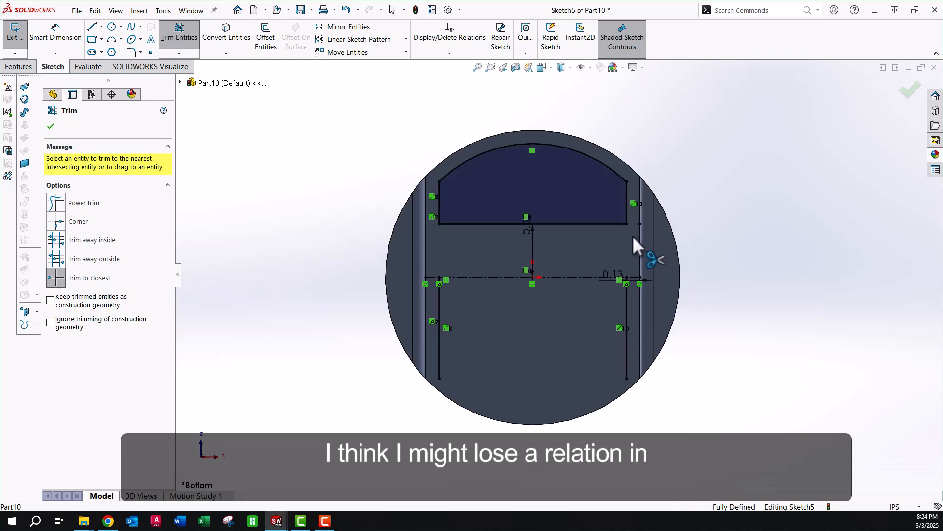
{"action": "key", "text": "Escape"}
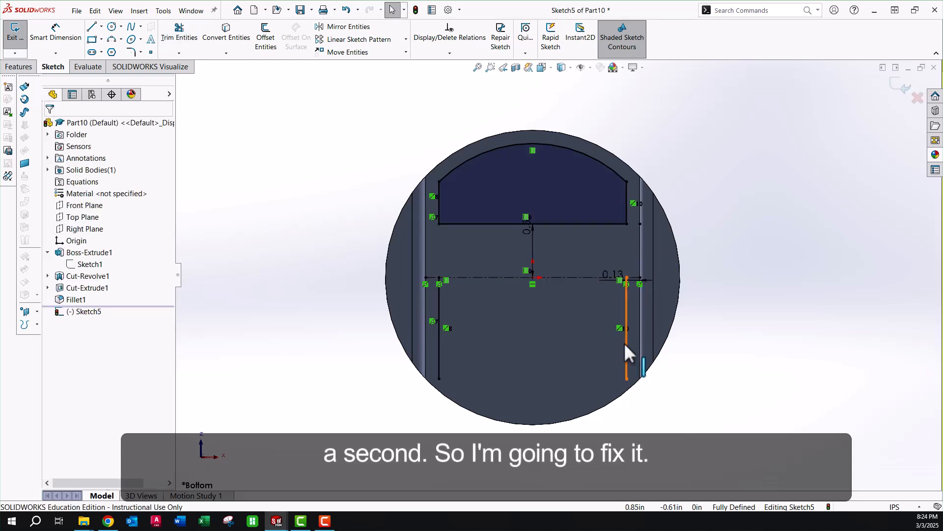
{"action": "left_click", "coordinate": [439, 305]}
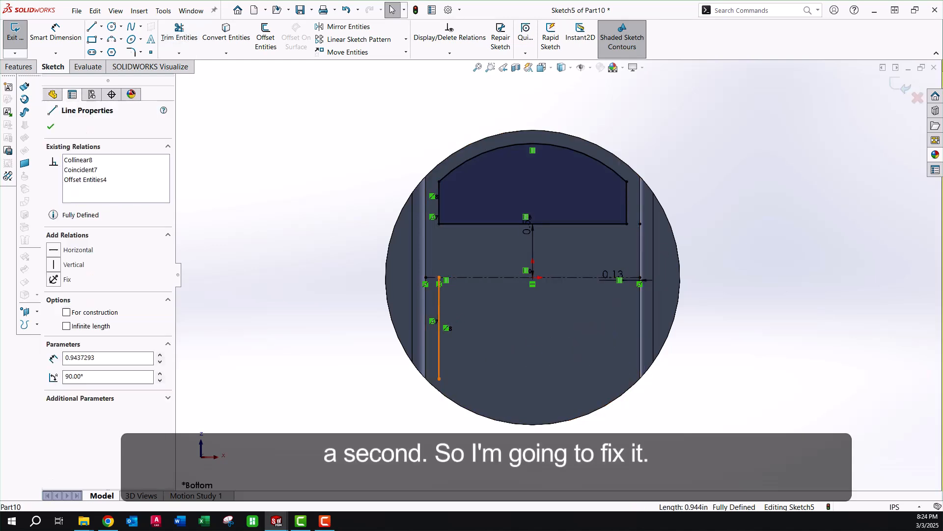
{"action": "key", "text": "Delete"}
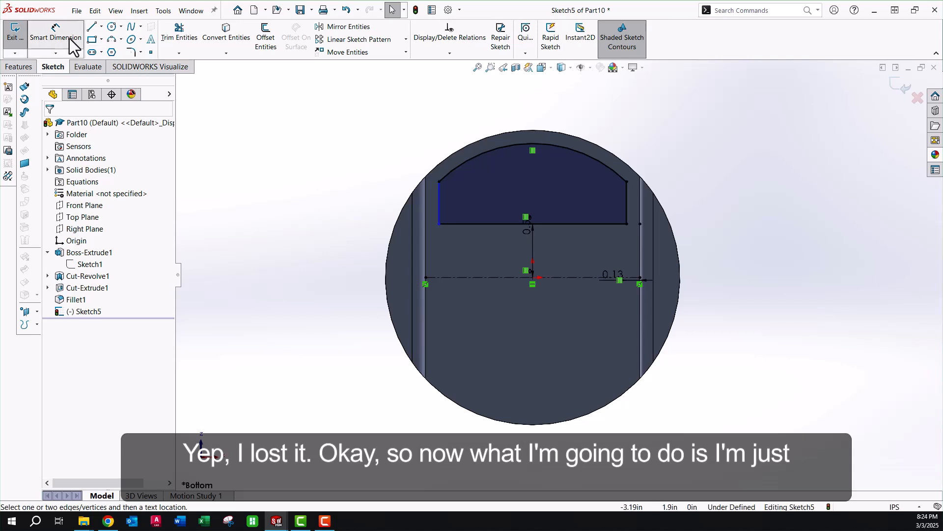
- Add an Equal relation between the two short vertical sides of the arc-topped profile
{"action": "key", "text": "ctrl+z"}
{"action": "left_click", "coordinate": [440, 195]}
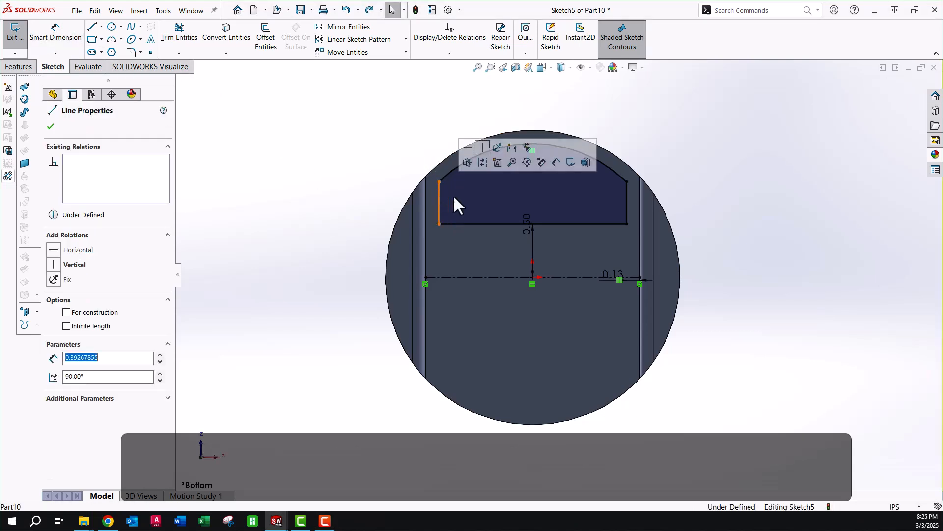
{"action": "left_click", "coordinate": [627, 190], "text": "ctrl"}
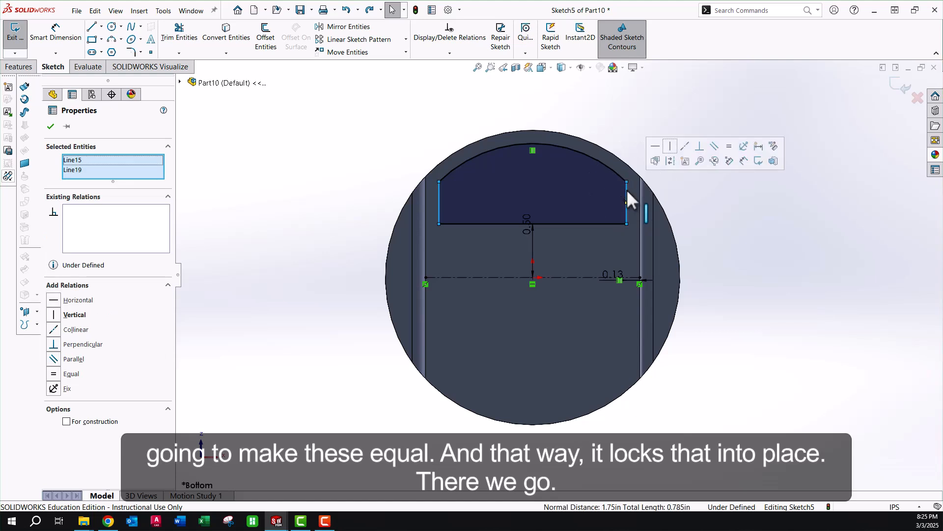
{"action": "left_click", "coordinate": [730, 149]}
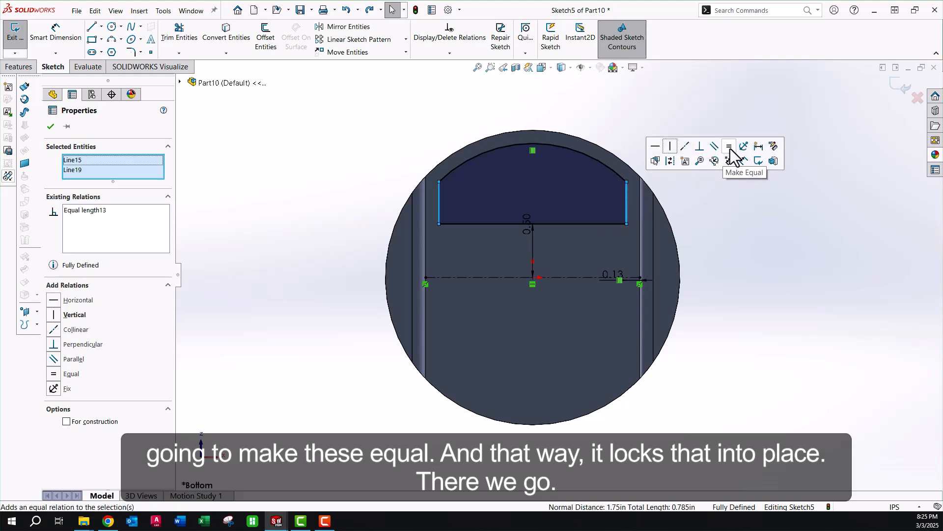
{"action": "left_click", "coordinate": [760, 264]}
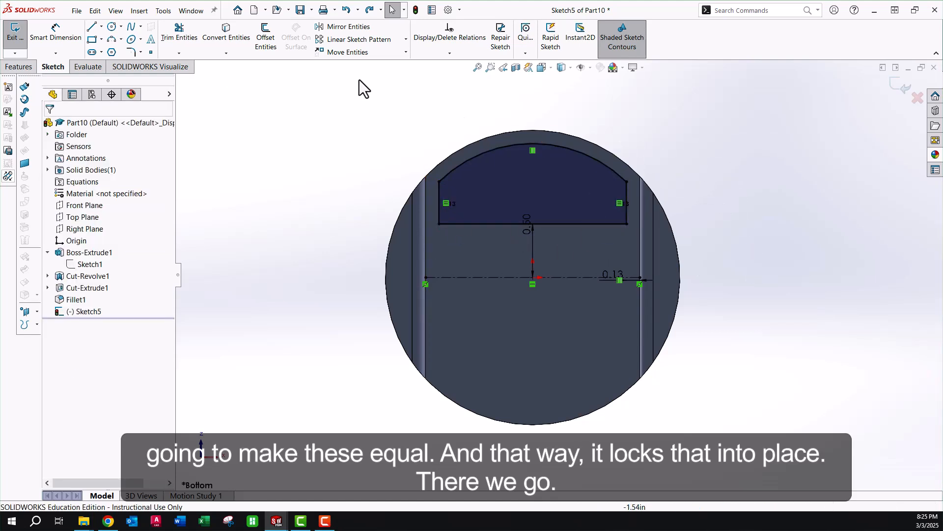
- Mirror the closed arc-topped profile about the horizontal centerline and exit the sketch
{"action": "left_click", "coordinate": [344, 27]}
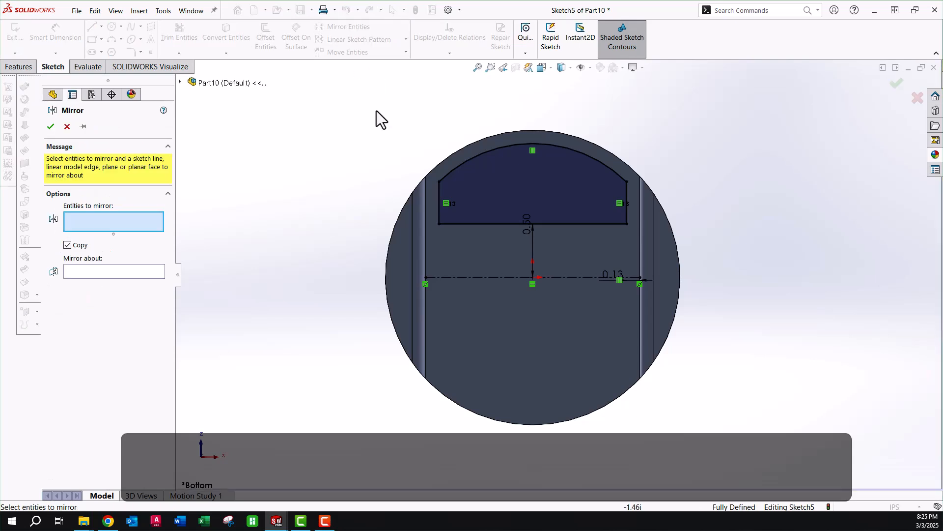
{"action": "left_click", "coordinate": [471, 176]}
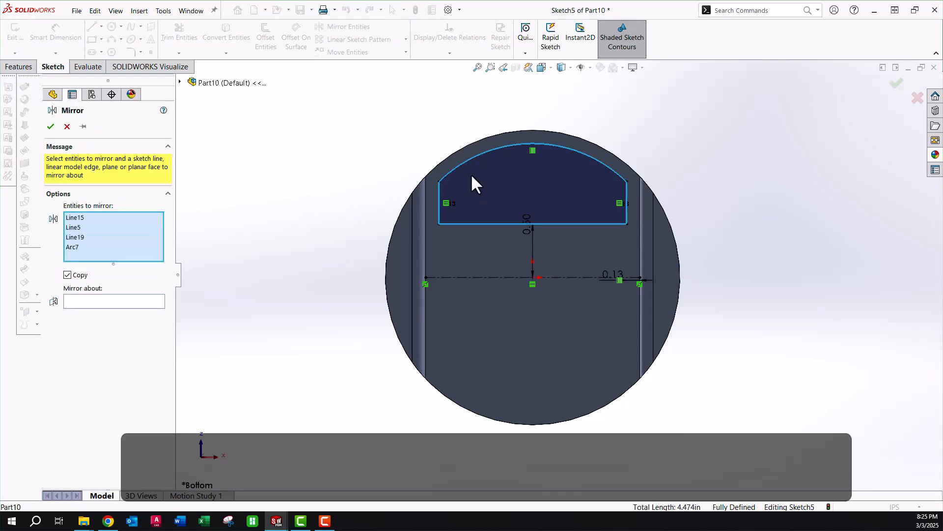
{"action": "left_click", "coordinate": [116, 302]}
{"action": "left_click", "coordinate": [474, 278]}
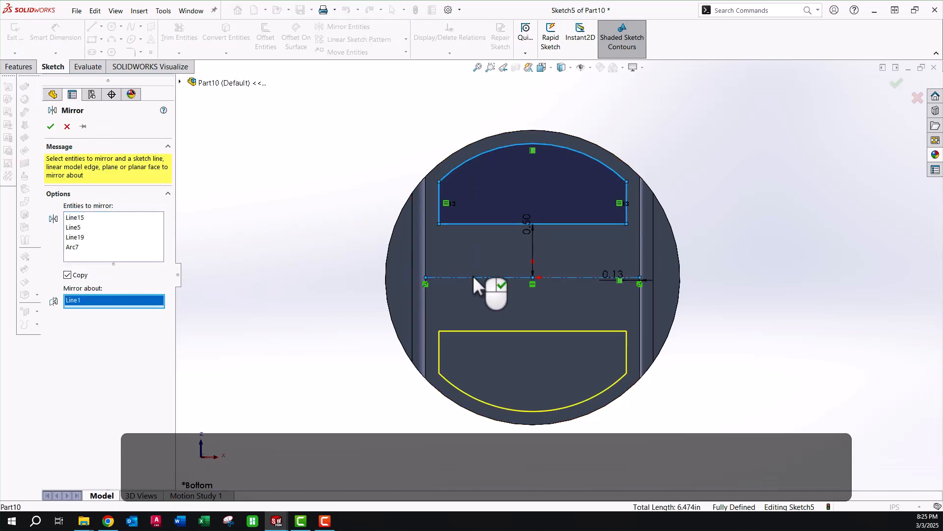
{"action": "left_click", "coordinate": [51, 126]}
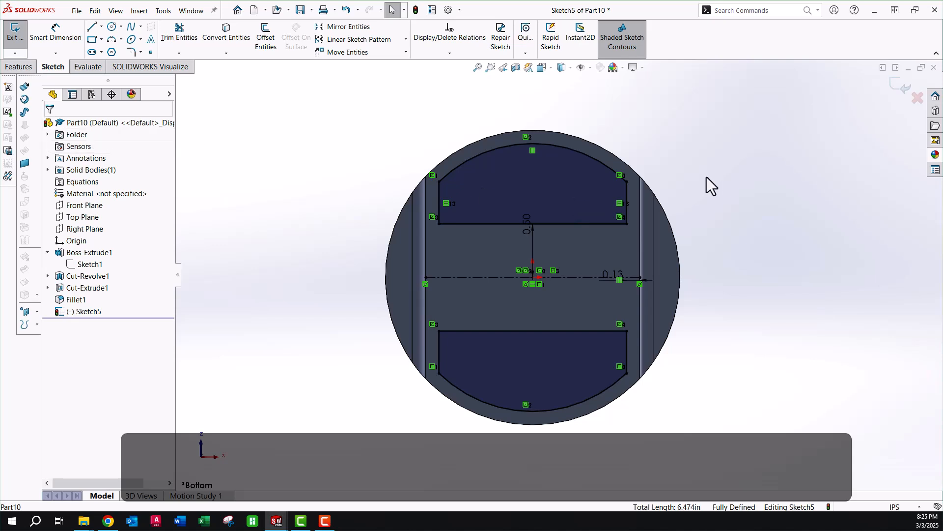
{"action": "mouse_move", "coordinate": [707, 176]}
{"action": "middle_mouse_down"}
{"action": "mouse_move", "coordinate": [699, 213]}
{"action": "mouse_move", "coordinate": [779, 173]}
{"action": "middle_mouse_up"}
{"action": "left_click", "coordinate": [896, 86]}
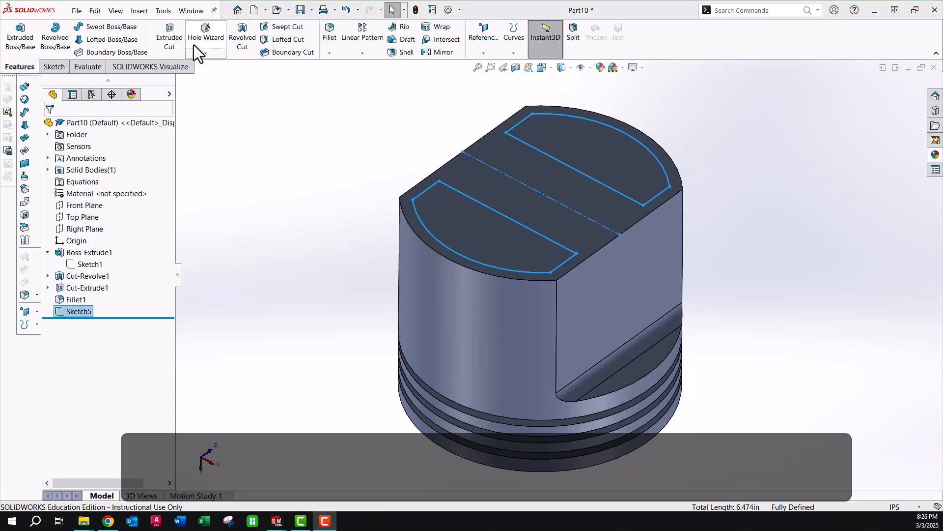
- Cut-extrude both arc-topped profiles into the piston with a Blind depth of 1.5 in
{"action": "left_click", "coordinate": [172, 37]}
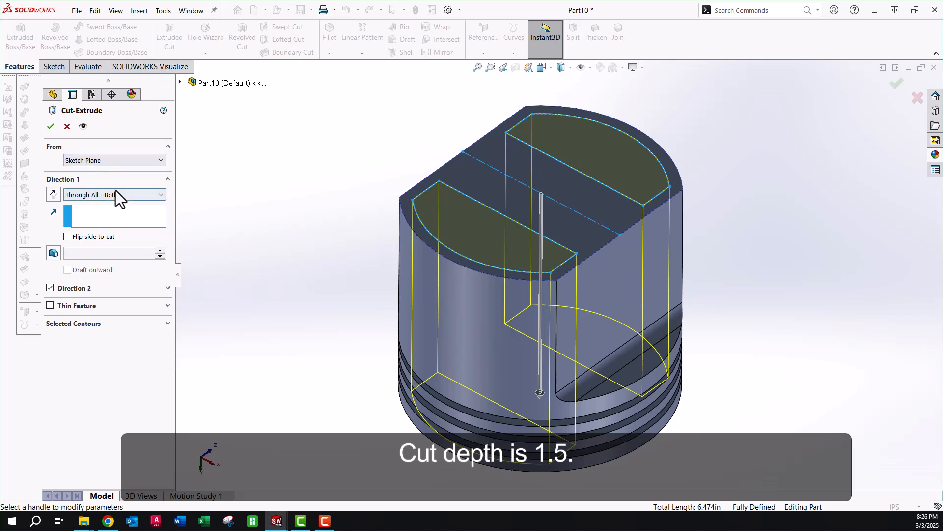
{"action": "left_click", "coordinate": [116, 194]}
{"action": "left_click", "coordinate": [110, 204]}
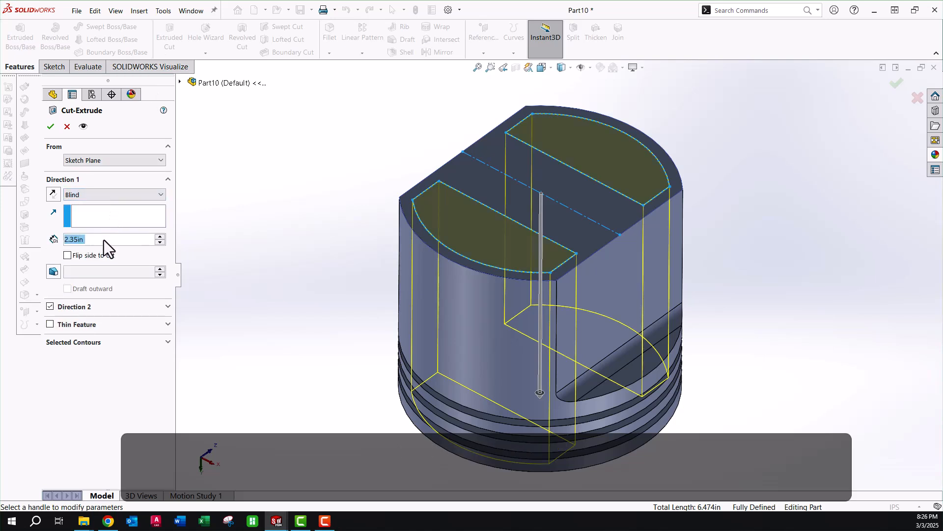
{"action": "type", "text": "1.5"}
{"action": "key", "text": "Return"}
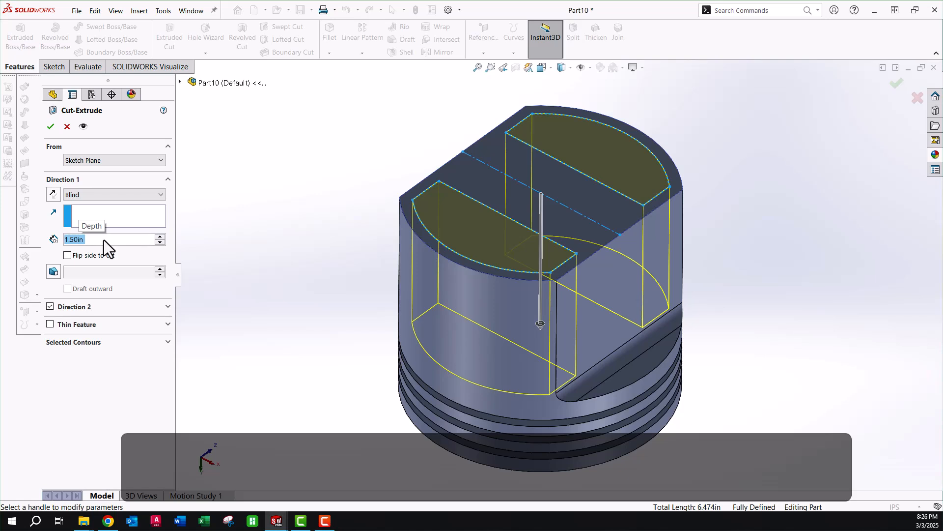
{"action": "left_click", "coordinate": [50, 127]}
{"action": "left_click", "coordinate": [292, 157]}
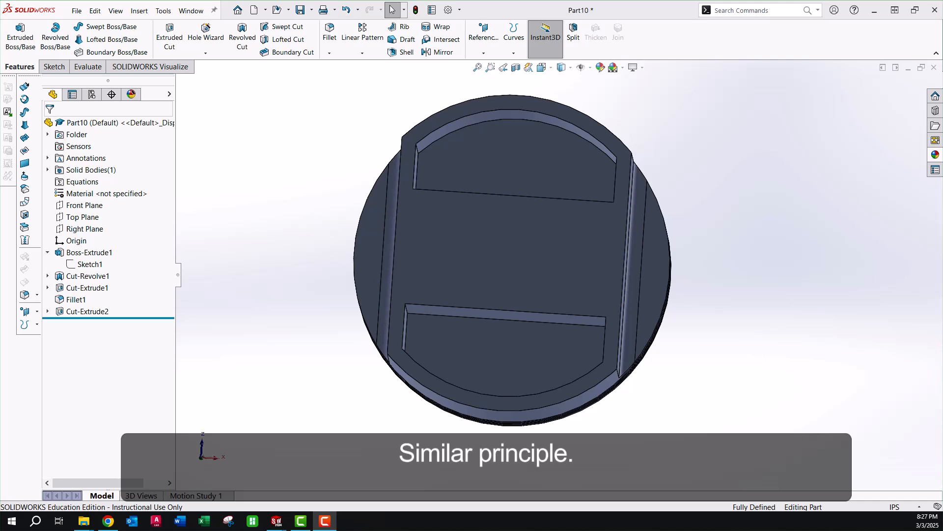
- Start a sketch on the piston's bottom face and draw a circle centered on the origin with a radius of about 1.13 in
{"action": "left_click", "coordinate": [479, 243]}
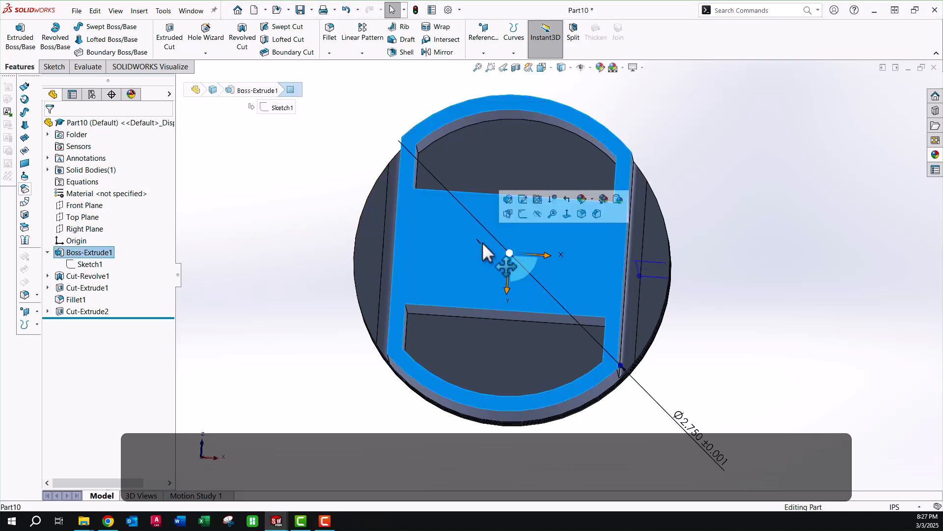
{"action": "left_click", "coordinate": [523, 214]}
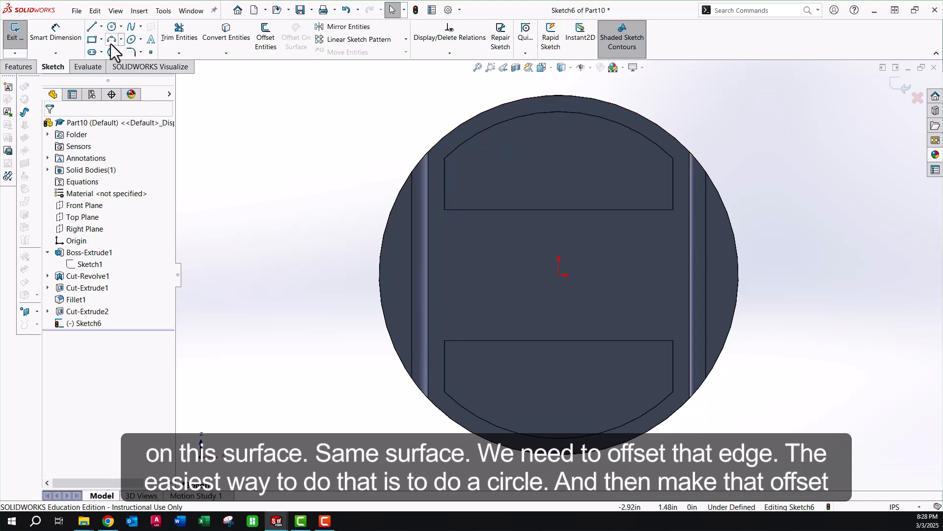
{"action": "left_click", "coordinate": [112, 27]}
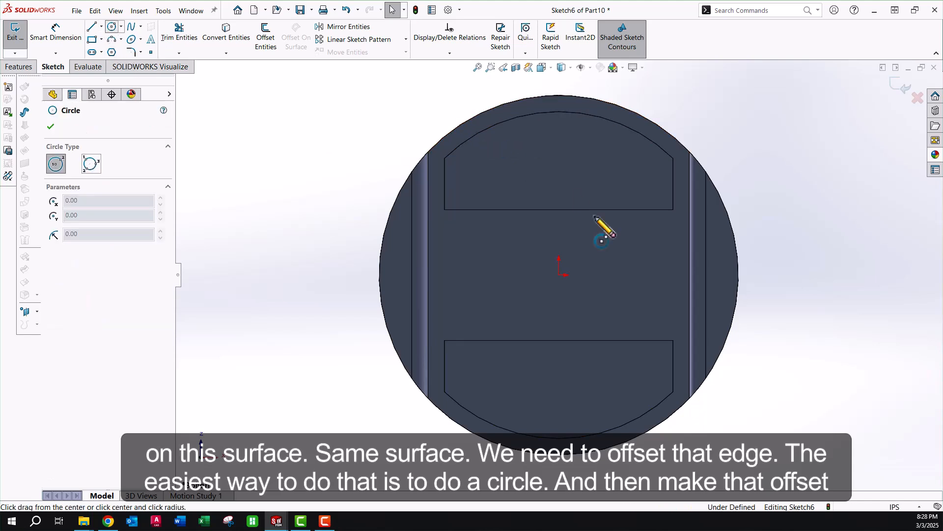
{"action": "left_click", "coordinate": [559, 274]}
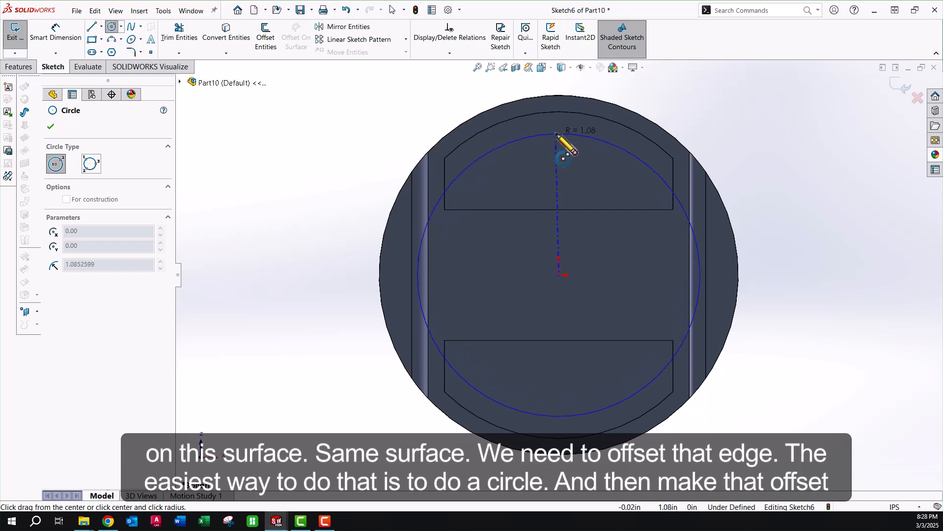
{"action": "left_click", "coordinate": [555, 129]}
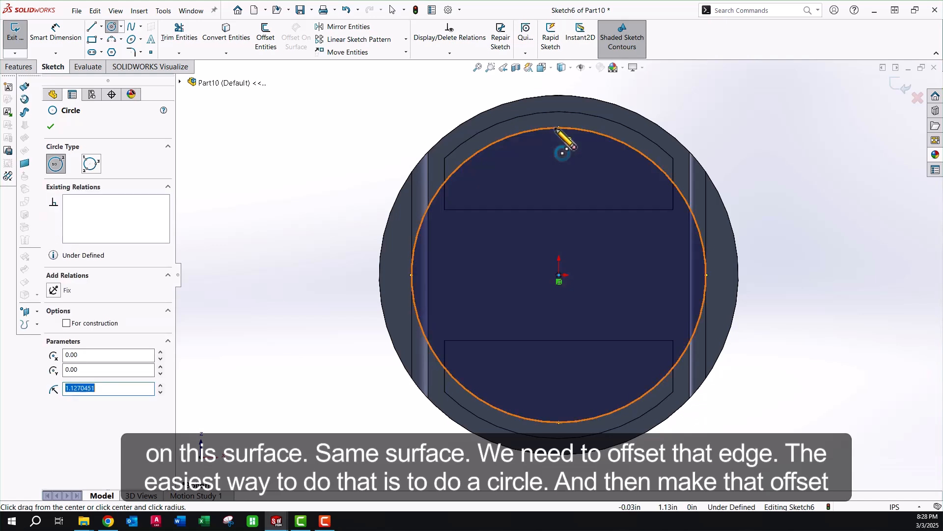
{"action": "key", "text": "Escape"}
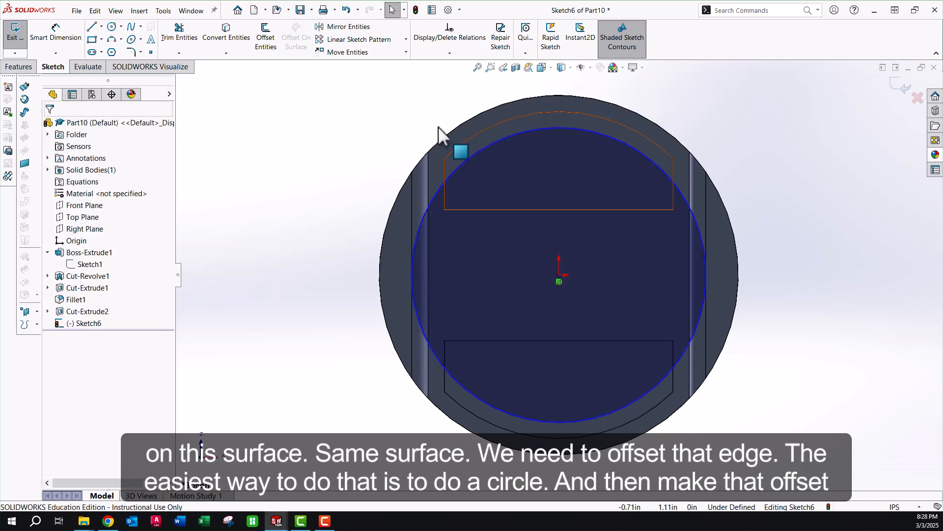
- Dimension the circle 0.125 in from the upper pocket's arc edge
{"action": "left_click", "coordinate": [72, 34]}
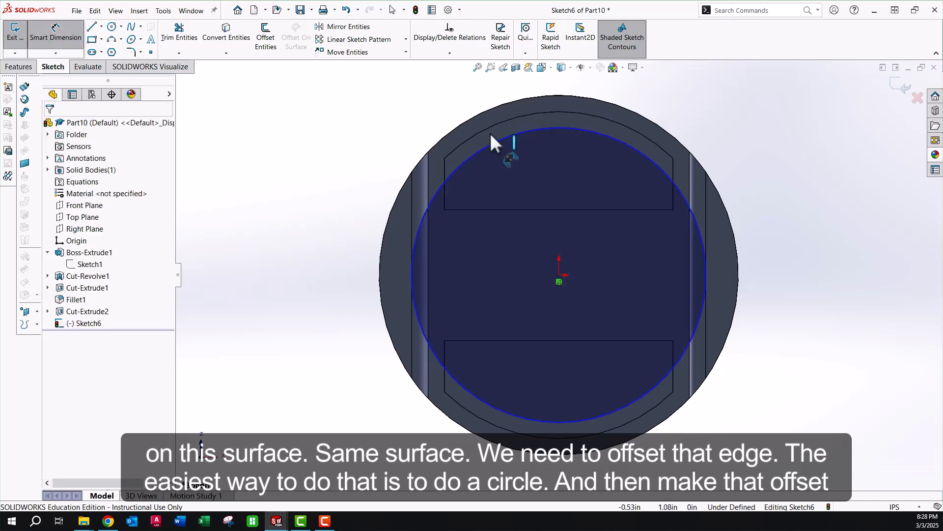
{"action": "left_click", "coordinate": [530, 128]}
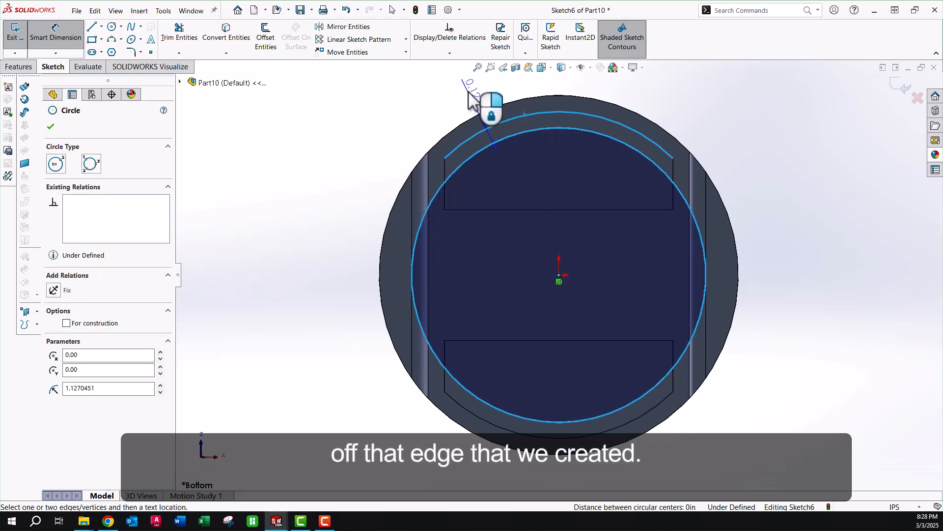
{"action": "left_click", "coordinate": [468, 92]}
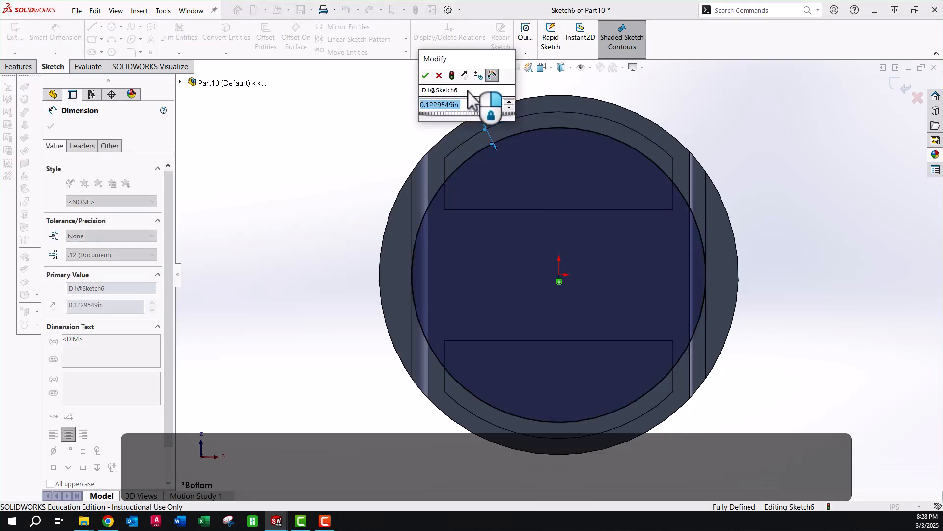
{"action": "type", "text": ".125"}
{"action": "key", "text": "Return"}
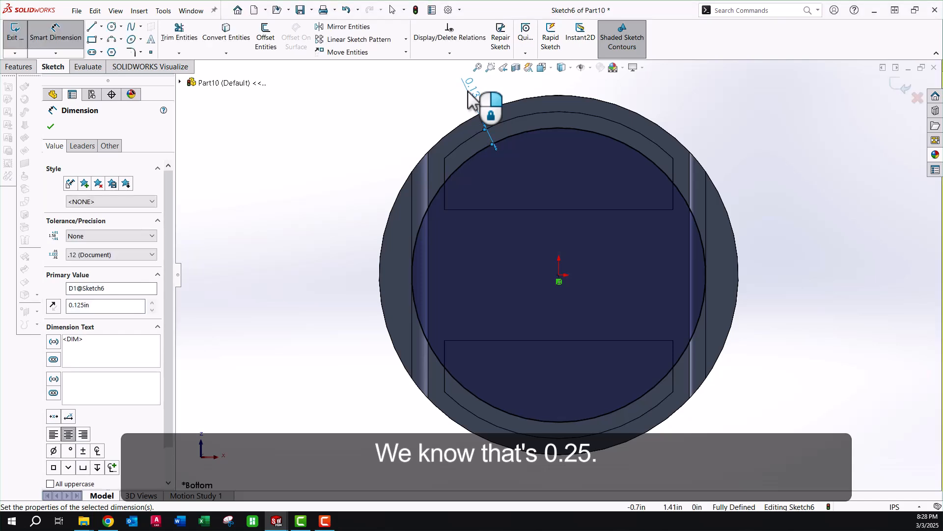
{"action": "key", "text": "Escape"}
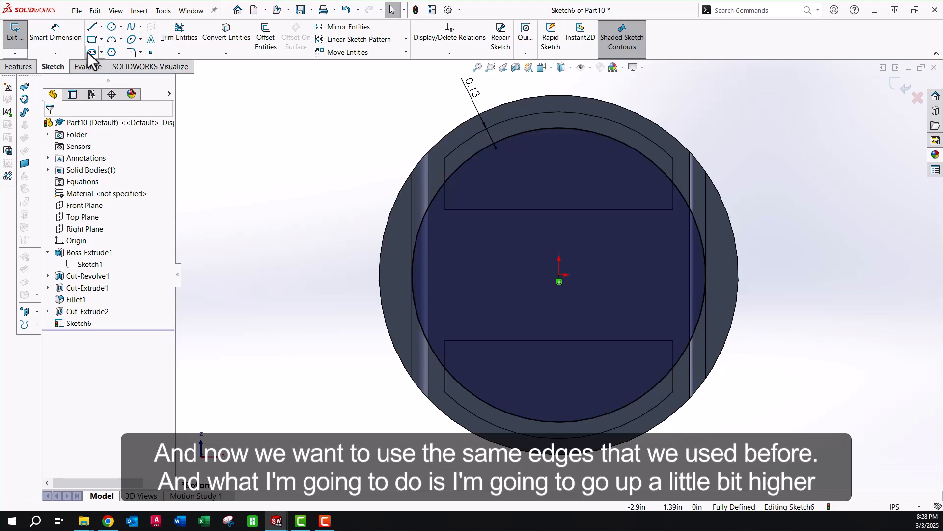
- Draw connected lines about 0.28 in down the upper pocket's left edge, inward along its straight edge, and vertically to the lower pocket's edge
{"action": "left_click", "coordinate": [92, 27]}
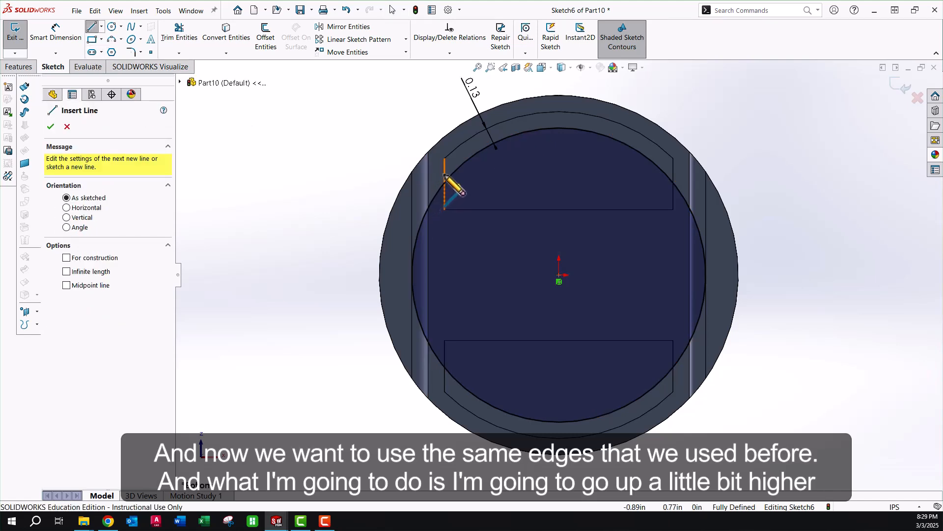
{"action": "left_click", "coordinate": [445, 175]}
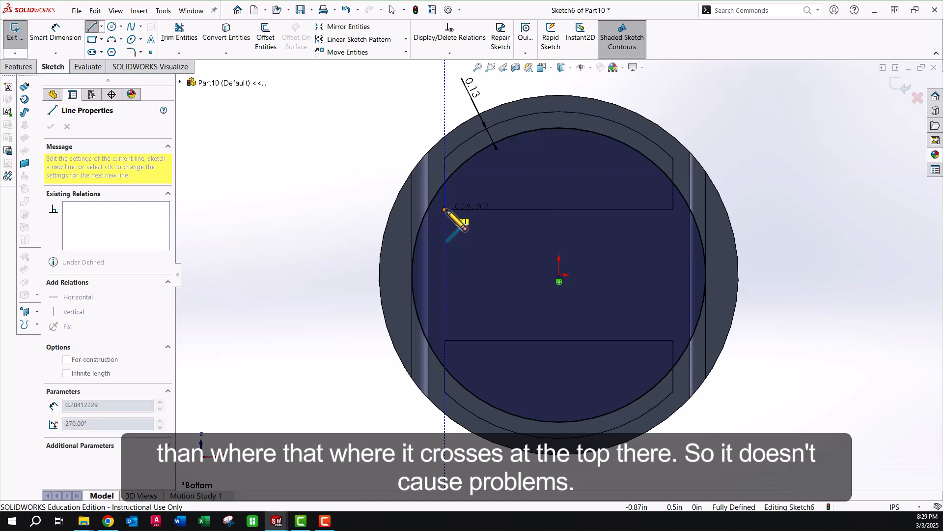
{"action": "left_click", "coordinate": [446, 209]}
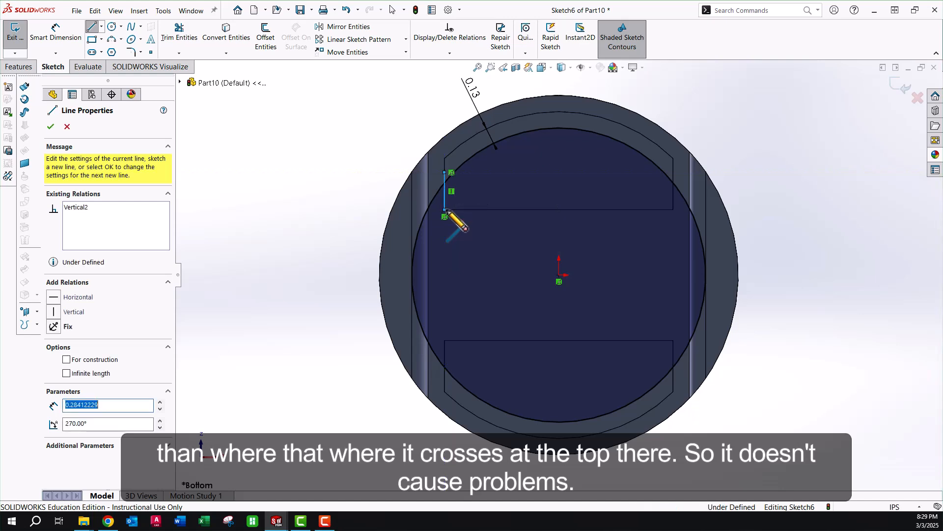
{"action": "left_click", "coordinate": [507, 210]}
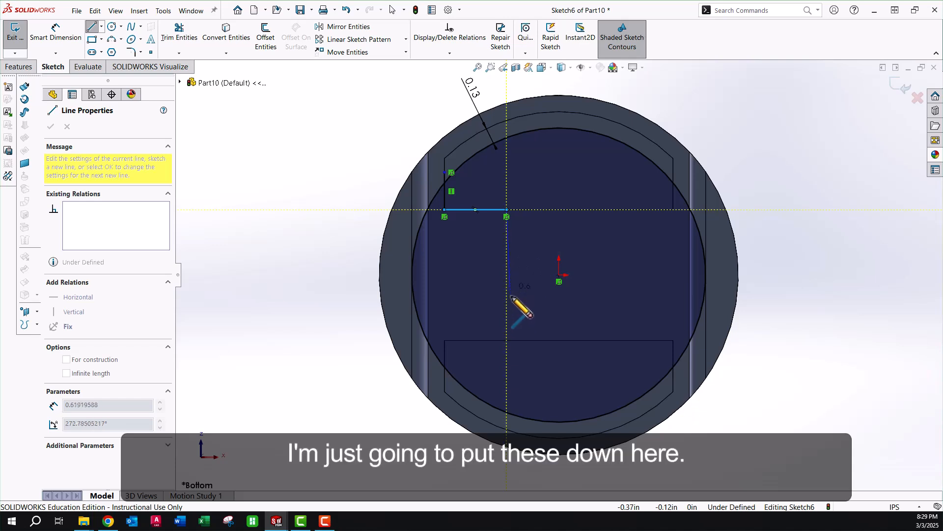
{"action": "left_click", "coordinate": [507, 340]}
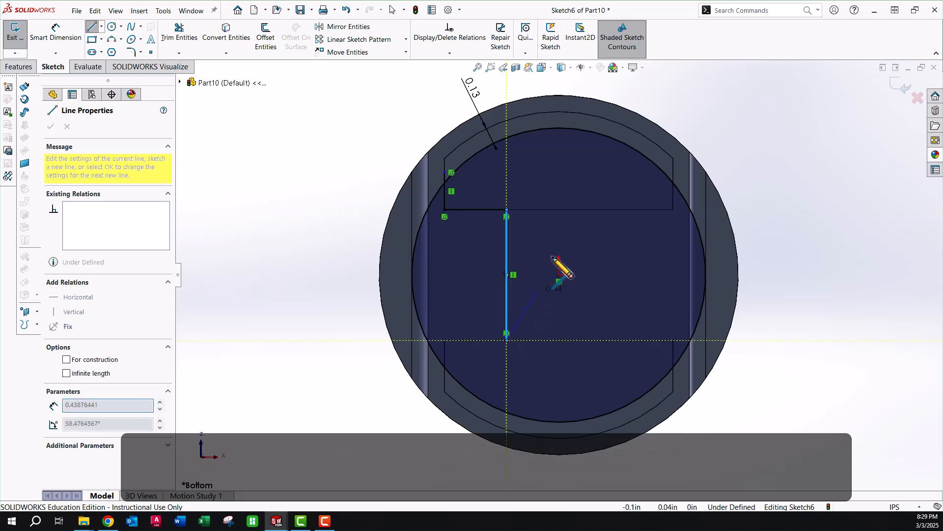
{"action": "key", "text": "Escape"}
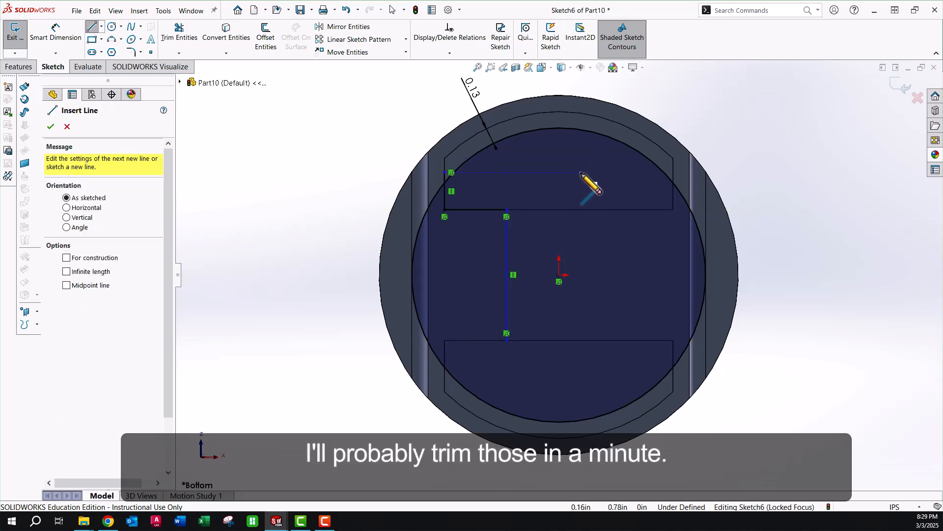
- Draw matching connected lines about 0.34 in down the upper pocket's right edge, inward along its straight edge, and vertically to the lower pocket
{"action": "left_click", "coordinate": [673, 165]}
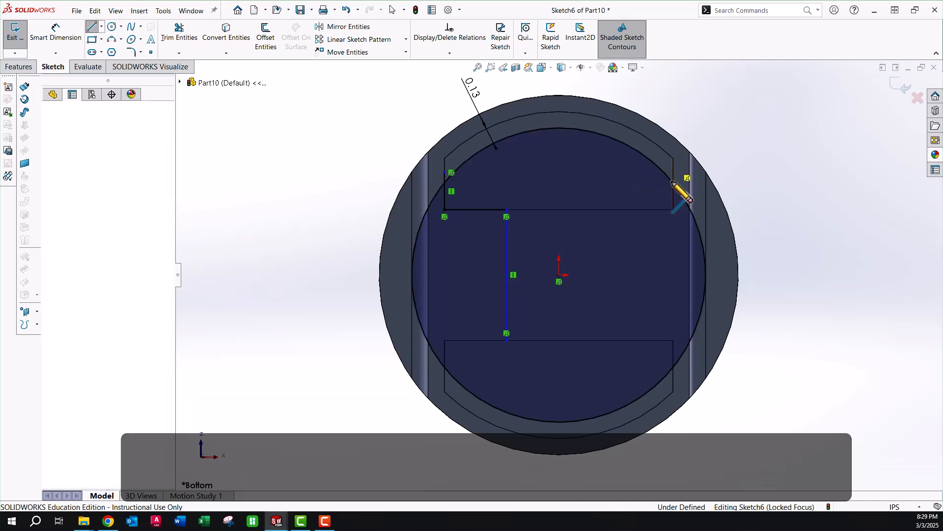
{"action": "left_click", "coordinate": [674, 216]}
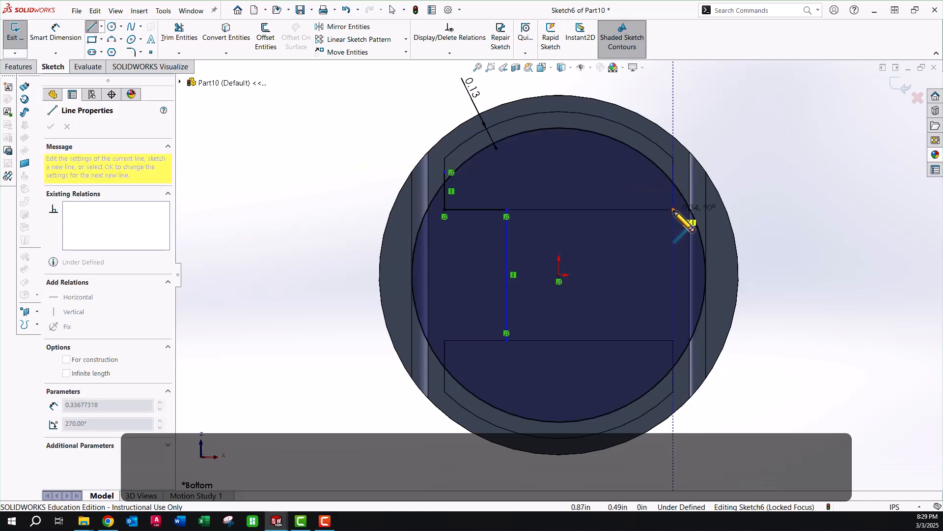
{"action": "left_click", "coordinate": [610, 210]}
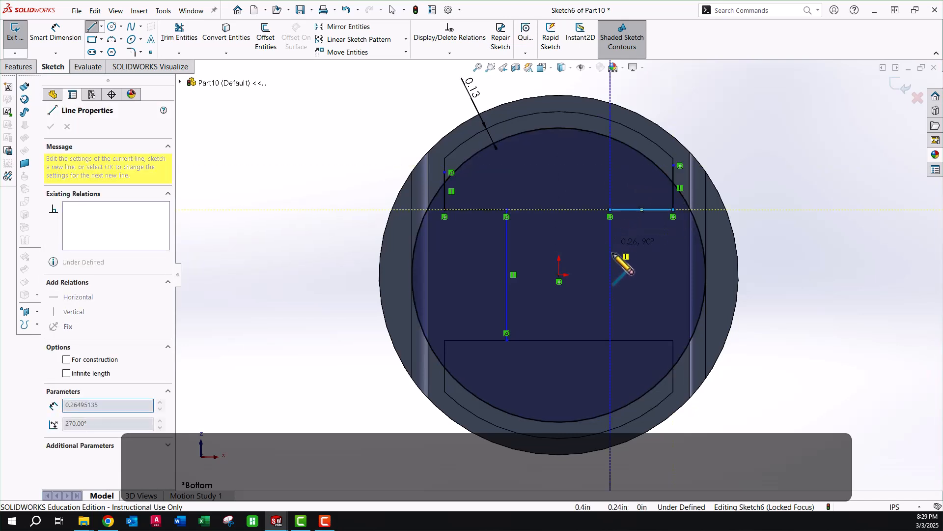
{"action": "left_click", "coordinate": [611, 339]}
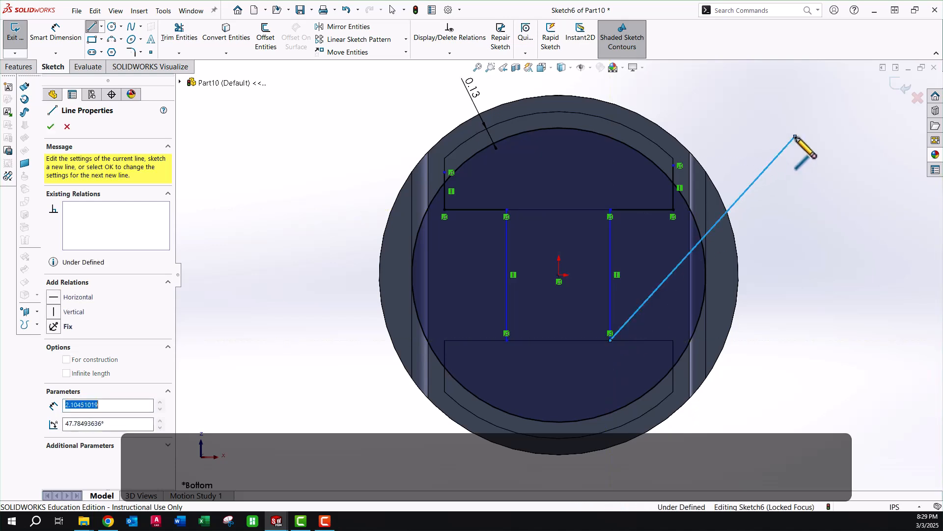
{"action": "key", "text": "Escape"}
{"action": "key", "text": "Escape"}
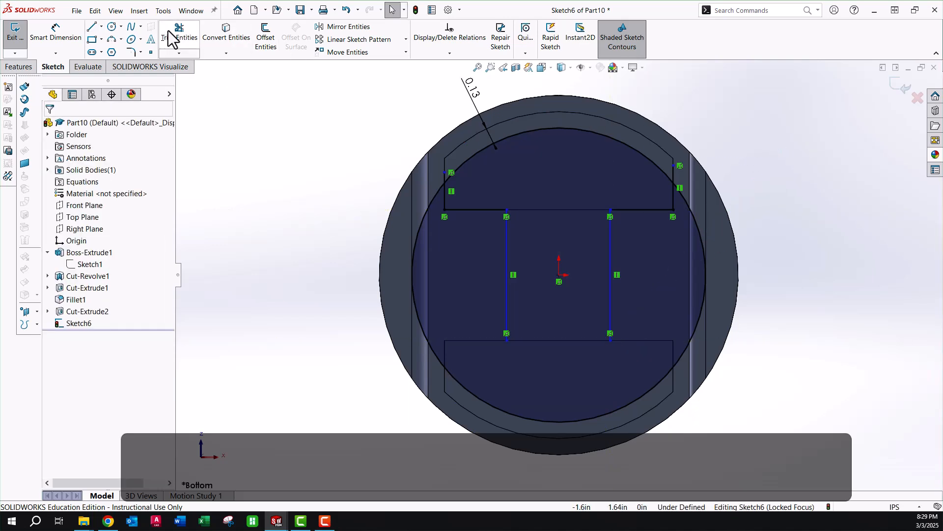
- Trim the short line ends above the circle and the circle's lower portion, keeping only the arc between the two side lines
{"action": "left_click", "coordinate": [172, 34]}
{"action": "left_click", "coordinate": [444, 179]}
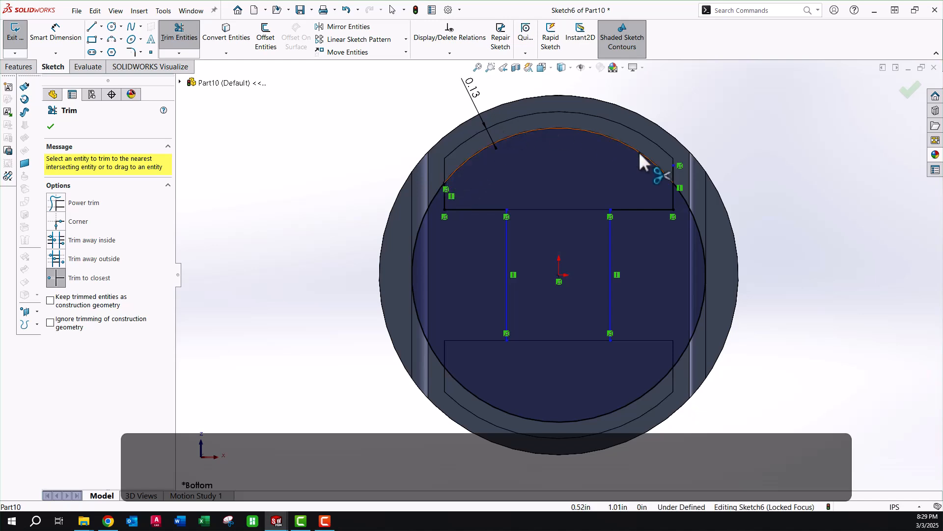
{"action": "left_click", "coordinate": [674, 169]}
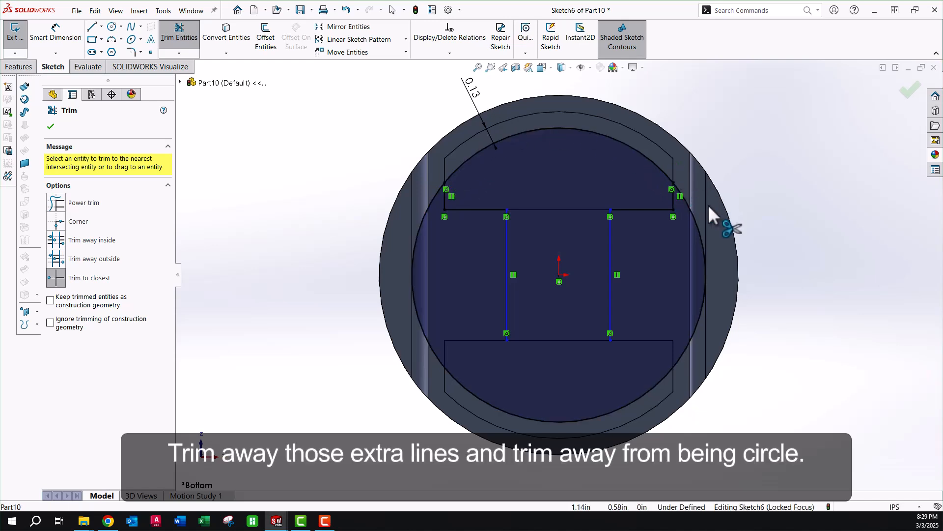
{"action": "left_click", "coordinate": [698, 228]}
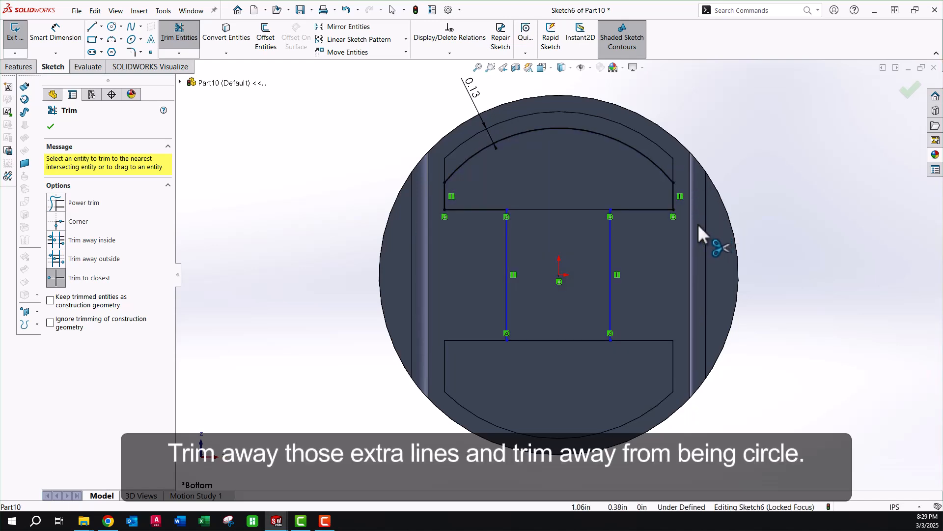
{"action": "key", "text": "Escape"}
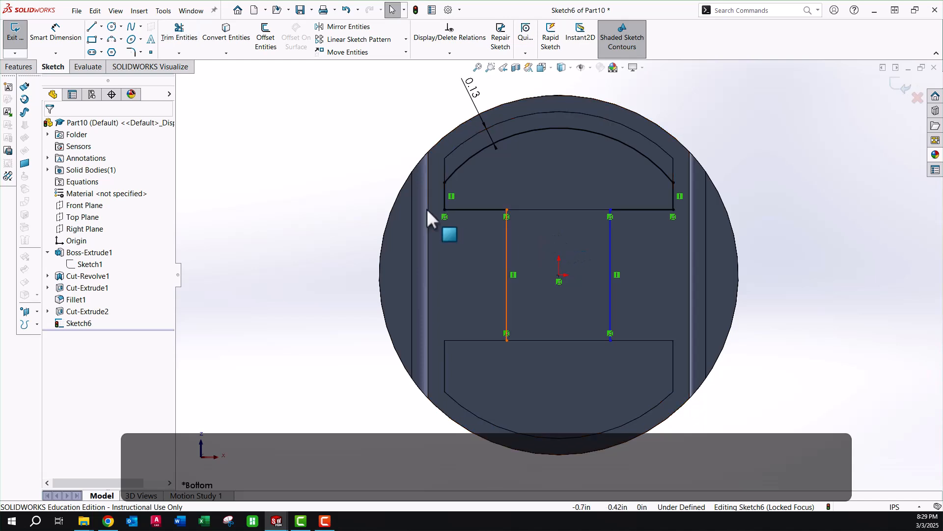
- Draw a horizontal centerline through the origin connecting the midpoints of the two vertical lines between the pockets
{"action": "left_click", "coordinate": [101, 27]}
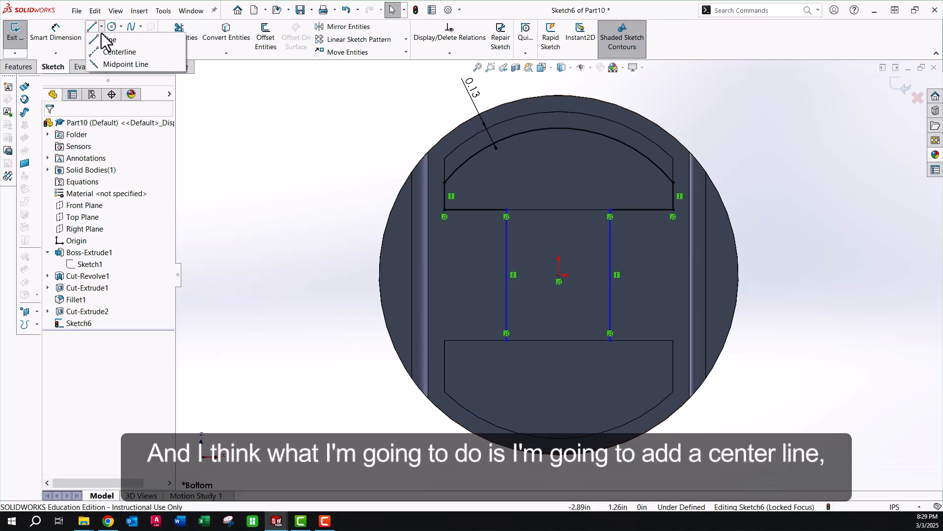
{"action": "left_click", "coordinate": [116, 51]}
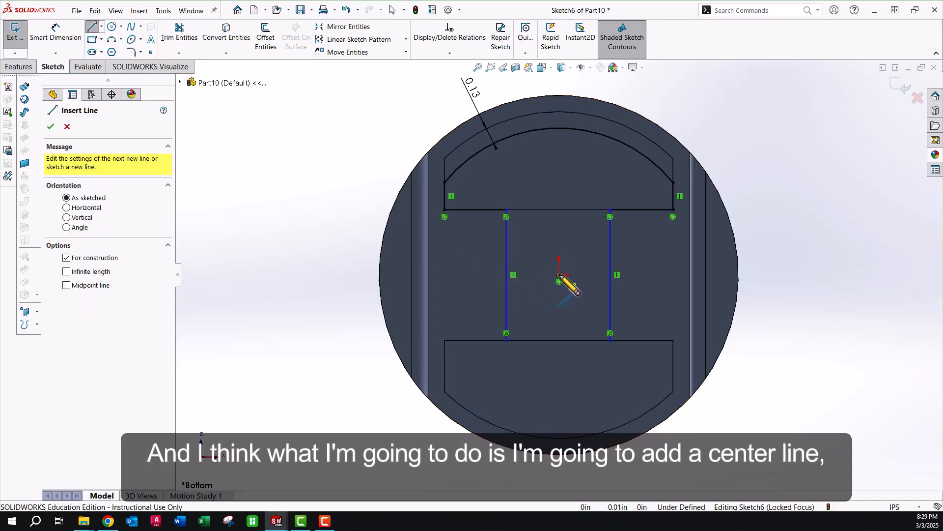
{"action": "left_click", "coordinate": [611, 275]}
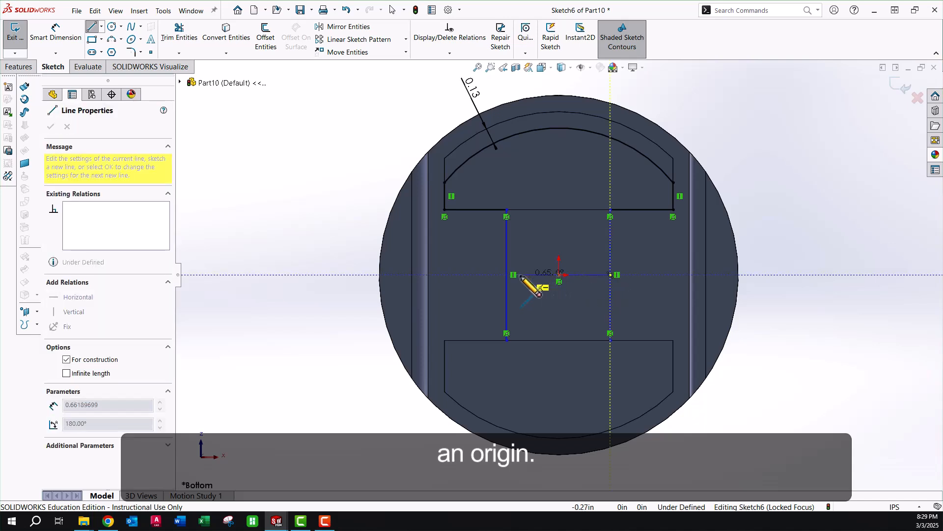
{"action": "left_click", "coordinate": [506, 275]}
{"action": "key", "text": "Escape"}
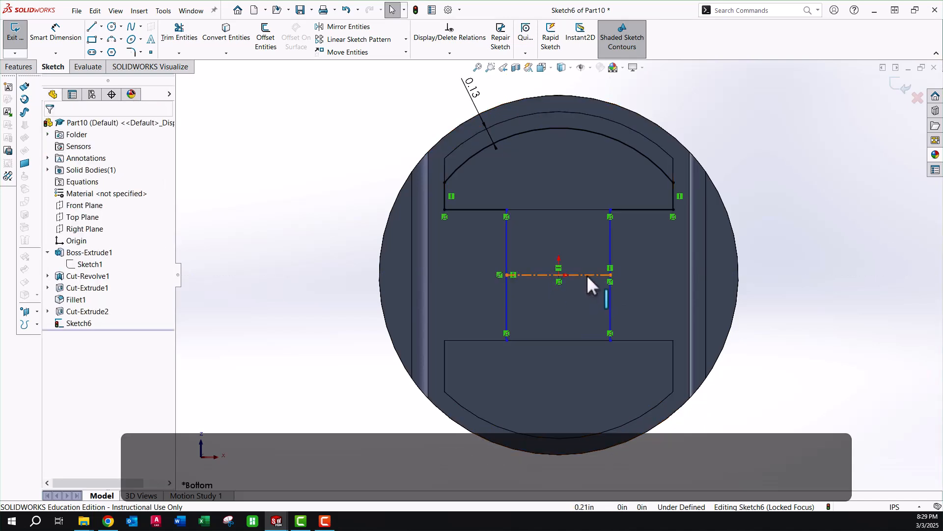
{"action": "left_click", "coordinate": [588, 277]}
{"action": "key", "text": "Escape"}
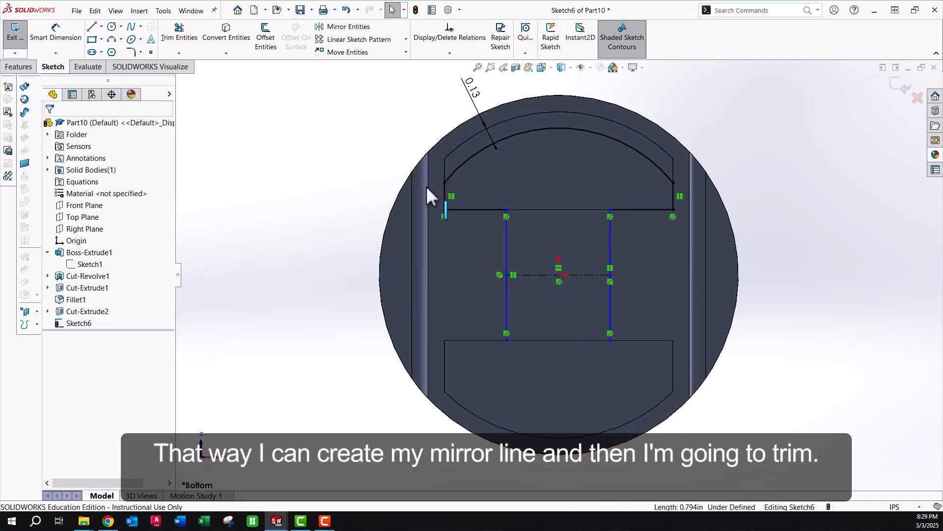
- Trim both vertical lines below the horizontal centerline, accepting the removal of their midpoint relations
{"action": "left_click", "coordinate": [173, 38]}
{"action": "left_click", "coordinate": [506, 287]}
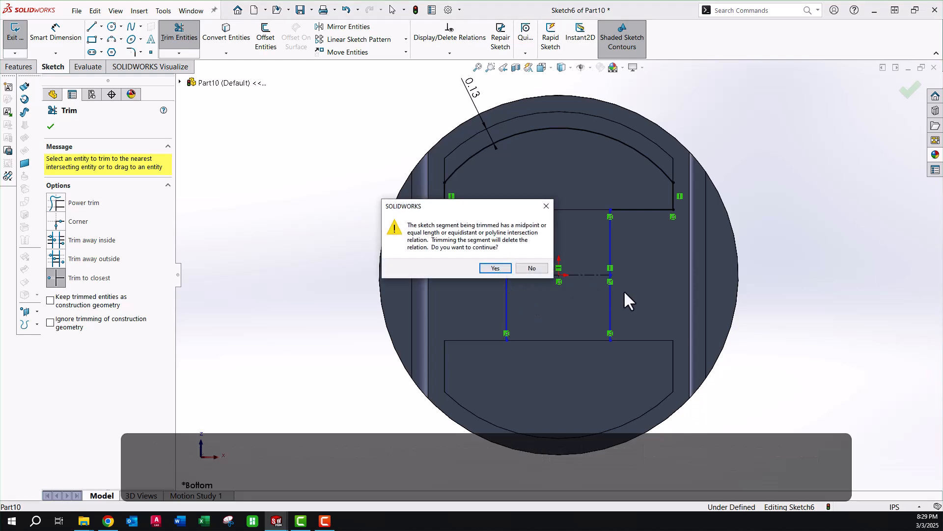
{"action": "left_click", "coordinate": [496, 268]}
{"action": "left_click", "coordinate": [609, 302]}
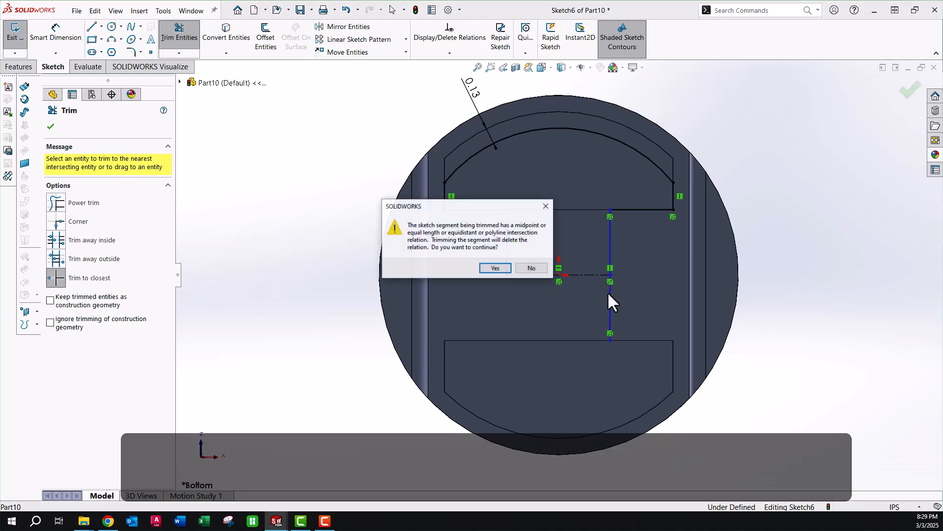
{"action": "left_click", "coordinate": [494, 267]}
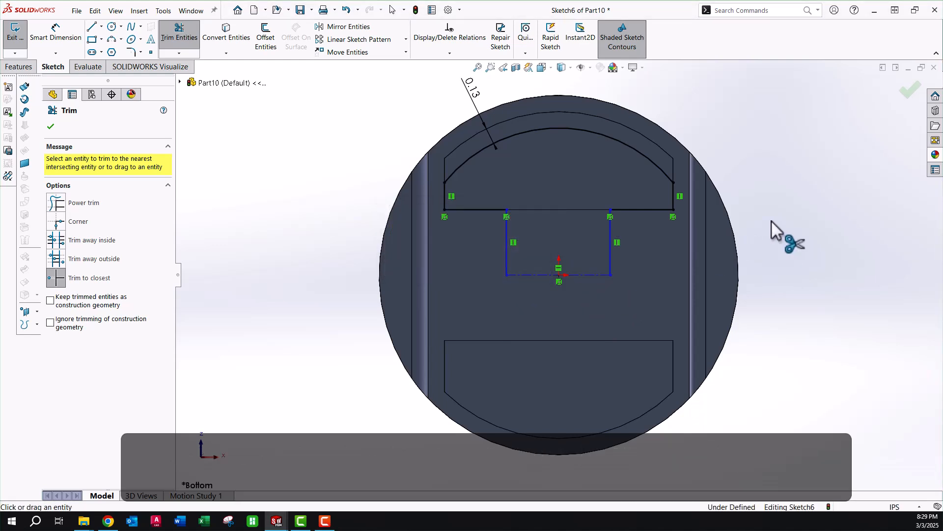
{"action": "key", "text": "Escape"}
- Draw a vertical centerline about 1.38 in long from the origin up to the piston's outer circular edge
{"action": "left_click", "coordinate": [102, 28]}
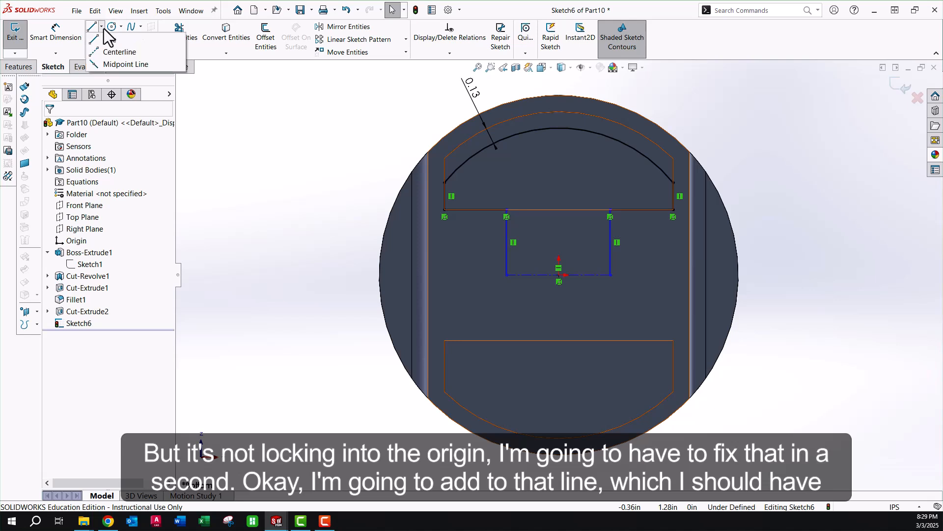
{"action": "left_click", "coordinate": [111, 54]}
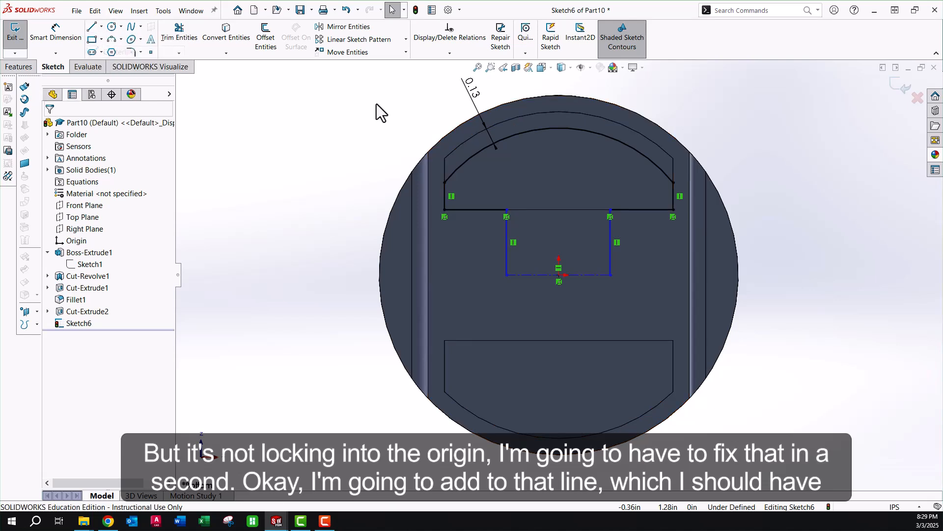
{"action": "left_click", "coordinate": [559, 275]}
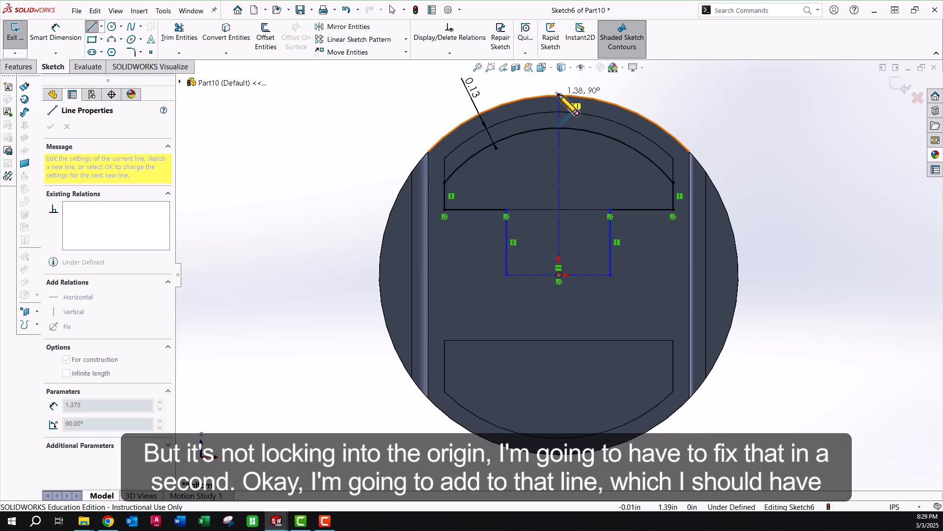
{"action": "left_click", "coordinate": [559, 95]}
{"action": "key", "text": "Escape"}
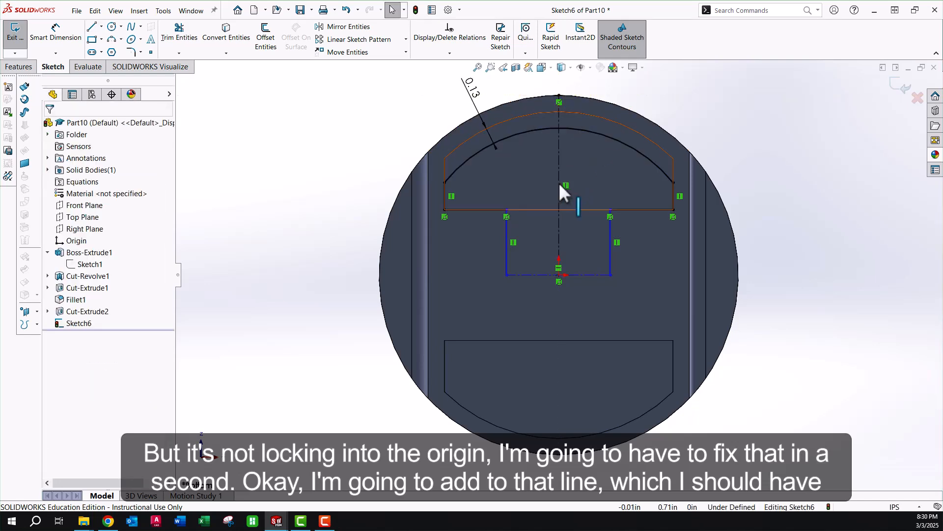
{"action": "left_click", "coordinate": [508, 255]}
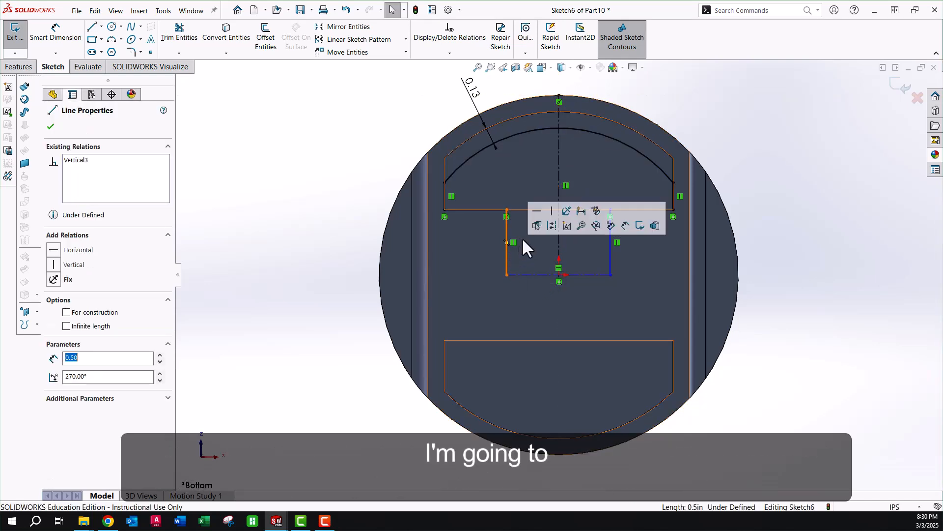
{"action": "left_click", "coordinate": [534, 165], "text": "ctrl"}
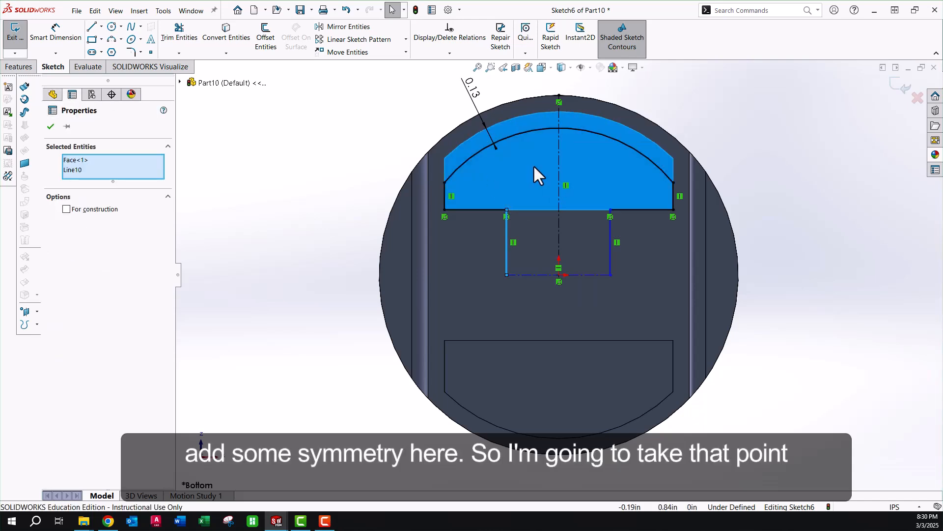
{"action": "key", "text": "Escape"}
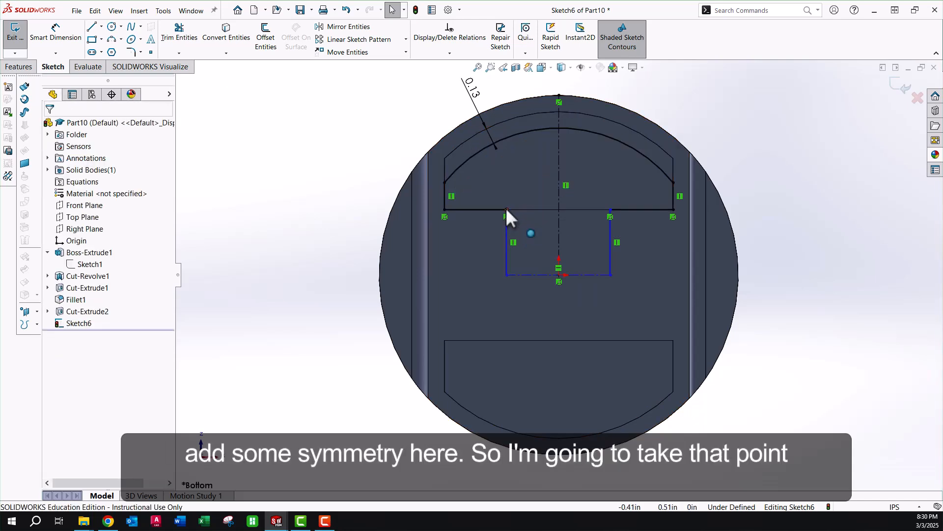
- Make the upper endpoints of the two vertical lines symmetric about the vertical centerline
{"action": "left_click", "coordinate": [506, 209]}
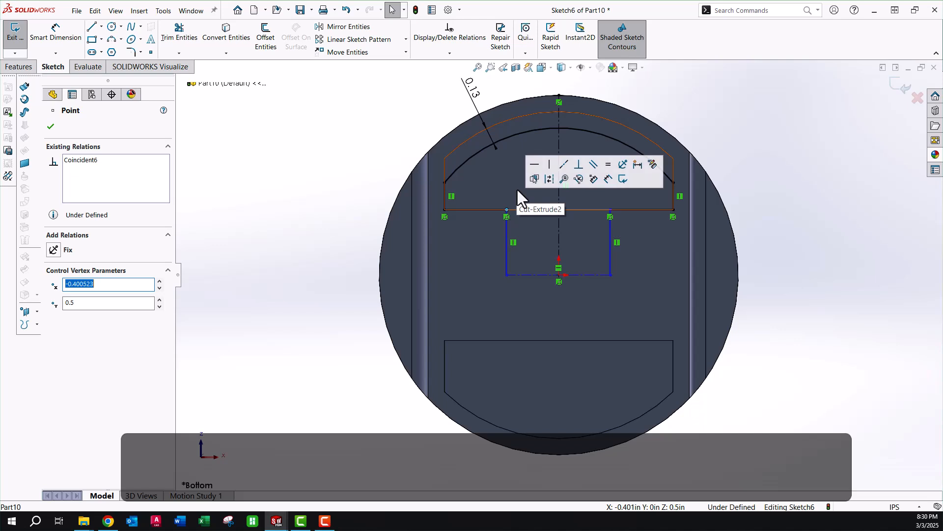
{"action": "left_click", "coordinate": [559, 188]}
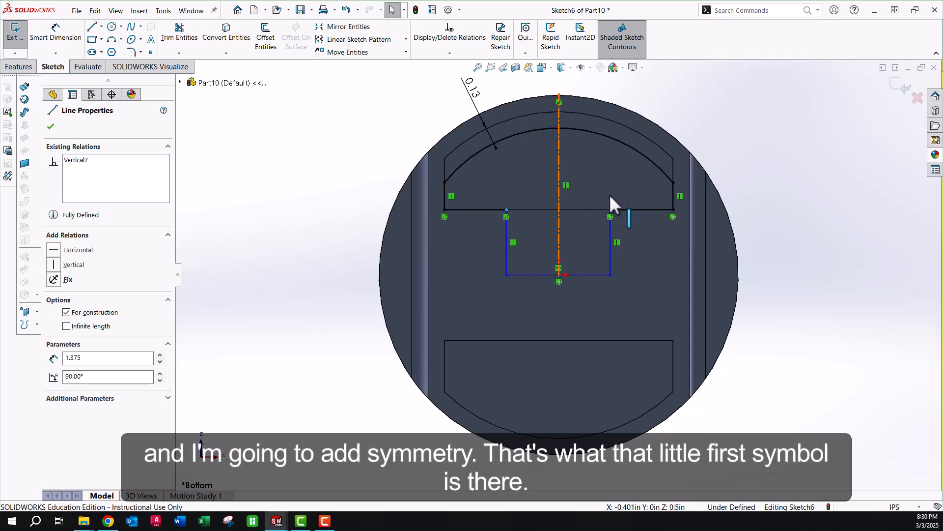
{"action": "left_click", "coordinate": [610, 210], "text": "ctrl"}
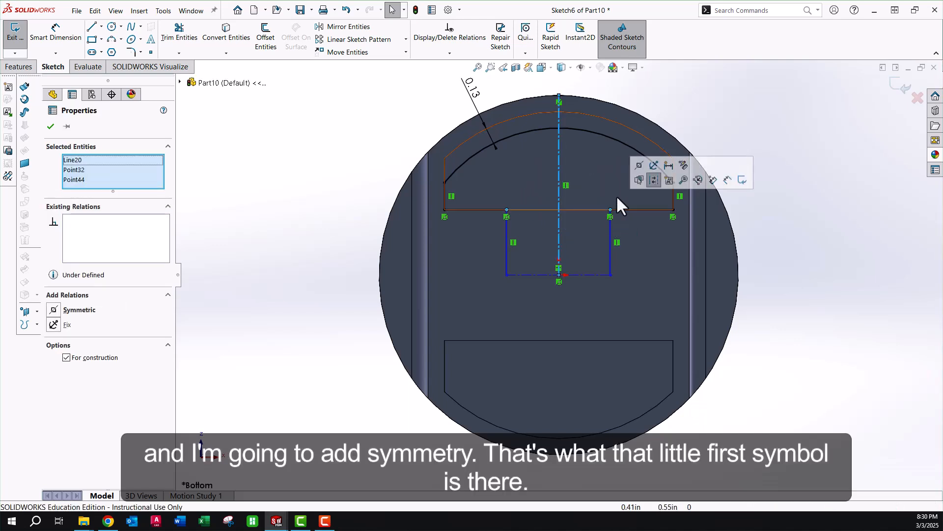
{"action": "left_click", "coordinate": [639, 166]}
{"action": "left_click", "coordinate": [789, 309]}
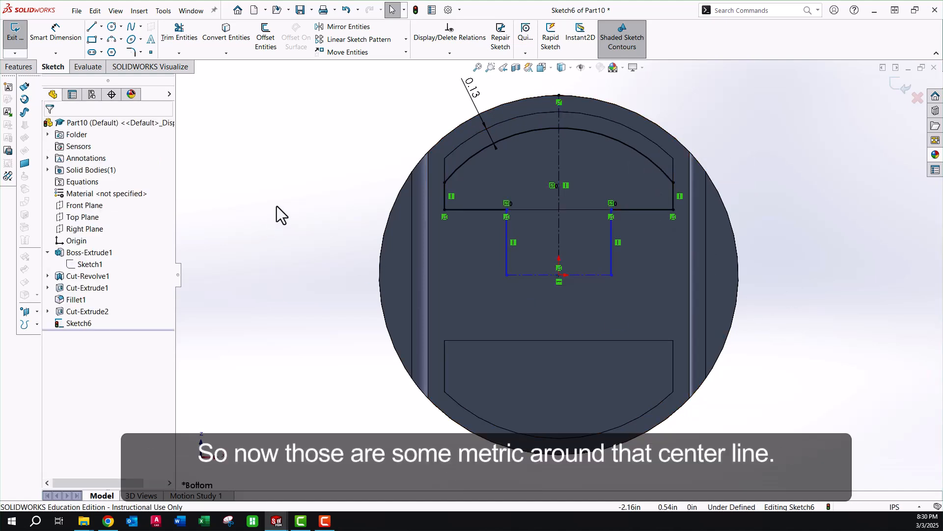
- Dimension the distance between the two vertical lines as 0.525 in
{"action": "left_click", "coordinate": [76, 32]}
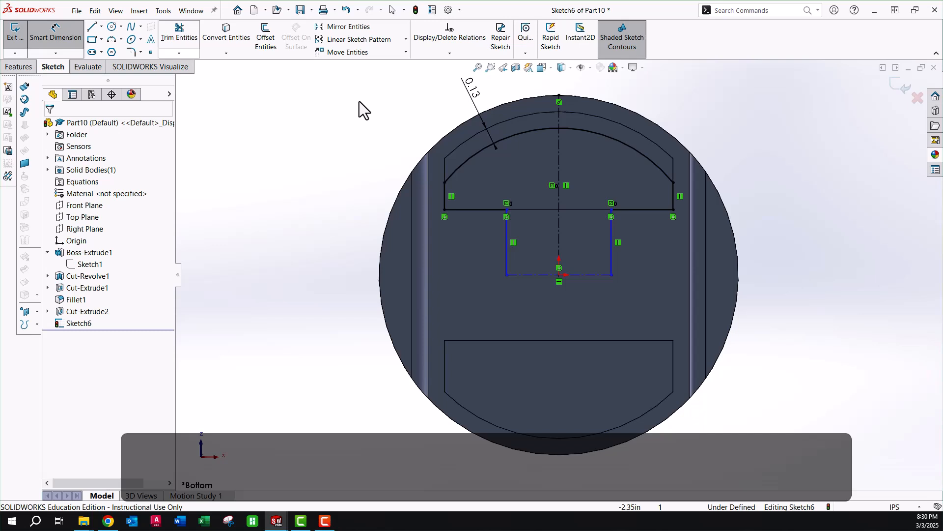
{"action": "left_click", "coordinate": [507, 231]}
{"action": "left_click", "coordinate": [612, 243]}
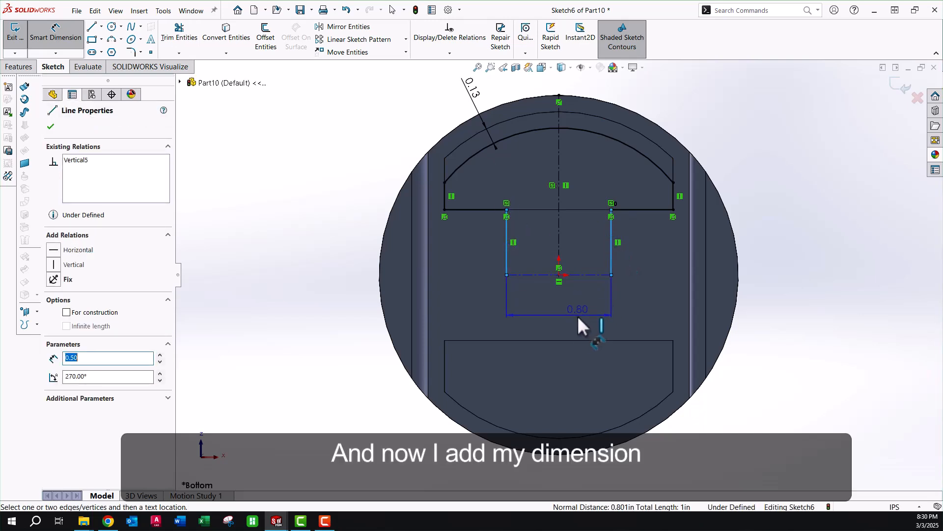
{"action": "left_click", "coordinate": [564, 317]}
{"action": "type", "text": ".5"}
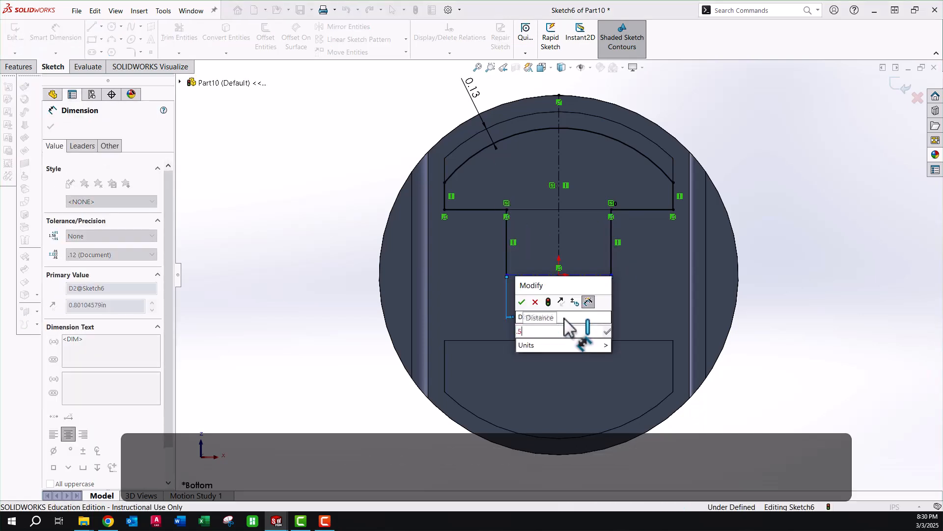
{"action": "type", "text": "25"}
{"action": "key", "text": "Return"}
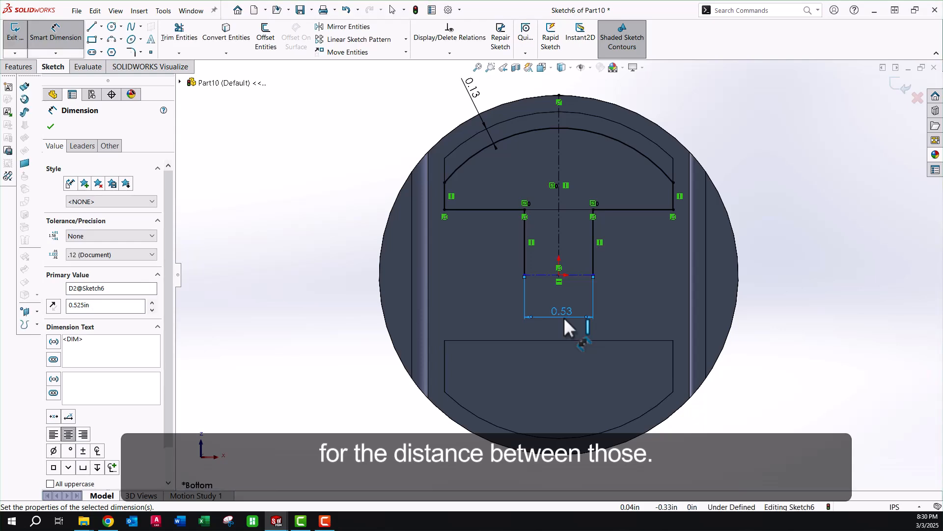
{"action": "left_click", "coordinate": [789, 201]}
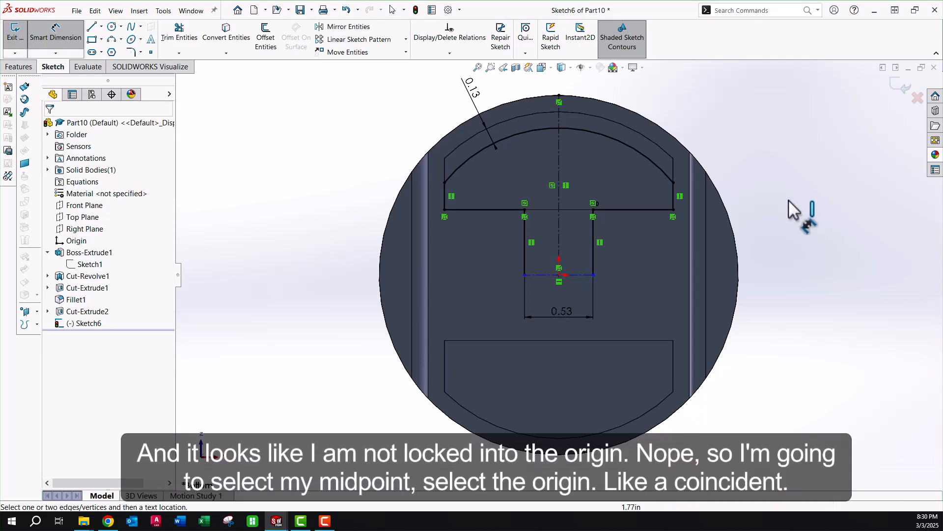
{"action": "key", "text": "Escape"}
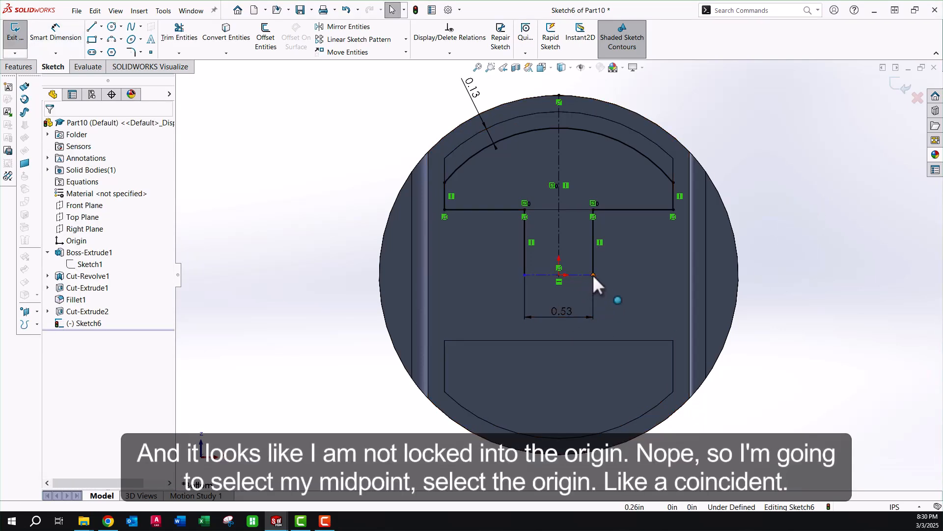
- Shift the horizontal centerline below the origin and make its midpoint coincident with the origin
{"action": "left_click_drag", "start_coordinate": [593, 274], "coordinate": [588, 290]}
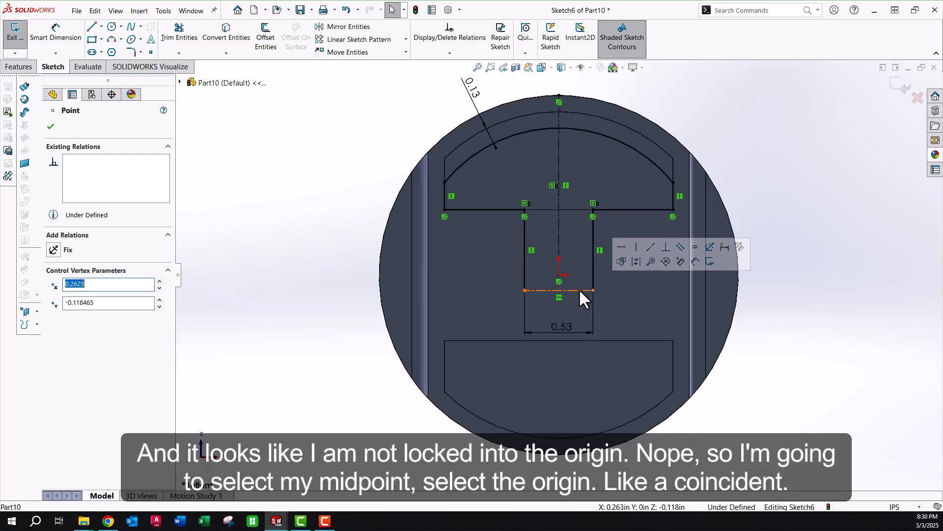
{"action": "left_click", "coordinate": [579, 288]}
{"action": "right_click", "coordinate": [579, 288]}
{"action": "left_click", "coordinate": [604, 297]}
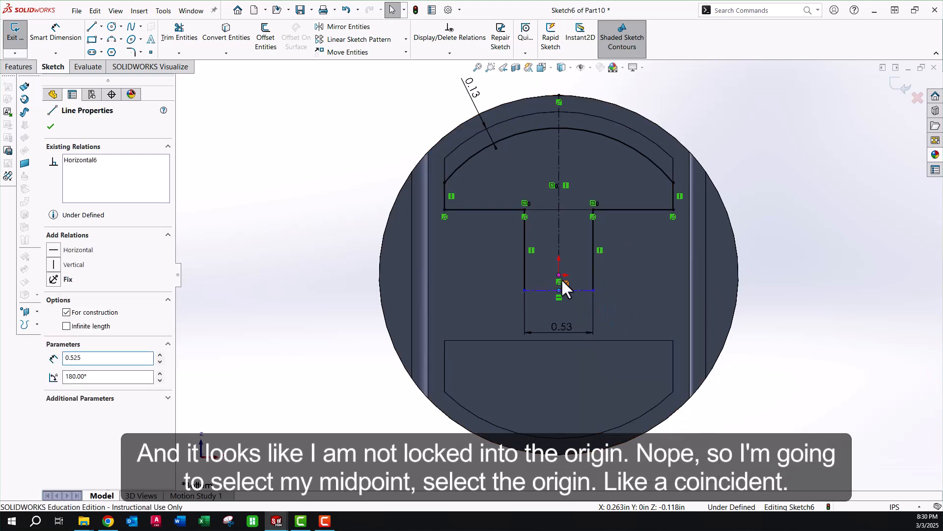
{"action": "left_click", "coordinate": [558, 275], "text": "ctrl"}
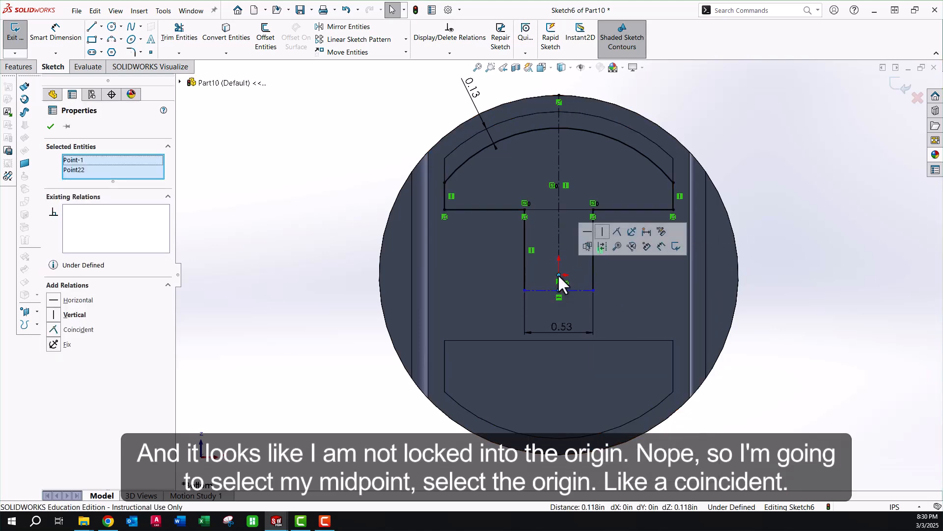
{"action": "left_click", "coordinate": [618, 231]}
{"action": "left_click", "coordinate": [832, 263]}
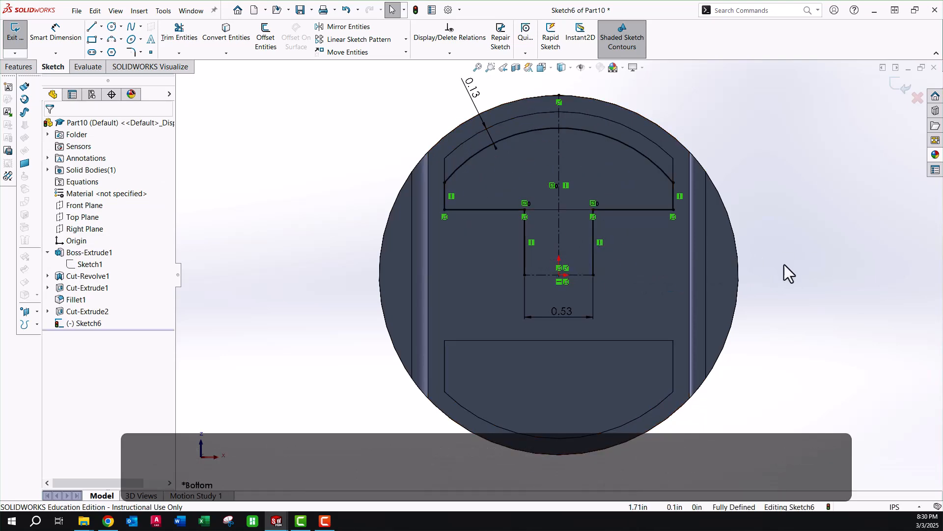
- Start a sketch mirror with the upper profile's arc, its left side line and the adjoining straight line as entities to mirror
{"action": "mouse_move", "coordinate": [697, 295]}
{"action": "middle_mouse_down"}
{"action": "mouse_move", "coordinate": [697, 229]}
{"action": "mouse_move", "coordinate": [723, 209]}
{"action": "mouse_move", "coordinate": [778, 196]}
{"action": "mouse_move", "coordinate": [798, 176]}
{"action": "middle_mouse_up"}
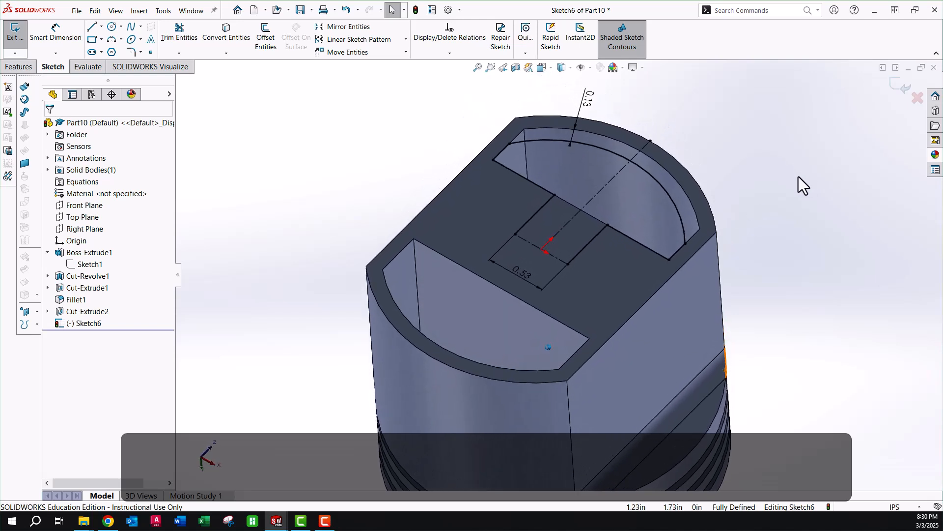
{"action": "left_click", "coordinate": [339, 28]}
{"action": "left_click", "coordinate": [538, 141]}
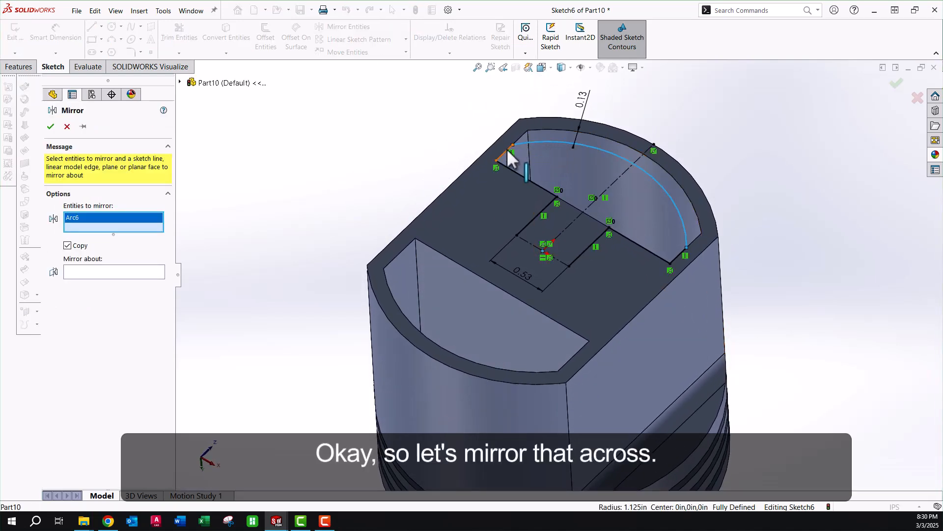
{"action": "left_click", "coordinate": [517, 178]}
{"action": "left_click", "coordinate": [547, 207]}
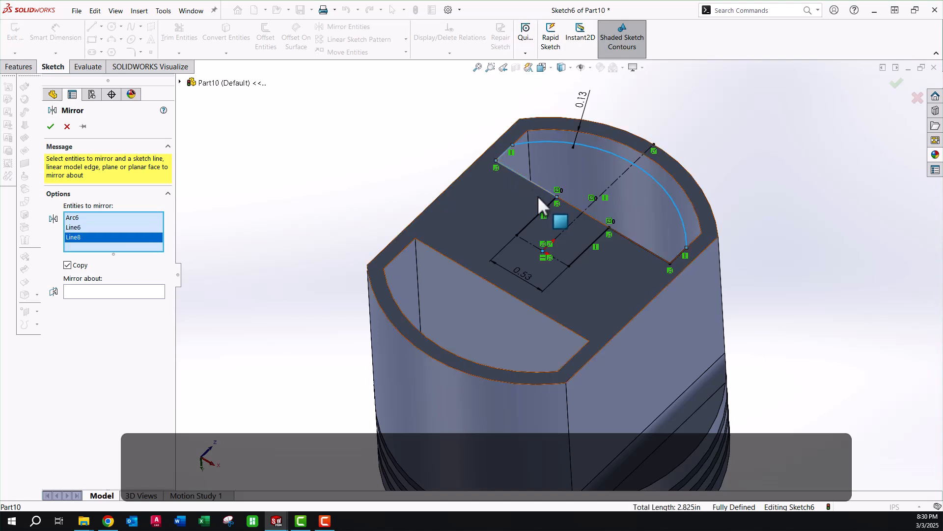
- Mirror the arc and connecting lines of the pocket profile about the short construction line through the origin, and exit the sketch
{"action": "left_click", "coordinate": [543, 212]}
{"action": "left_click", "coordinate": [587, 248]}
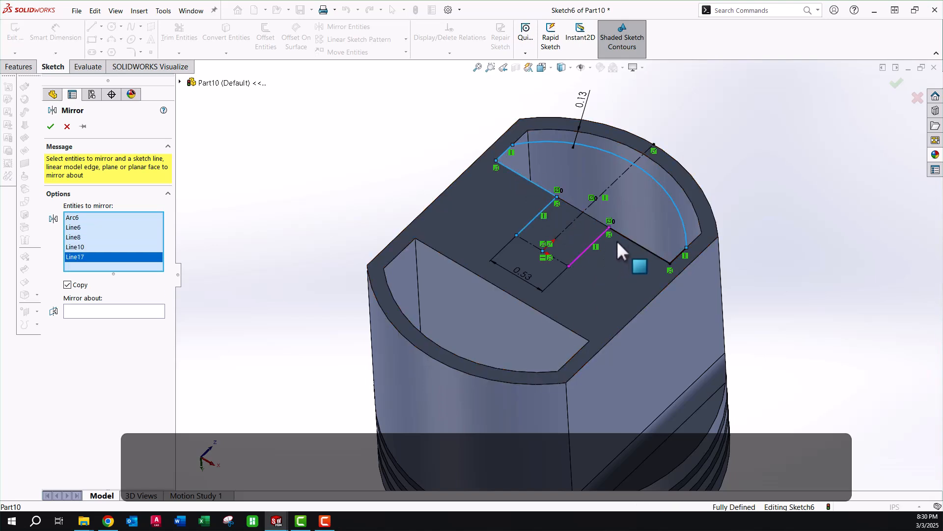
{"action": "left_click", "coordinate": [668, 259]}
{"action": "left_click", "coordinate": [678, 255]}
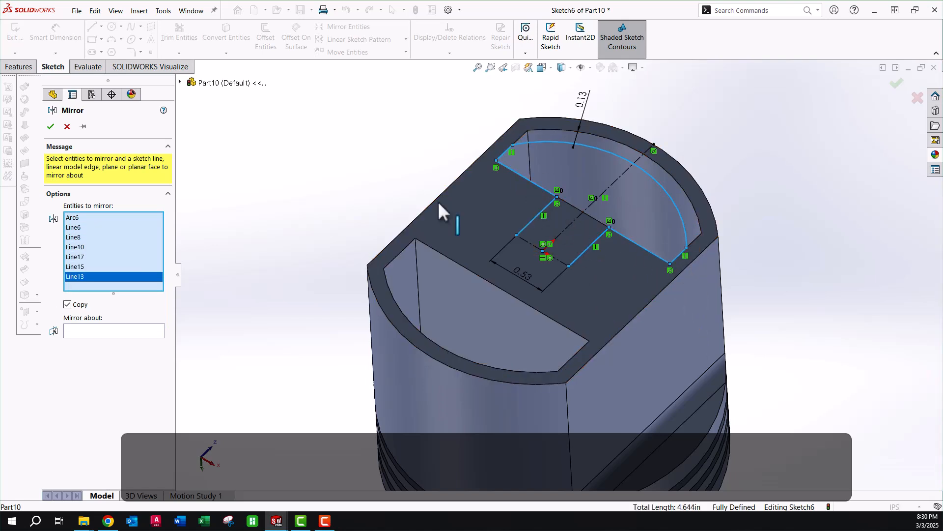
{"action": "left_click", "coordinate": [110, 331]}
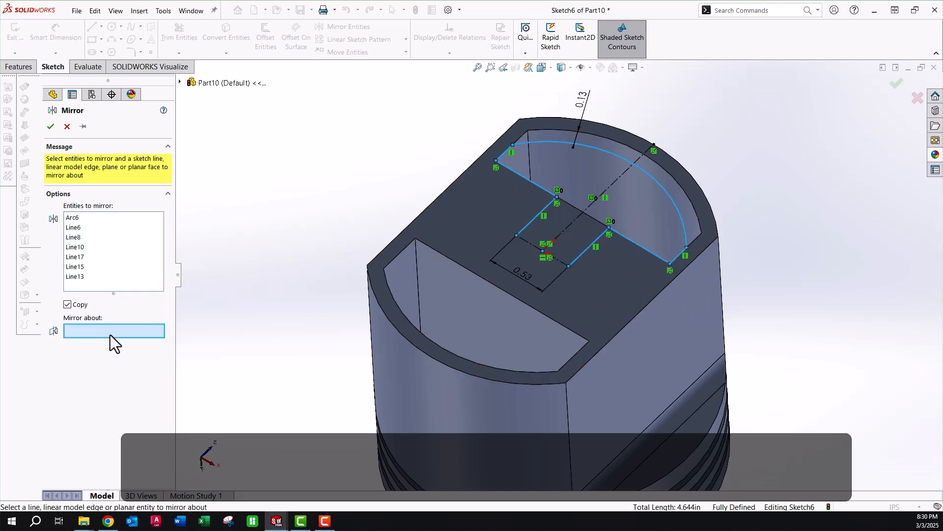
{"action": "left_click", "coordinate": [534, 244]}
{"action": "right_click", "coordinate": [534, 243]}
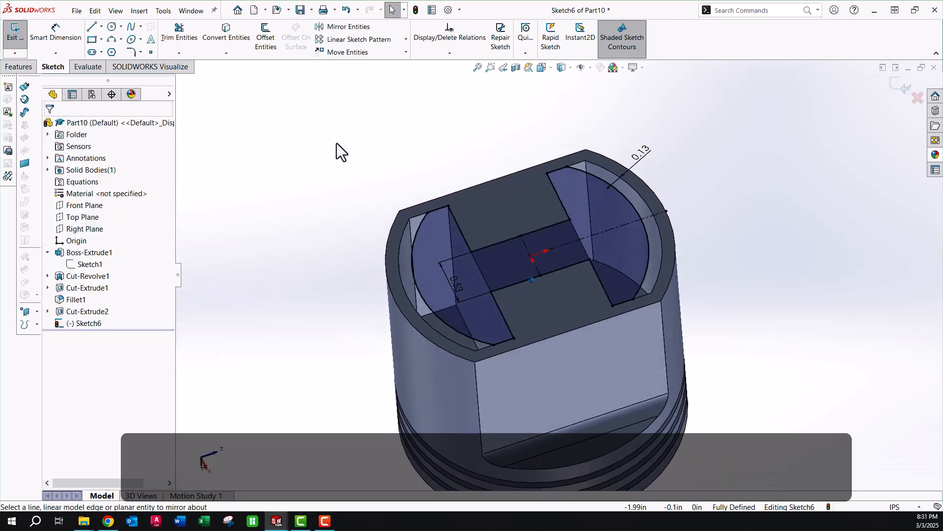
{"action": "left_click", "coordinate": [890, 87]}
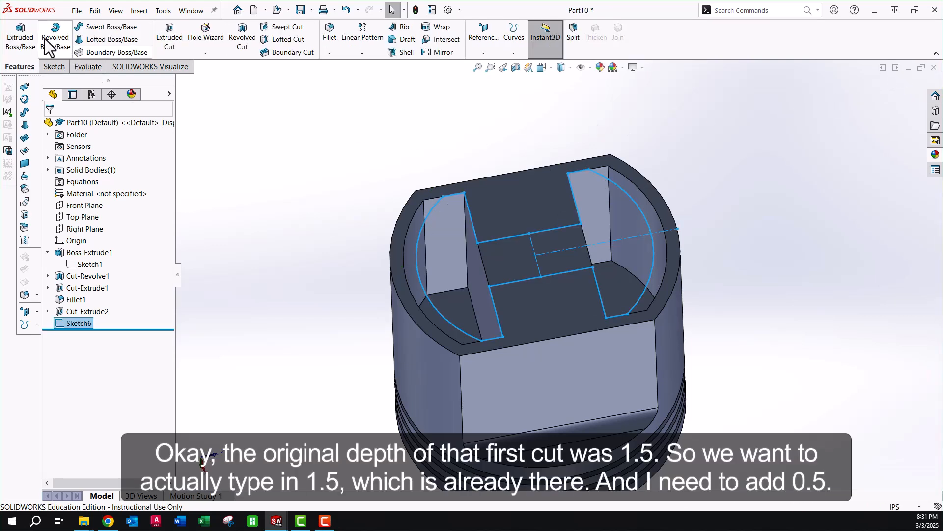
- Cut-extrude the mirrored pocket profile into the piston with a blind depth of 2.00 in, entered as 1.50in+.5
{"action": "left_click", "coordinate": [167, 32]}
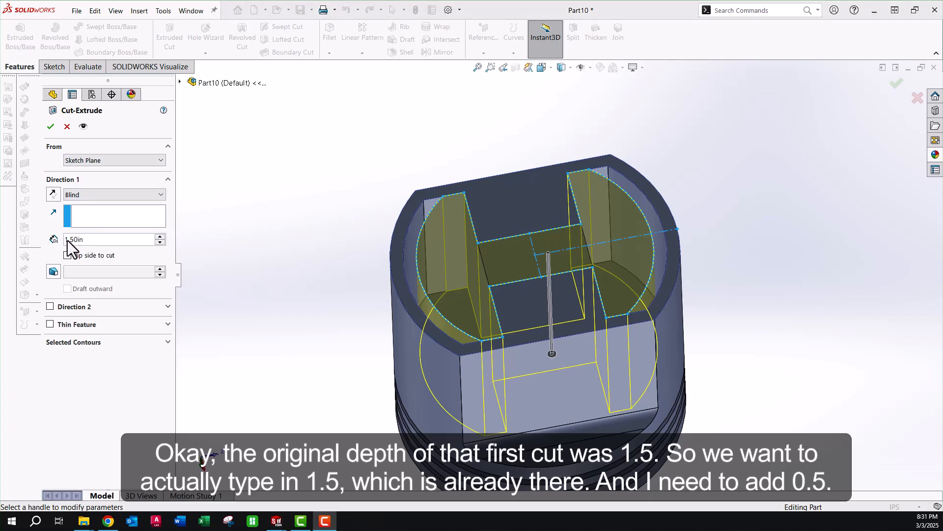
{"action": "left_click", "coordinate": [91, 240]}
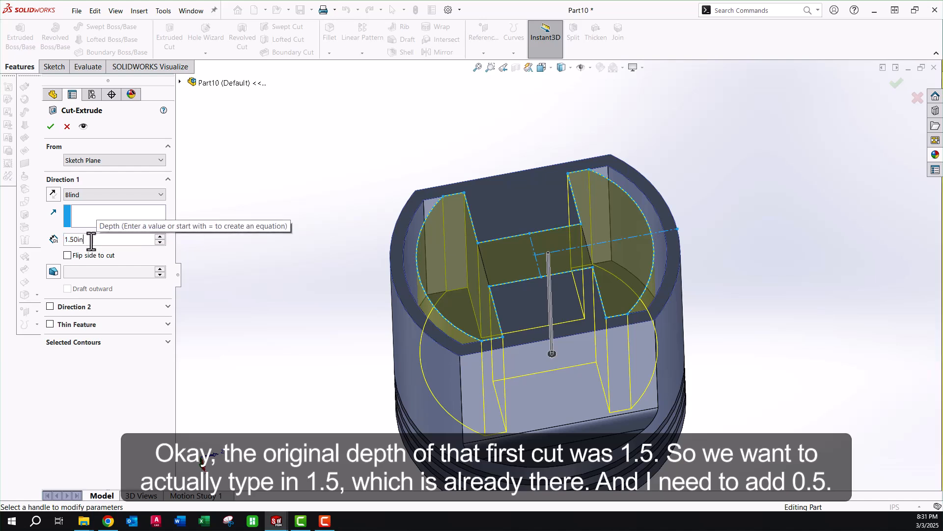
{"action": "type", "text": "+."}
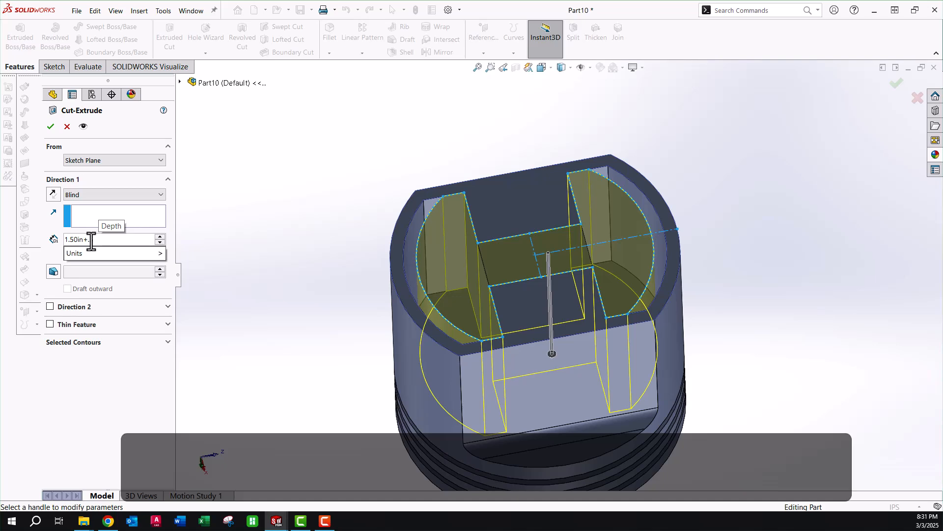
{"action": "type", "text": "5"}
{"action": "key", "text": "Return"}
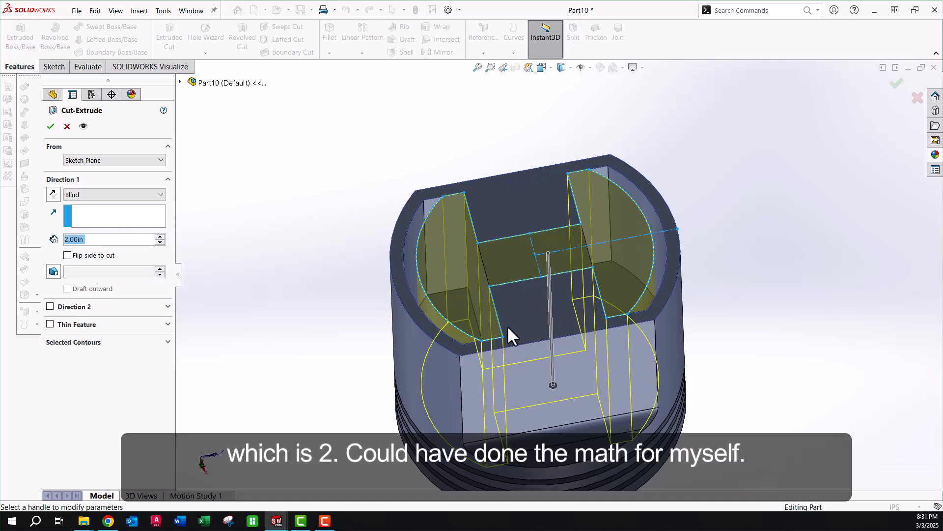
{"action": "scroll", "coordinate": [595, 378], "scroll_direction": "up", "scroll_amount": 1}
{"action": "middle_click_drag", "start_coordinate": [597, 378], "coordinate": [590, 372]}
{"action": "left_click", "coordinate": [52, 128]}
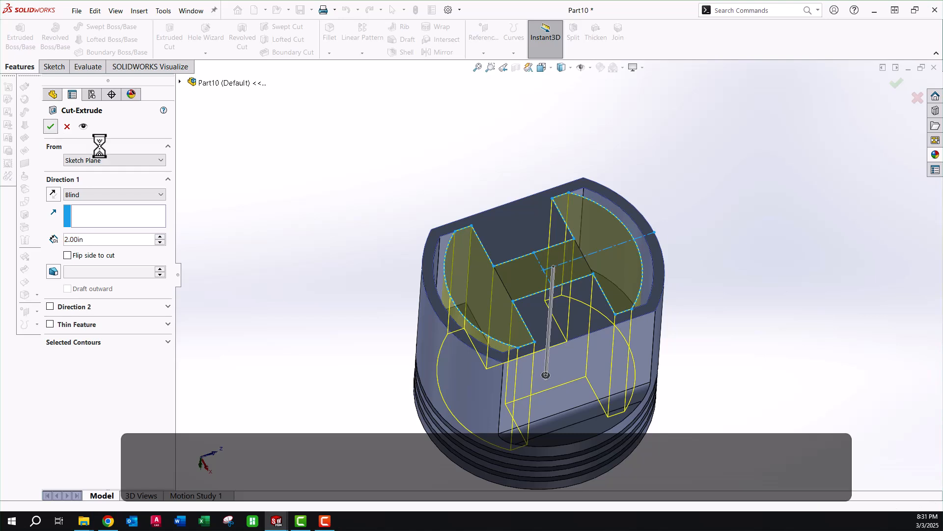
{"action": "middle_click_drag", "start_coordinate": [603, 249], "coordinate": [754, 219]}
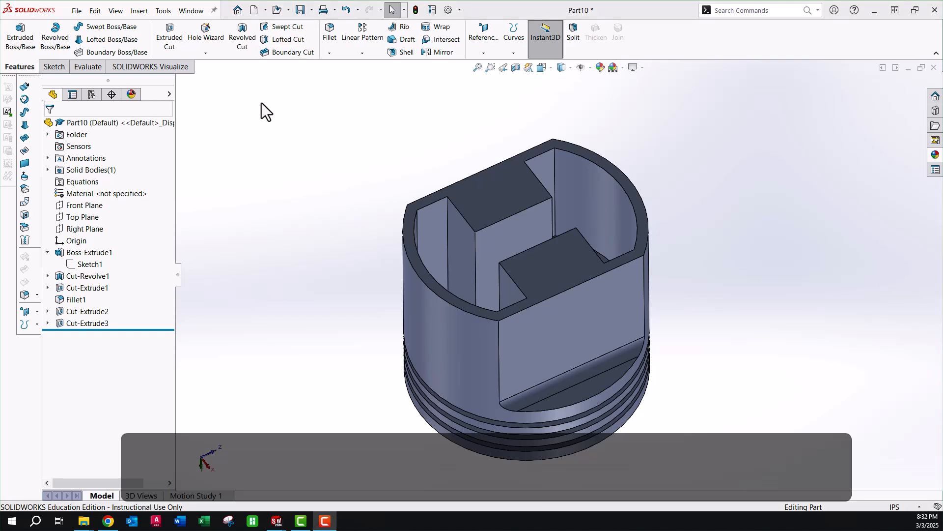
- Start a fillet with a 0.05 in radius and pick the pocket floor and the two curved ledge faces inside the piston
{"action": "left_click", "coordinate": [330, 27]}
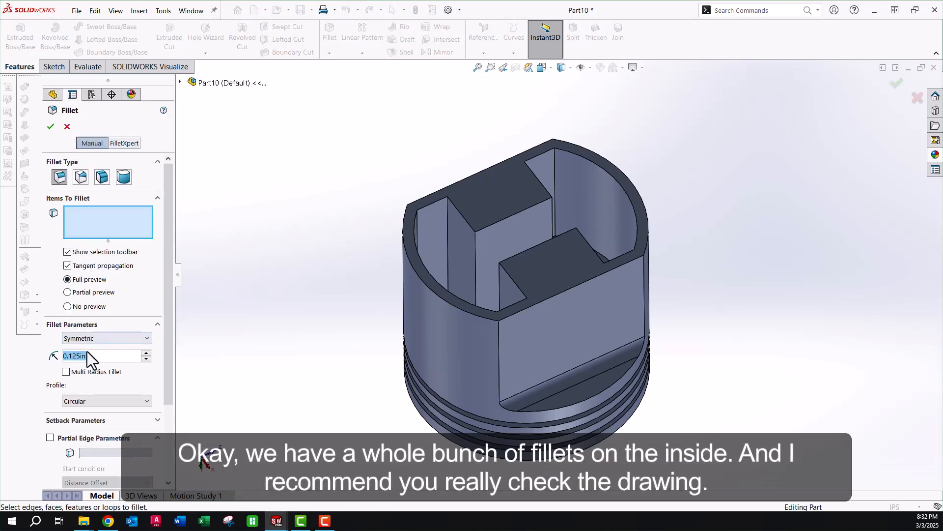
{"action": "key", "text": "BackSpace"}
{"action": "type", "text": ".0"}
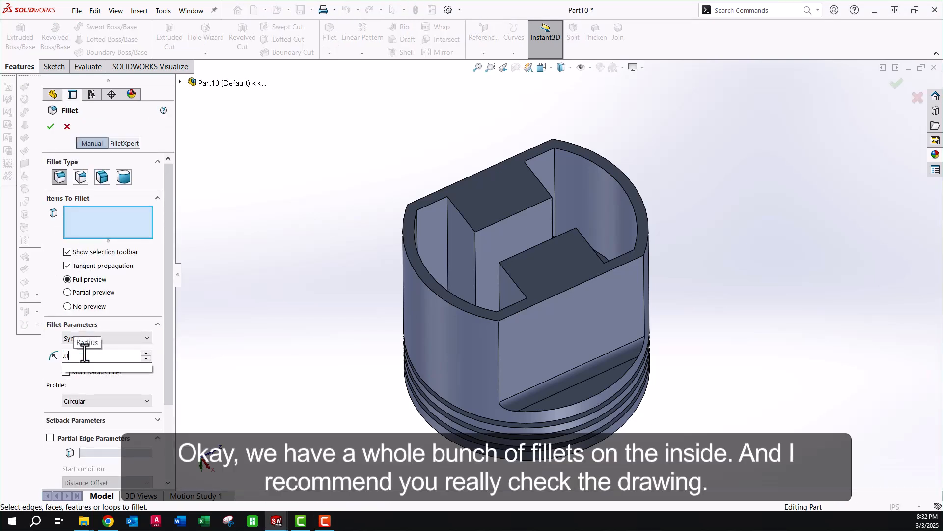
{"action": "type", "text": "50"}
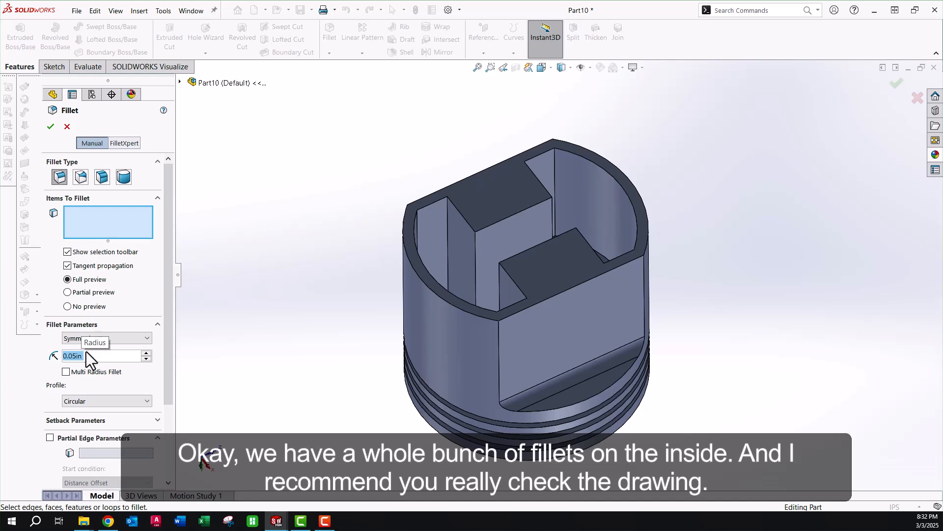
{"action": "middle_click_drag", "start_coordinate": [542, 207], "coordinate": [473, 294]}
{"action": "left_click", "coordinate": [572, 247]}
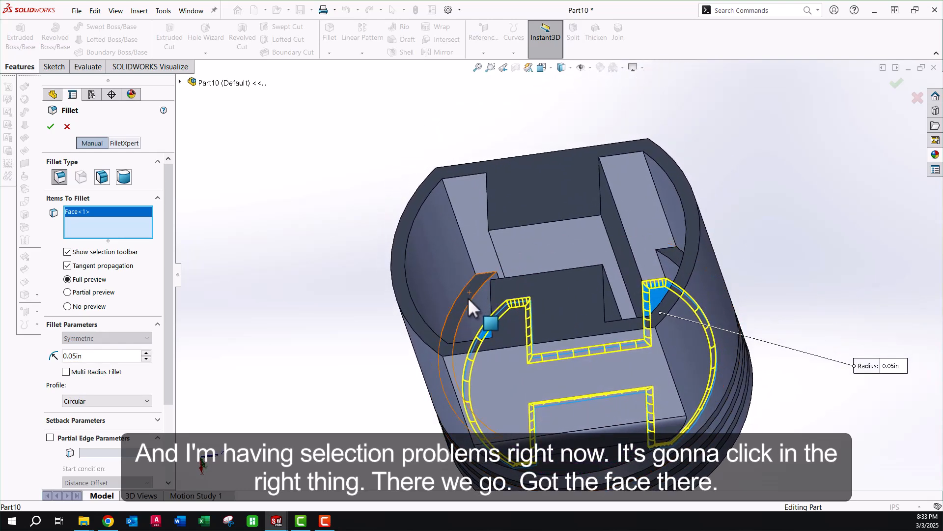
{"action": "left_click", "coordinate": [470, 308]}
{"action": "mouse_move", "coordinate": [630, 255]}
{"action": "middle_mouse_down"}
{"action": "mouse_move", "coordinate": [677, 247]}
{"action": "mouse_move", "coordinate": [659, 264]}
{"action": "mouse_move", "coordinate": [638, 255]}
{"action": "middle_mouse_up"}
{"action": "left_click", "coordinate": [640, 263]}
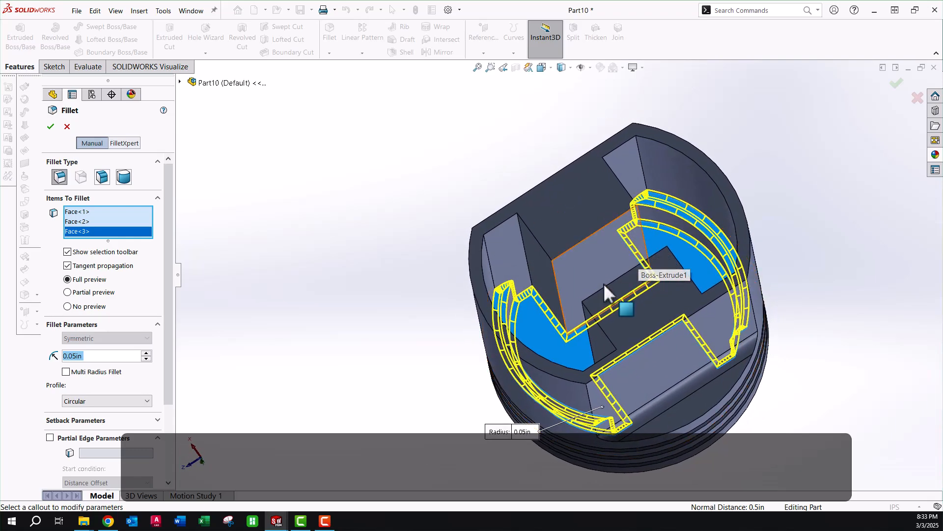
{"action": "middle_click_drag", "start_coordinate": [604, 283], "coordinate": [610, 267]}
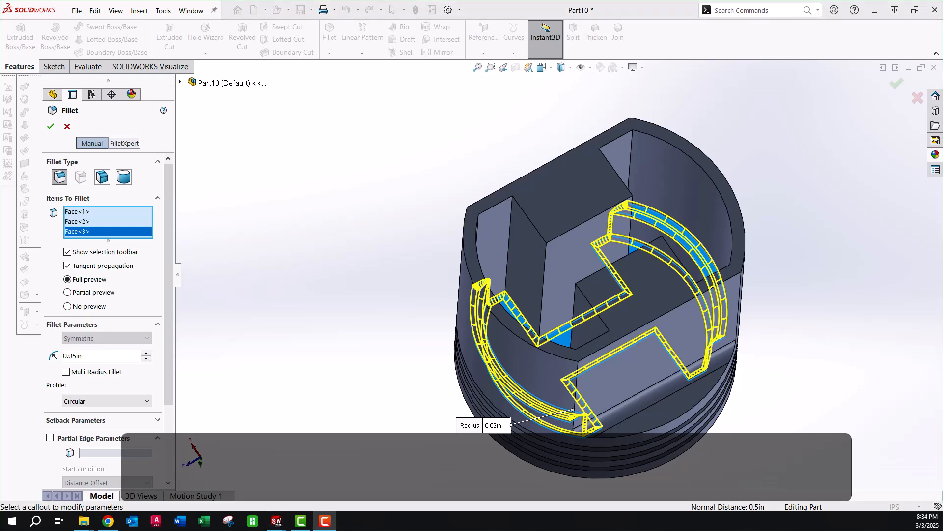
- Add the eight vertical corner edges inside the piston pockets to the fillet and apply it
{"action": "left_click", "coordinate": [509, 216]}
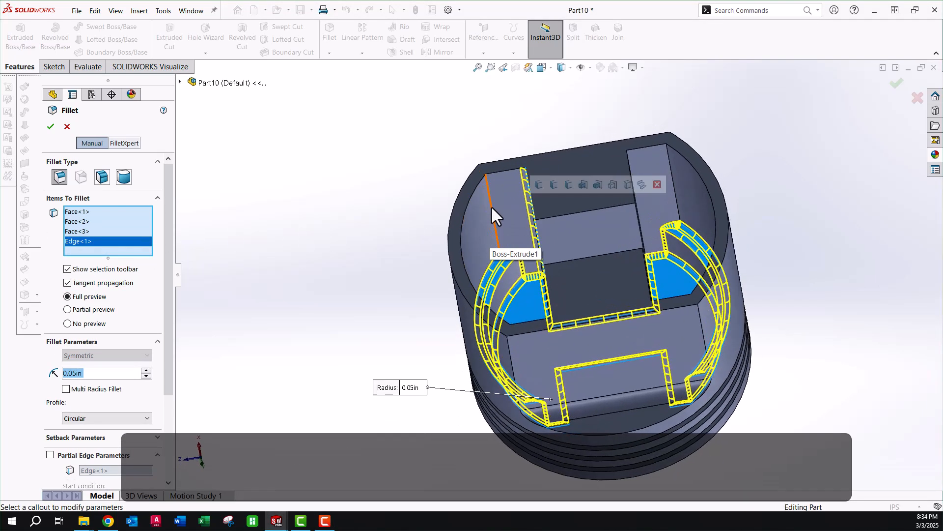
{"action": "left_click", "coordinate": [490, 196]}
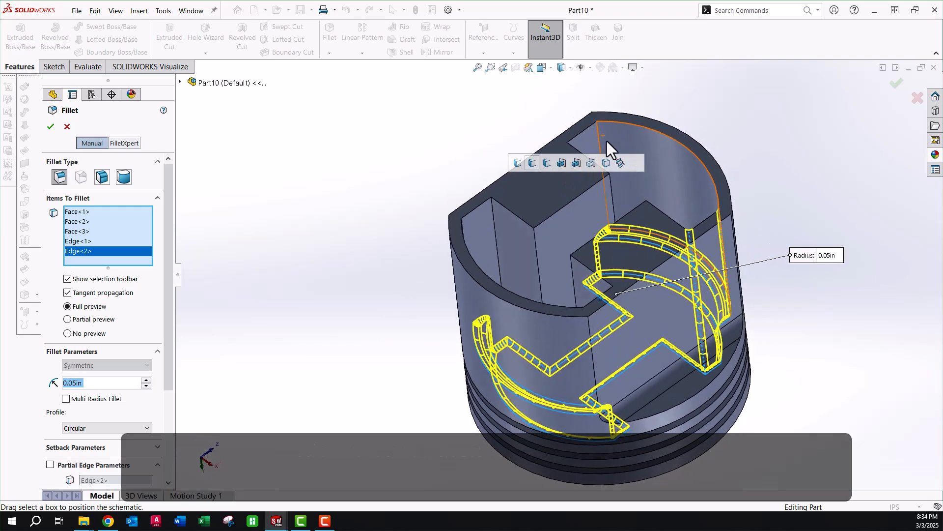
{"action": "left_click", "coordinate": [608, 130]}
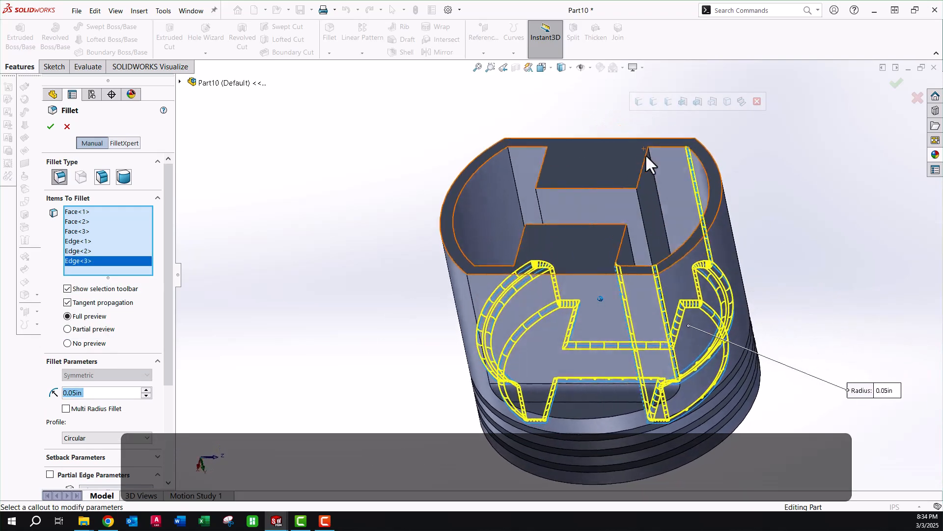
{"action": "left_click", "coordinate": [652, 163]}
{"action": "left_click", "coordinate": [538, 184]}
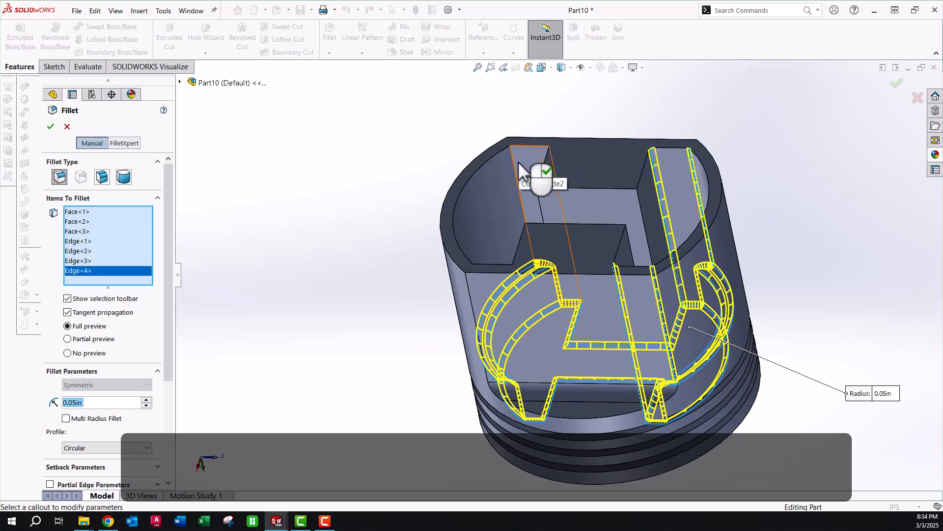
{"action": "middle_click_drag", "start_coordinate": [522, 169], "coordinate": [521, 177]}
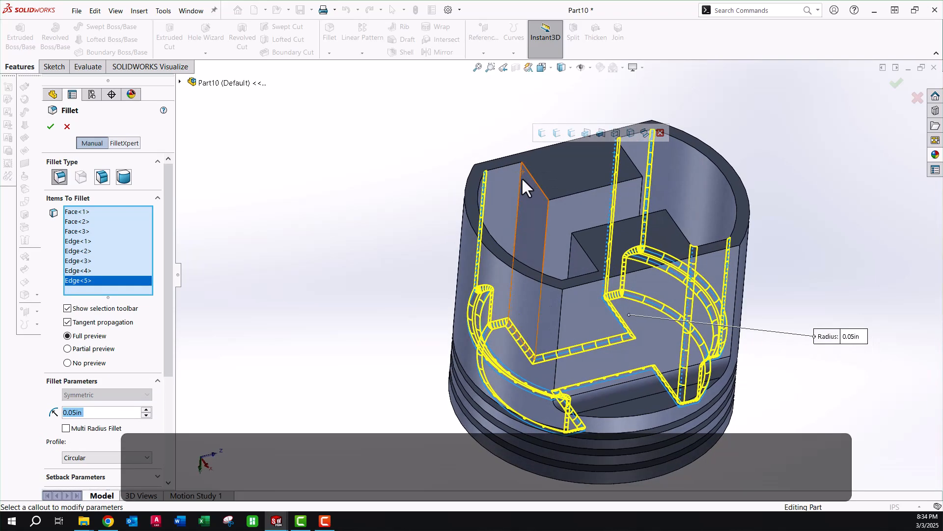
{"action": "left_click", "coordinate": [521, 177]}
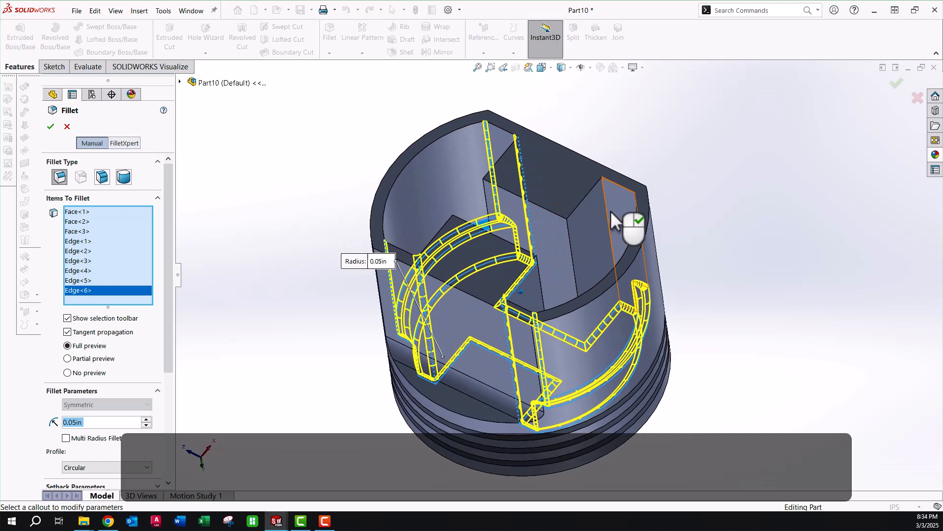
{"action": "left_click", "coordinate": [602, 205]}
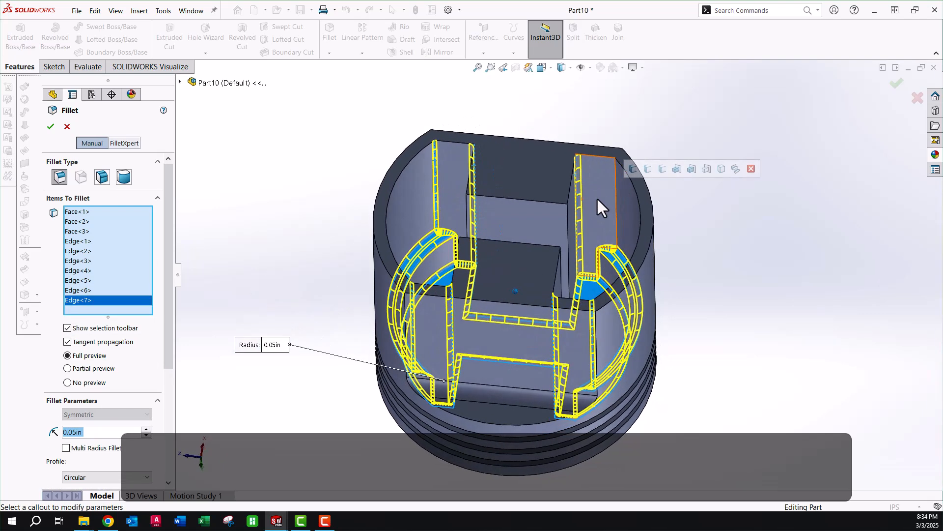
{"action": "left_click", "coordinate": [616, 191]}
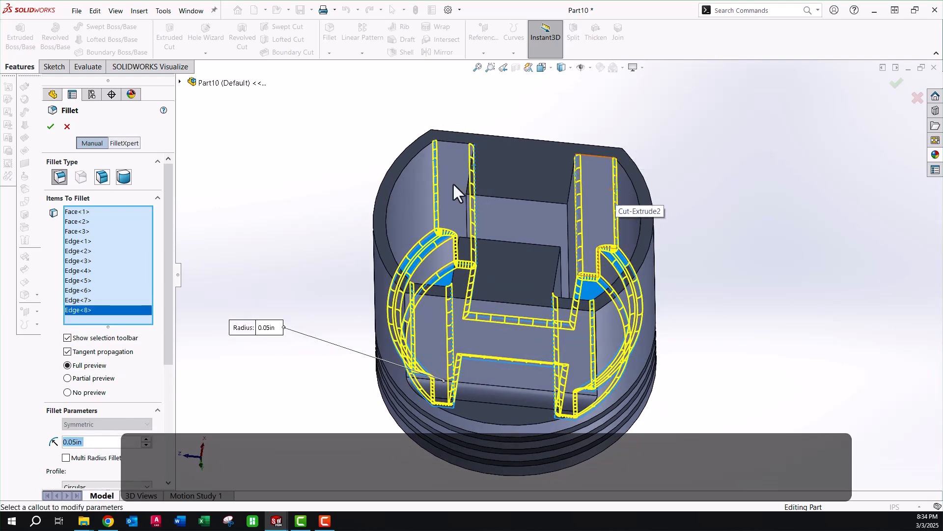
{"action": "left_click", "coordinate": [51, 127]}
{"action": "left_click", "coordinate": [359, 171]}
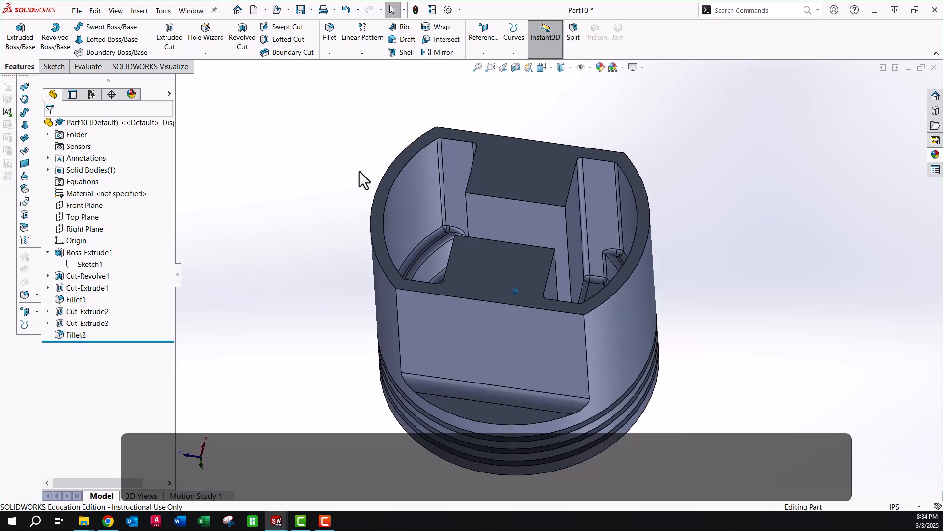
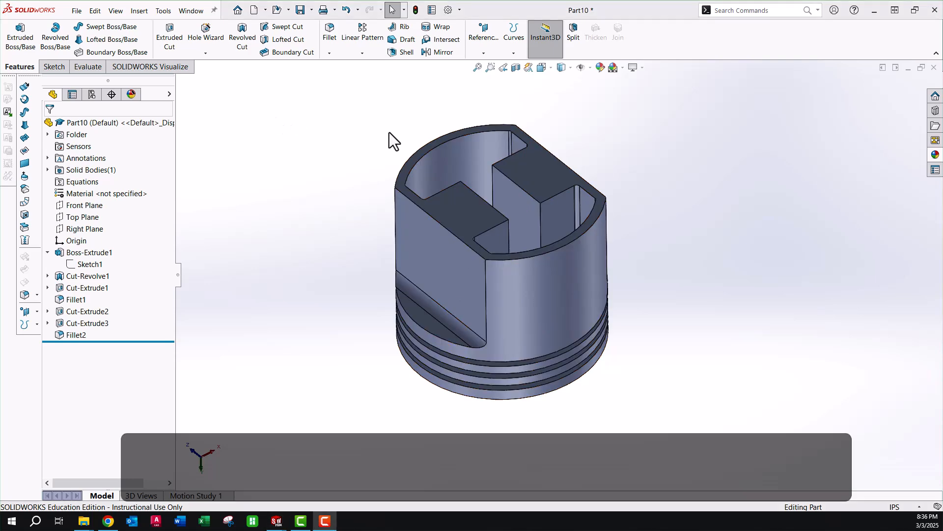
- Start a new sketch on the Right Plane, viewed straight on
{"action": "middle_click_drag", "start_coordinate": [403, 141], "coordinate": [550, 202]}
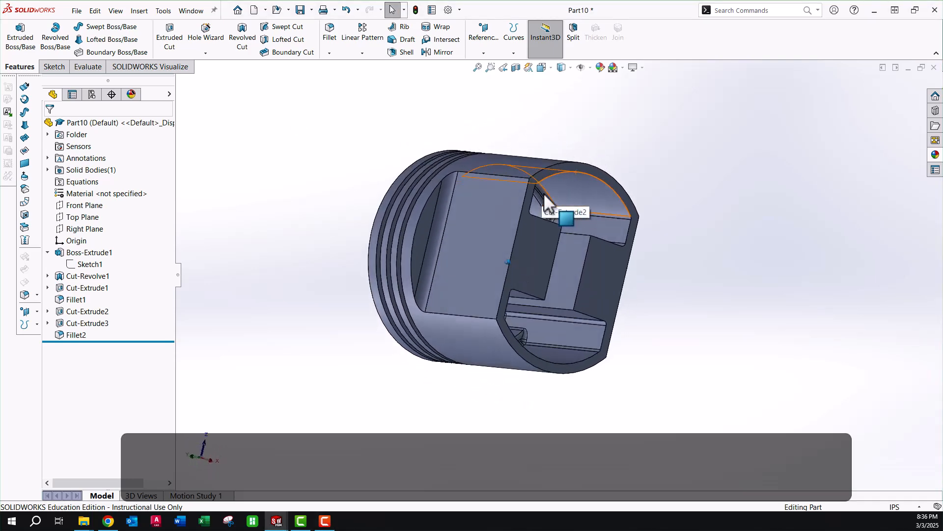
{"action": "left_click", "coordinate": [82, 216]}
{"action": "left_click", "coordinate": [89, 227]}
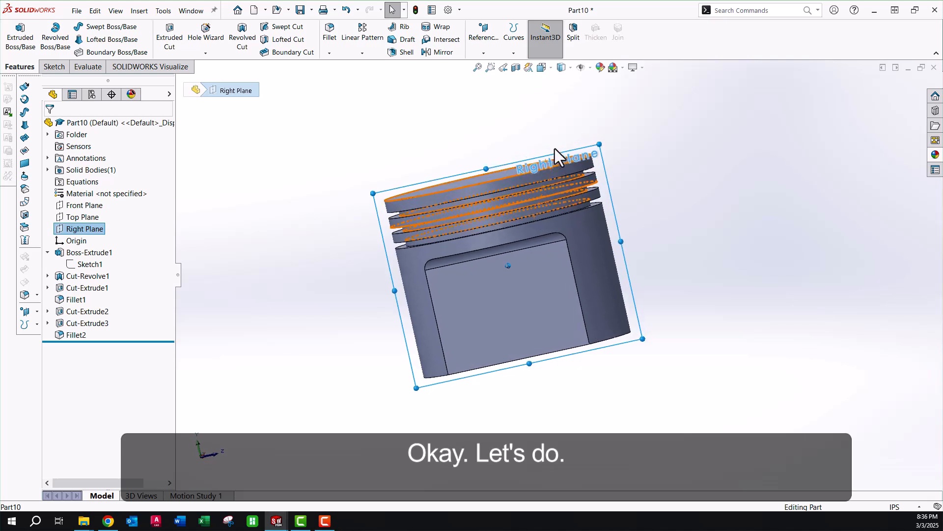
{"action": "left_click", "coordinate": [454, 293]}
{"action": "left_click", "coordinate": [498, 264]}
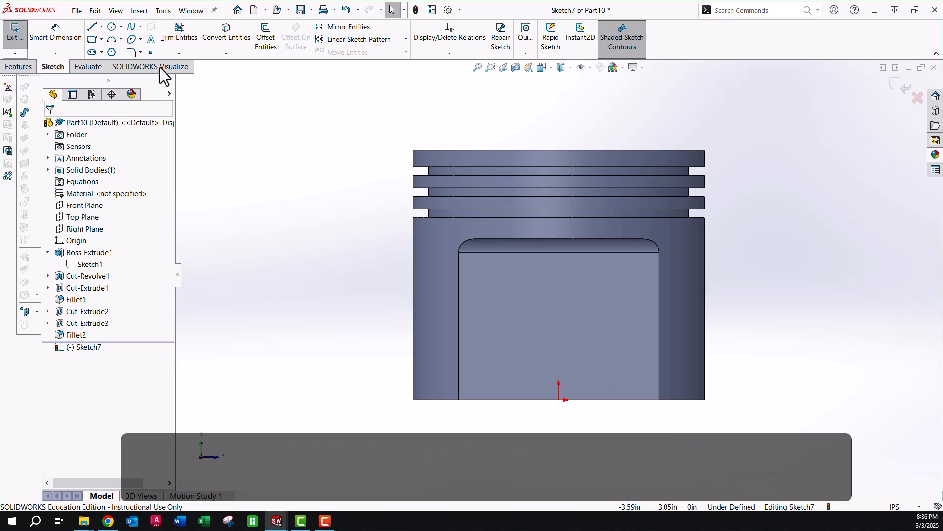
- Sketch a vertical construction line from the origin up to the midpoint of the flat face's upper edge
{"action": "left_click", "coordinate": [108, 51]}
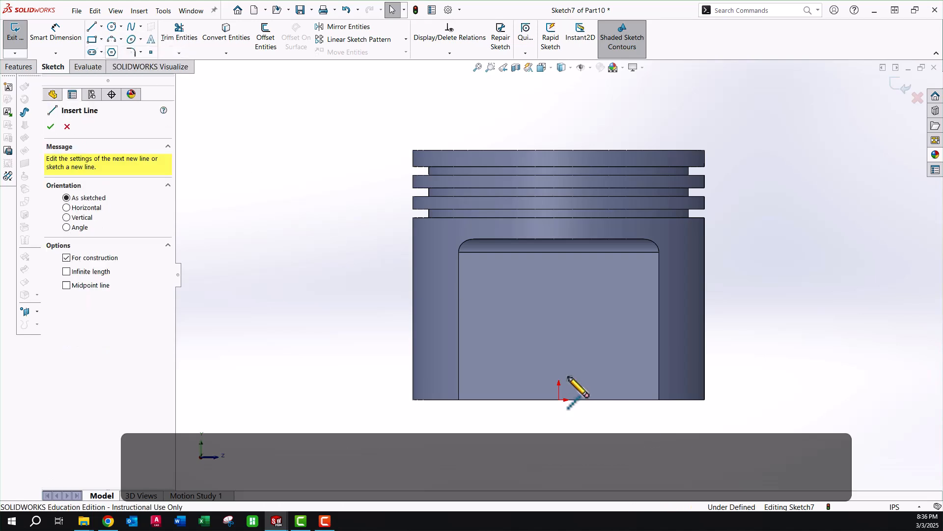
{"action": "left_click", "coordinate": [559, 400]}
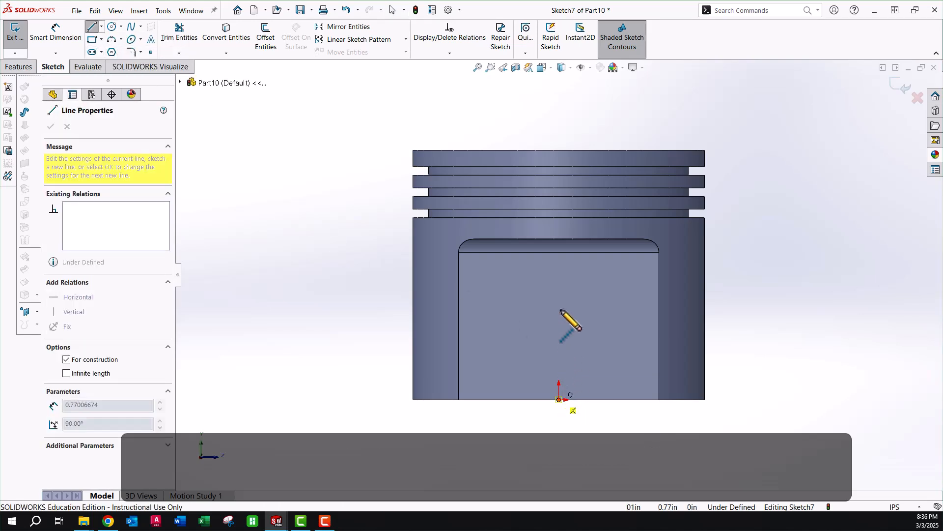
{"action": "left_click", "coordinate": [559, 252]}
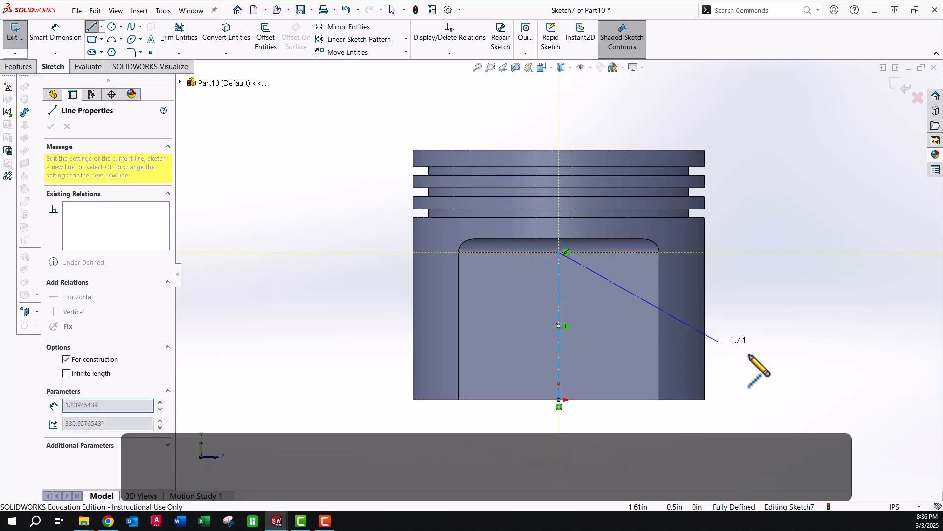
{"action": "key", "text": "Escape"}
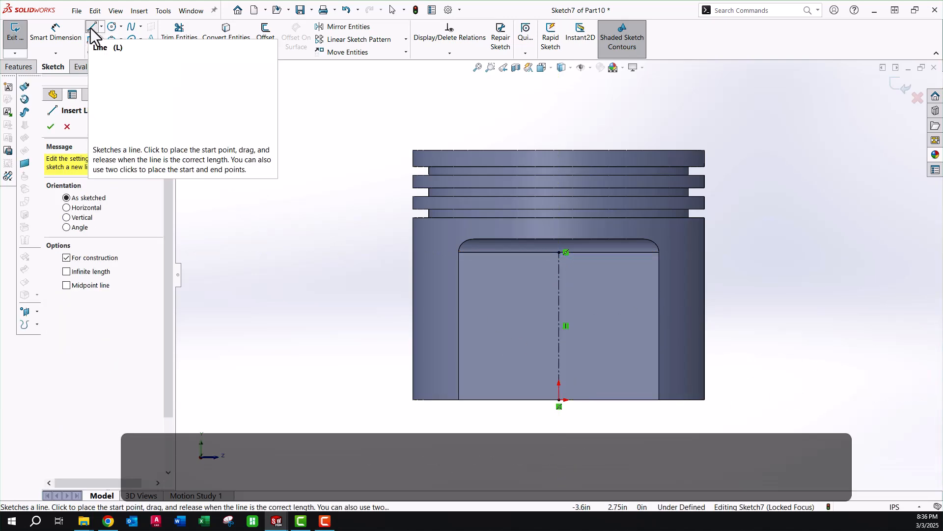
- Sketch a horizontal line outward from the centerline about 0.79 in above the origin, continuing about 0.92 in down to the flat face's lower-left corner
{"action": "left_click", "coordinate": [559, 326]}
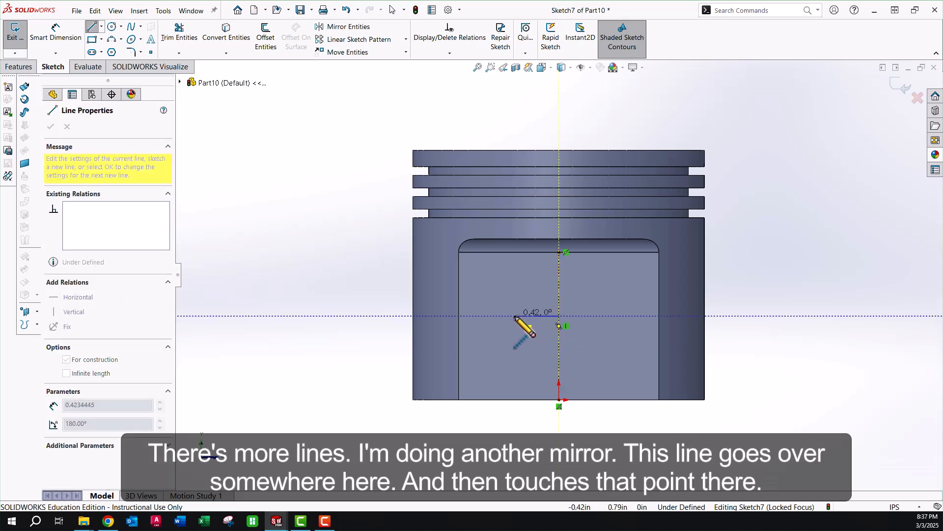
{"action": "left_click", "coordinate": [509, 316]}
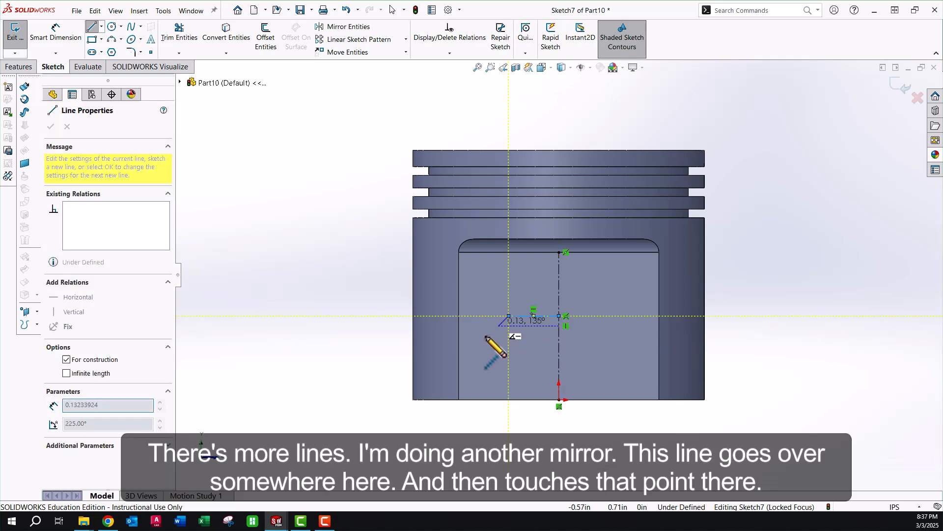
{"action": "left_click", "coordinate": [460, 400]}
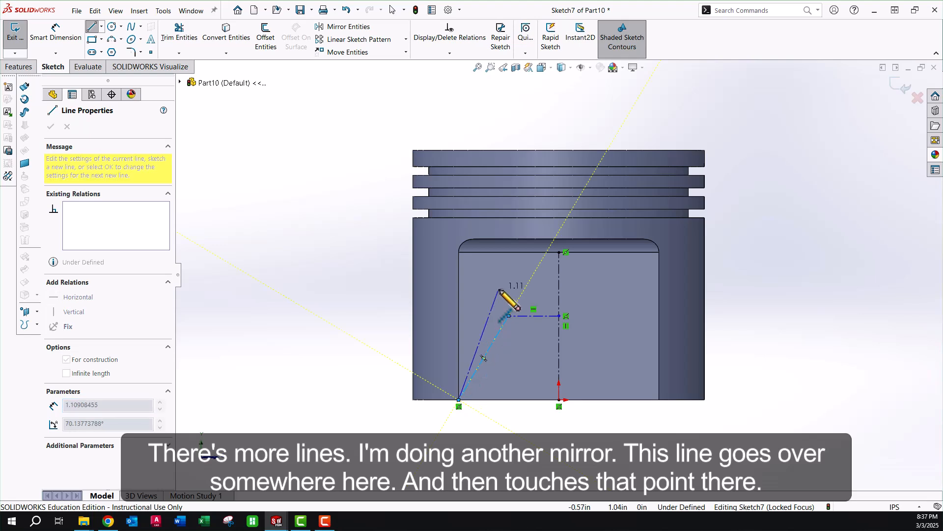
{"action": "key", "text": "Escape"}
- Convert the horizontal and sloped construction lines into solid sketch lines
{"action": "left_click", "coordinate": [504, 326]}
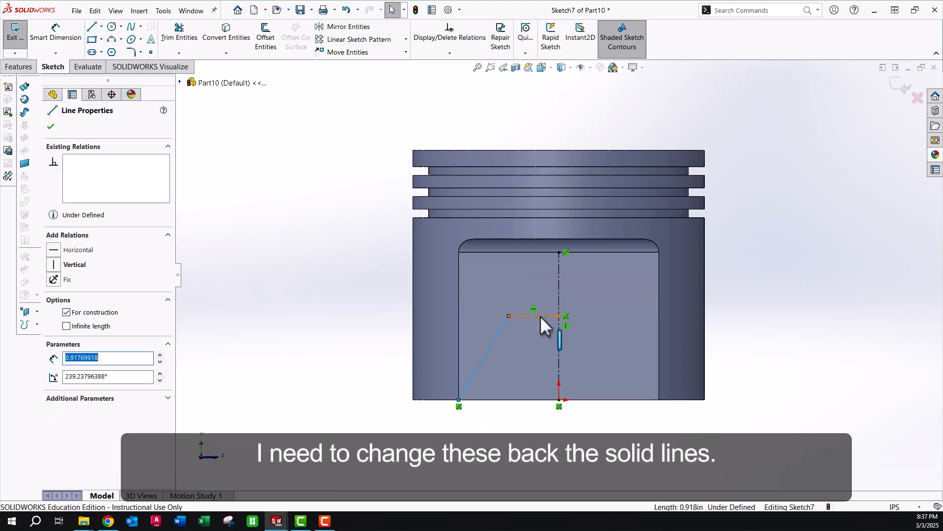
{"action": "left_click", "coordinate": [541, 315], "text": "ctrl"}
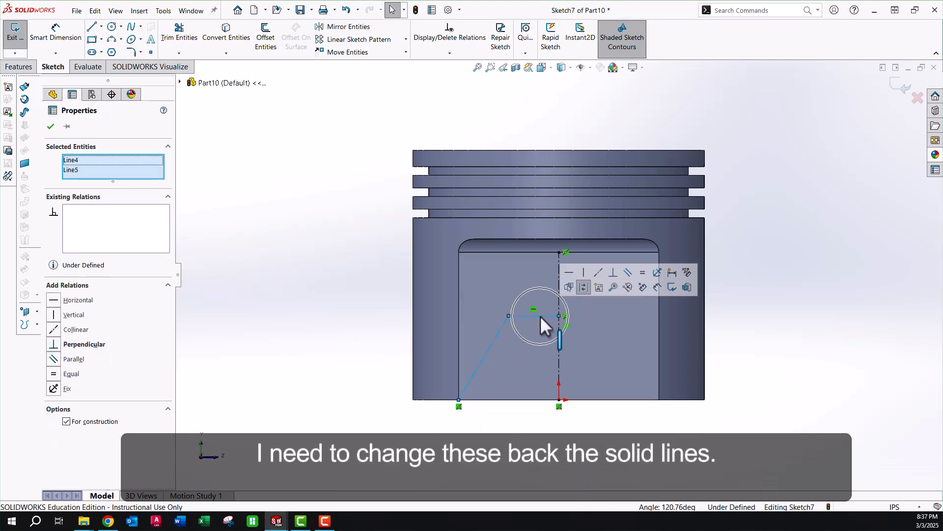
{"action": "left_click", "coordinate": [67, 421]}
{"action": "left_click", "coordinate": [290, 280]}
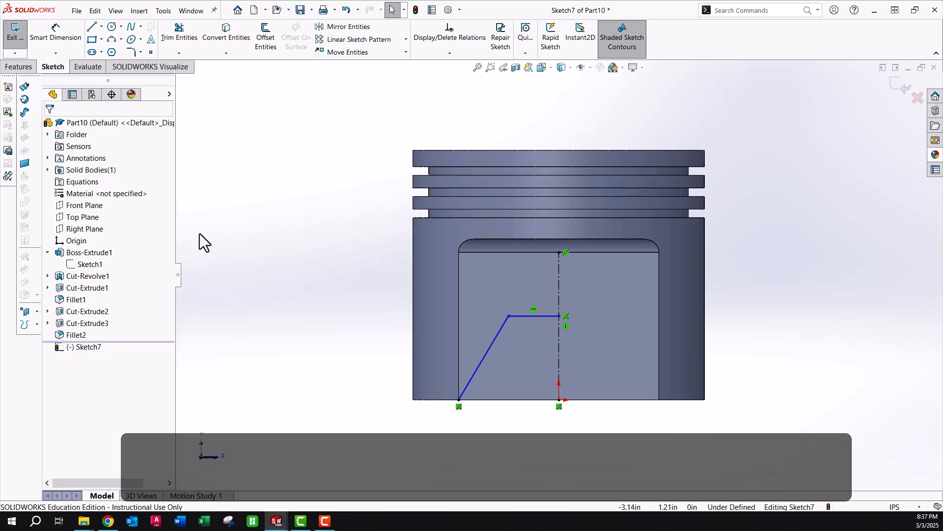
- Dimension the horizontal line's height above the origin as 0.60 in
{"action": "left_click", "coordinate": [59, 37]}
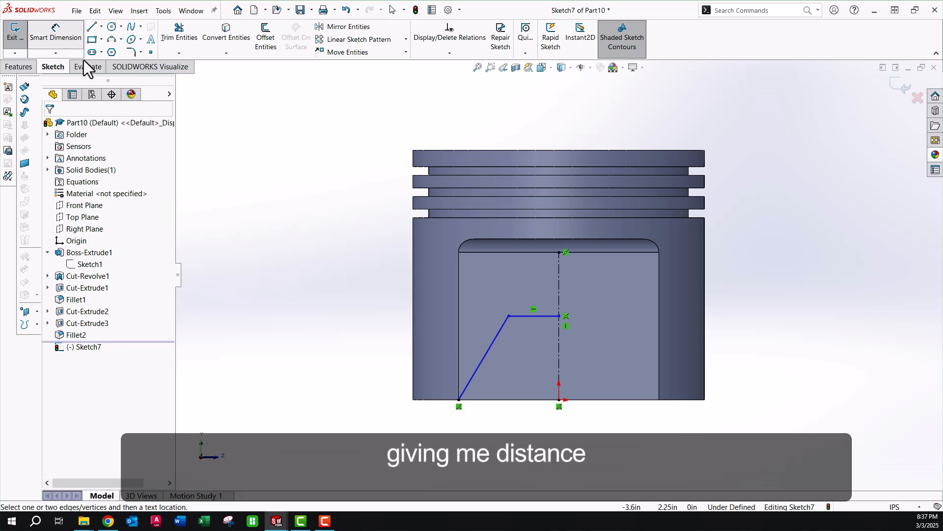
{"action": "left_click", "coordinate": [534, 316]}
{"action": "left_click", "coordinate": [559, 400]}
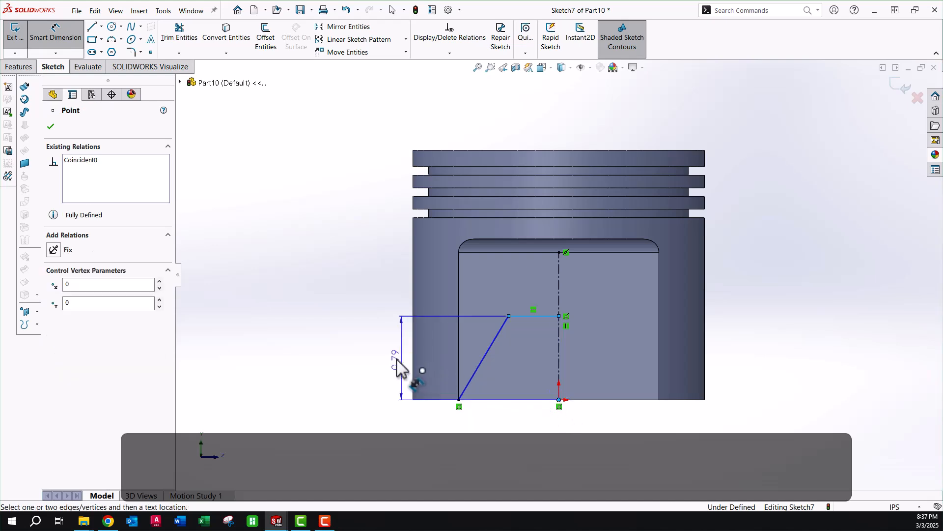
{"action": "left_click", "coordinate": [375, 370]}
{"action": "type", "text": ".6"}
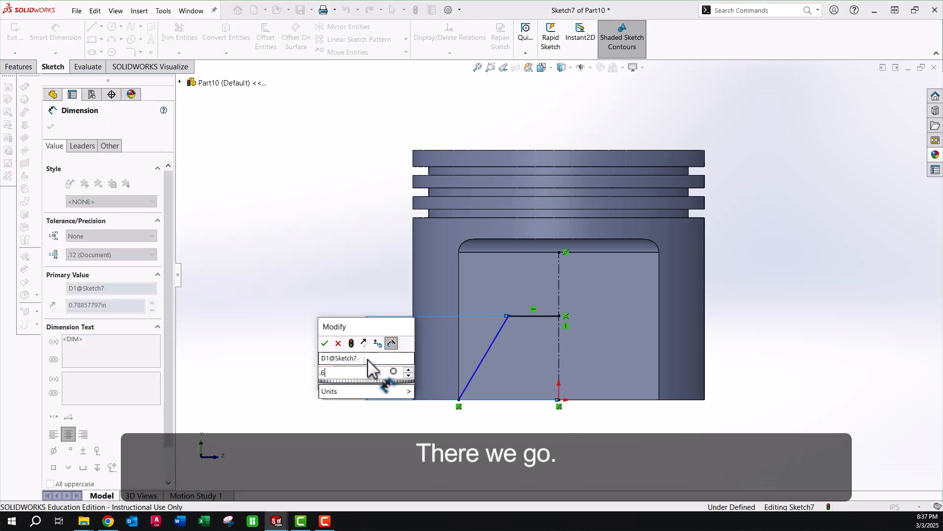
{"action": "key", "text": "Return"}
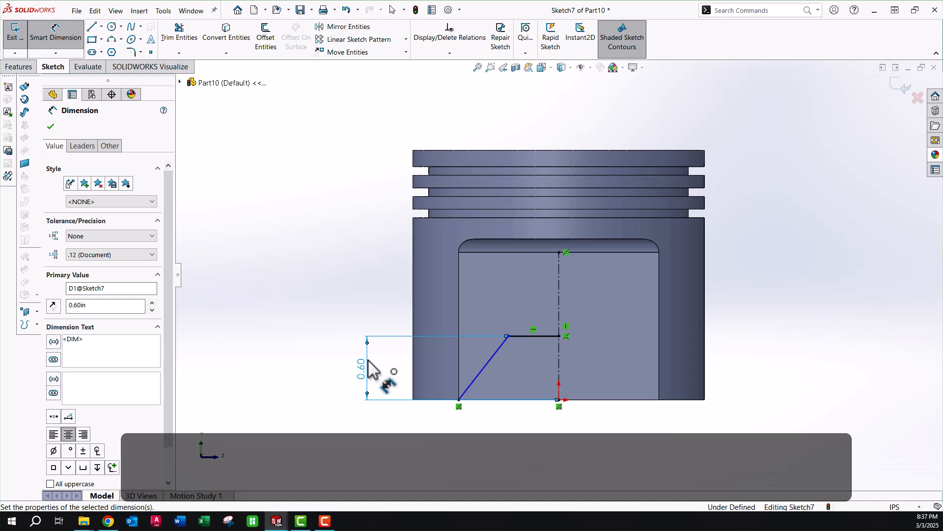
- Dimension the angle between the sloped line and the flat face's bottom edge as 60 degrees
{"action": "left_click", "coordinate": [501, 343]}
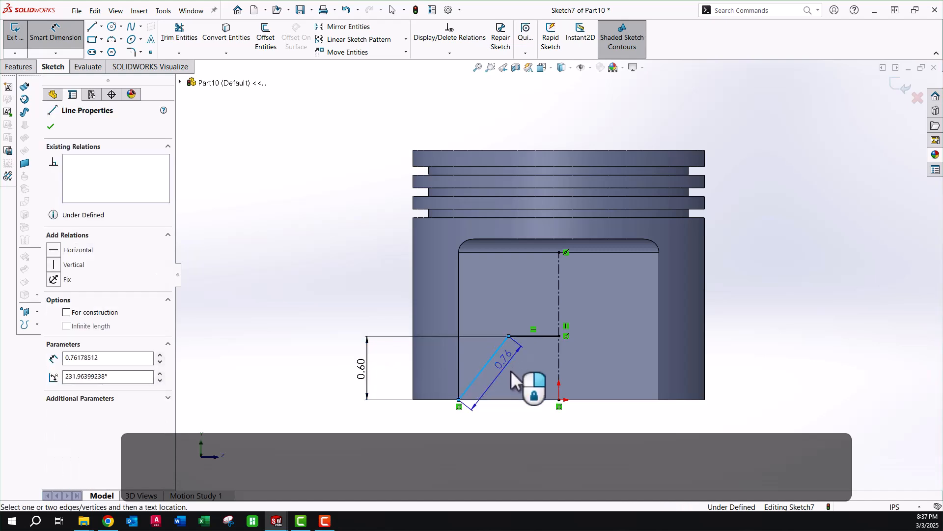
{"action": "left_click", "coordinate": [519, 401]}
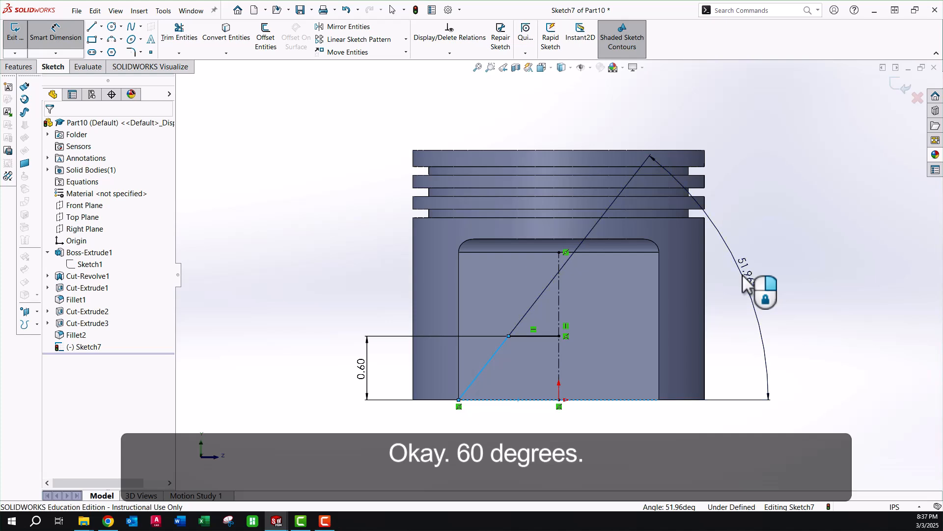
{"action": "left_click", "coordinate": [744, 283]}
{"action": "type", "text": "60"}
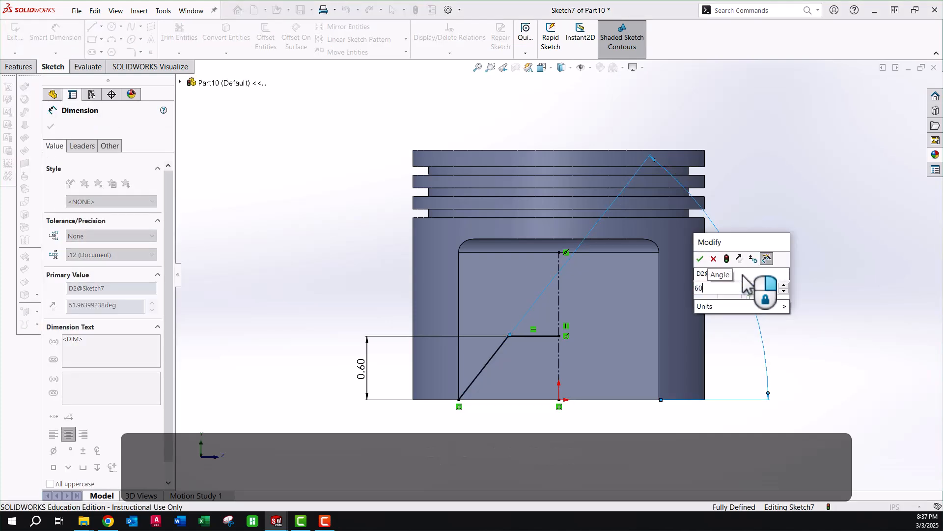
{"action": "key", "text": "Return"}
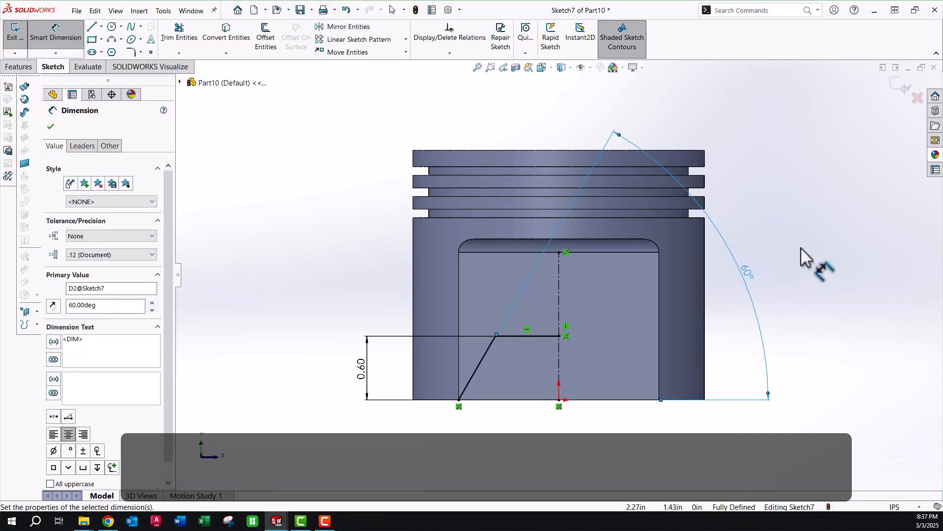
{"action": "key", "text": "Escape"}
- Mirror the sloped and horizontal lines about the vertical construction line
{"action": "left_click", "coordinate": [354, 31]}
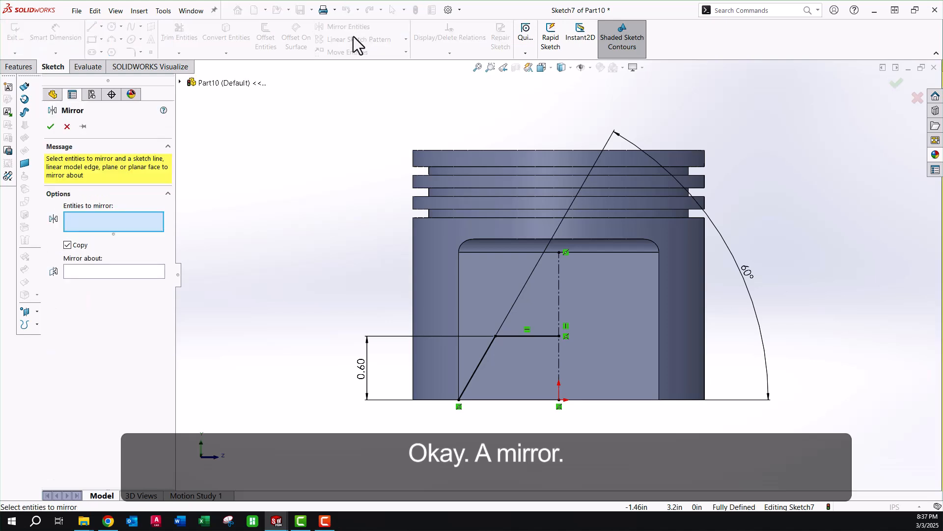
{"action": "left_click", "coordinate": [485, 352]}
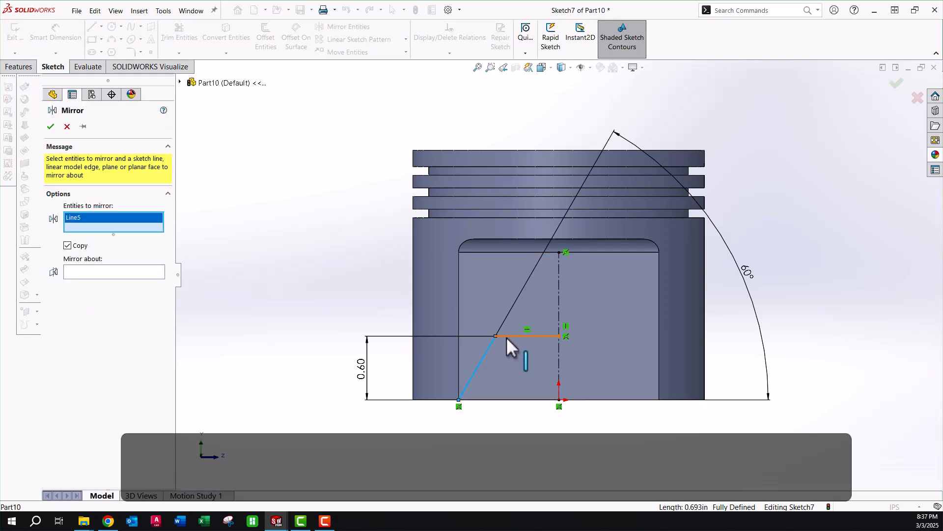
{"action": "left_click", "coordinate": [506, 336]}
{"action": "left_click", "coordinate": [131, 283]}
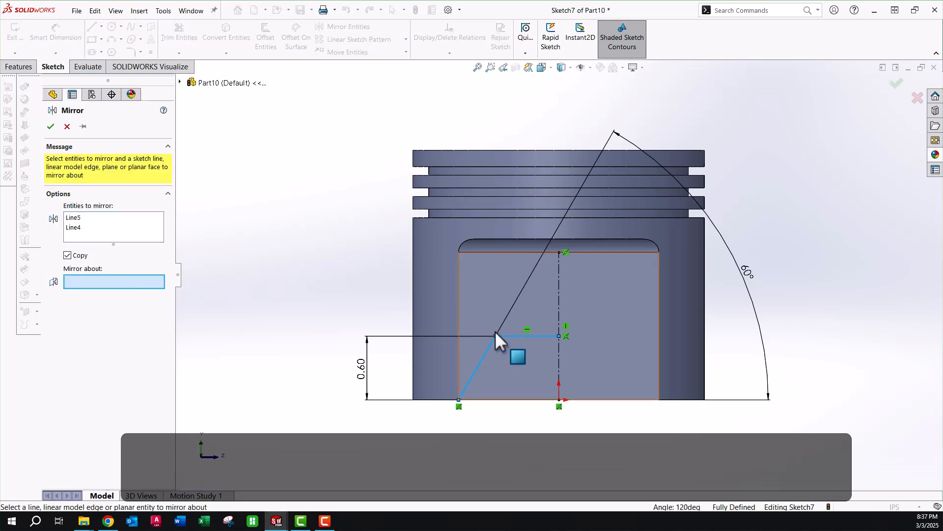
{"action": "left_click", "coordinate": [559, 354]}
{"action": "right_click", "coordinate": [559, 354]}
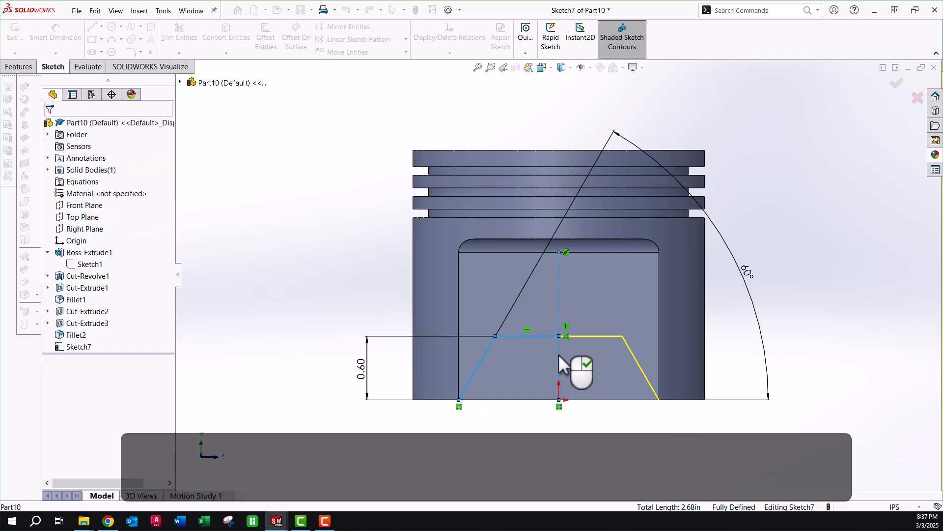
- Close the trapezoidal profile with a horizontal line between its two lower corners
{"action": "left_click", "coordinate": [91, 27]}
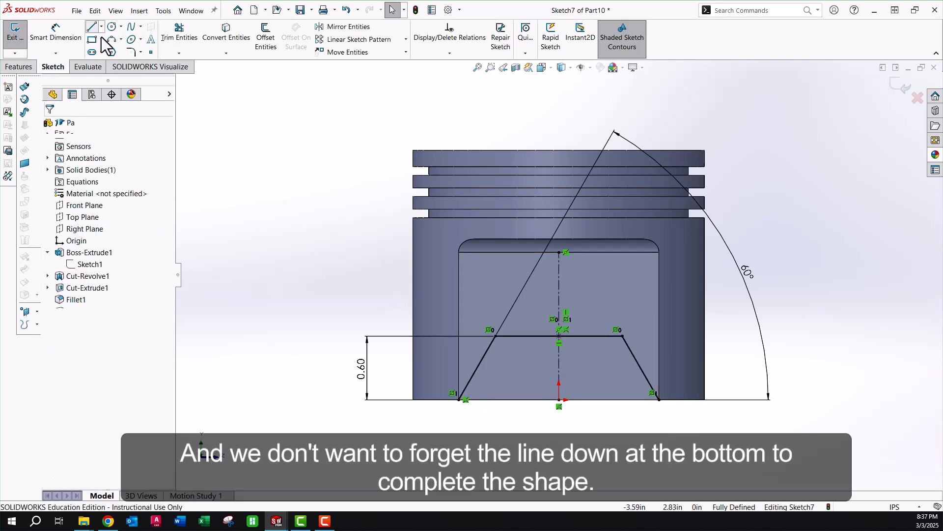
{"action": "left_click", "coordinate": [459, 400]}
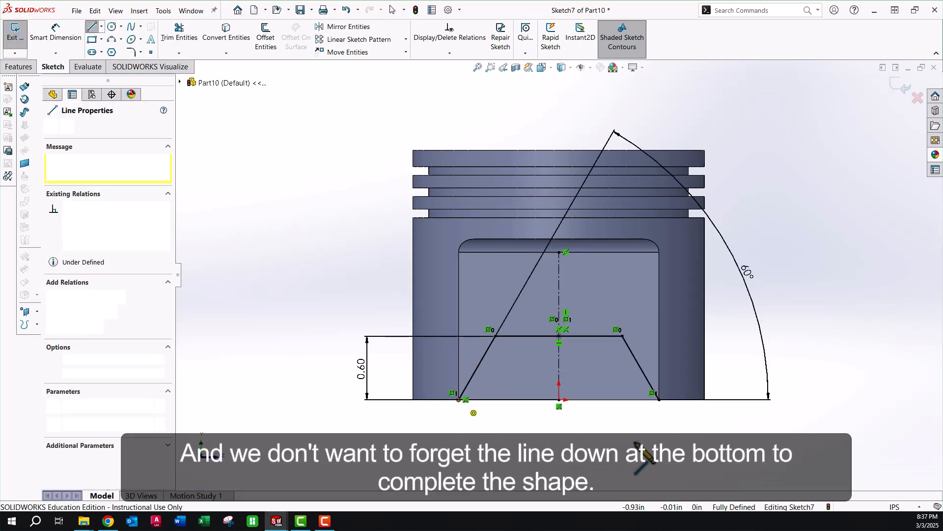
{"action": "left_click", "coordinate": [659, 400]}
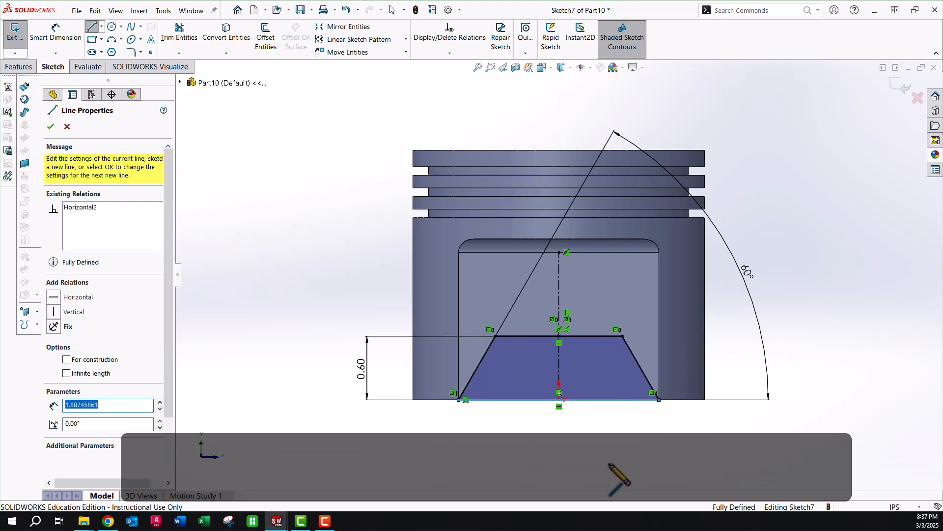
{"action": "key", "text": "Escape"}
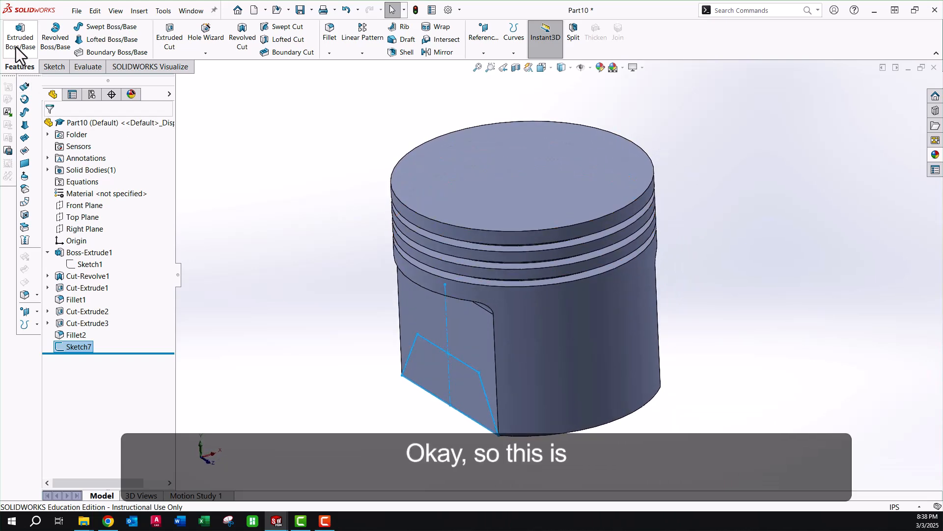
- Cut-extrude the trapezoidal sketch through the piston with a Through All end condition
{"action": "left_click", "coordinate": [178, 29]}
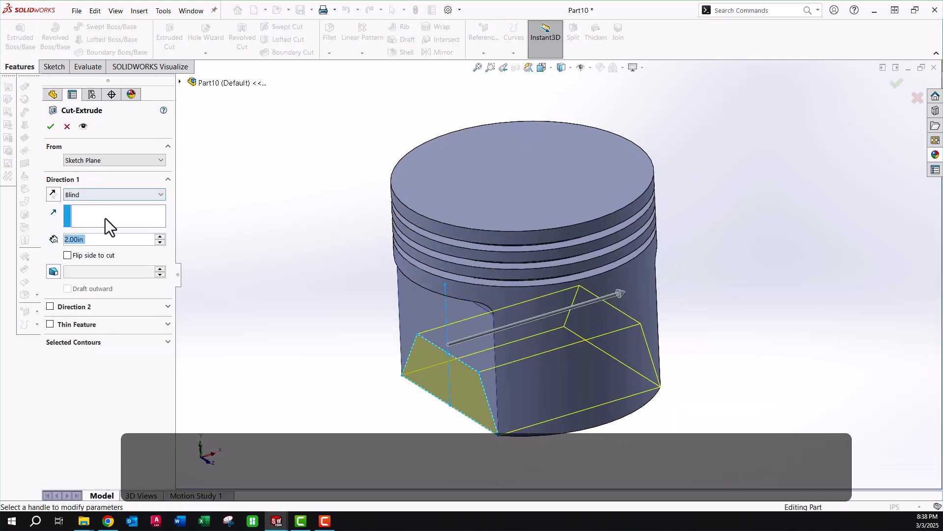
{"action": "left_click", "coordinate": [110, 193]}
{"action": "left_click", "coordinate": [104, 216]}
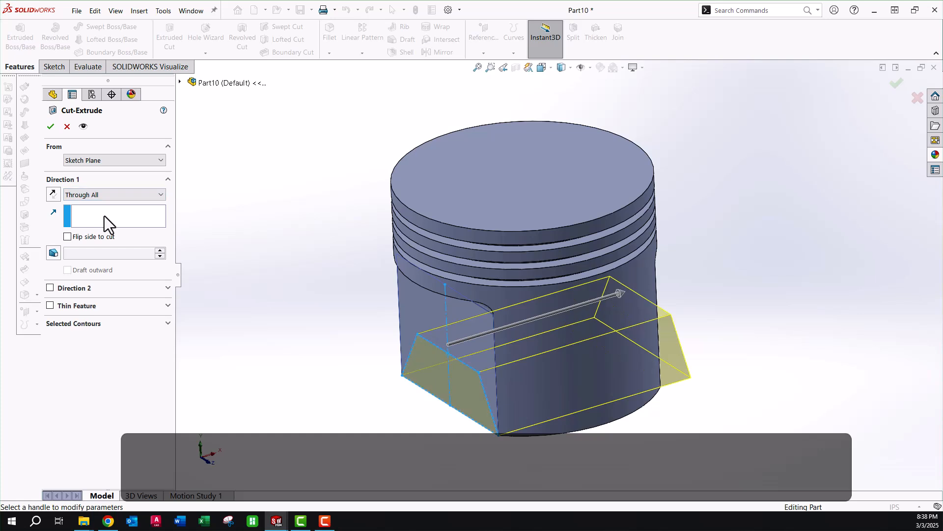
{"action": "left_click", "coordinate": [52, 127]}
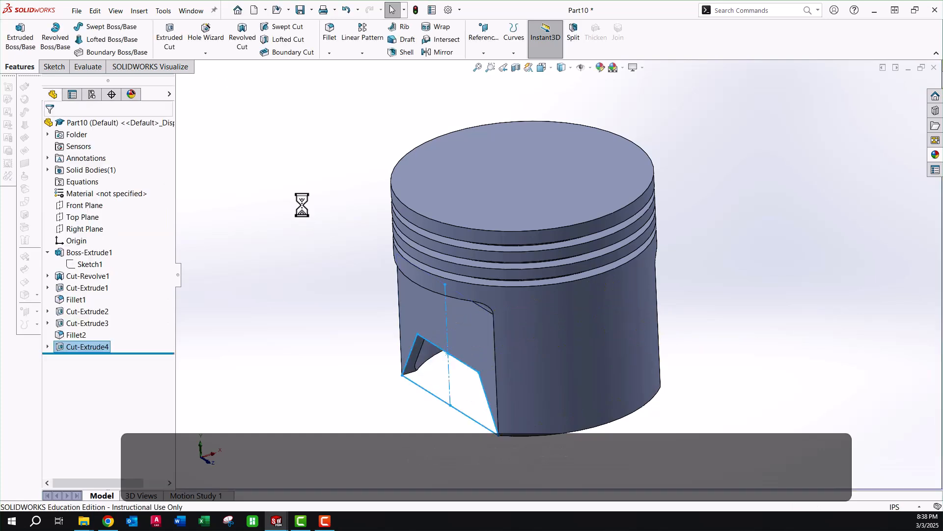
- Start a new sketch on the piston's flat side face above the trapezoidal notch
{"action": "key", "text": "Down"}
{"action": "key", "text": "Down"}
{"action": "middle_click_drag", "start_coordinate": [302, 206], "coordinate": [297, 227]}
{"action": "left_click", "coordinate": [511, 316]}
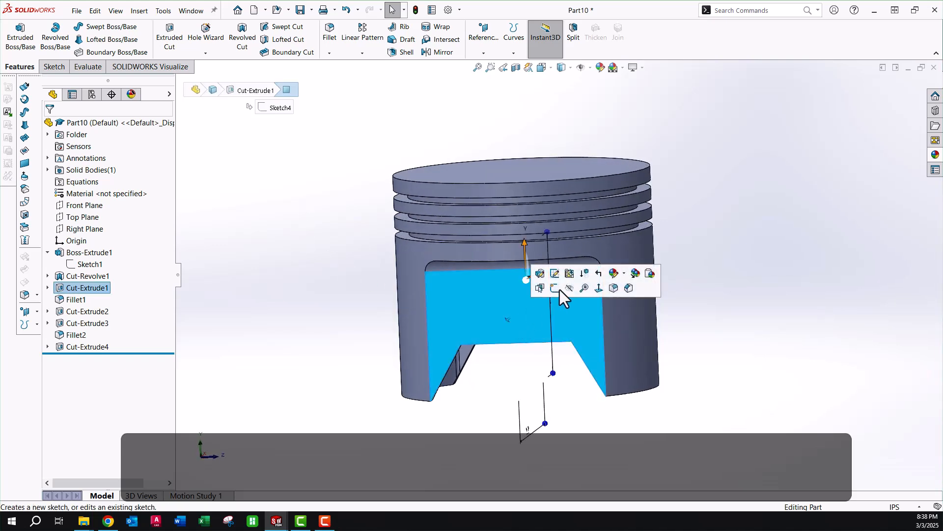
{"action": "left_click", "coordinate": [559, 289]}
{"action": "left_click", "coordinate": [266, 226]}
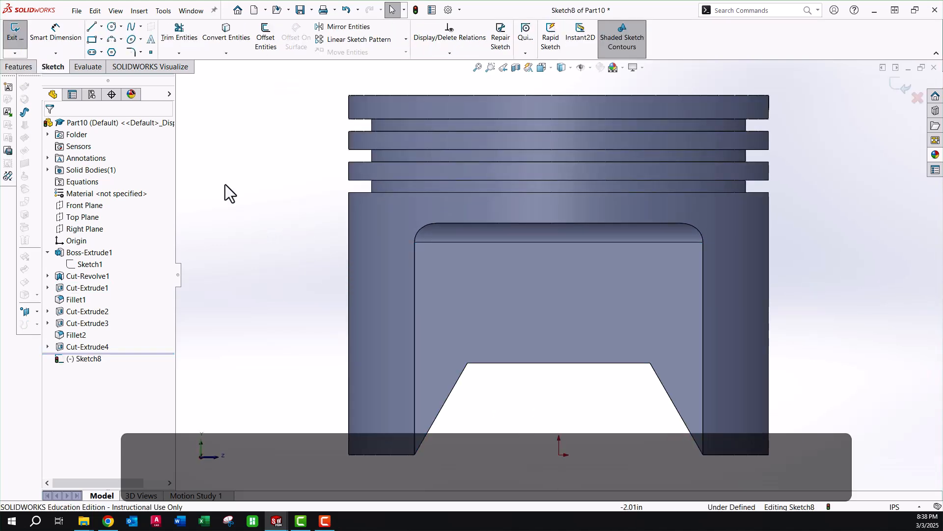
- Sketch a vertical construction line from the midpoint of the notch's top edge to the midpoint of the flat face's upper edge
{"action": "left_click", "coordinate": [101, 27]}
{"action": "left_click", "coordinate": [117, 49]}
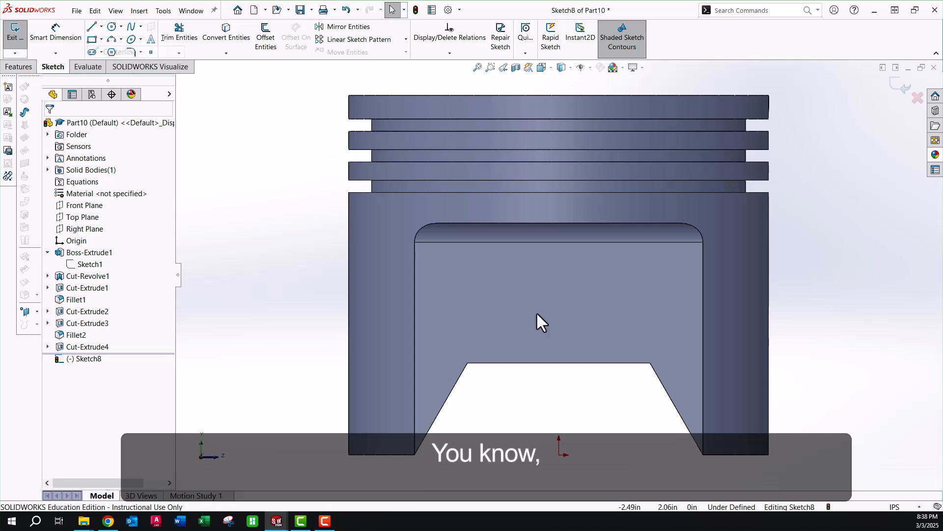
{"action": "left_click", "coordinate": [559, 363]}
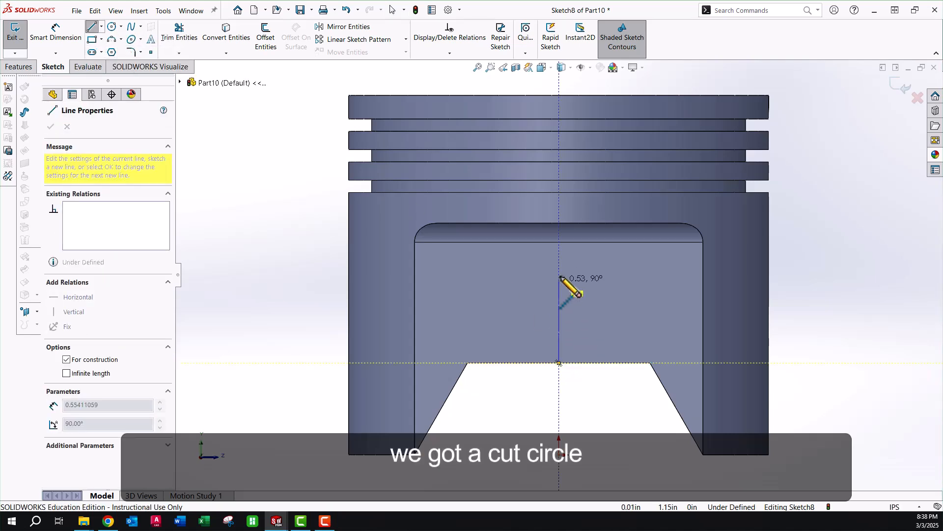
{"action": "left_click", "coordinate": [559, 242]}
{"action": "key", "text": "Escape"}
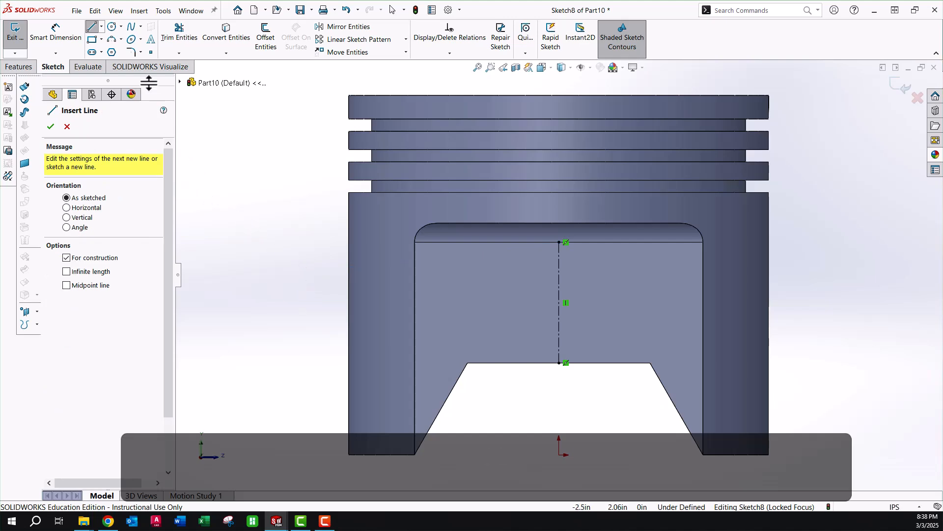
- Sketch a circle of about 0.26 in radius centered on the vertical construction line, slightly below its midpoint
{"action": "left_click", "coordinate": [112, 26]}
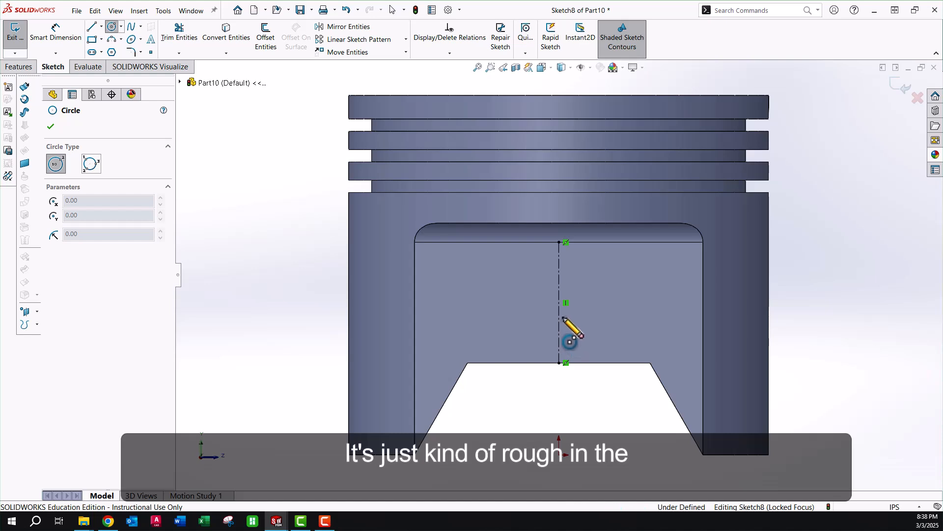
{"action": "left_click", "coordinate": [559, 314]}
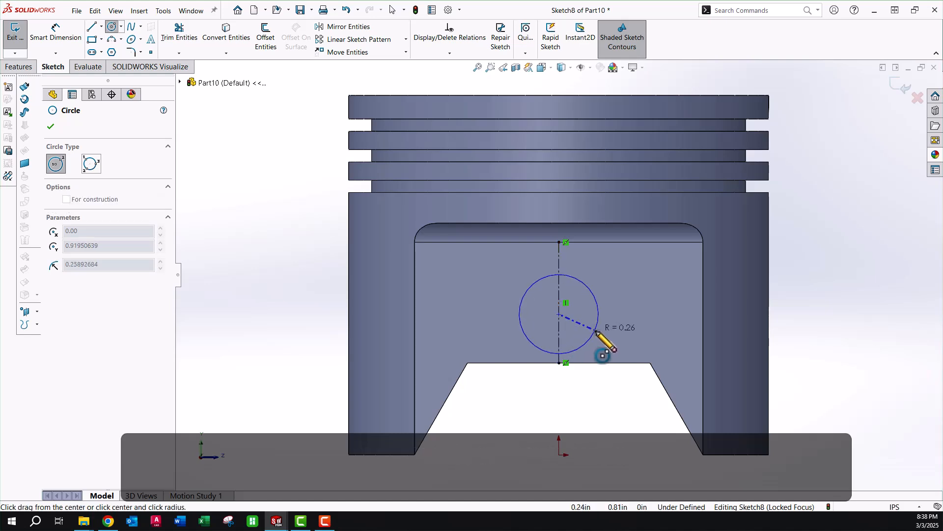
{"action": "left_click", "coordinate": [597, 333]}
{"action": "key", "text": "Escape"}
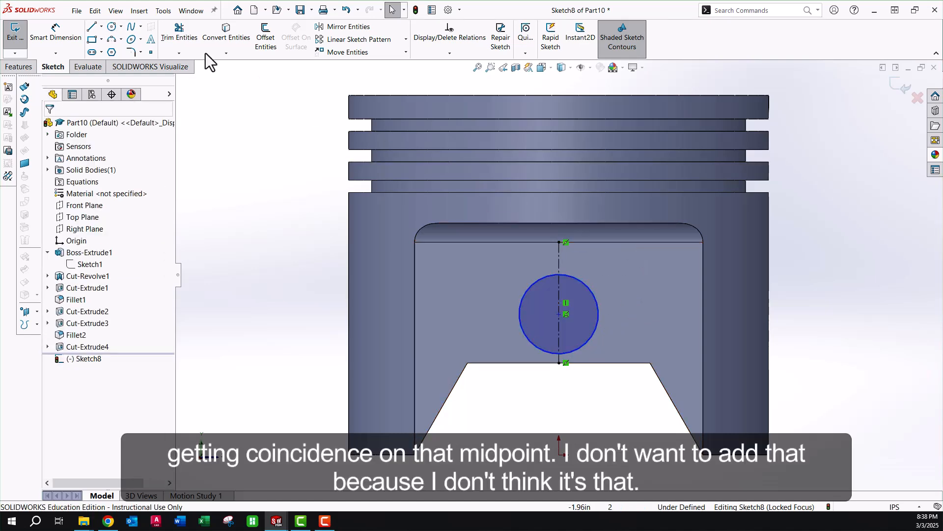
- Dimension the circle's center 1.350 in below the piston's top edge
{"action": "left_click", "coordinate": [56, 37]}
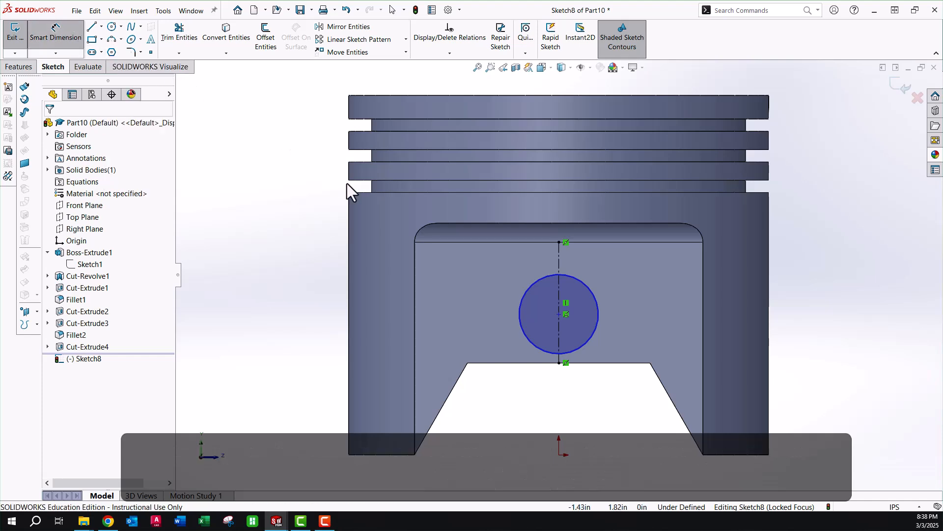
{"action": "left_click", "coordinate": [559, 314]}
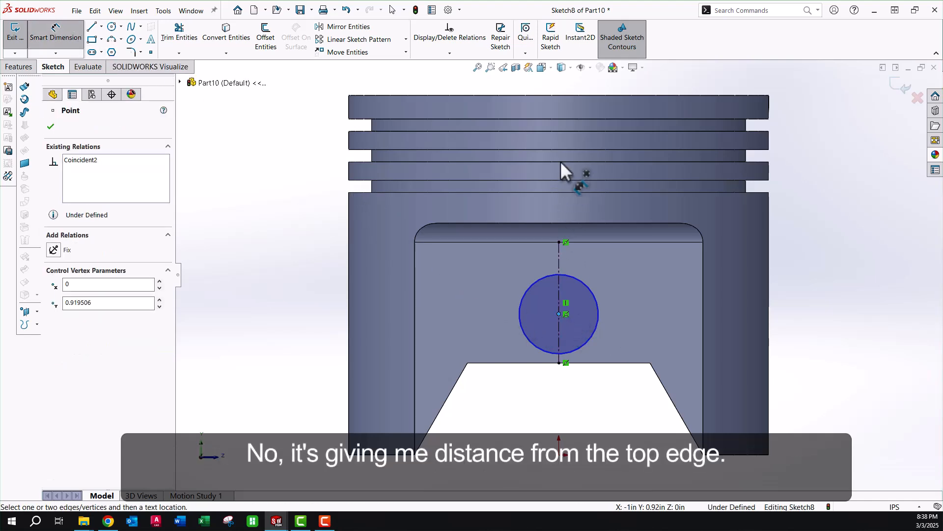
{"action": "left_click", "coordinate": [556, 97]}
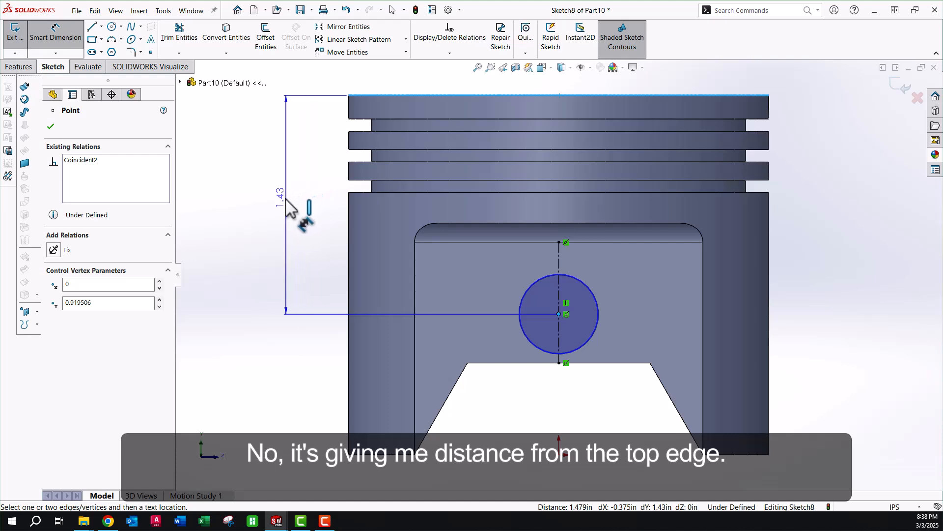
{"action": "left_click", "coordinate": [284, 198]}
{"action": "type", "text": "1.350"}
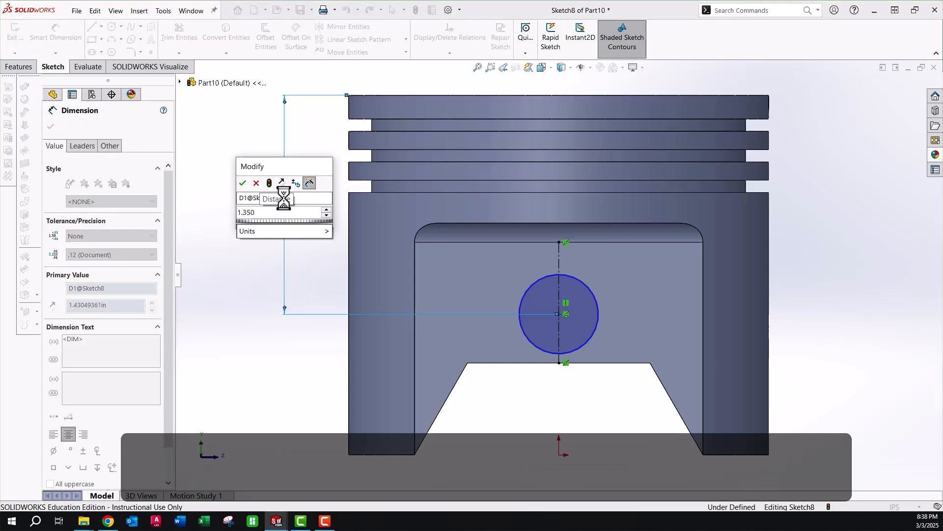
{"action": "key", "text": "Return"}
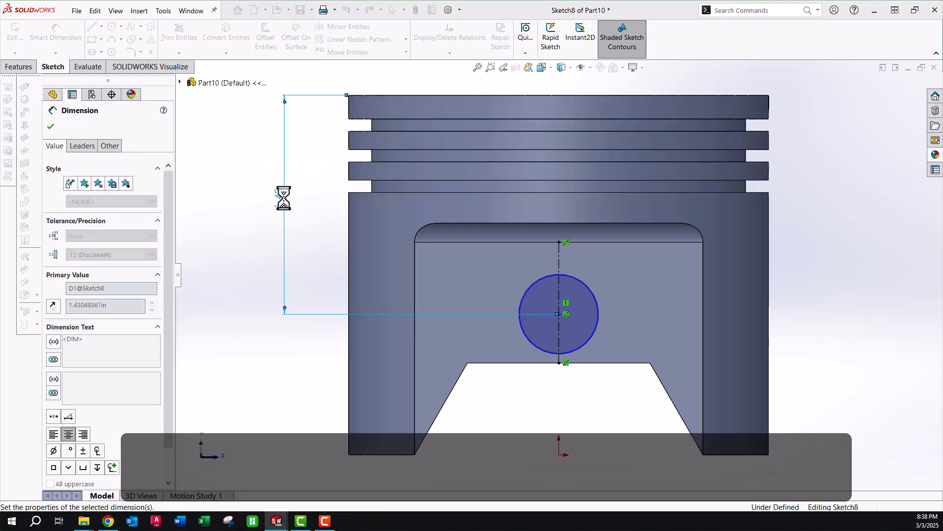
- Dimension the pin hole circle with a diameter of 0.56 in
{"action": "left_click", "coordinate": [599, 300]}
{"action": "left_click", "coordinate": [810, 206]}
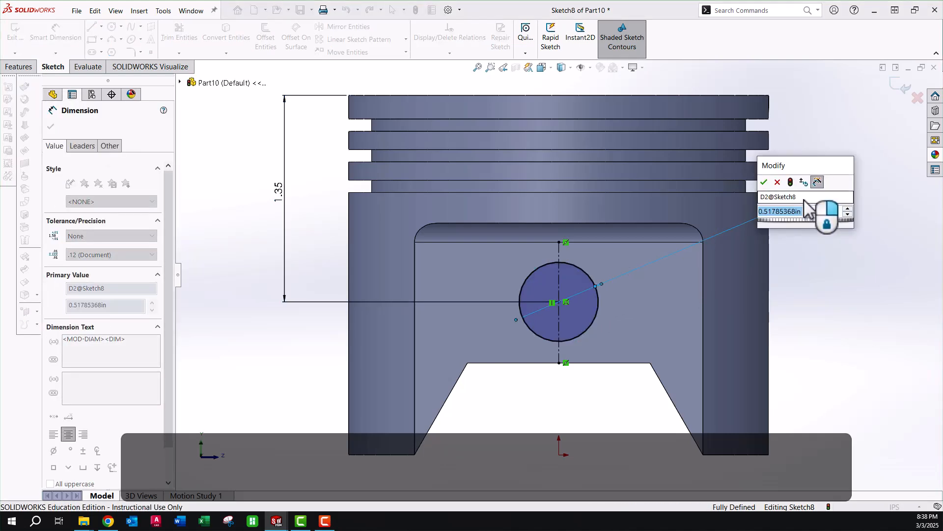
{"action": "type", "text": "0.56"}
{"action": "key", "text": "Return"}
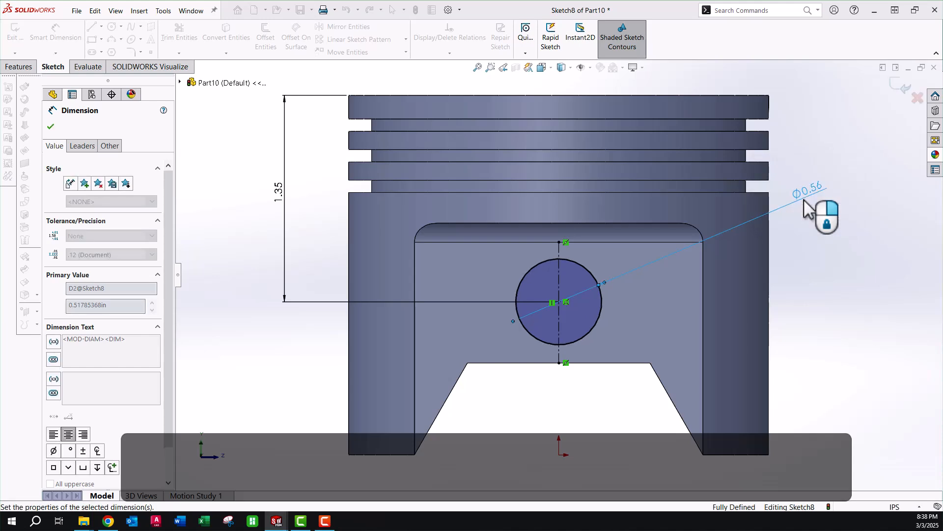
{"action": "key", "text": "Escape"}
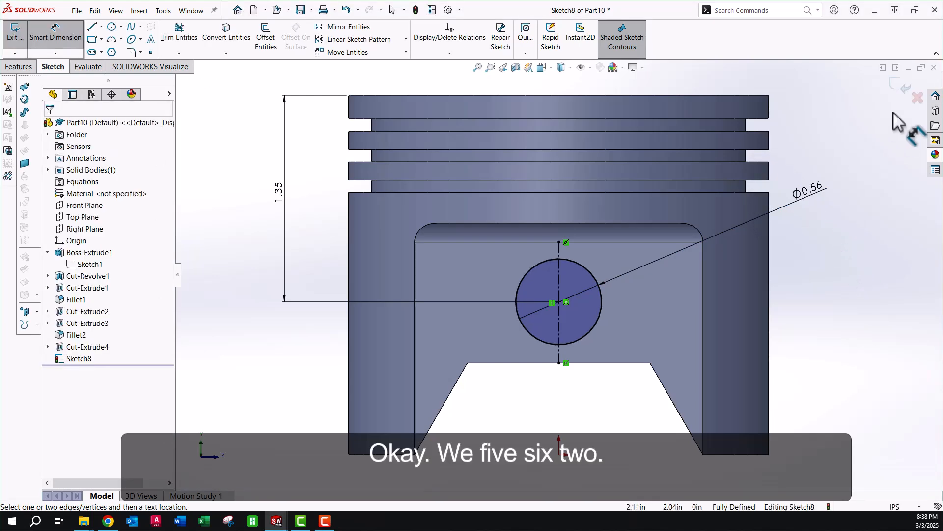
- Finish the sketch and cut-extrude the circle through the piston with a Through All end condition
{"action": "left_click", "coordinate": [903, 86]}
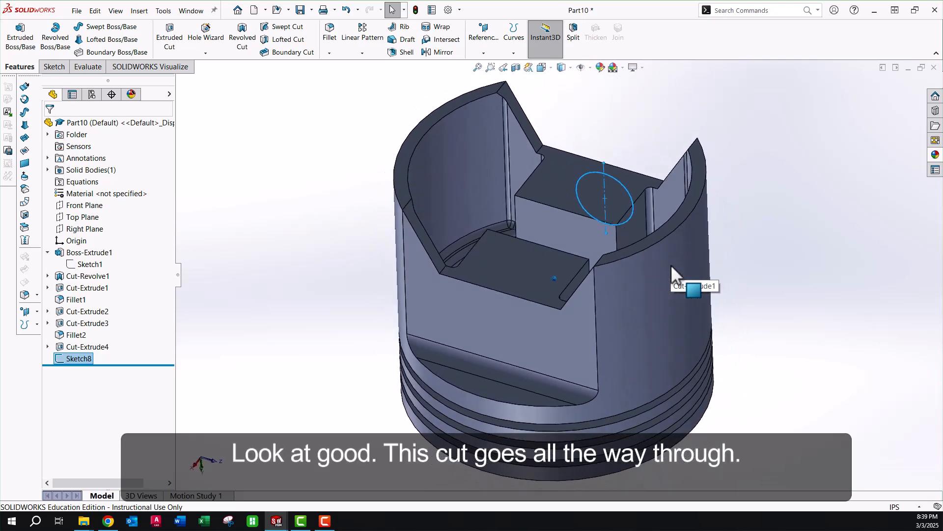
{"action": "left_click", "coordinate": [166, 34]}
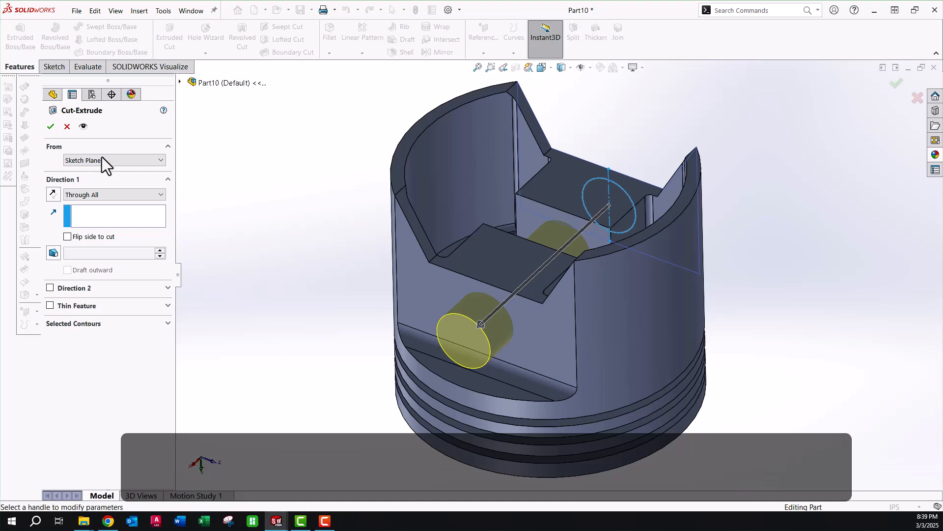
{"action": "left_click", "coordinate": [47, 127]}
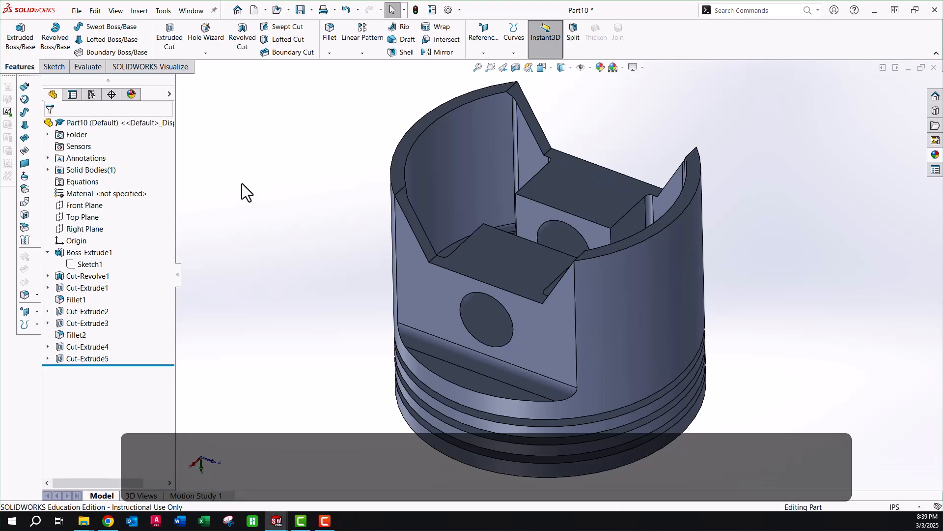
- Examine the pin hole through both inner bosses and the flat side face from several angles
{"action": "key", "text": "Down"}
{"action": "key", "text": "Down"}
{"action": "key", "text": "Down"}
{"action": "key", "text": "Down"}
{"action": "key", "text": "Down"}
{"action": "key", "text": "Down"}
{"action": "key", "text": "Down"}
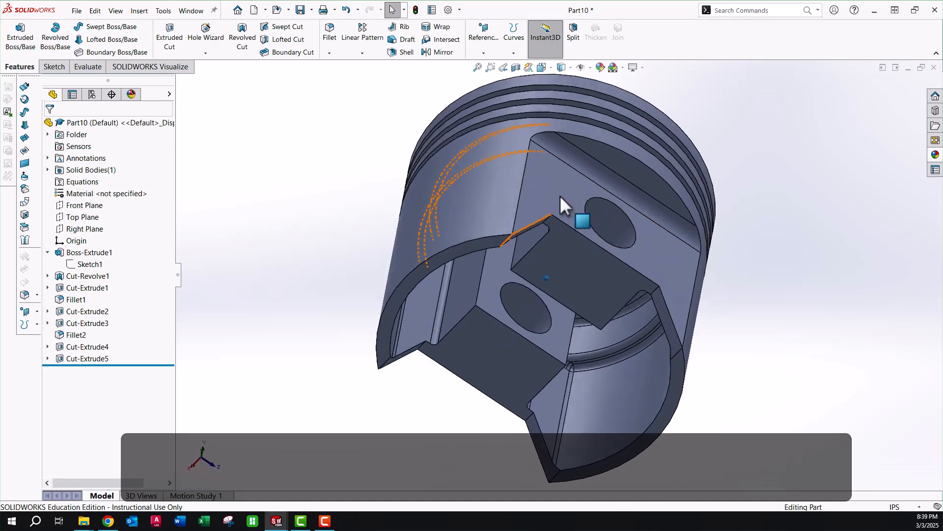
{"action": "key", "text": "Up"}
{"action": "key", "text": "Up"}
{"action": "key", "text": "Up"}
{"action": "key", "text": "Up"}
{"action": "key", "text": "Up"}
{"action": "key", "text": "Up"}
{"action": "key", "text": "Up"}
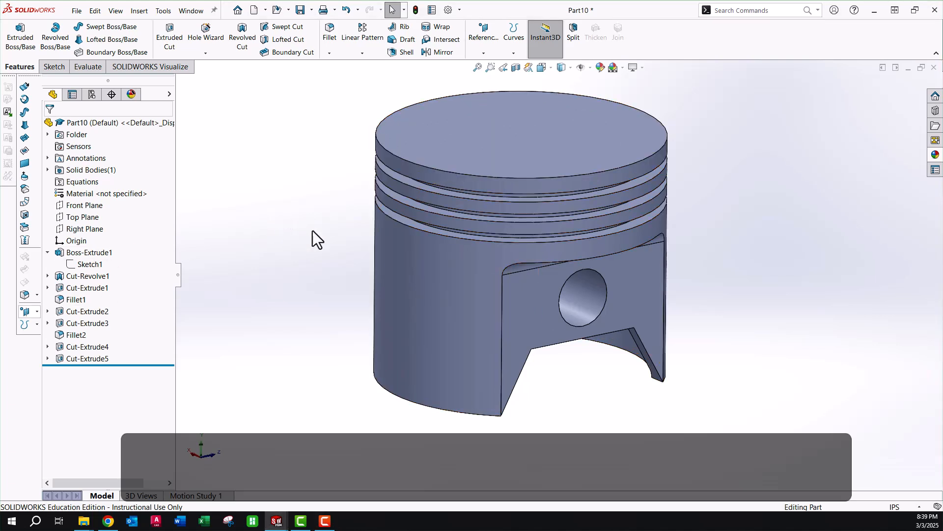
- Create a reference plane offset 0.051 in from the flat side face, flipped toward the inside of the piston
{"action": "left_click", "coordinate": [521, 297]}
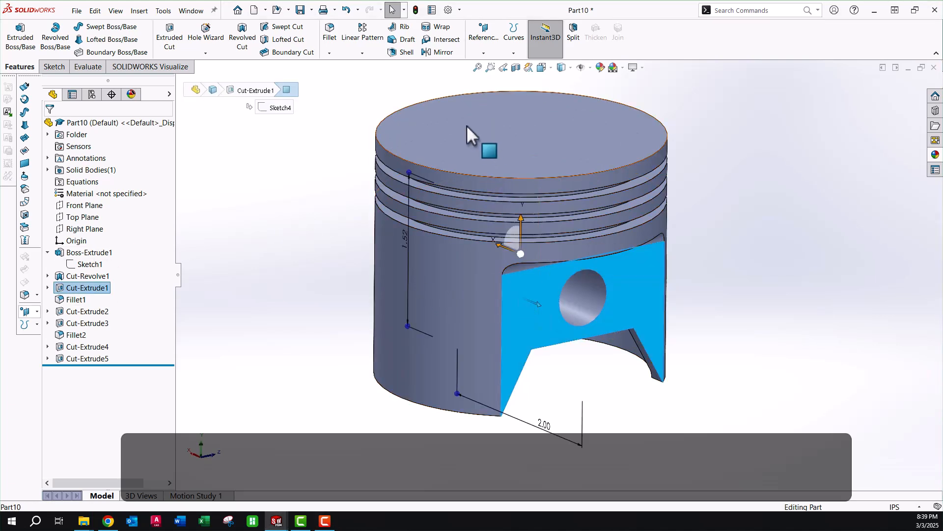
{"action": "left_click", "coordinate": [493, 36]}
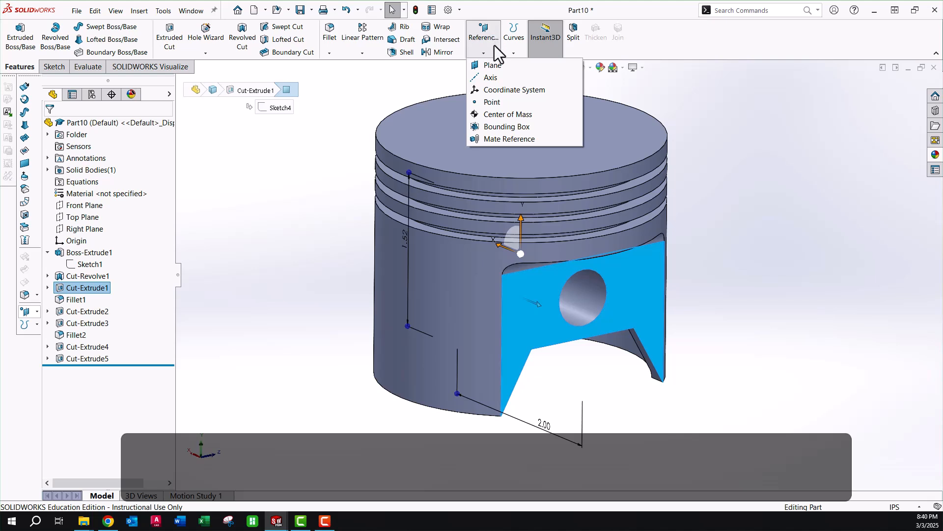
{"action": "left_click", "coordinate": [492, 65]}
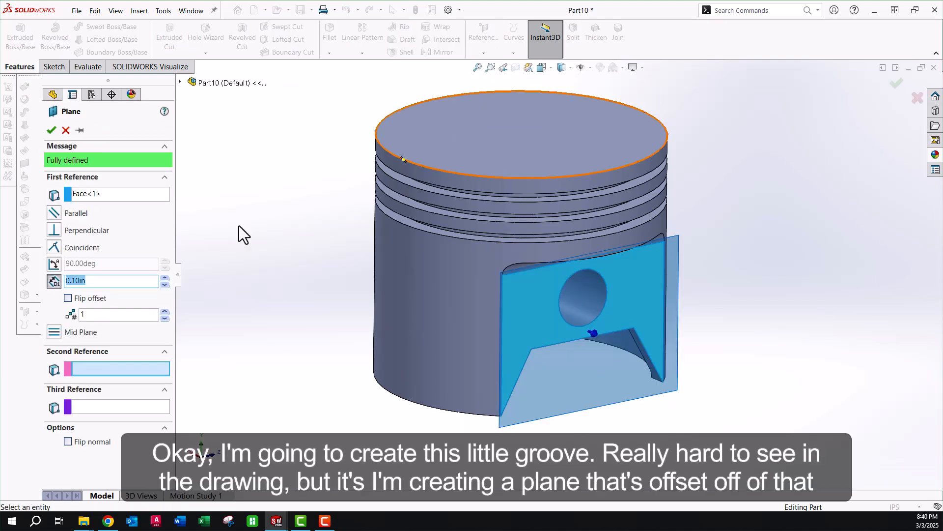
{"action": "key", "text": "BackSpace"}
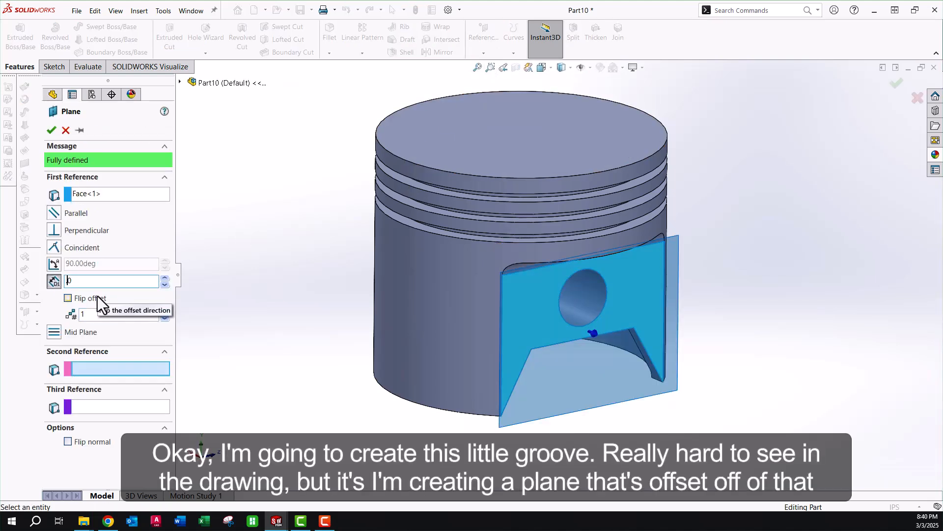
{"action": "key", "text": "Return"}
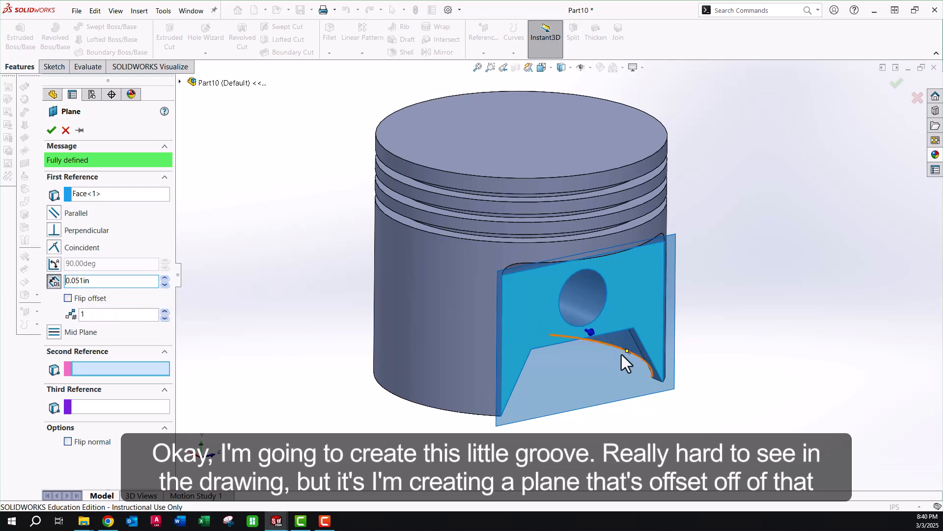
{"action": "middle_click_drag", "start_coordinate": [621, 354], "coordinate": [588, 288]}
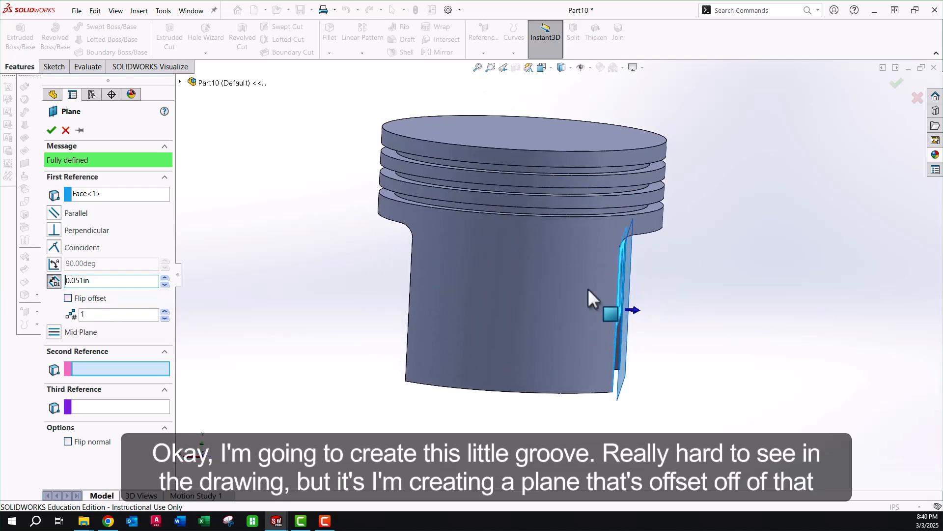
{"action": "left_click", "coordinate": [67, 299]}
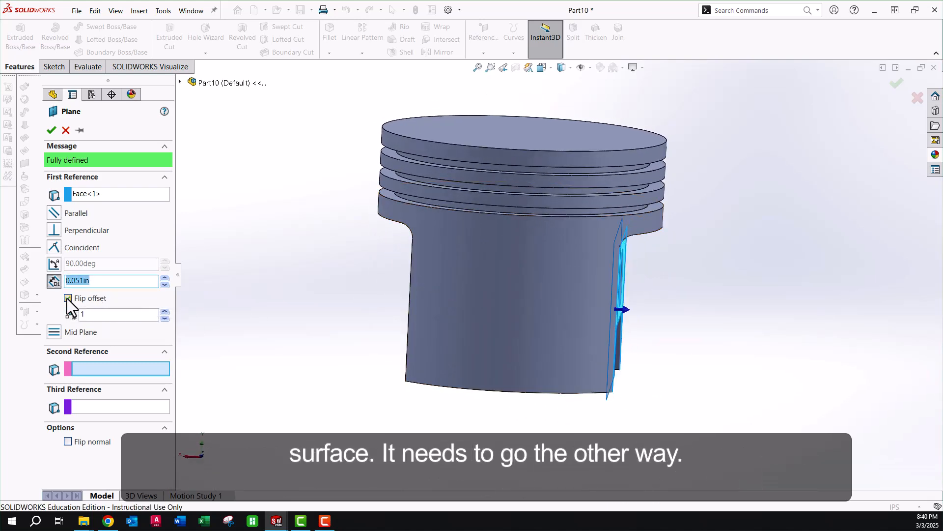
{"action": "left_click", "coordinate": [51, 130]}
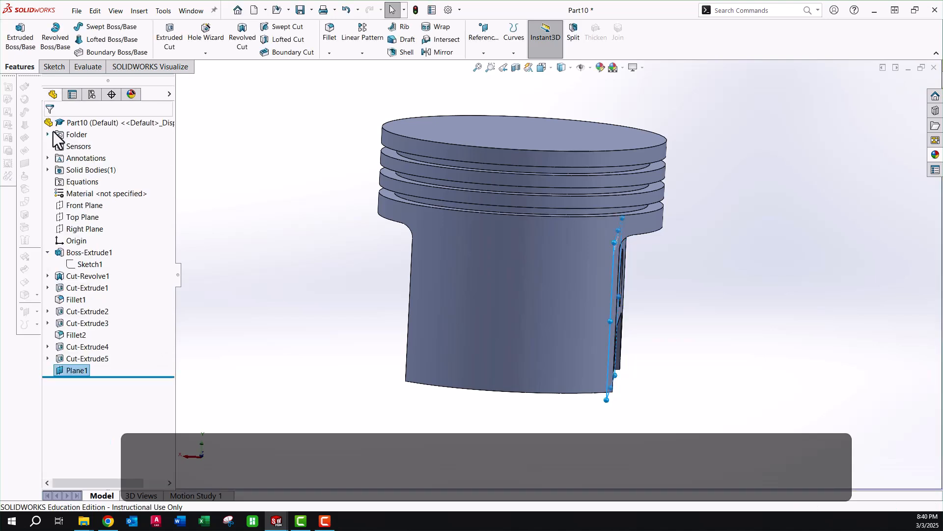
- Start a sketch on the new offset plane and draw a circle of about 0.31 in radius concentric with the pin hole
{"action": "middle_click_drag", "start_coordinate": [529, 163], "coordinate": [715, 195]}
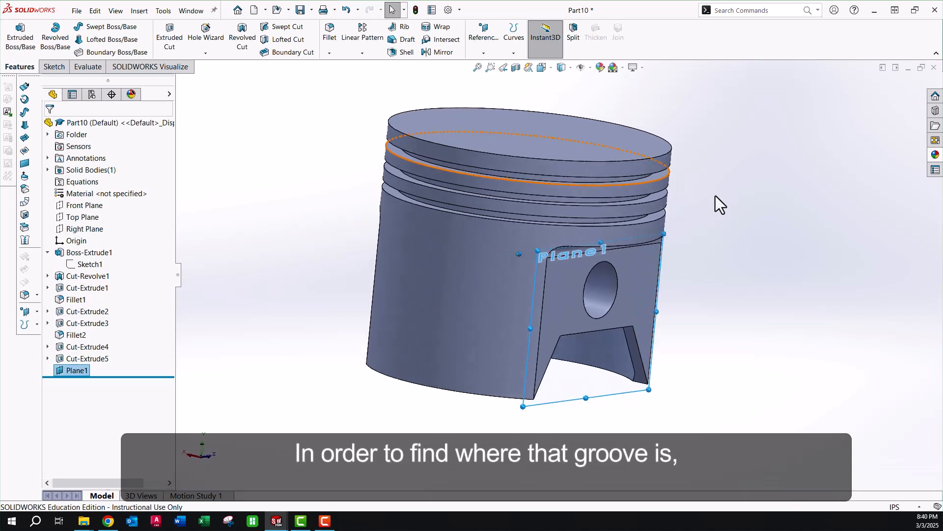
{"action": "left_click", "coordinate": [58, 68]}
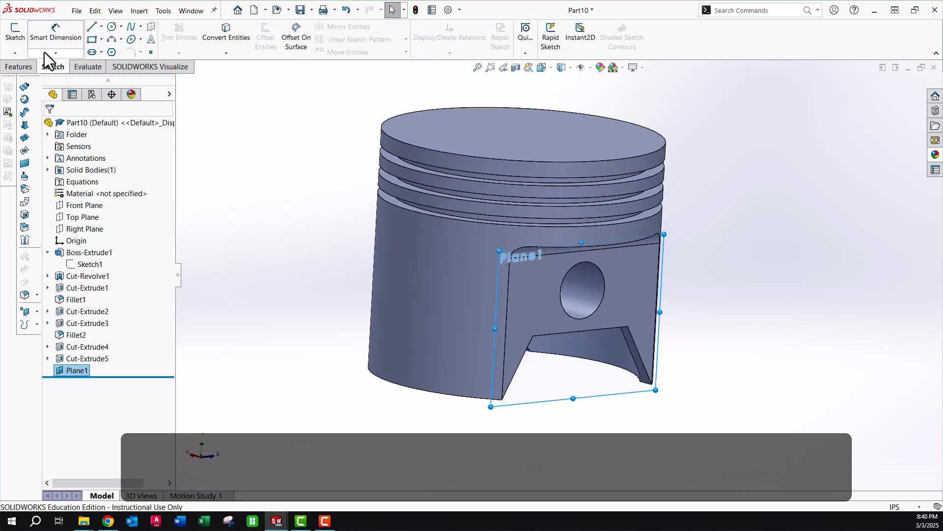
{"action": "left_click", "coordinate": [16, 33]}
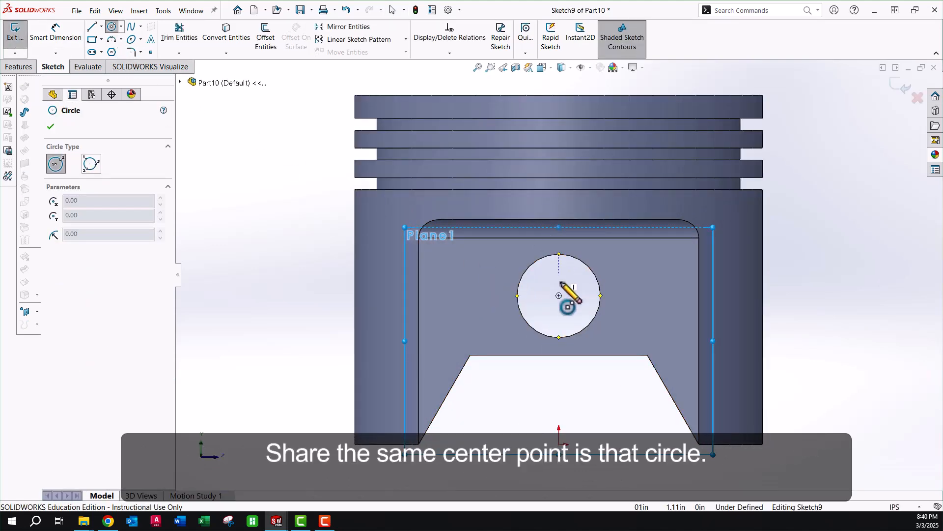
{"action": "left_click", "coordinate": [559, 296]}
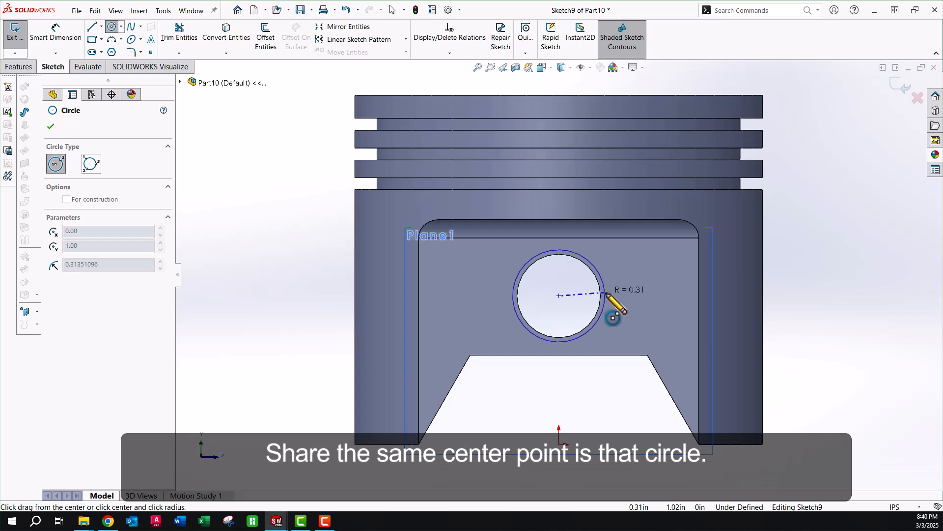
{"action": "left_click", "coordinate": [607, 294]}
{"action": "key", "text": "Escape"}
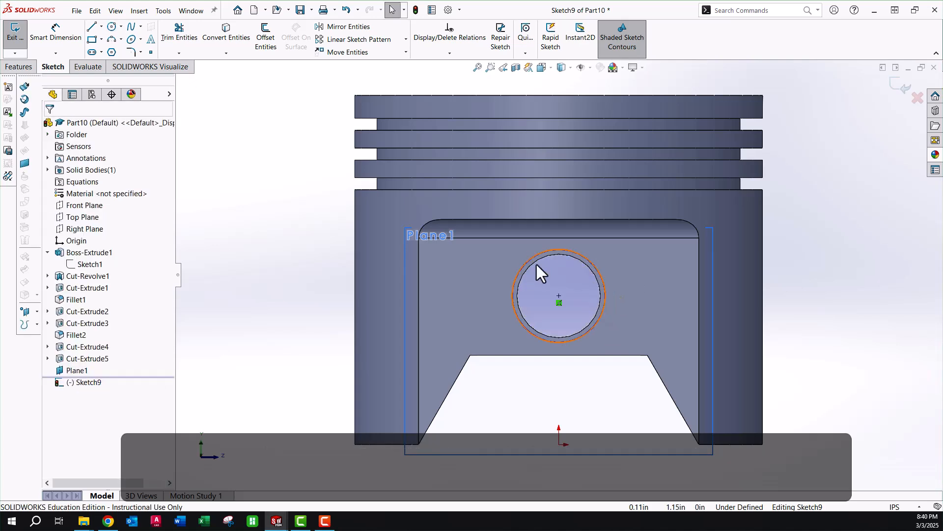
- Set the concentric circle's diameter to 0.596 in and finish the sketch
{"action": "left_click", "coordinate": [58, 38]}
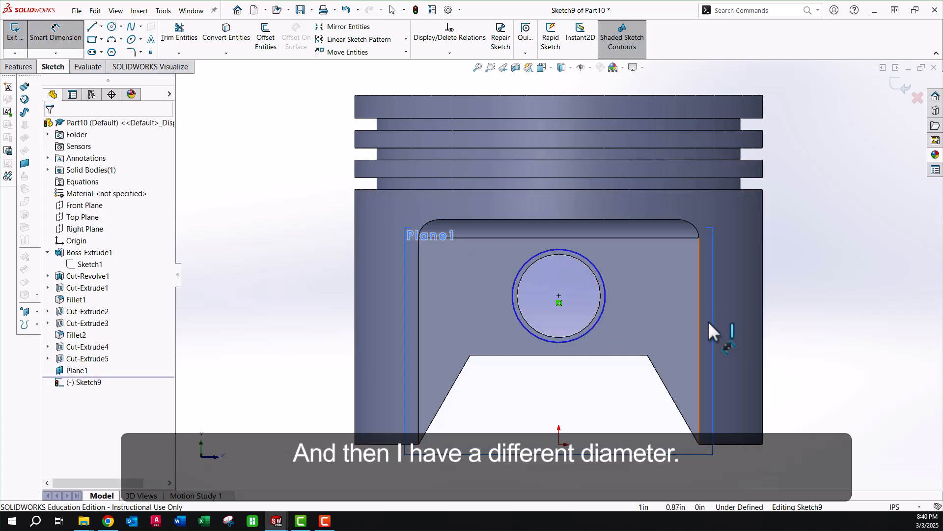
{"action": "left_click", "coordinate": [588, 336]}
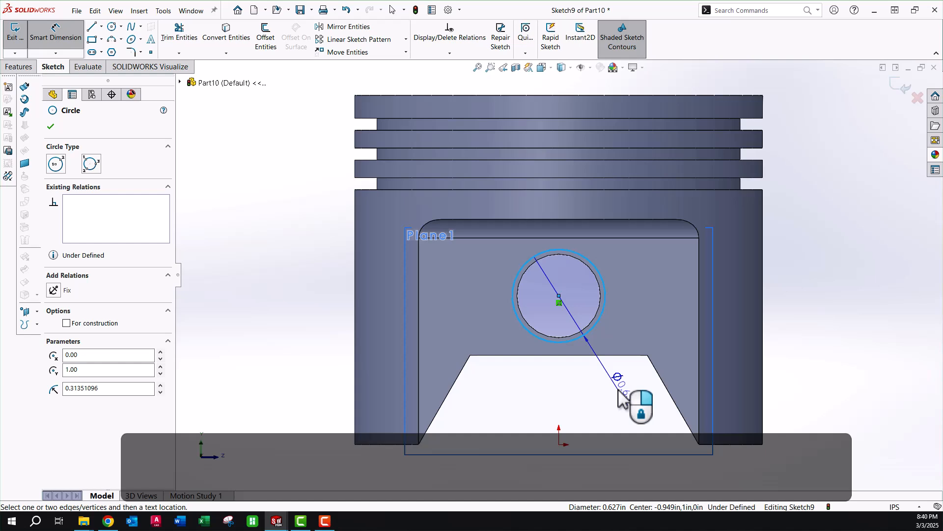
{"action": "left_click", "coordinate": [620, 389]}
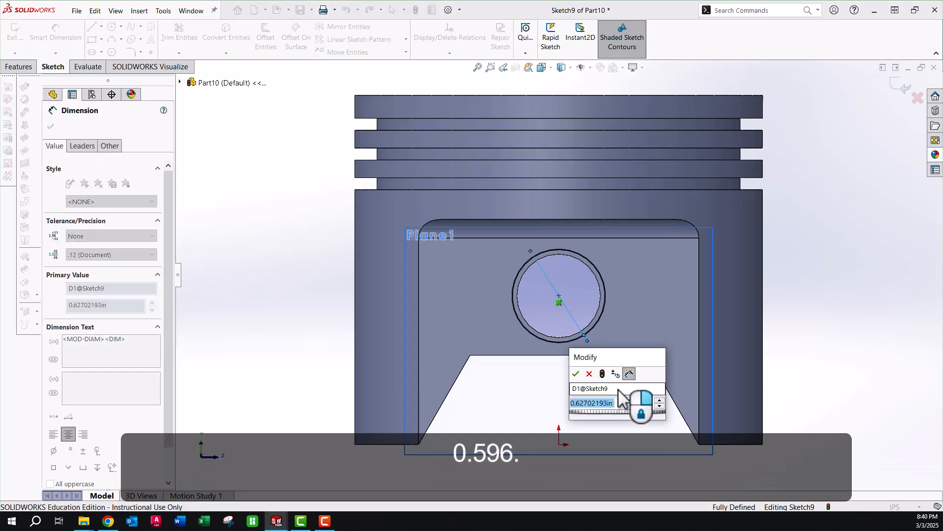
{"action": "type", "text": "."}
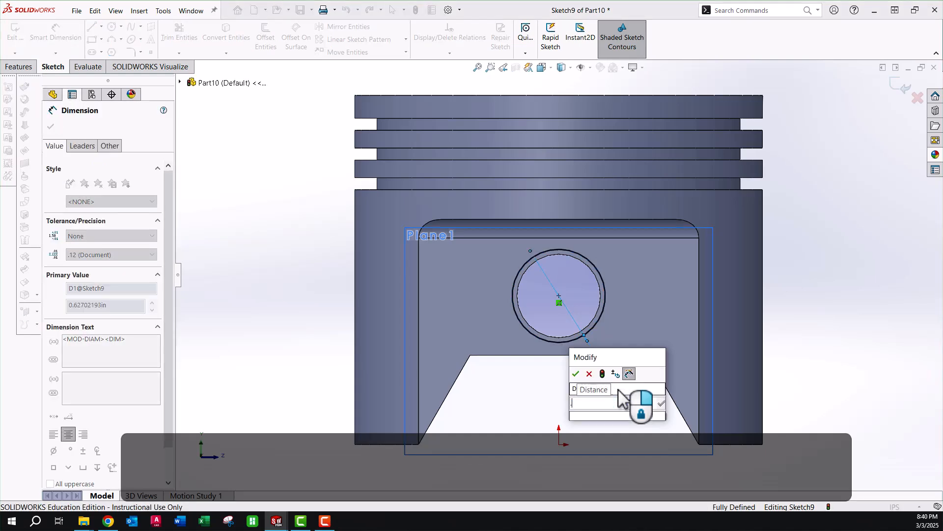
{"action": "type", "text": "596"}
{"action": "key", "text": "Return"}
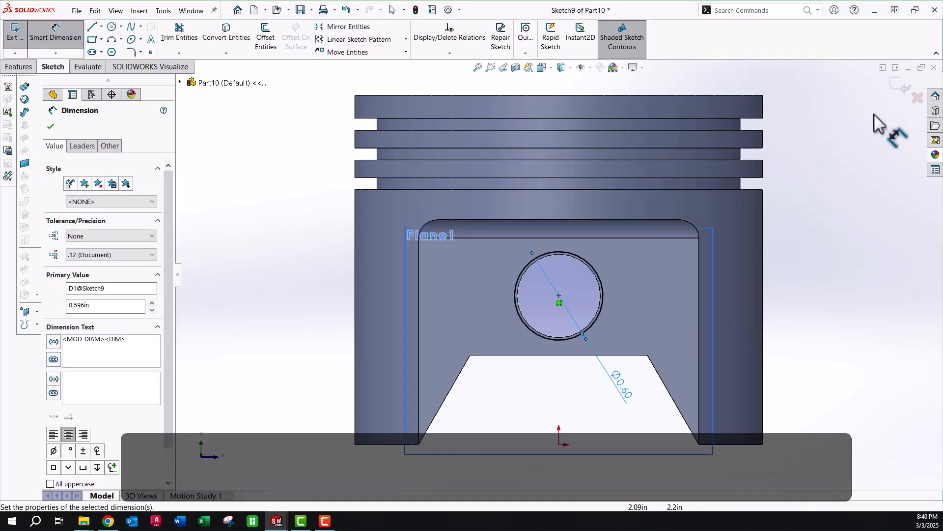
{"action": "left_click", "coordinate": [894, 85]}
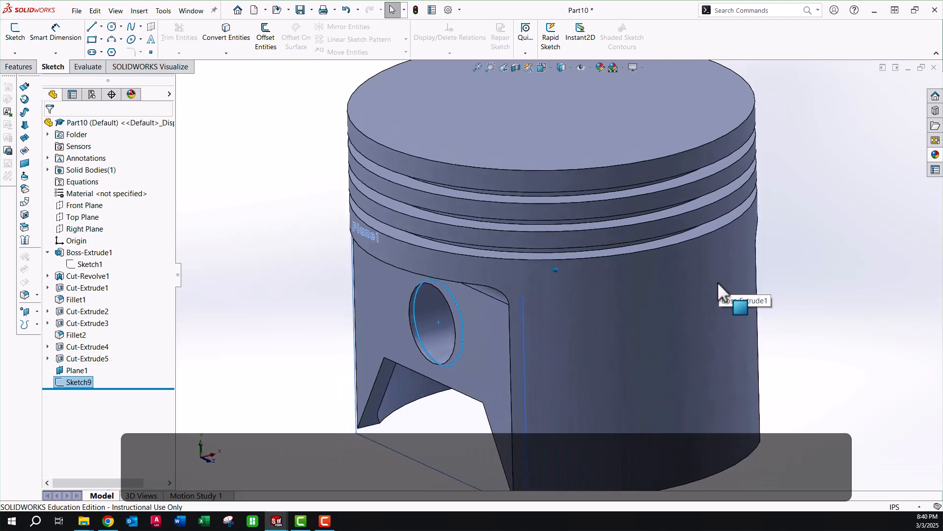
- Cut-extrude the 0.596 in circle sketch with a Blind depth of 0.039 in to form the groove inside the pin hole
{"action": "left_click", "coordinate": [25, 69]}
{"action": "left_click", "coordinate": [173, 27]}
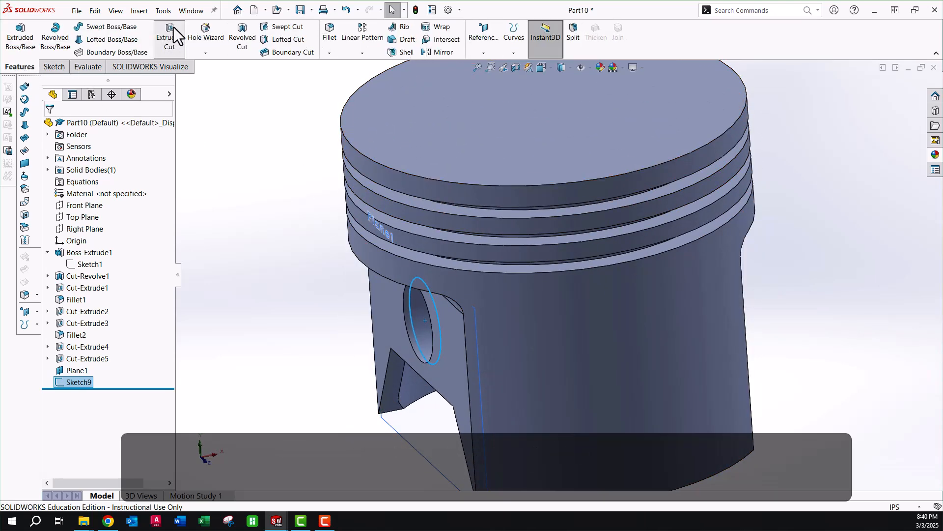
{"action": "left_click", "coordinate": [84, 196]}
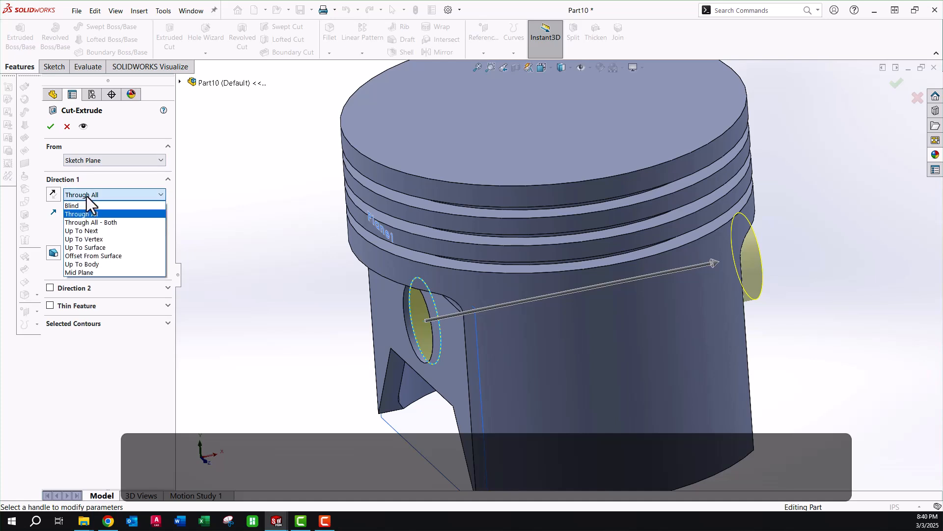
{"action": "left_click", "coordinate": [84, 203]}
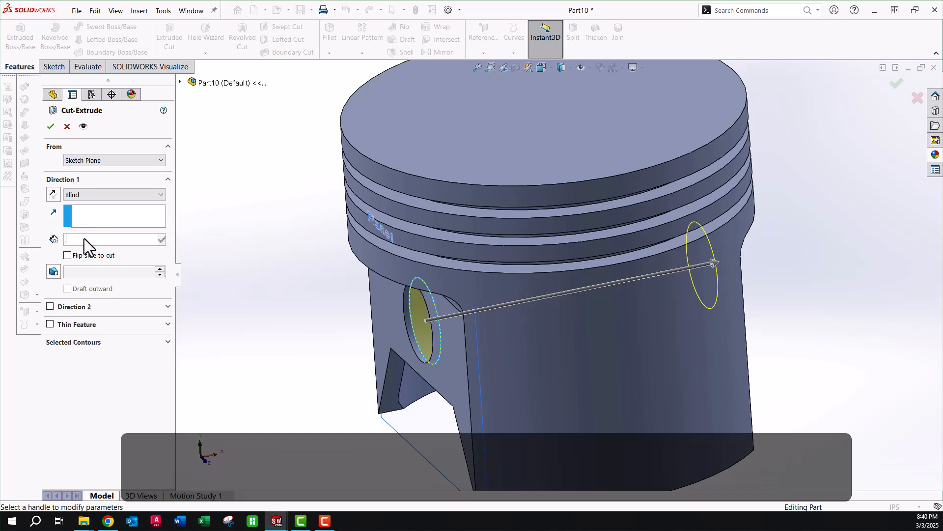
{"action": "type", "text": ".039"}
{"action": "key", "text": "Return"}
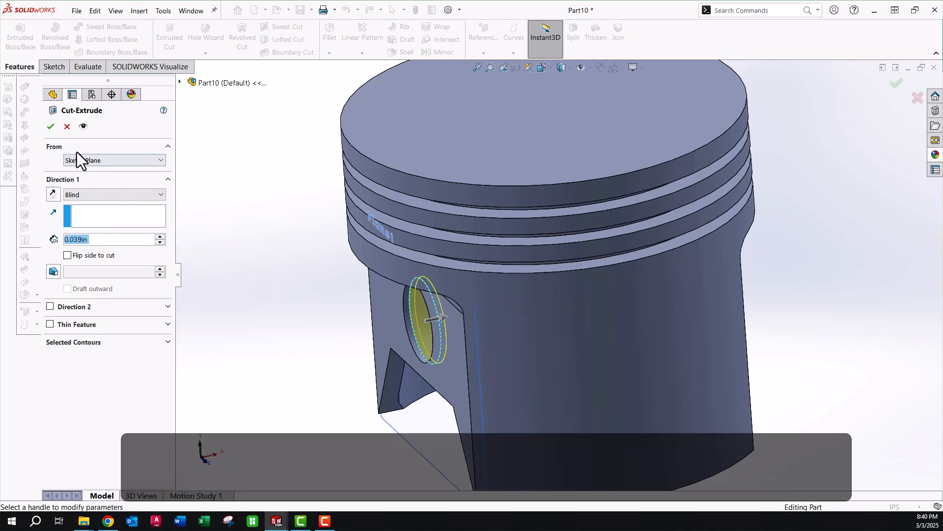
{"action": "left_click", "coordinate": [51, 127]}
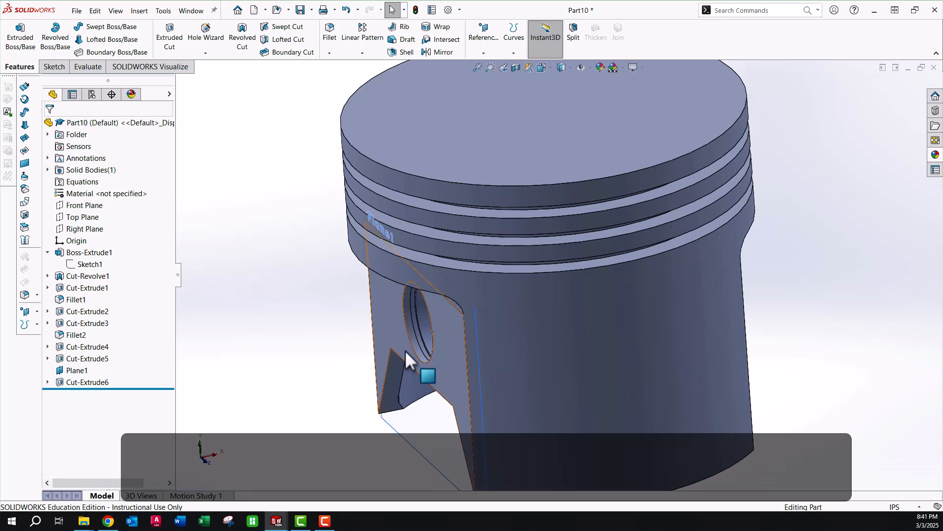
- Examine the new groove inside the pin hole up close and from several angles
{"action": "left_click", "coordinate": [423, 343]}
{"action": "scroll", "coordinate": [429, 351], "scroll_direction": "down", "scroll_amount": 3}
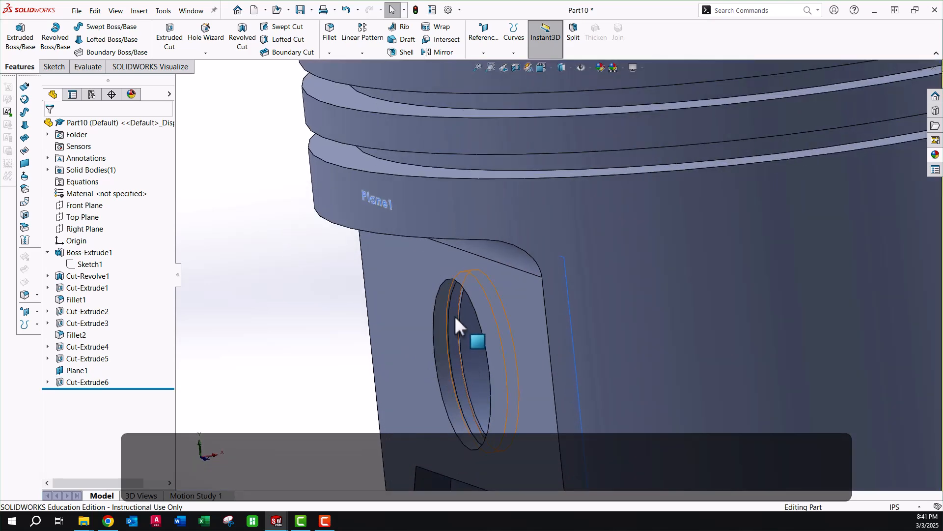
{"action": "middle_click_drag", "start_coordinate": [405, 302], "coordinate": [491, 300]}
{"action": "scroll", "coordinate": [512, 300], "scroll_direction": "up", "scroll_amount": 1}
{"action": "scroll", "coordinate": [512, 300], "scroll_direction": "up", "scroll_amount": 8}
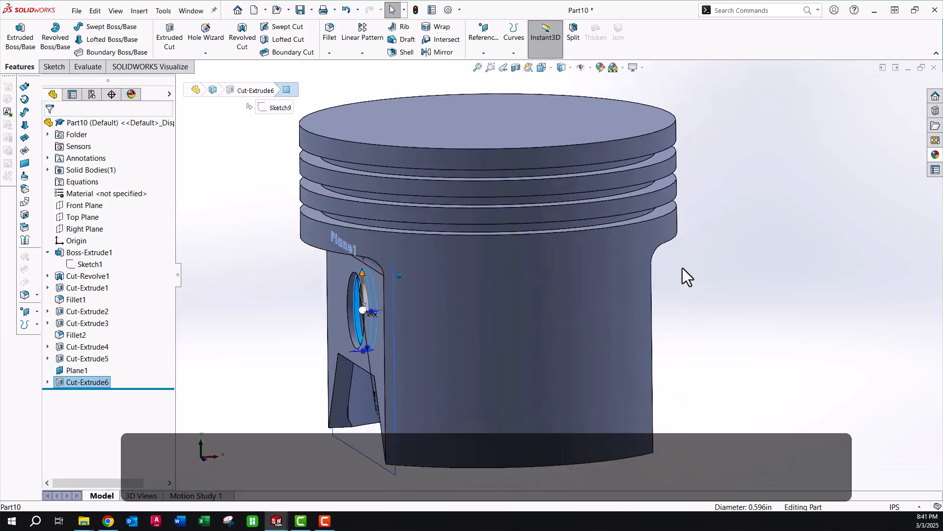
{"action": "middle_click_drag", "start_coordinate": [737, 225], "coordinate": [735, 226]}
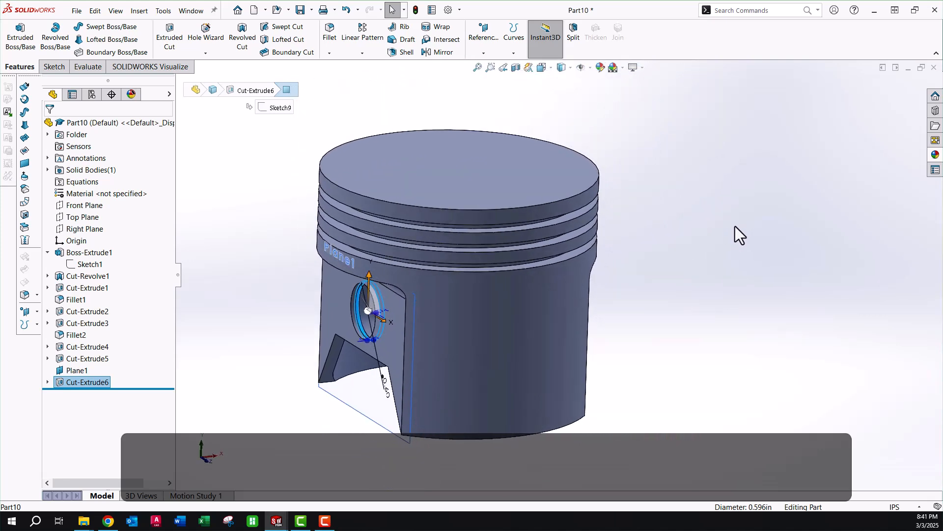
{"action": "left_click", "coordinate": [735, 226]}
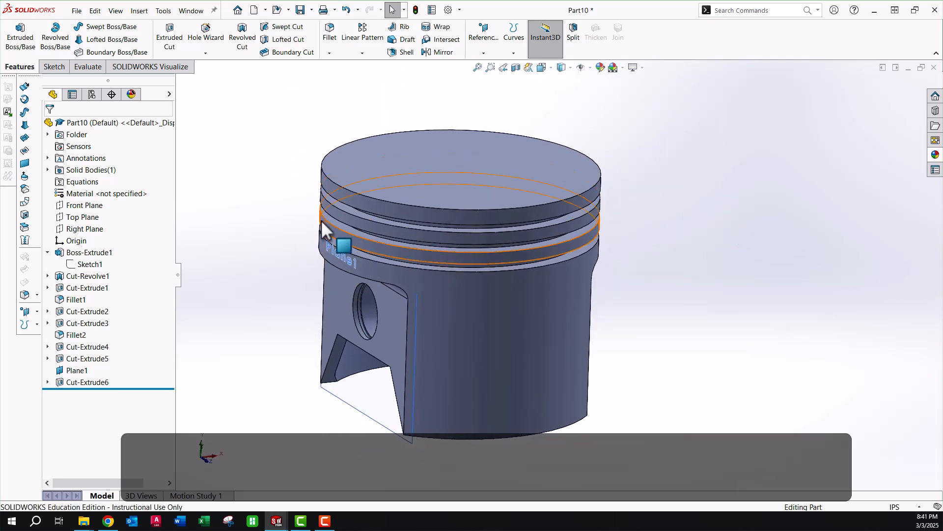
- Mirror the pin hole groove cut as a feature about the Right Plane
{"action": "left_click", "coordinate": [434, 54]}
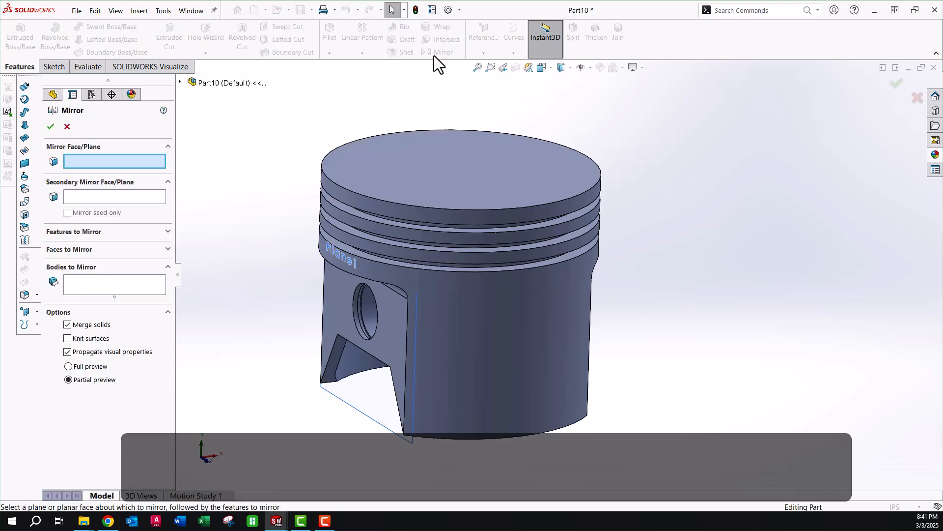
{"action": "left_click", "coordinate": [180, 82]}
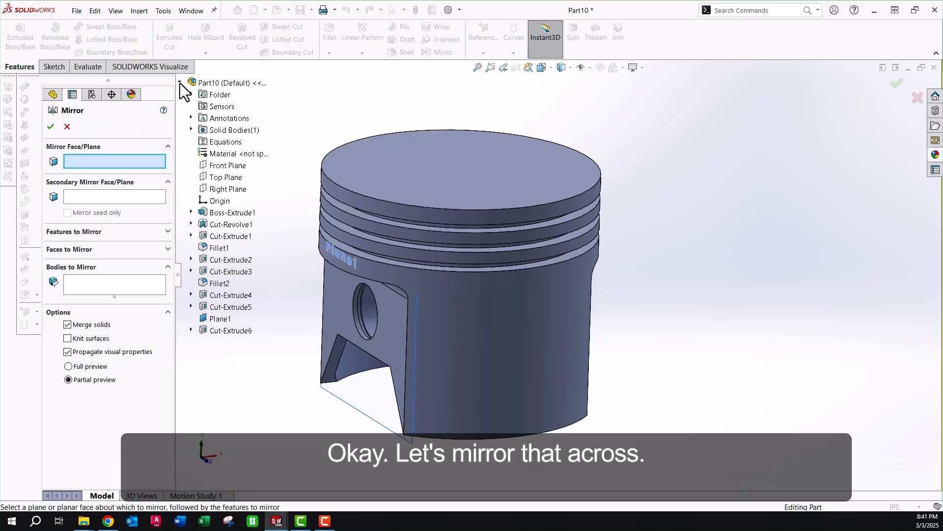
{"action": "left_click", "coordinate": [221, 187]}
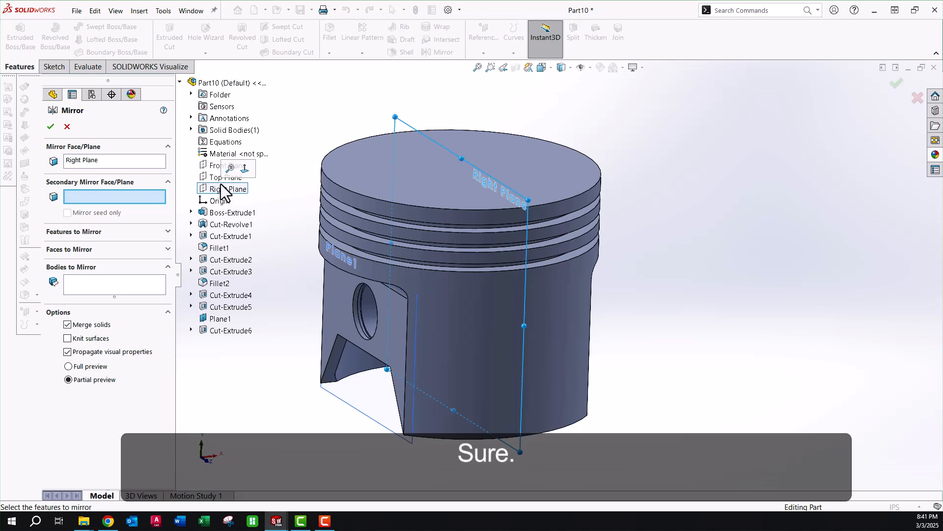
{"action": "left_click", "coordinate": [96, 231]}
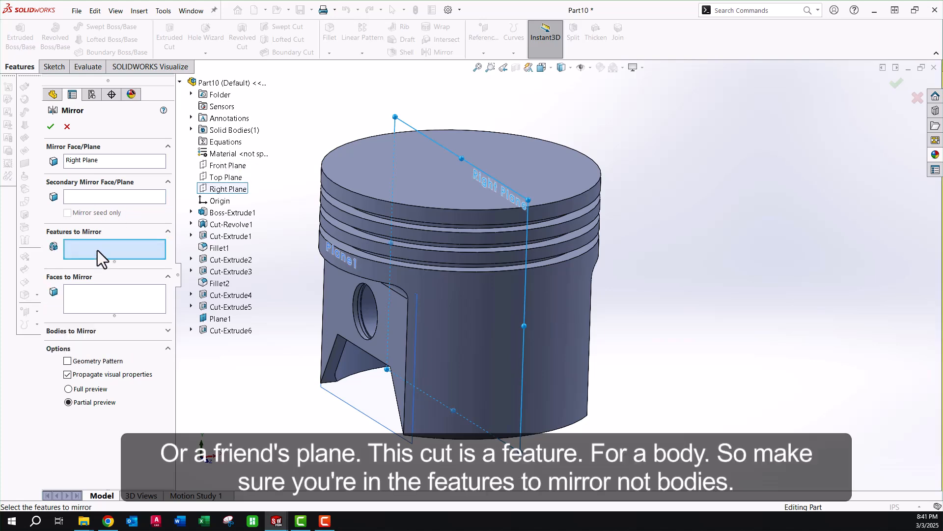
{"action": "scroll", "coordinate": [363, 318], "scroll_direction": "down", "scroll_amount": 3}
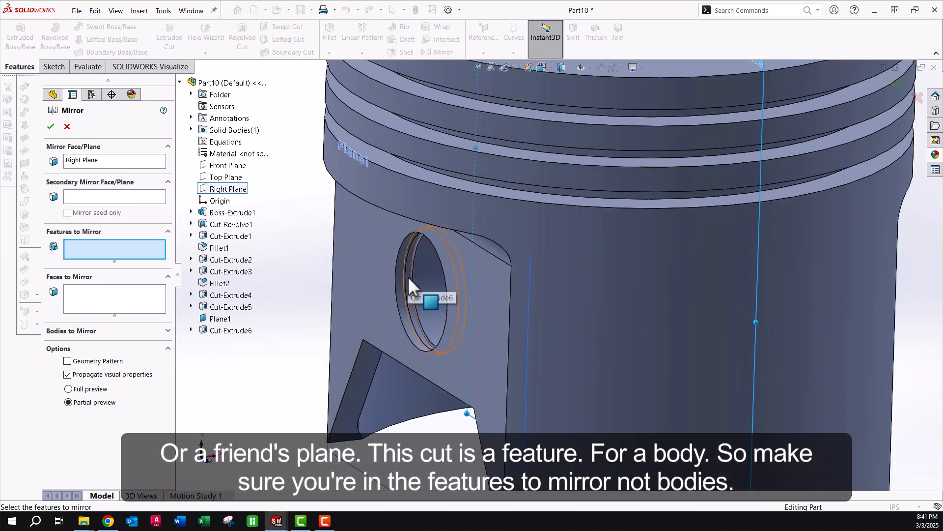
{"action": "left_click", "coordinate": [408, 276]}
{"action": "key", "text": "f"}
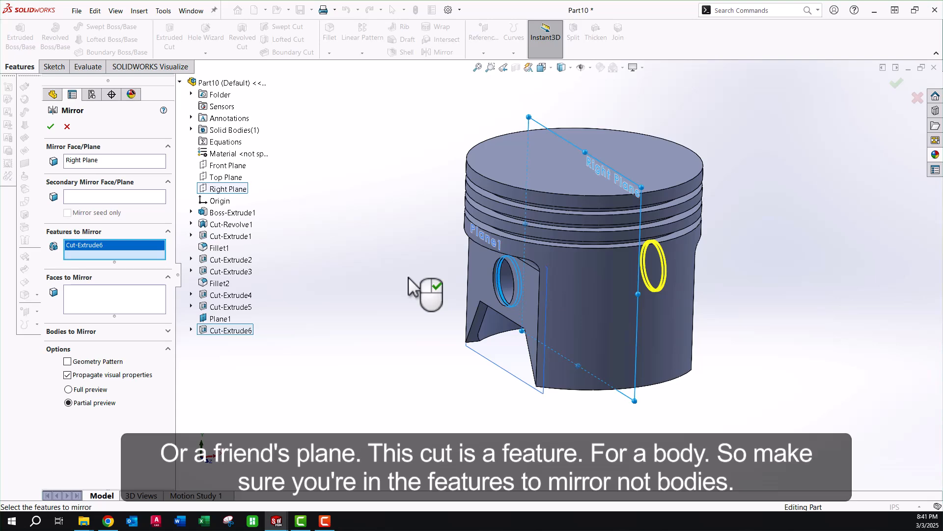
{"action": "left_click", "coordinate": [51, 126]}
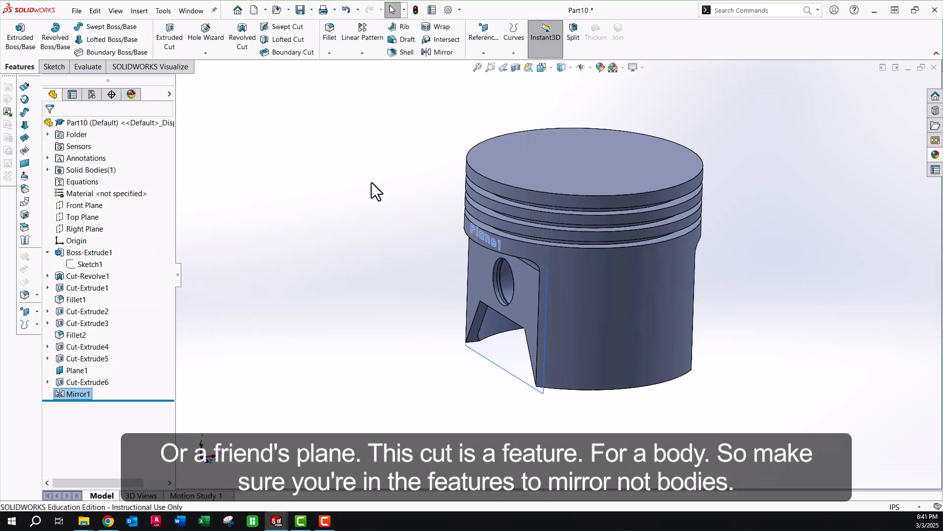
- Check the mirrored groove in the opposite pin hole, and hide the offset reference plane
{"action": "middle_click_drag", "start_coordinate": [372, 182], "coordinate": [668, 295]}
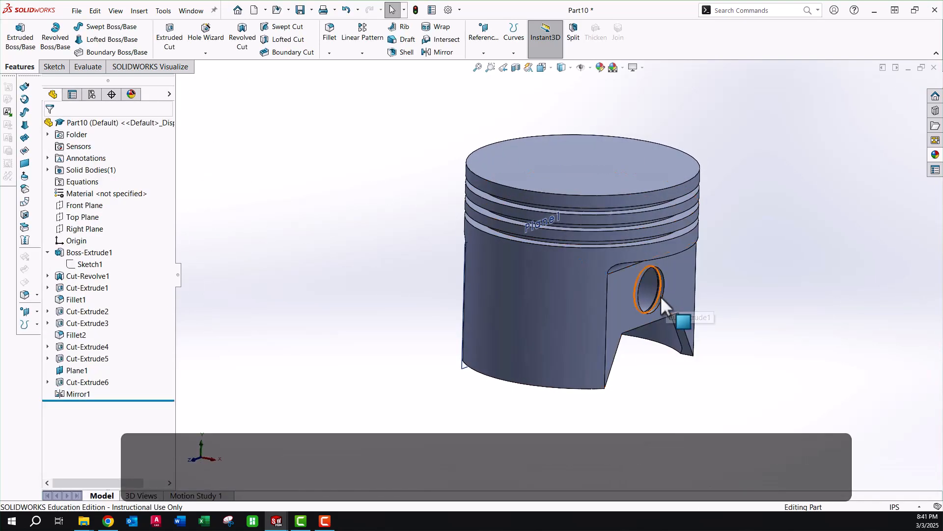
{"action": "scroll", "coordinate": [654, 295], "scroll_direction": "down", "scroll_amount": 4}
{"action": "scroll", "coordinate": [624, 287], "scroll_direction": "up", "scroll_amount": 5}
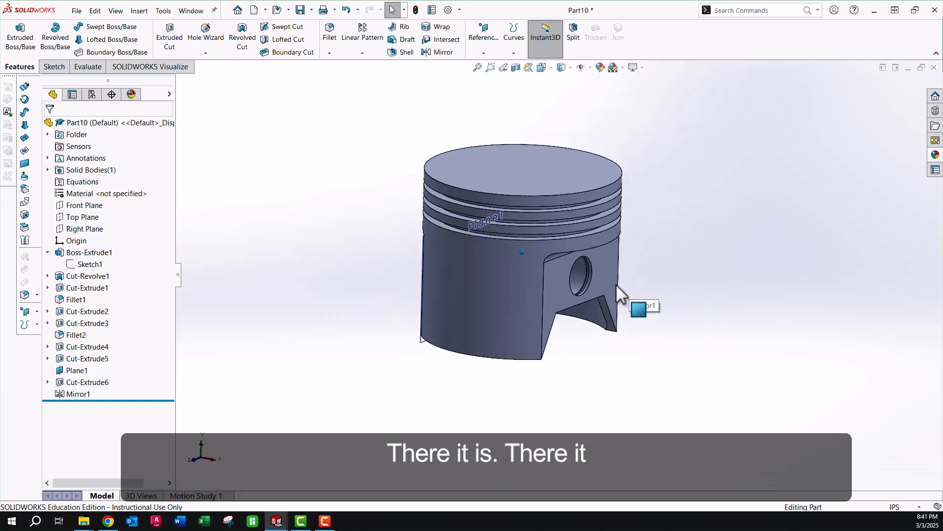
{"action": "middle_click_drag", "start_coordinate": [618, 287], "coordinate": [349, 309]}
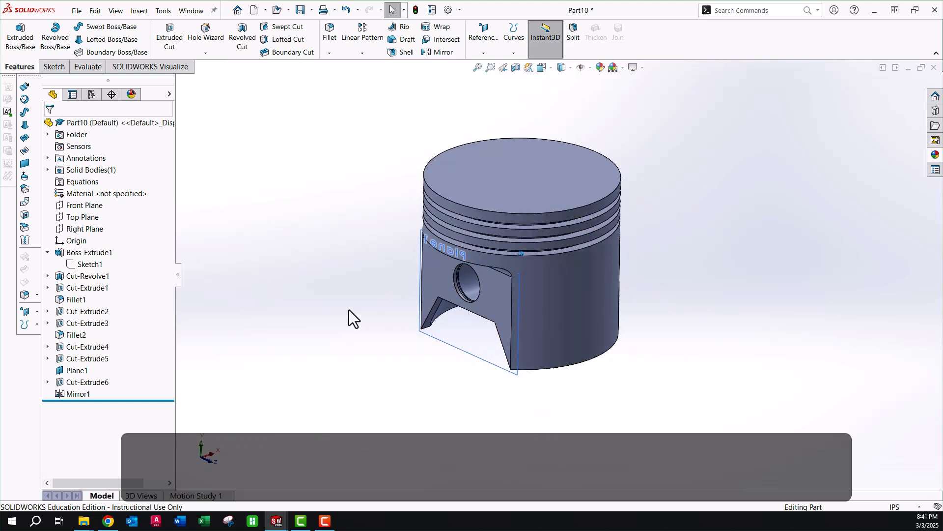
{"action": "left_click", "coordinate": [446, 330]}
{"action": "left_click", "coordinate": [503, 302]}
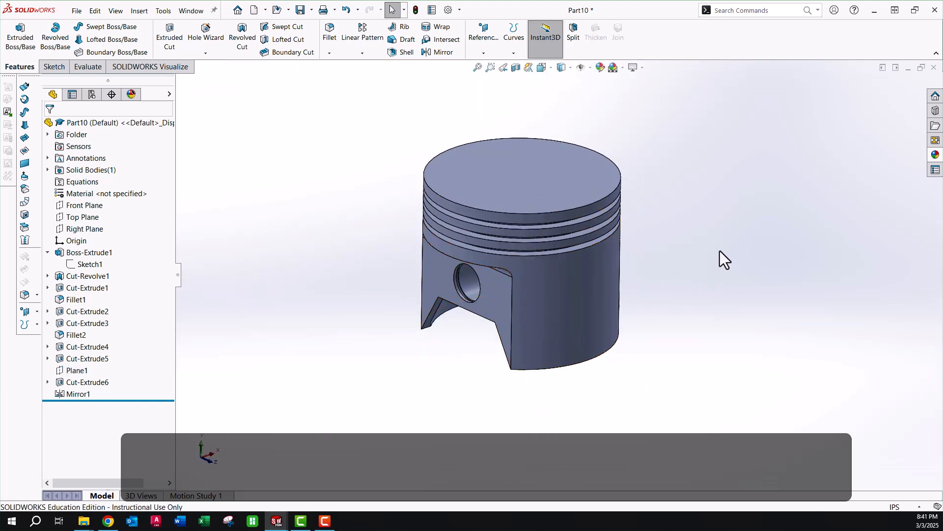
{"action": "key", "text": "f"}
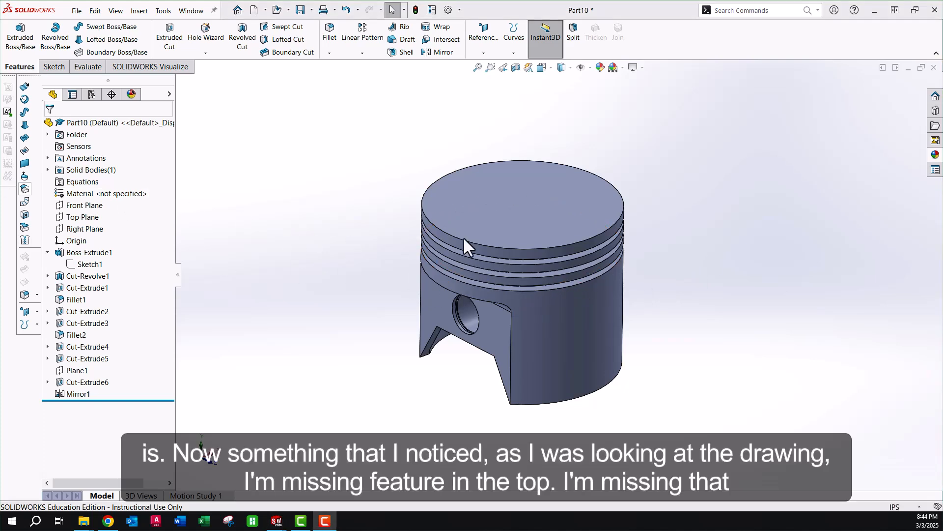
- Start a sketch on the piston's top face and draw a circle of about 1.16 in radius centred on the origin
{"action": "left_click", "coordinate": [499, 185]}
{"action": "left_click", "coordinate": [542, 157]}
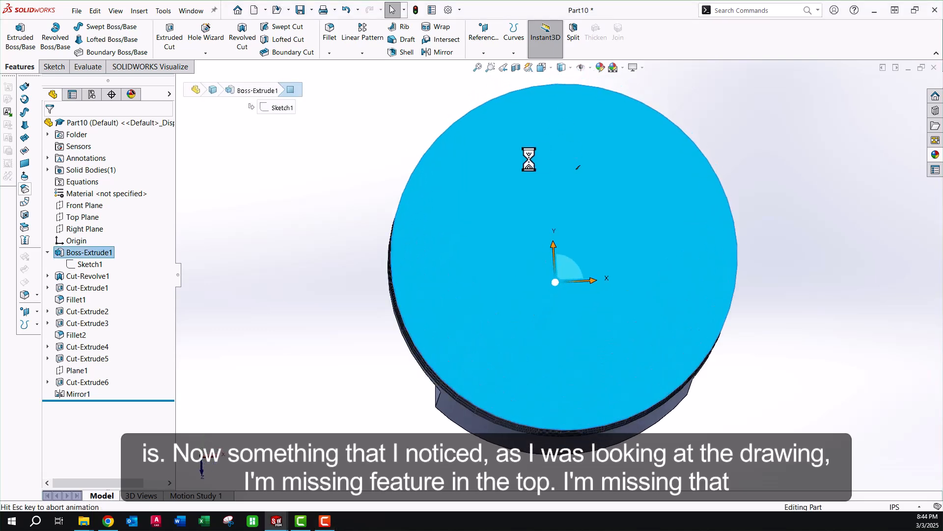
{"action": "left_click", "coordinate": [112, 27]}
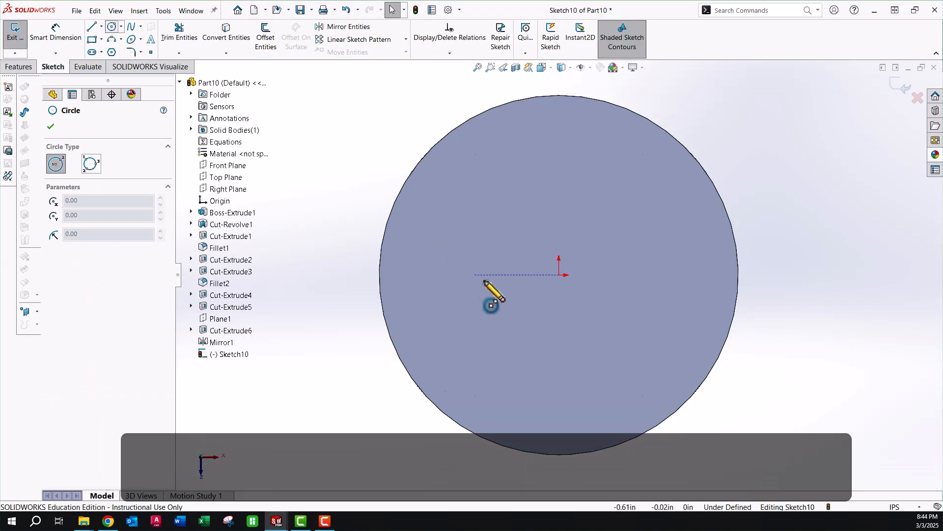
{"action": "left_click", "coordinate": [559, 275]}
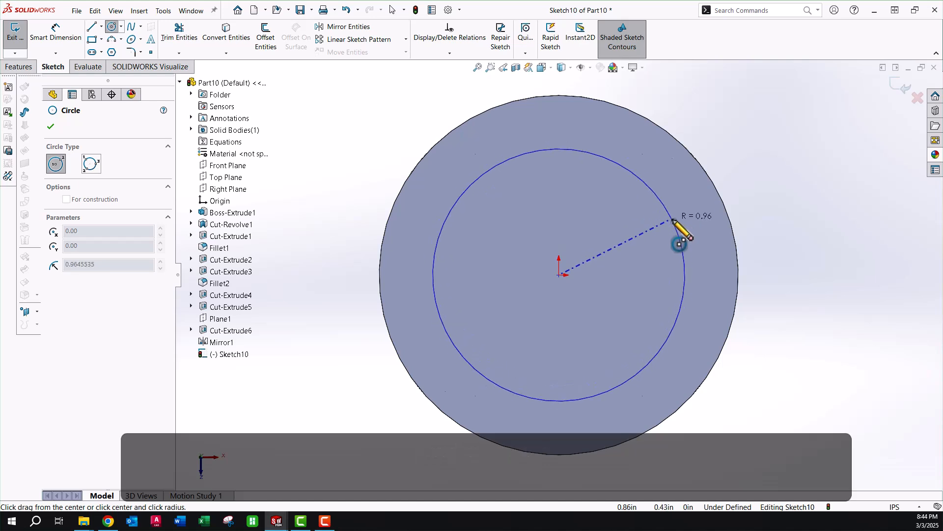
{"action": "left_click", "coordinate": [684, 188]}
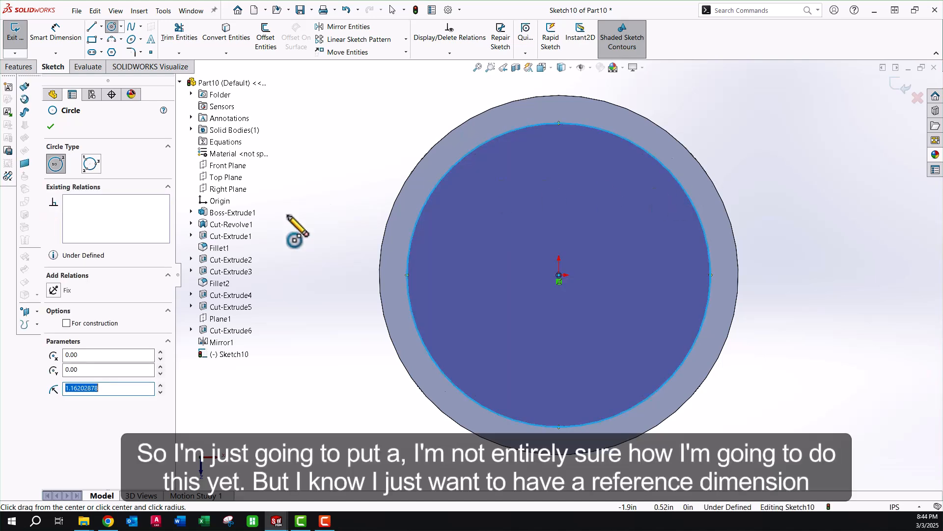
- Set the top face circle's diameter to 2 in and finish the sketch
{"action": "left_click", "coordinate": [56, 32]}
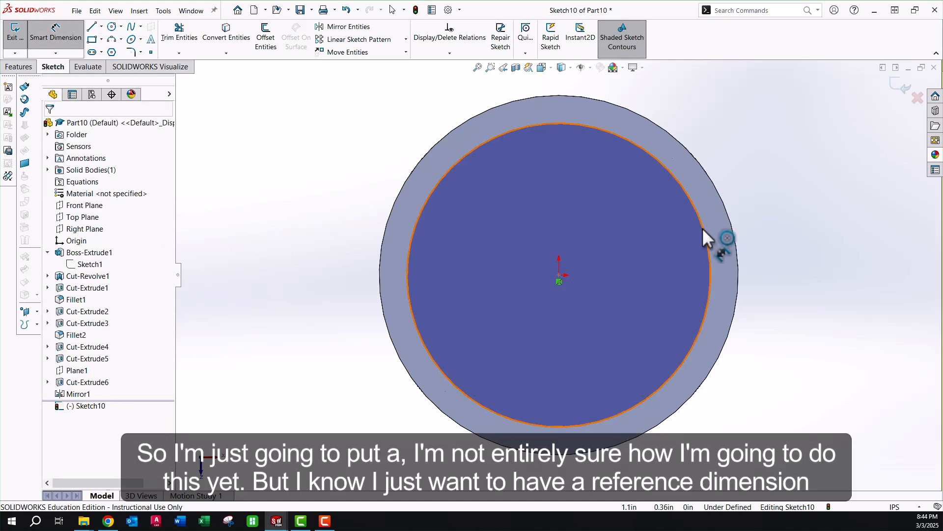
{"action": "left_click", "coordinate": [703, 238]}
{"action": "left_click", "coordinate": [794, 116]}
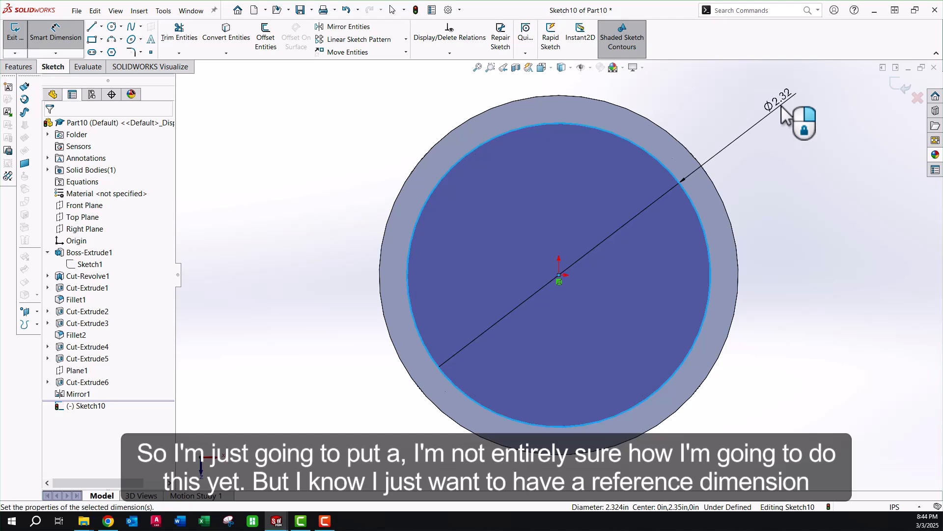
{"action": "type", "text": "2"}
{"action": "key", "text": "Return"}
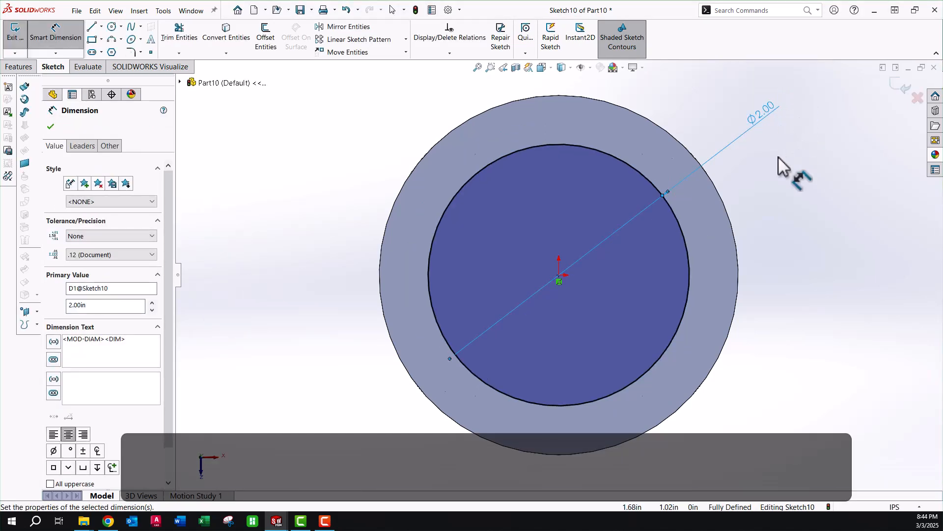
{"action": "left_click", "coordinate": [779, 195]}
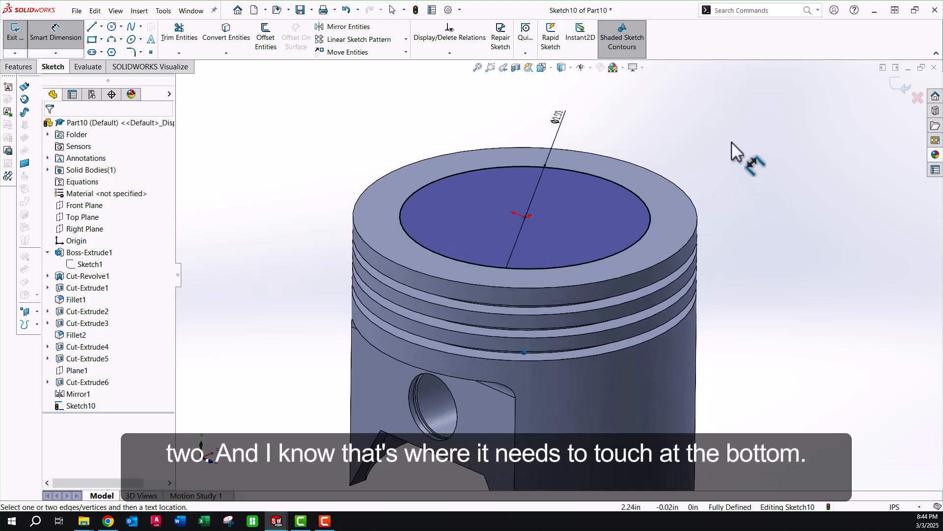
{"action": "left_click", "coordinate": [895, 89]}
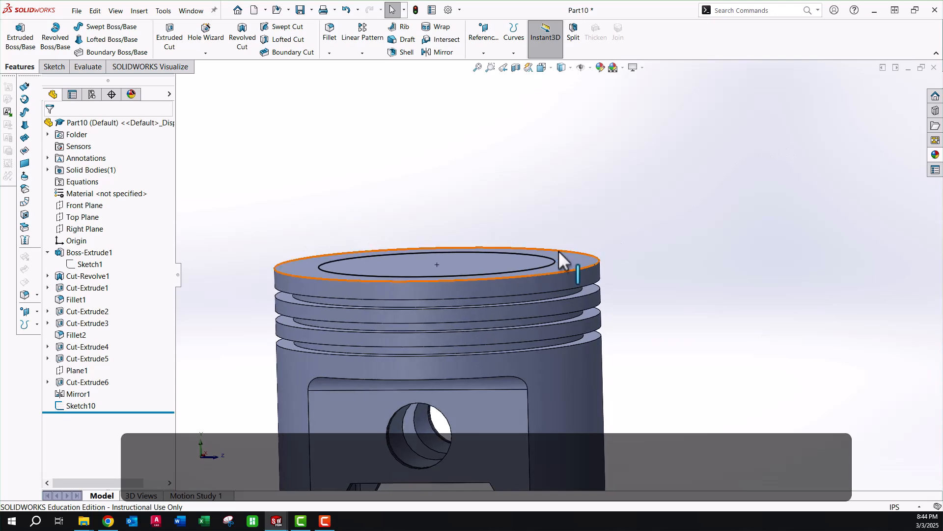
- Start a new sketch on the Front Plane and switch the display style to Hidden Lines Visible
{"action": "left_click", "coordinate": [81, 206]}
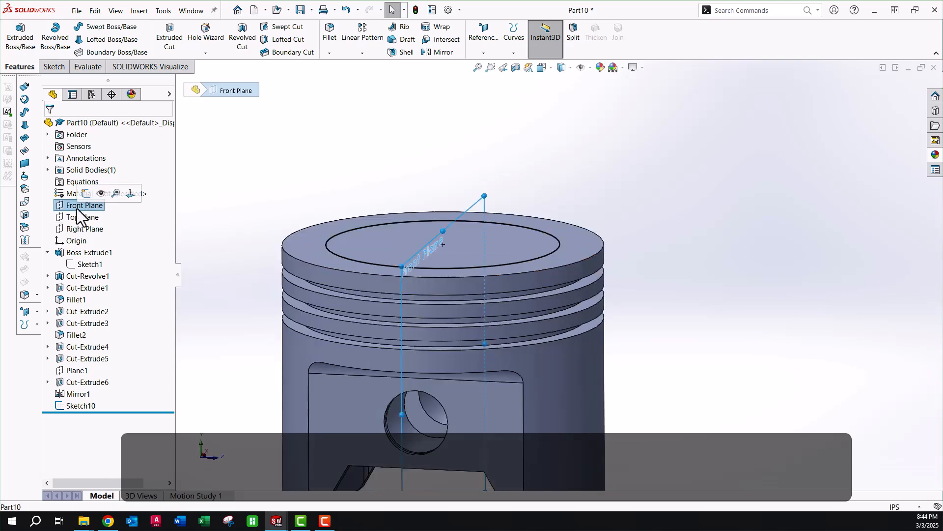
{"action": "left_click", "coordinate": [85, 194]}
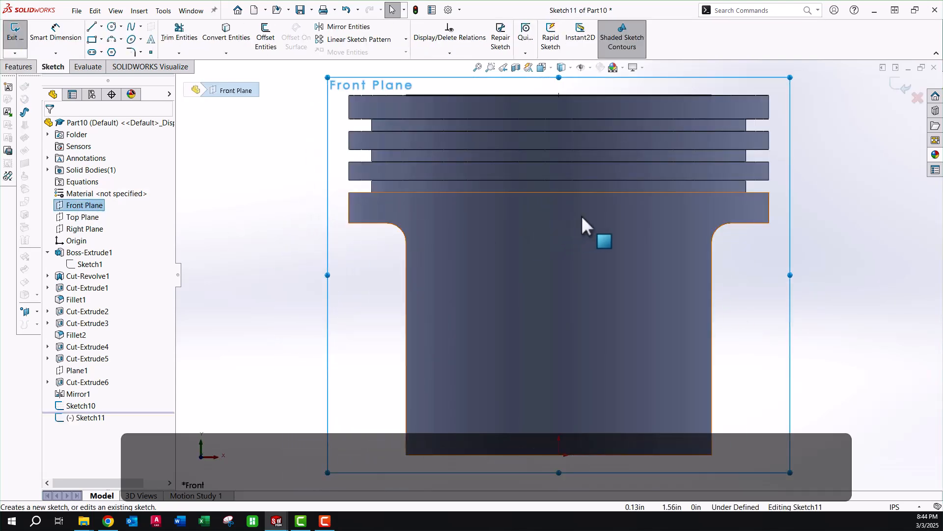
{"action": "left_click", "coordinate": [652, 131]}
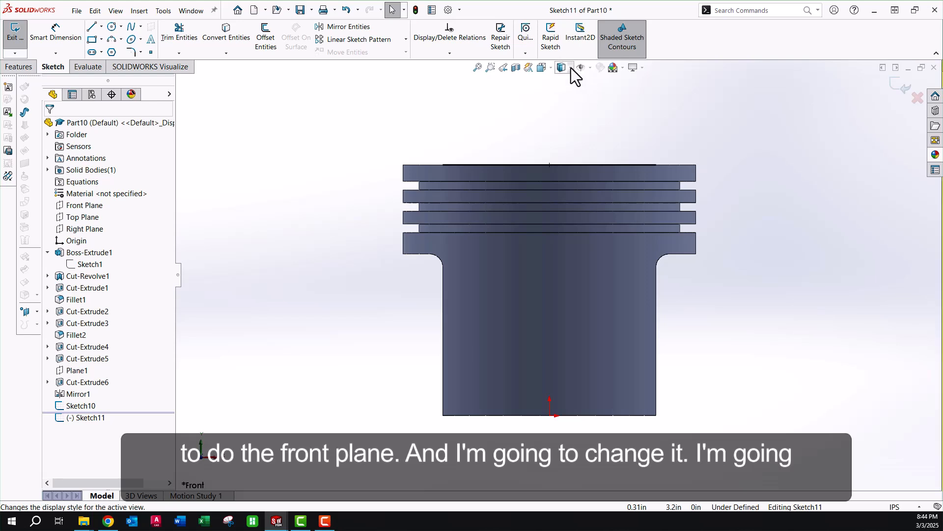
{"action": "left_click", "coordinate": [571, 68]}
{"action": "left_click", "coordinate": [562, 122]}
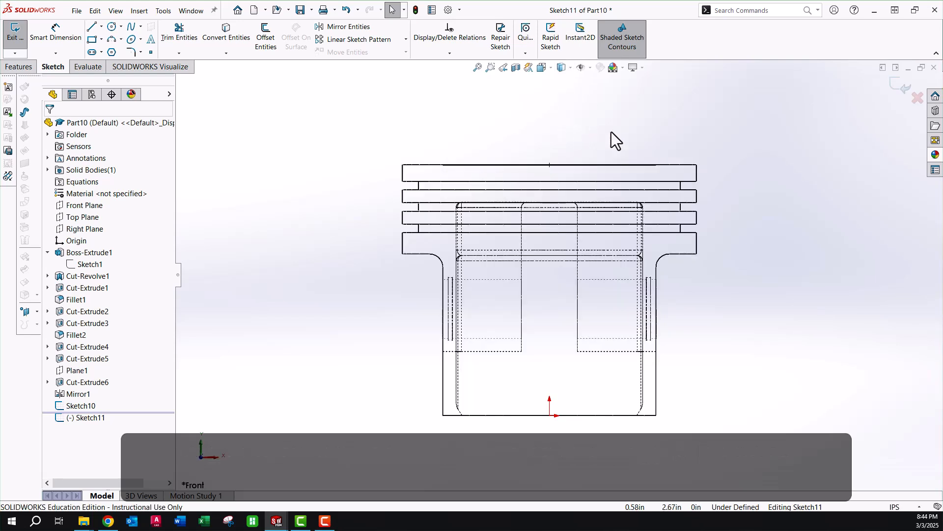
{"action": "scroll", "coordinate": [622, 147], "scroll_direction": "down", "scroll_amount": 3}
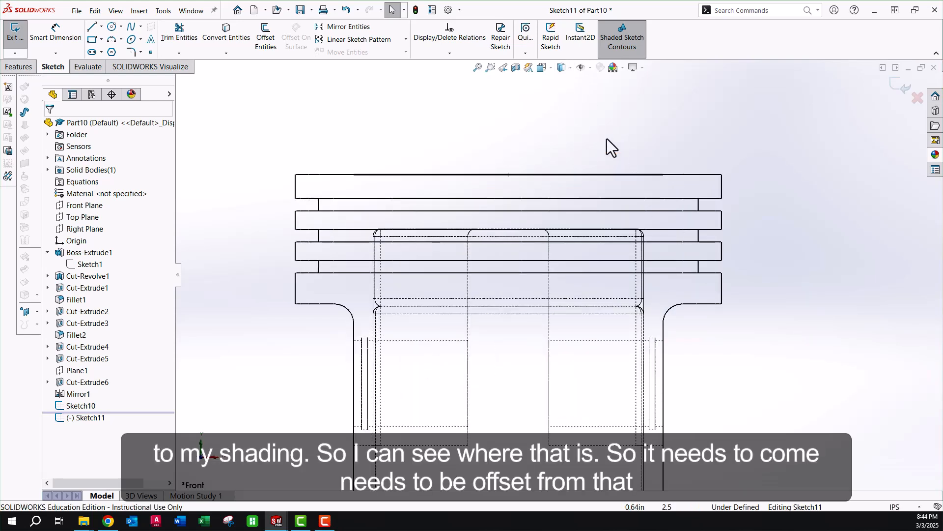
- Draw a short vertical line, about 0.07 in long, downward from the centre of the reference circle on the piston's top face
{"action": "scroll", "coordinate": [632, 148], "scroll_direction": "down", "scroll_amount": 1}
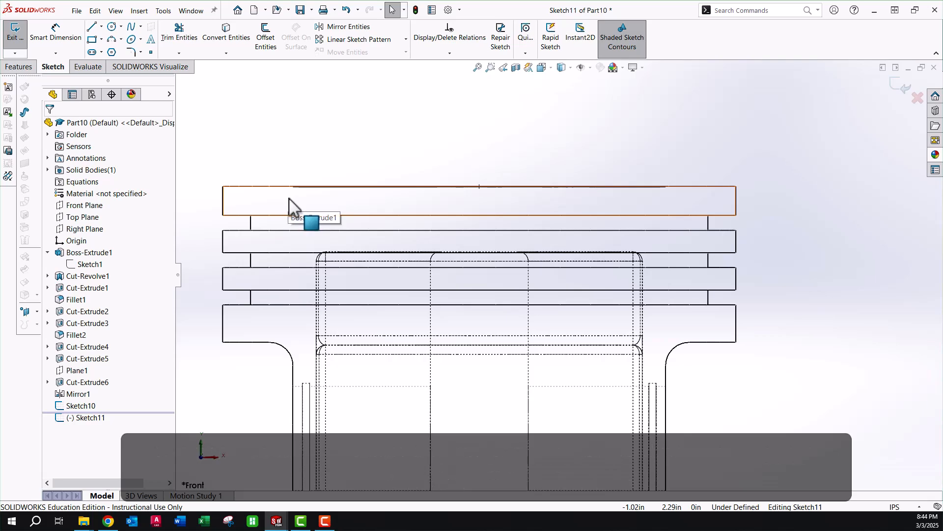
{"action": "middle_click_drag", "start_coordinate": [579, 133], "coordinate": [570, 145]}
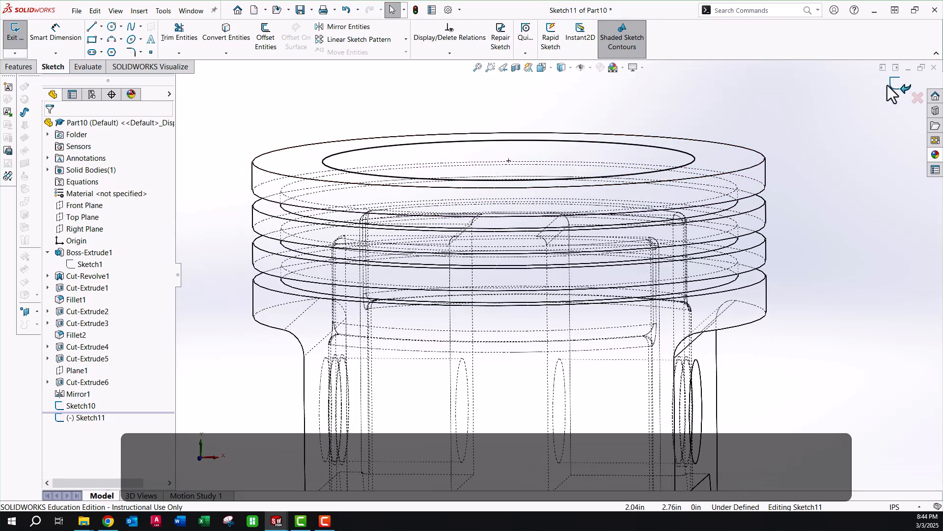
{"action": "middle_click_drag", "start_coordinate": [464, 154], "coordinate": [535, 83]}
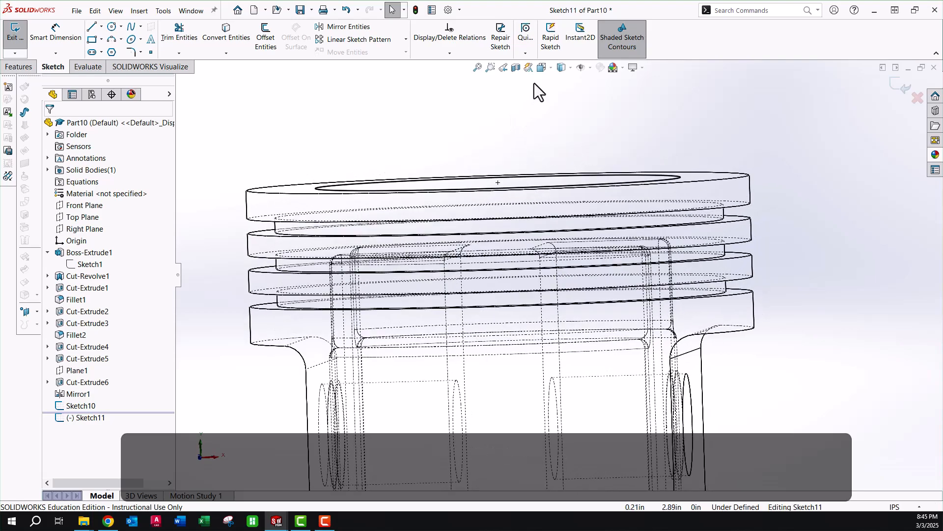
{"action": "left_click", "coordinate": [541, 68]}
{"action": "left_click", "coordinate": [466, 321]}
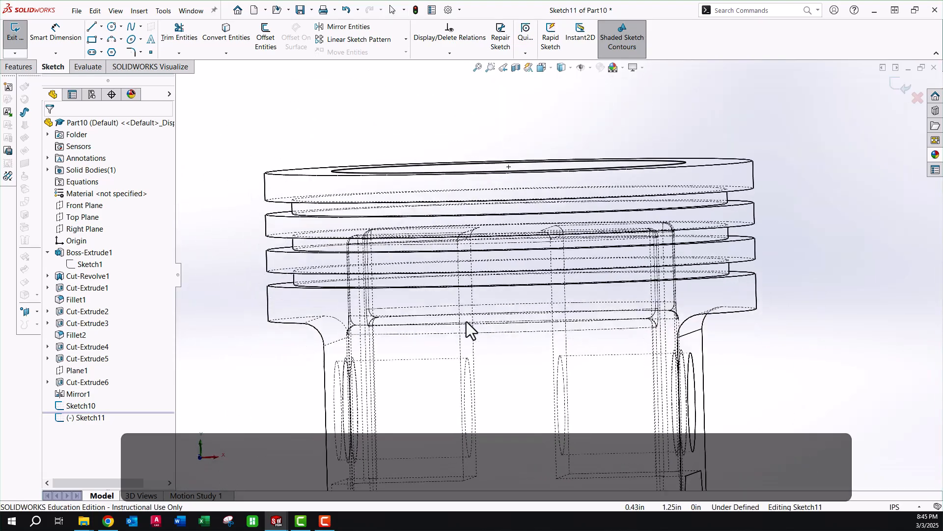
{"action": "left_click", "coordinate": [101, 26]}
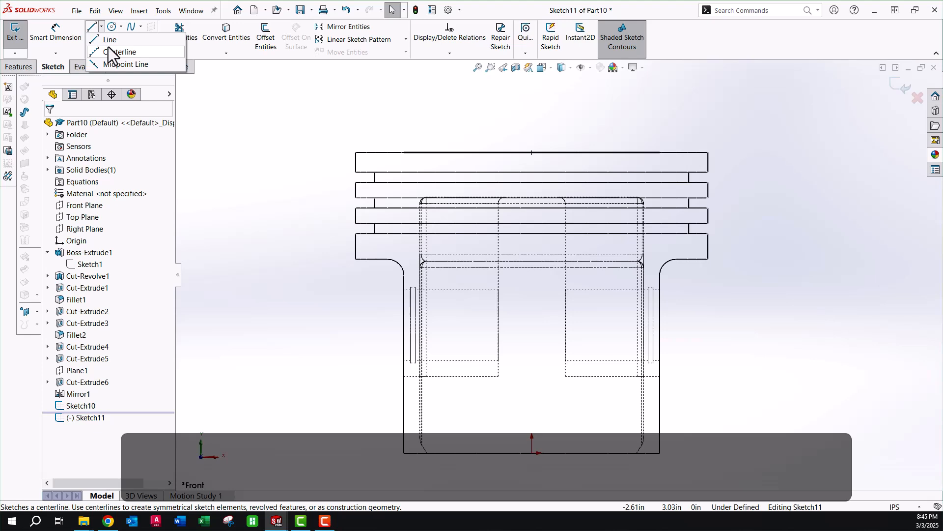
{"action": "left_click", "coordinate": [108, 46]}
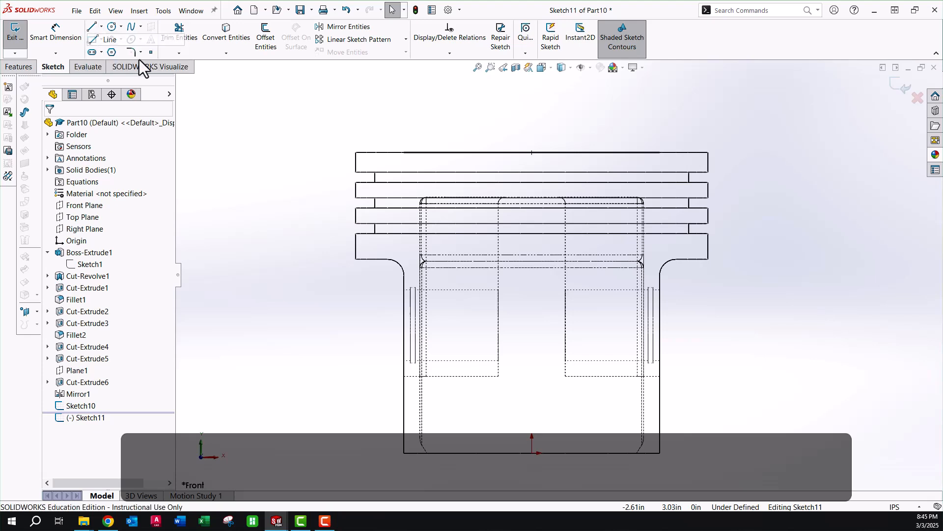
{"action": "left_click", "coordinate": [532, 153]}
{"action": "left_click", "coordinate": [531, 157]}
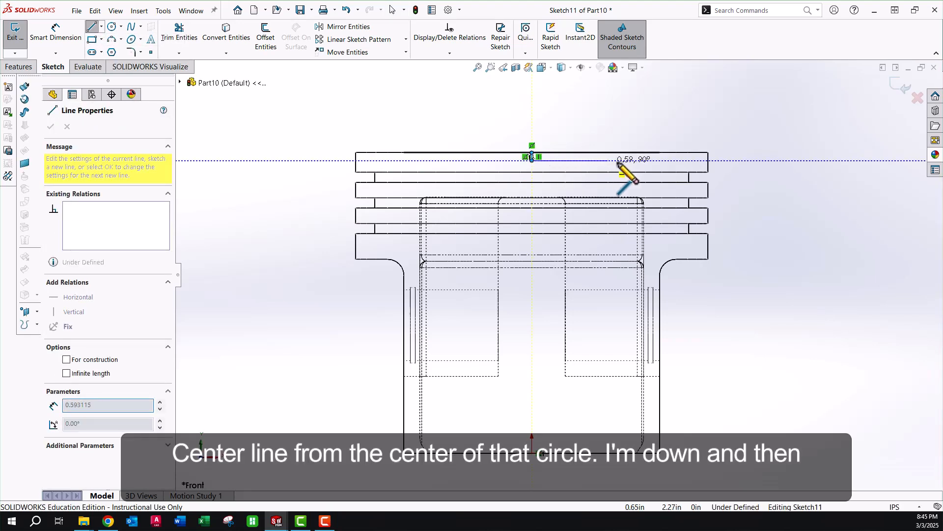
- Continue the profile with a 1 in horizontal line and a tangent arc of about 0.31 in radius curving up past the top face
{"action": "left_click", "coordinate": [659, 160]}
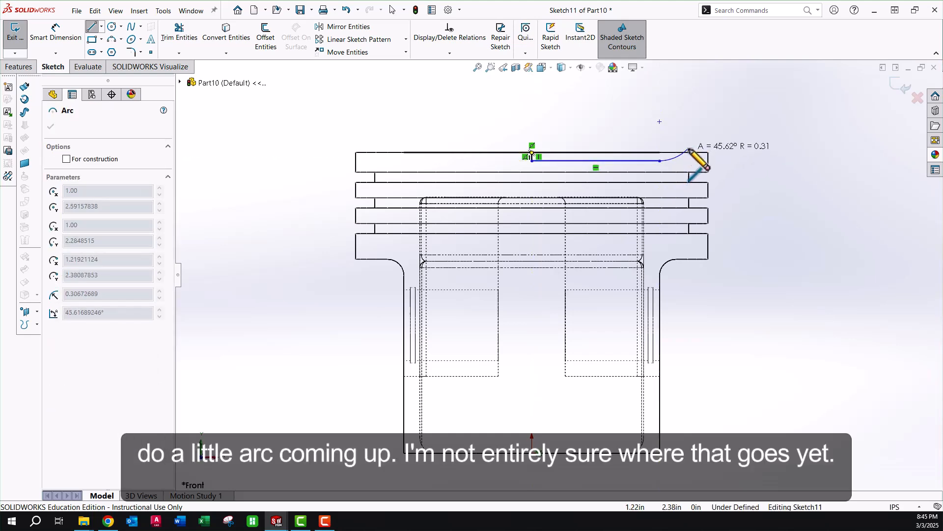
{"action": "left_click", "coordinate": [689, 148]}
{"action": "scroll", "coordinate": [693, 152], "scroll_direction": "up", "scroll_amount": 3}
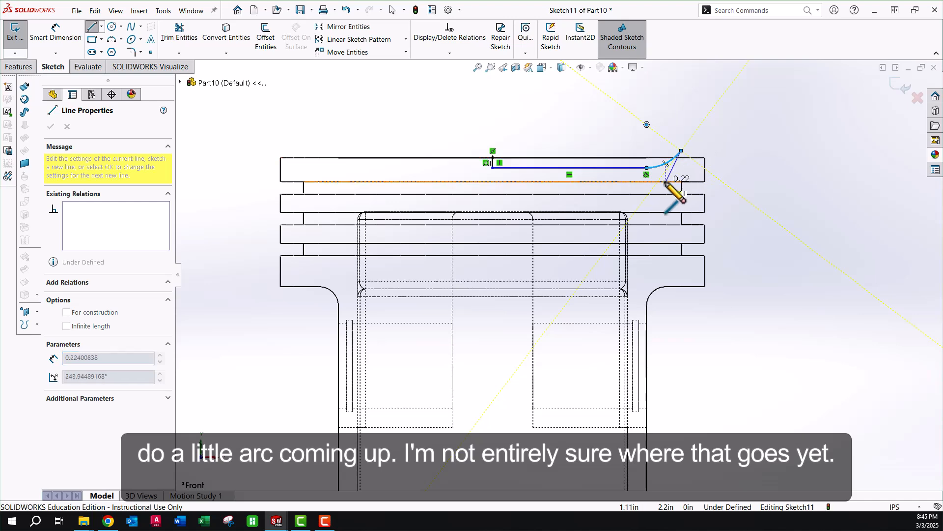
{"action": "key", "text": "Escape"}
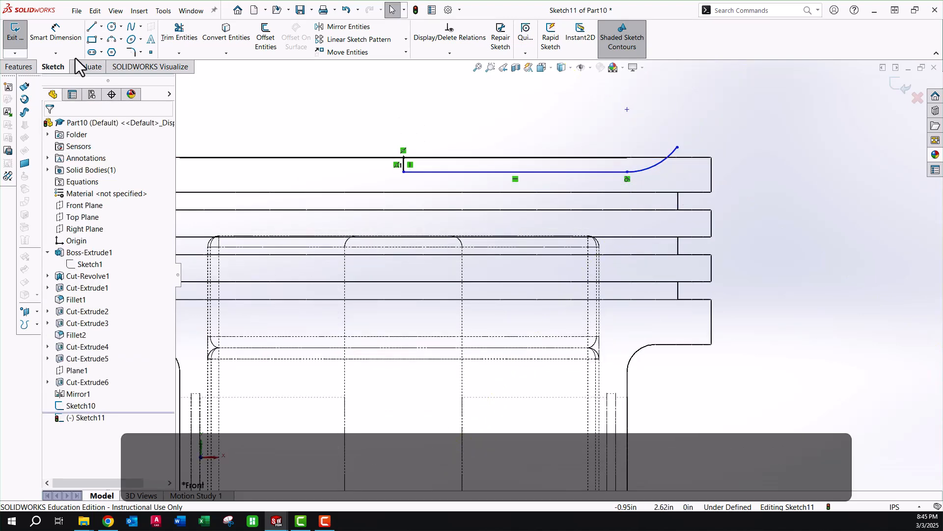
- Dimension the short vertical line's length, try a value of 0.5 in, and undo that value
{"action": "left_click", "coordinate": [68, 38]}
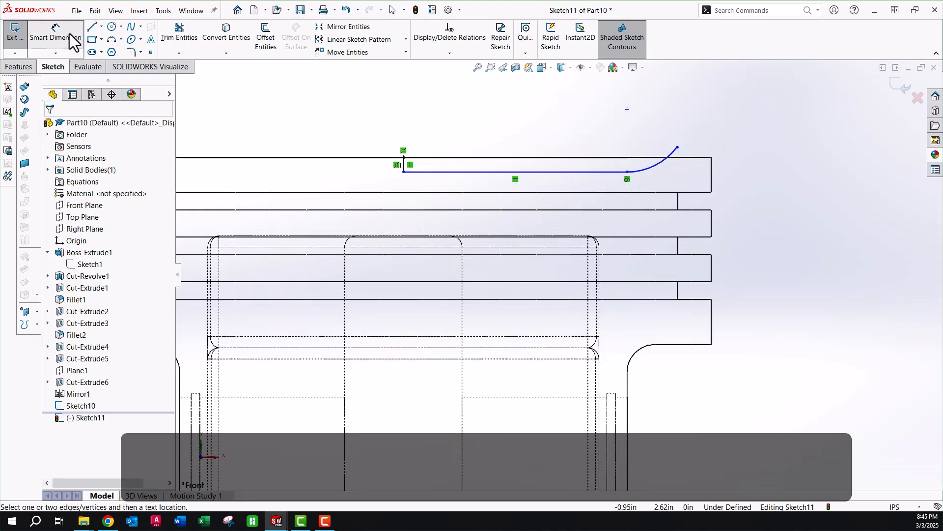
{"action": "left_click", "coordinate": [404, 166]}
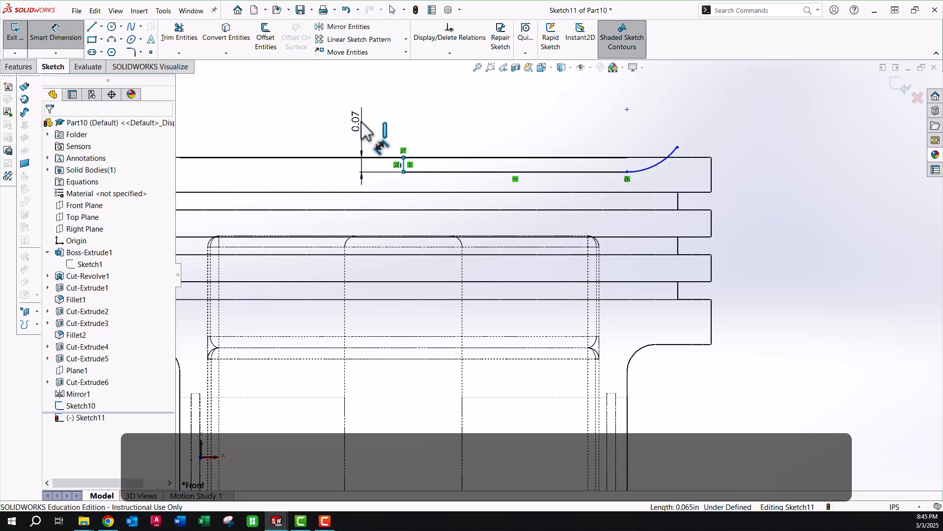
{"action": "left_click", "coordinate": [363, 130]}
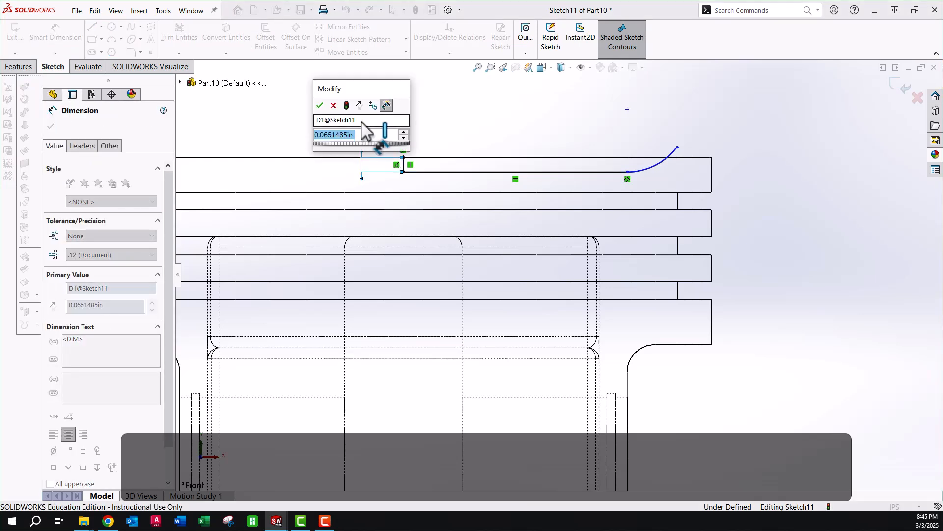
{"action": "type", "text": "0.5"}
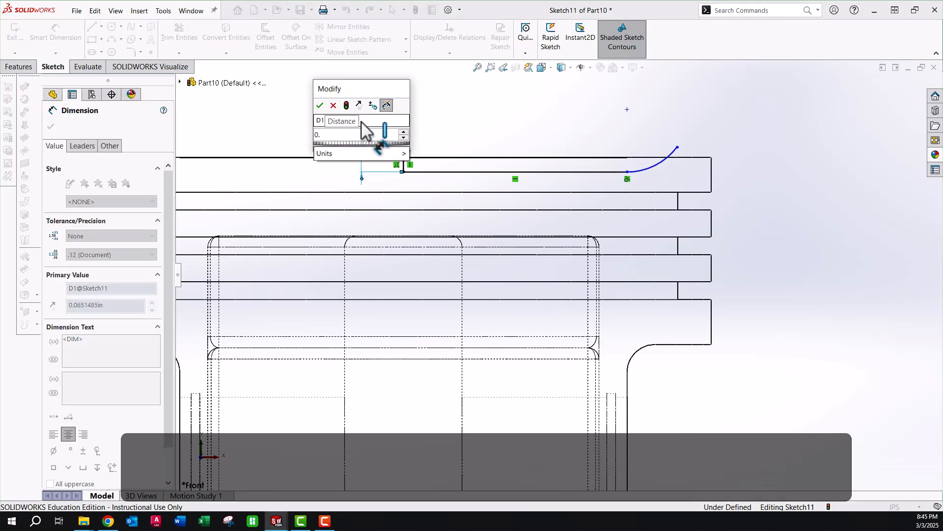
{"action": "key", "text": "Return"}
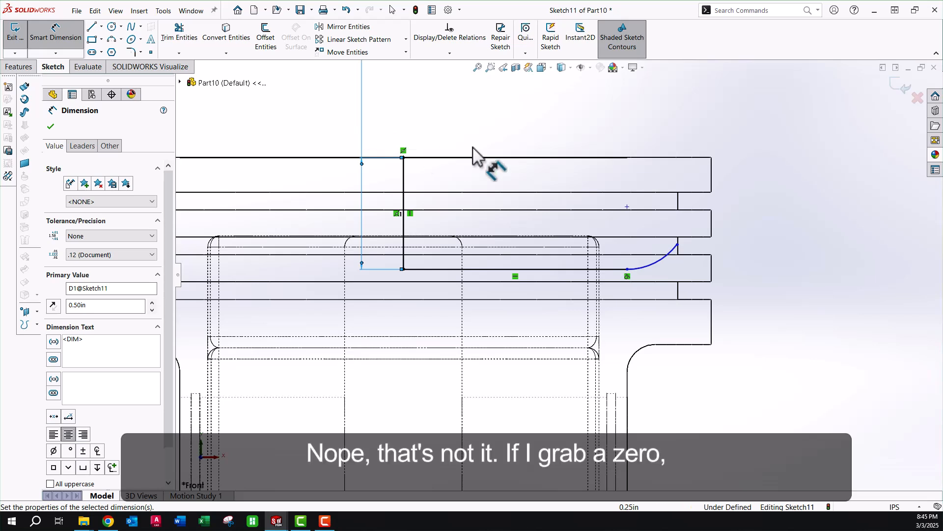
{"action": "key", "text": "ctrl+z"}
- Set the short vertical line's length to 0.05 in
{"action": "double_click", "coordinate": [361, 122]}
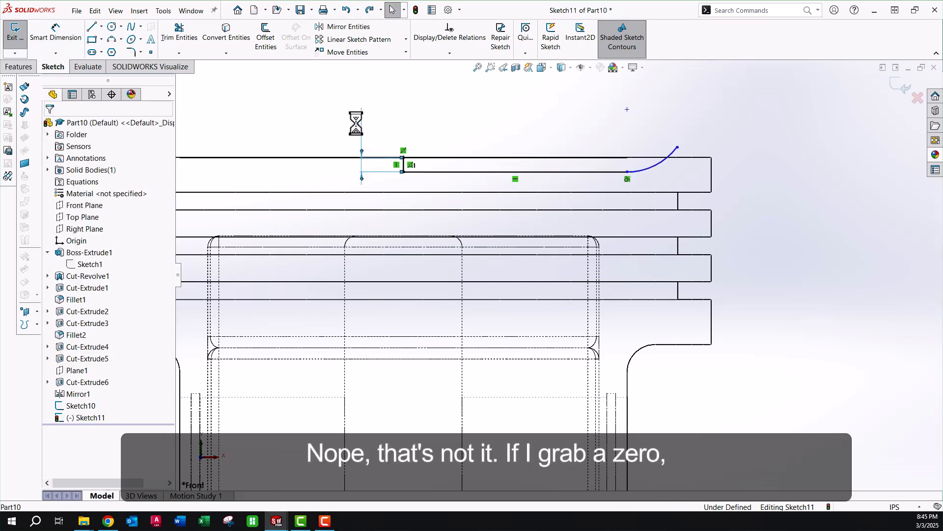
{"action": "type", "text": ".05"}
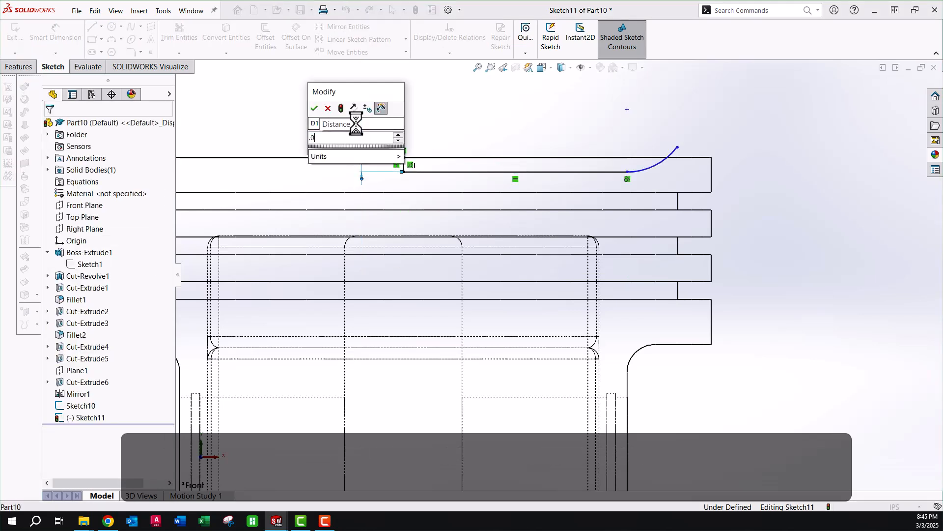
{"action": "key", "text": "Return"}
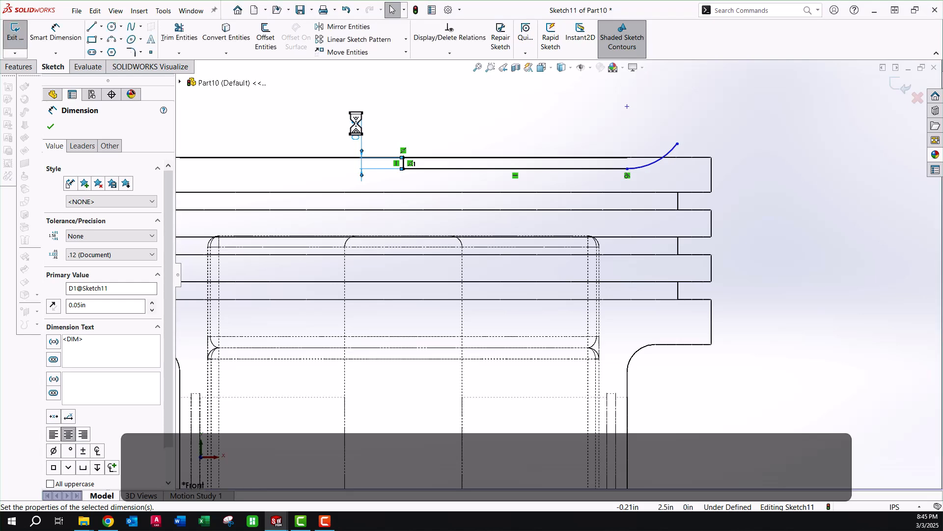
{"action": "left_click", "coordinate": [470, 105]}
- Dimension the profile's horizontal line at 1.00 in to match the radius of the reference circle
{"action": "scroll", "coordinate": [641, 157], "scroll_direction": "down", "scroll_amount": 4}
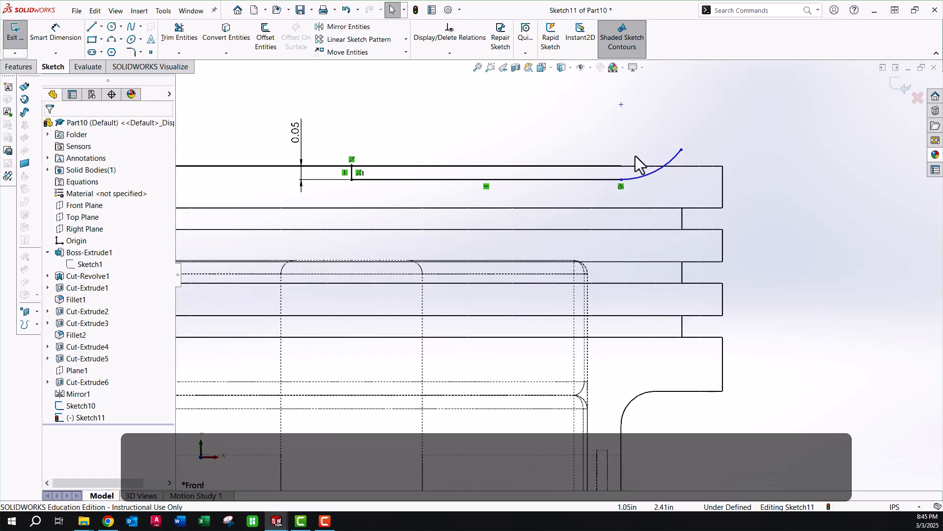
{"action": "middle_click_drag", "start_coordinate": [604, 176], "coordinate": [621, 157]}
{"action": "left_click", "coordinate": [621, 157]}
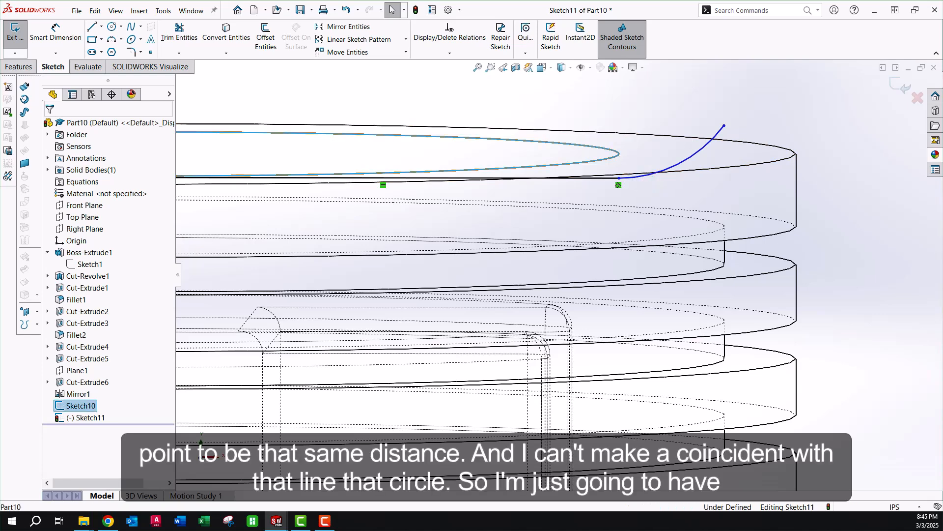
{"action": "left_click", "coordinate": [562, 118]}
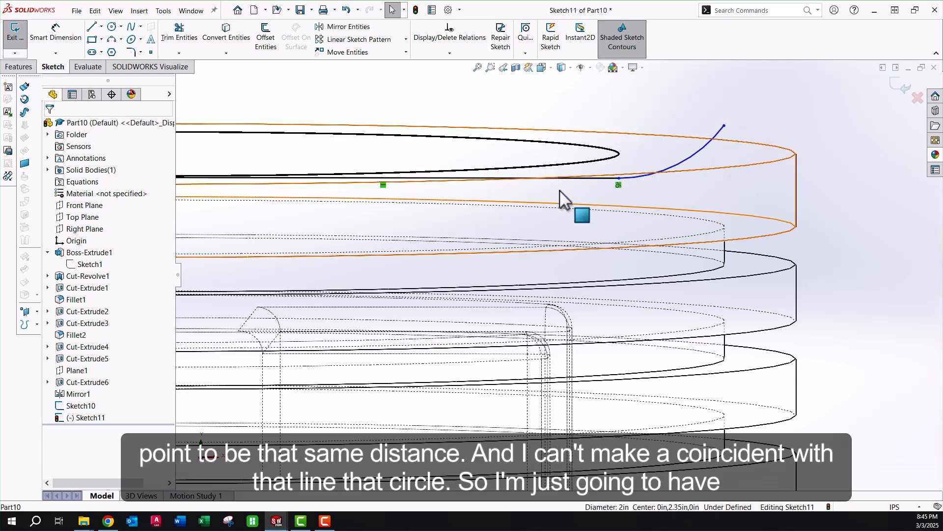
{"action": "scroll", "coordinate": [558, 194], "scroll_direction": "up", "scroll_amount": 4}
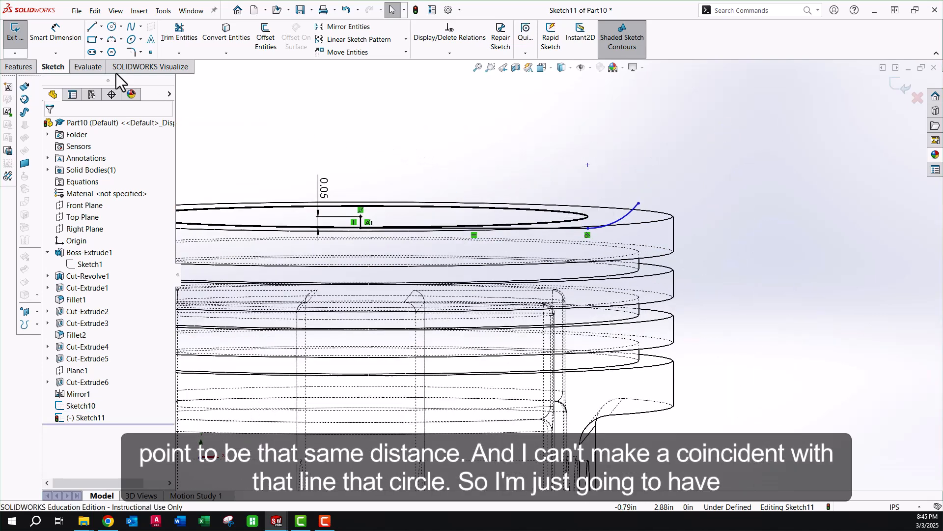
{"action": "left_click", "coordinate": [58, 36]}
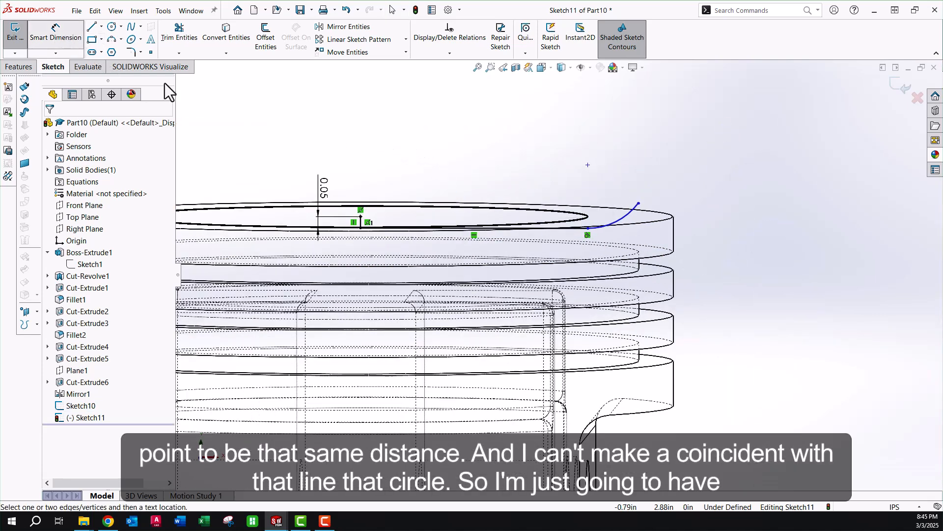
{"action": "left_click", "coordinate": [535, 235]}
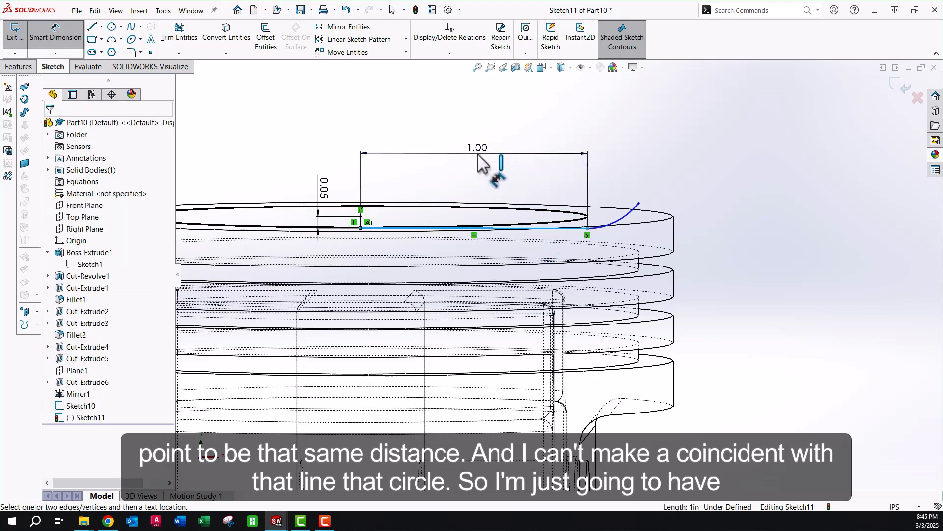
{"action": "left_click", "coordinate": [481, 162]}
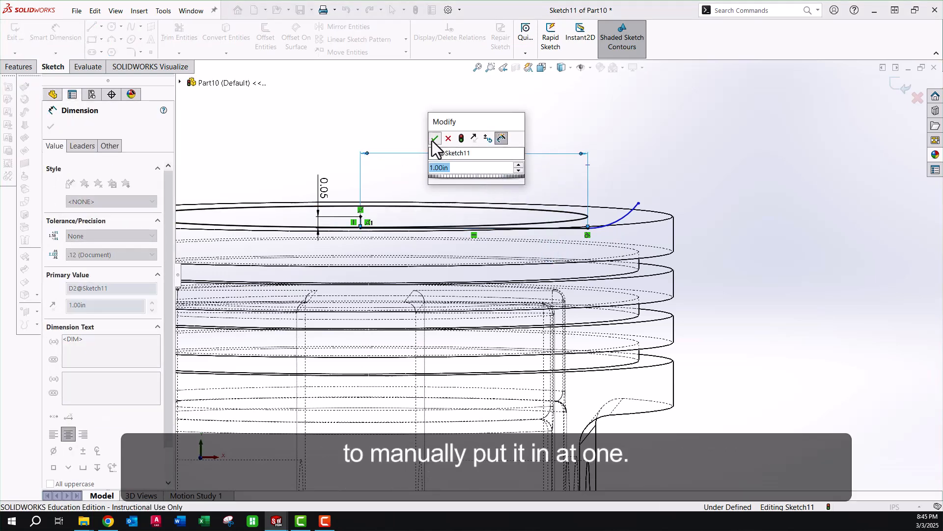
{"action": "left_click", "coordinate": [434, 139]}
{"action": "key", "text": "Escape"}
- Make the arc's free endpoint coincident with the outer edge of the piston's top face
{"action": "scroll", "coordinate": [629, 243], "scroll_direction": "down", "scroll_amount": 2}
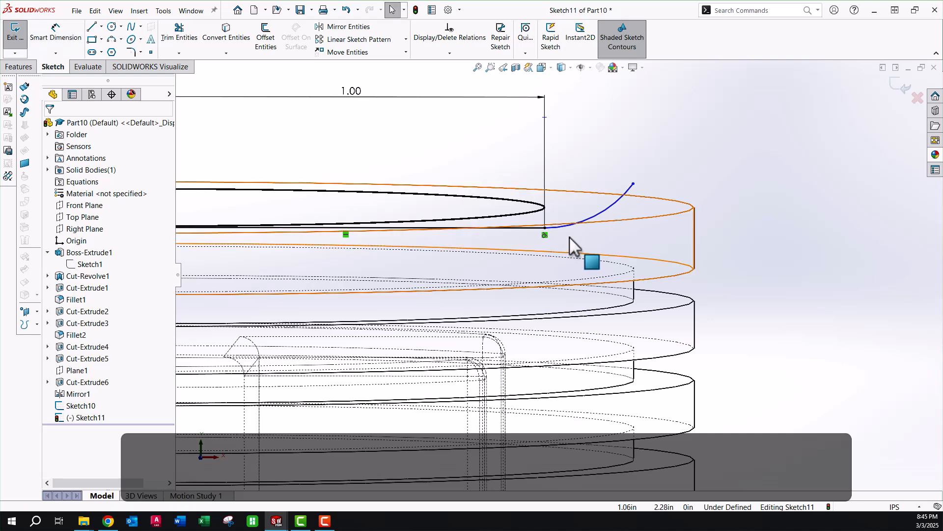
{"action": "scroll", "coordinate": [570, 241], "scroll_direction": "up", "scroll_amount": 2}
{"action": "left_click", "coordinate": [611, 213]}
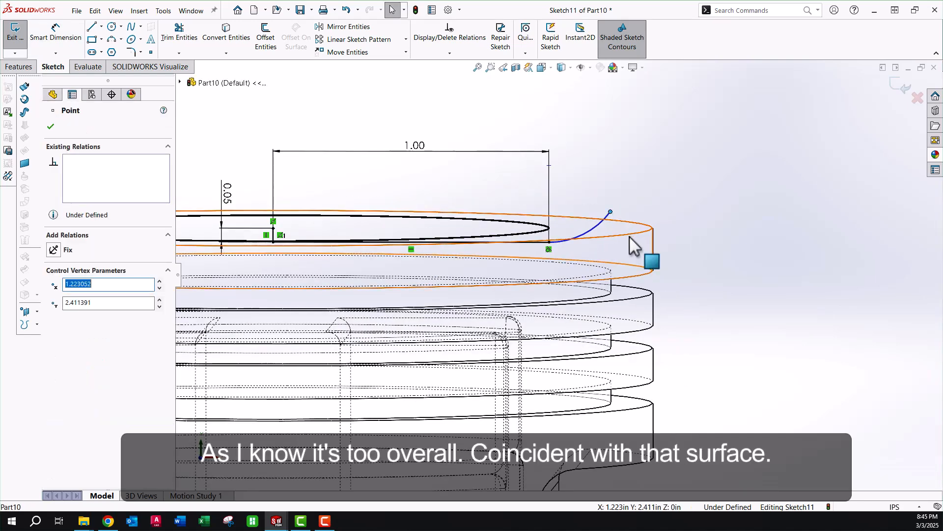
{"action": "left_click", "coordinate": [651, 231], "text": "ctrl"}
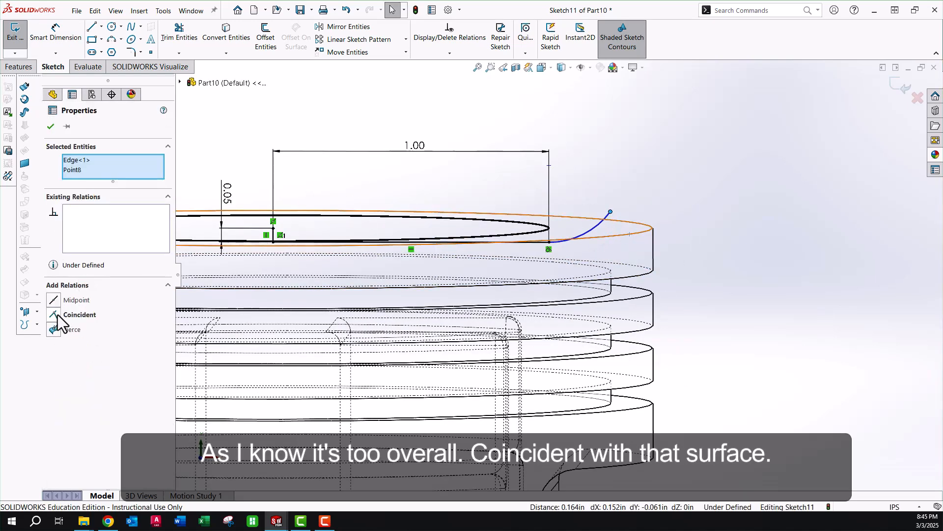
{"action": "left_click", "coordinate": [55, 315]}
{"action": "left_click", "coordinate": [737, 206]}
- Draw a vertical centerline about 0.58 in long upward from the centre of the piston's top face
{"action": "middle_click_drag", "start_coordinate": [737, 207], "coordinate": [601, 267]}
{"action": "scroll", "coordinate": [401, 297], "scroll_direction": "up", "scroll_amount": 1}
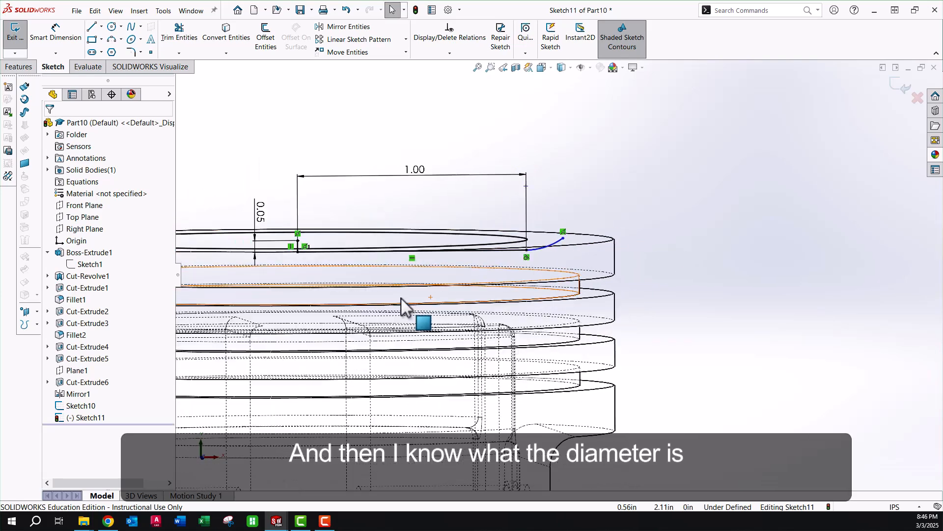
{"action": "key", "text": "ctrl+8"}
{"action": "scroll", "coordinate": [688, 134], "scroll_direction": "up", "scroll_amount": 1}
{"action": "left_click", "coordinate": [102, 27]}
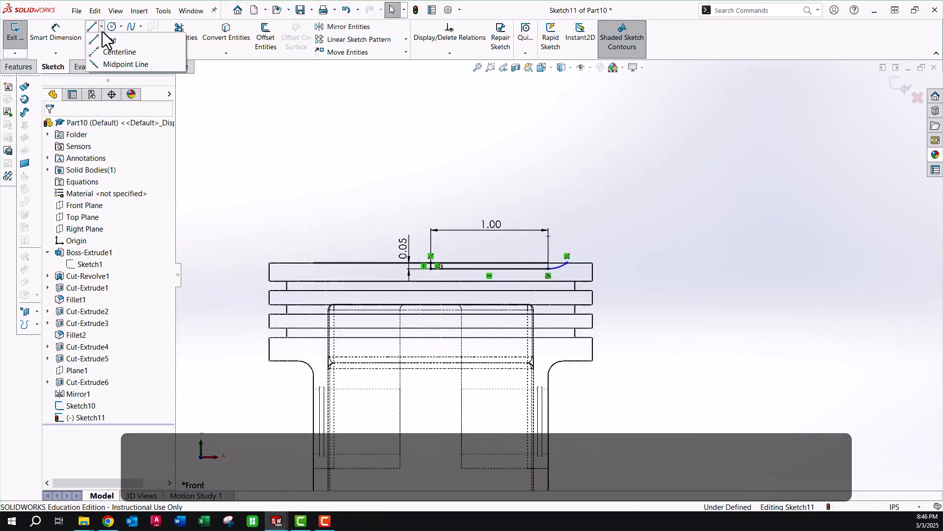
{"action": "left_click", "coordinate": [118, 52]}
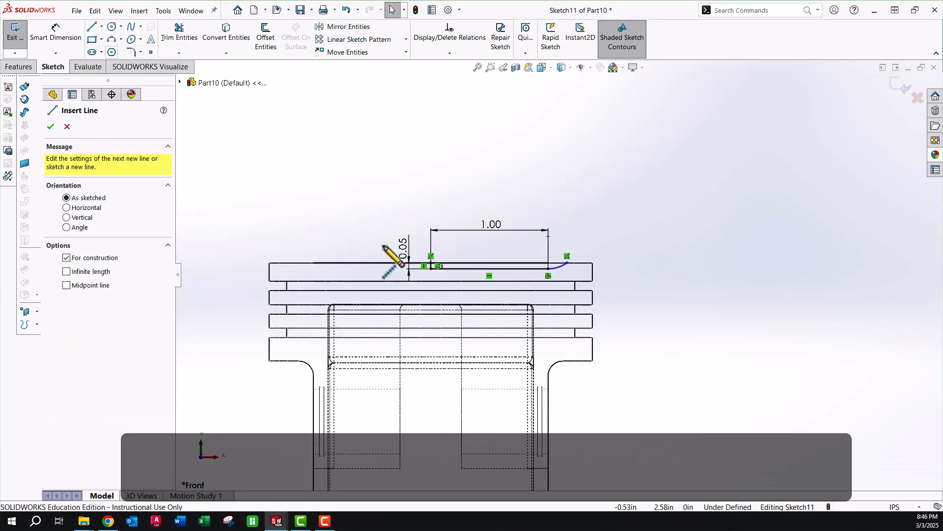
{"action": "left_click", "coordinate": [431, 265]}
{"action": "double_click", "coordinate": [431, 196]}
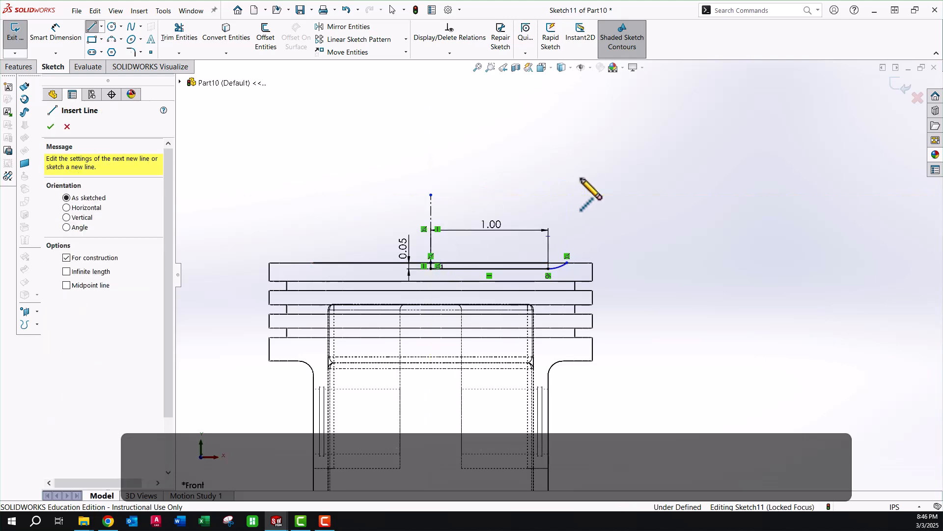
- Dimension the arc's outer endpoint about the vertical centerline as a 2.550 in diameter
{"action": "left_click", "coordinate": [41, 39]}
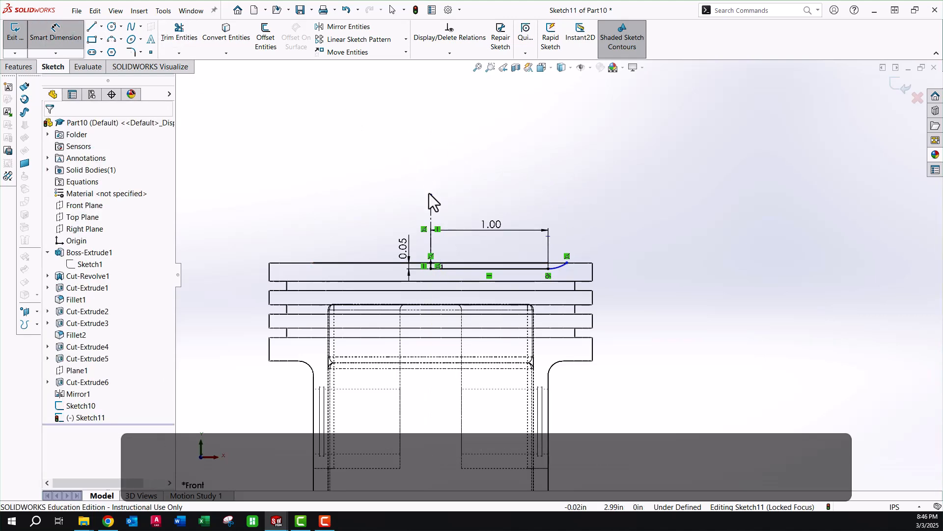
{"action": "left_click", "coordinate": [431, 212]}
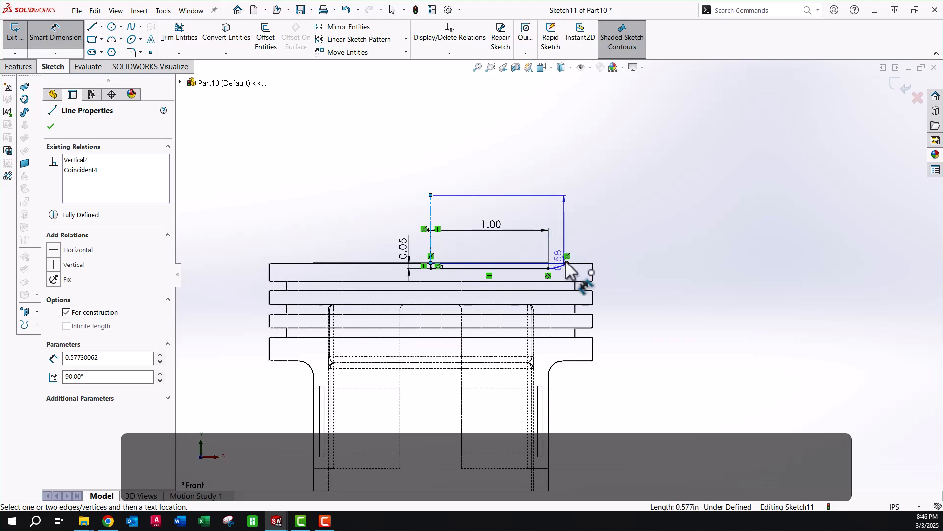
{"action": "left_click", "coordinate": [567, 263]}
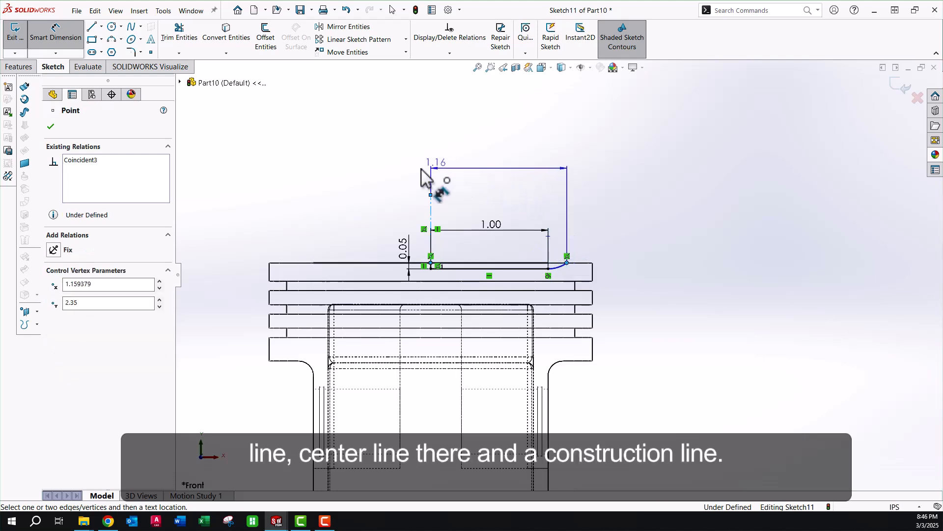
{"action": "left_click", "coordinate": [384, 172]}
{"action": "type", "text": "2."}
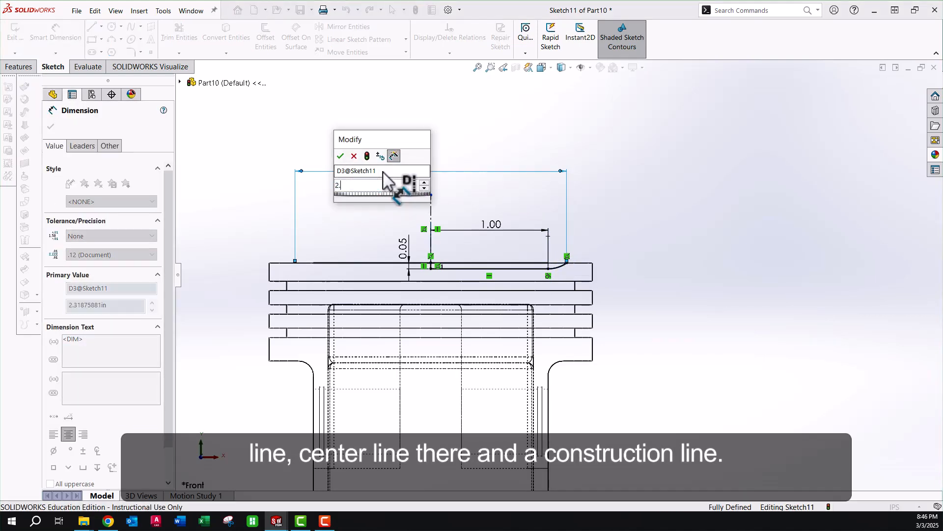
{"action": "type", "text": "550"}
{"action": "key", "text": "Return"}
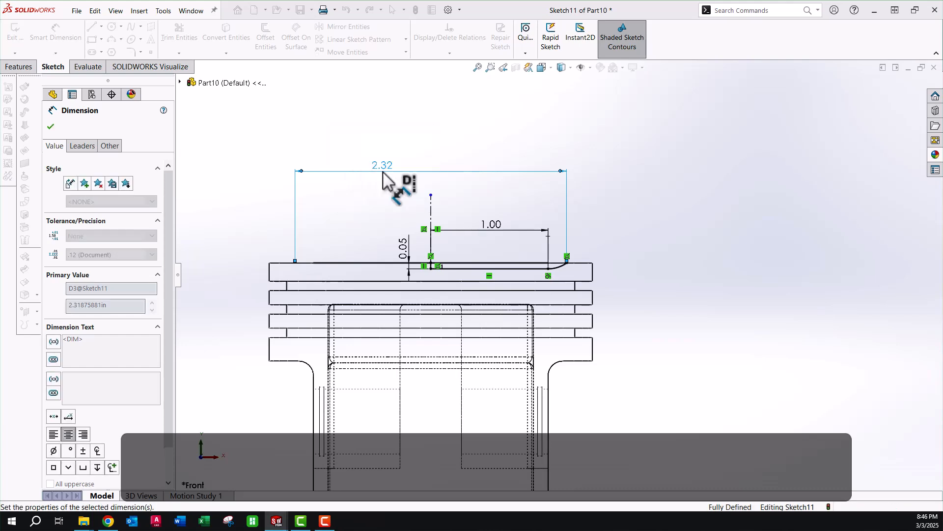
{"action": "scroll", "coordinate": [551, 269], "scroll_direction": "down", "scroll_amount": 2}
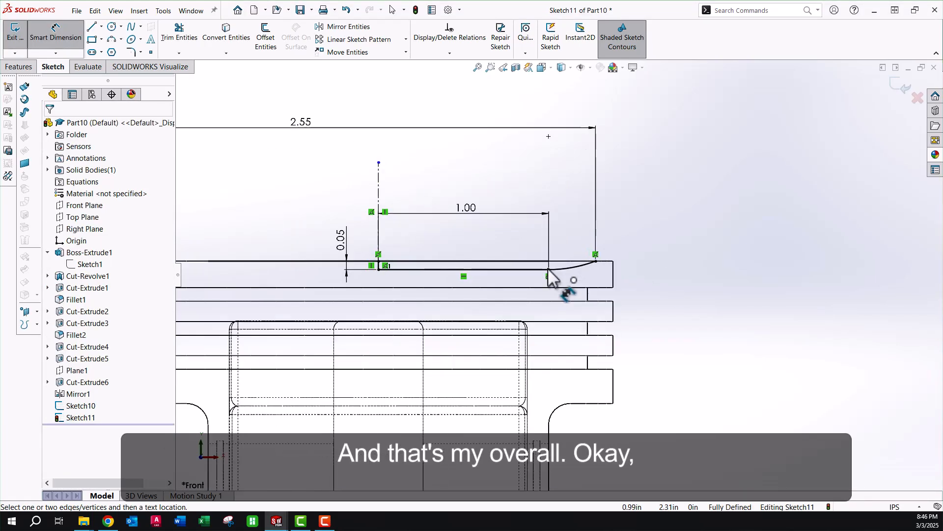
{"action": "key", "text": "Escape"}
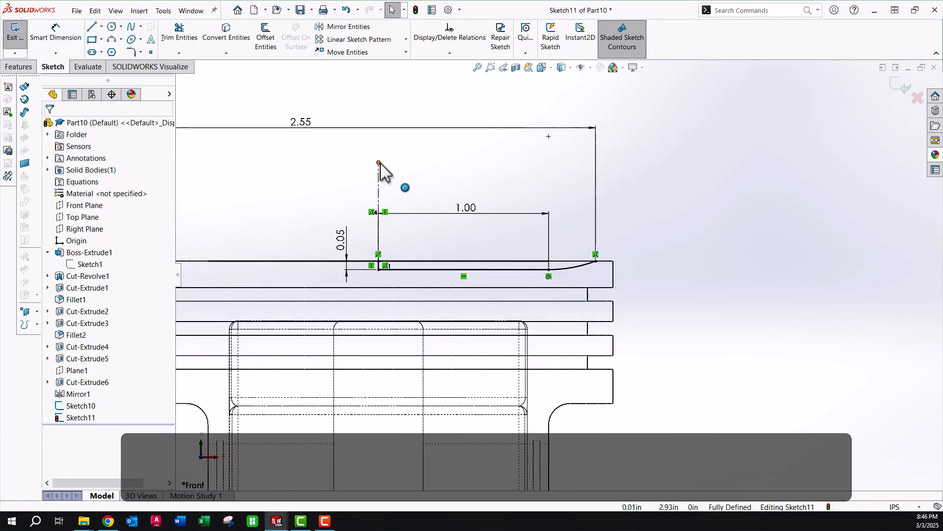
{"action": "left_click", "coordinate": [379, 163]}
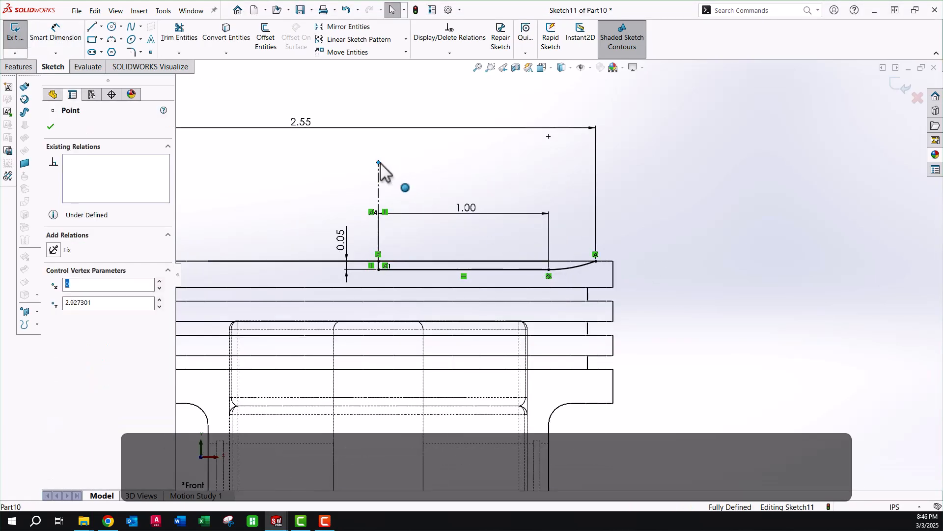
{"action": "left_click", "coordinate": [472, 182]}
- Hide Sketch10, the 2 in reference circle on the piston's top face
{"action": "scroll", "coordinate": [452, 255], "scroll_direction": "up", "scroll_amount": 1}
{"action": "mouse_move", "coordinate": [454, 259]}
{"action": "middle_mouse_down"}
{"action": "mouse_move", "coordinate": [436, 274]}
{"action": "mouse_move", "coordinate": [438, 287]}
{"action": "middle_mouse_up"}
{"action": "scroll", "coordinate": [692, 250], "scroll_direction": "down", "scroll_amount": 2}
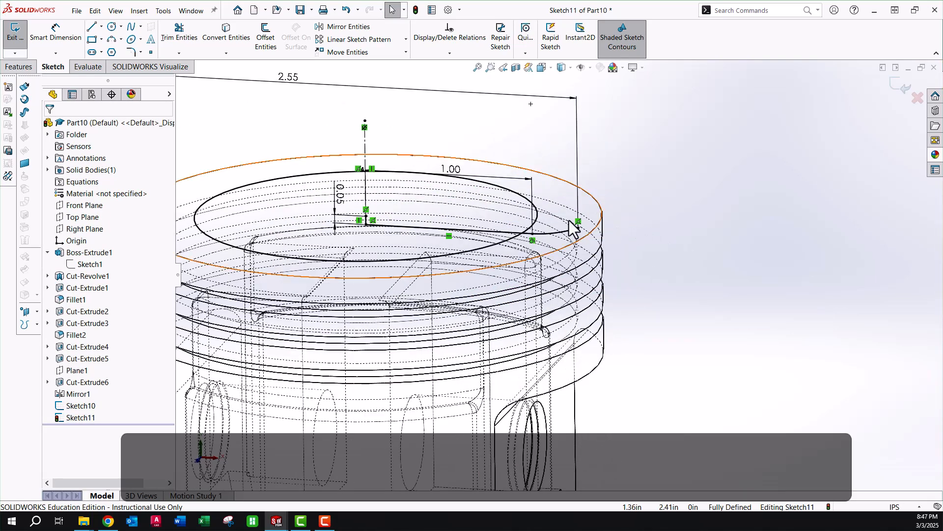
{"action": "left_click", "coordinate": [539, 220]}
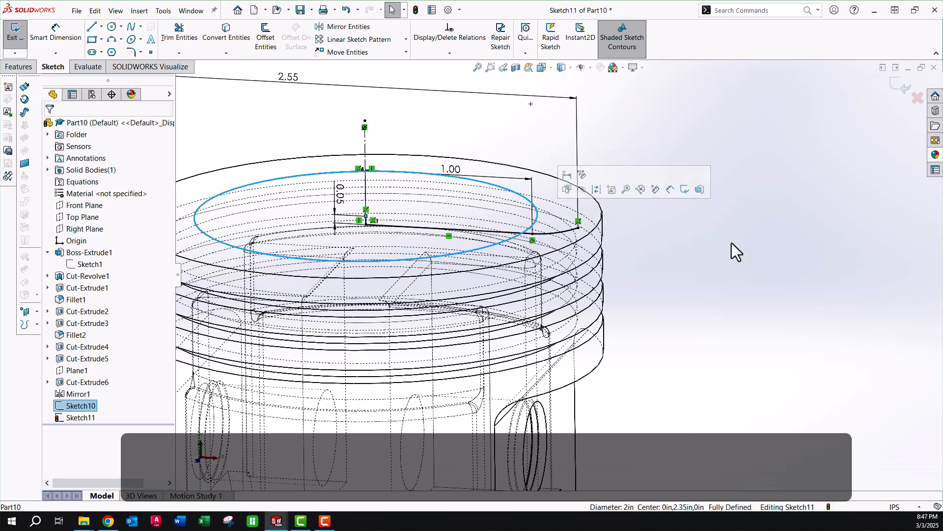
{"action": "right_click", "coordinate": [81, 406]}
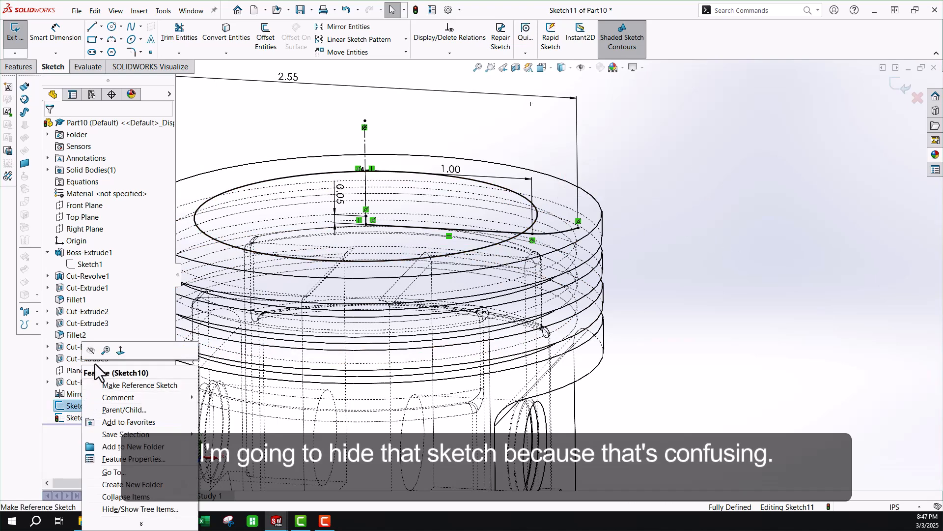
{"action": "left_click", "coordinate": [90, 350]}
{"action": "scroll", "coordinate": [358, 275], "scroll_direction": "up", "scroll_amount": 2}
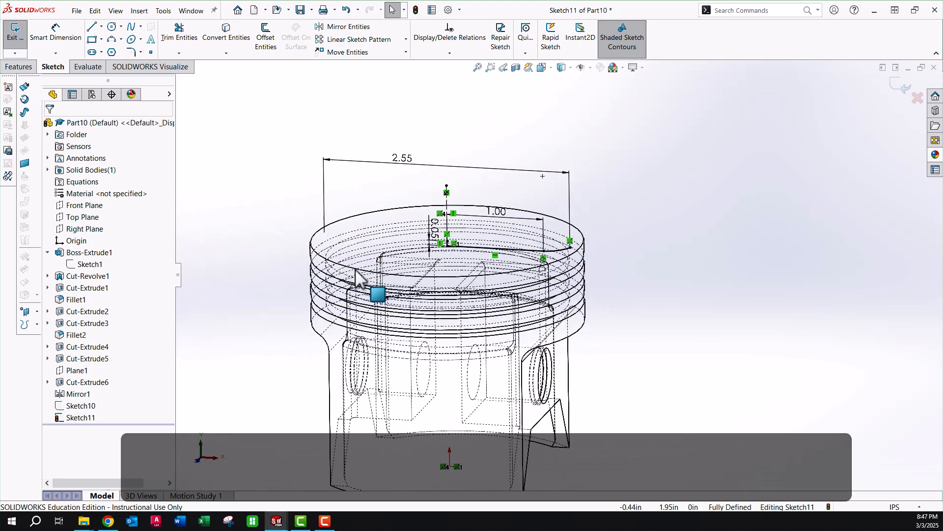
- Close the dish profile with a horizontal line from the top of the short vertical line to the arc's outer endpoint
{"action": "scroll", "coordinate": [550, 241], "scroll_direction": "down", "scroll_amount": 3}
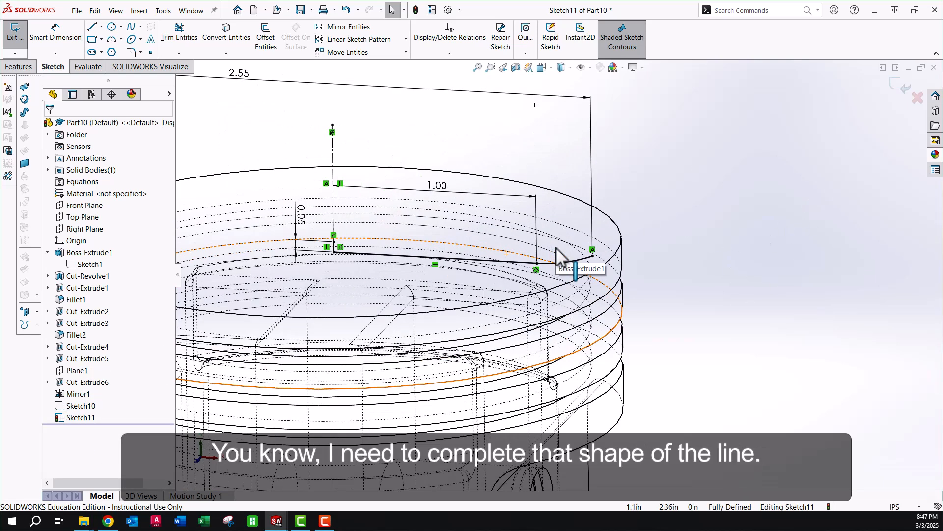
{"action": "left_click", "coordinate": [92, 27]}
{"action": "left_click", "coordinate": [335, 241]}
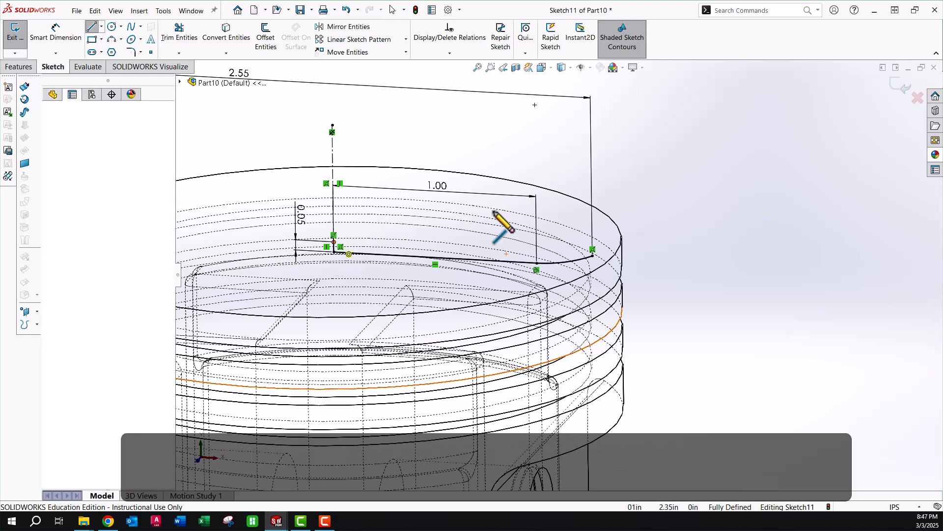
{"action": "left_click", "coordinate": [592, 255]}
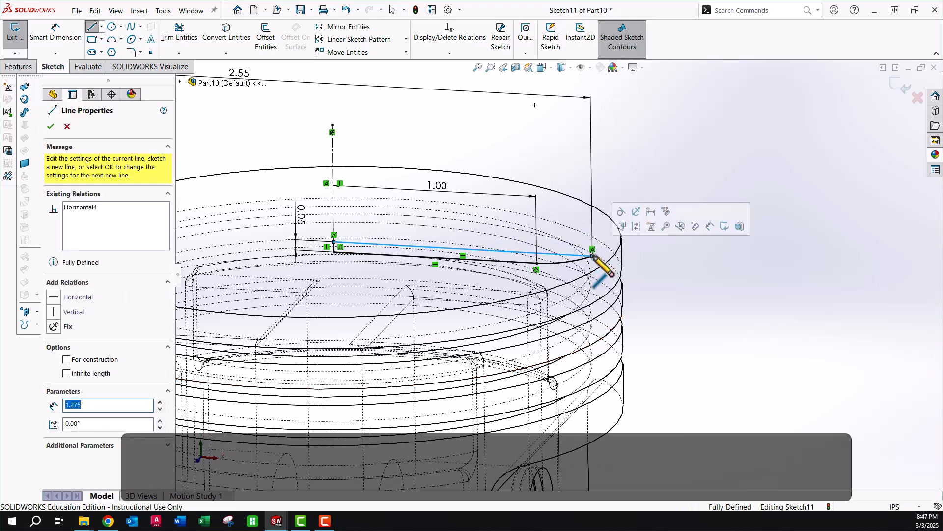
{"action": "key", "text": "Escape"}
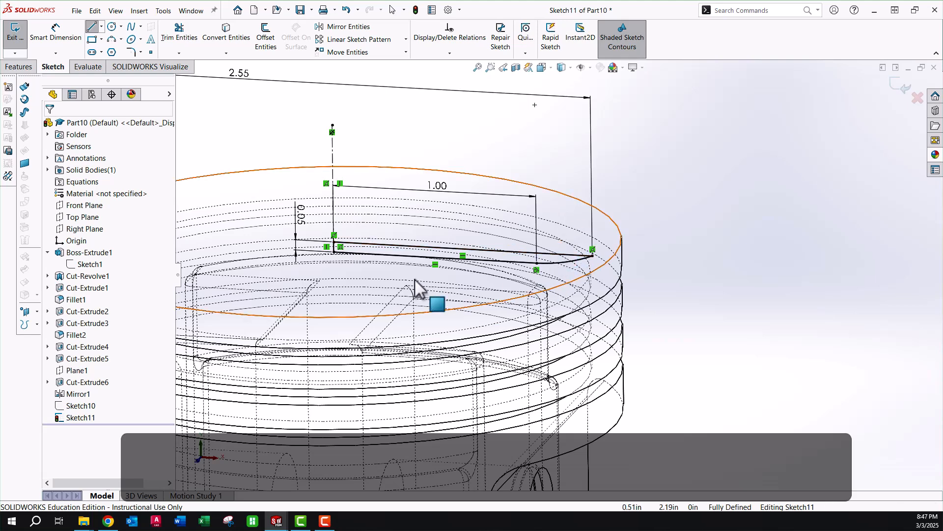
- Check that the dish profile is closed by chain-selecting its connected lines and arc, and refresh the shaded sketch contours
{"action": "scroll", "coordinate": [410, 285], "scroll_direction": "down", "scroll_amount": 2}
{"action": "mouse_move", "coordinate": [411, 285]}
{"action": "middle_mouse_down"}
{"action": "mouse_move", "coordinate": [418, 246]}
{"action": "mouse_move", "coordinate": [449, 269]}
{"action": "middle_mouse_up"}
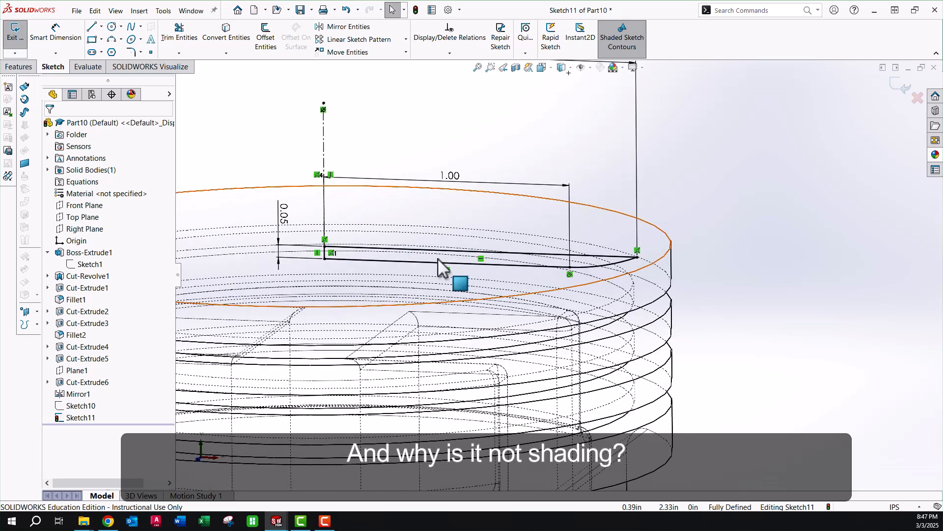
{"action": "right_click", "coordinate": [447, 264]}
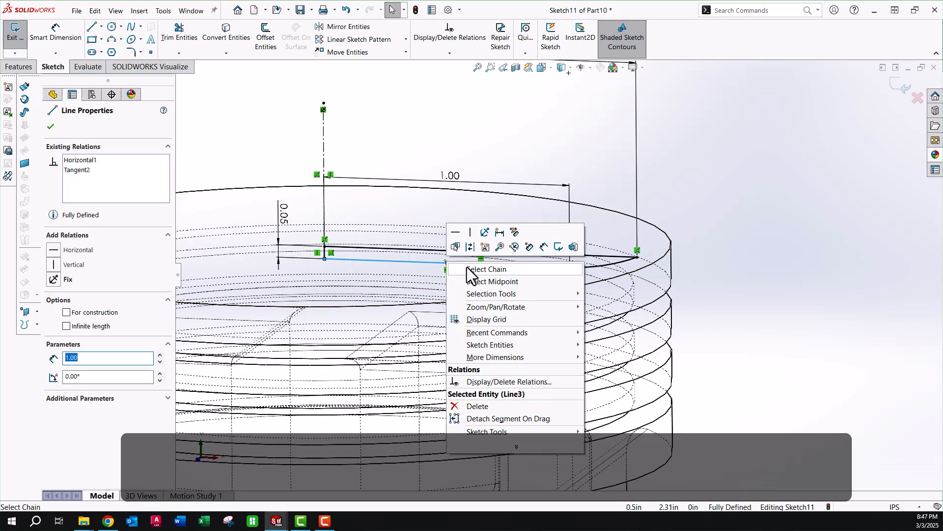
{"action": "left_click", "coordinate": [469, 269]}
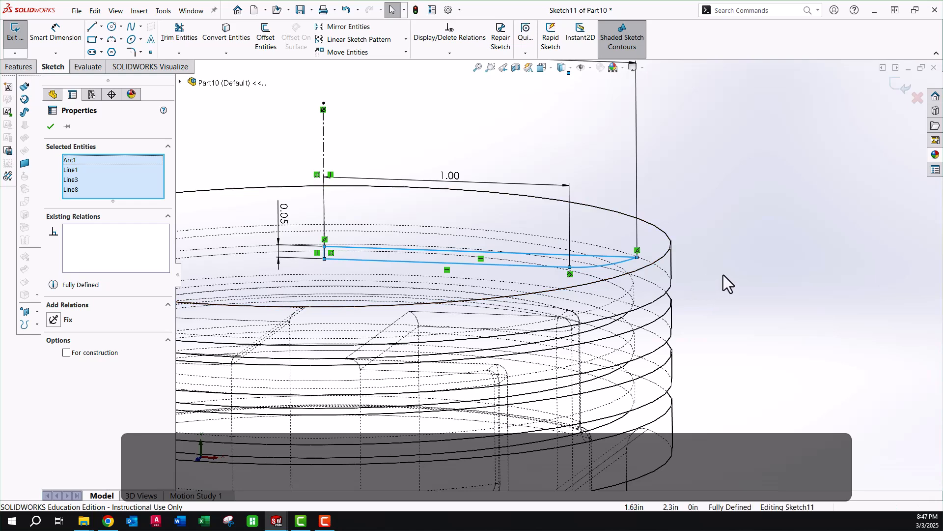
{"action": "left_click", "coordinate": [737, 278]}
{"action": "scroll", "coordinate": [375, 242], "scroll_direction": "down", "scroll_amount": 8}
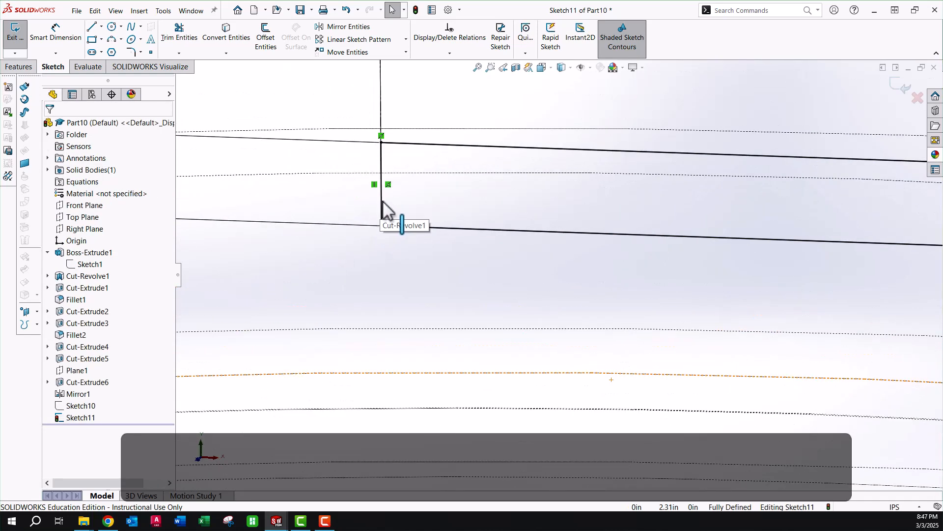
{"action": "left_click", "coordinate": [382, 208]}
{"action": "scroll", "coordinate": [432, 231], "scroll_direction": "up", "scroll_amount": 3}
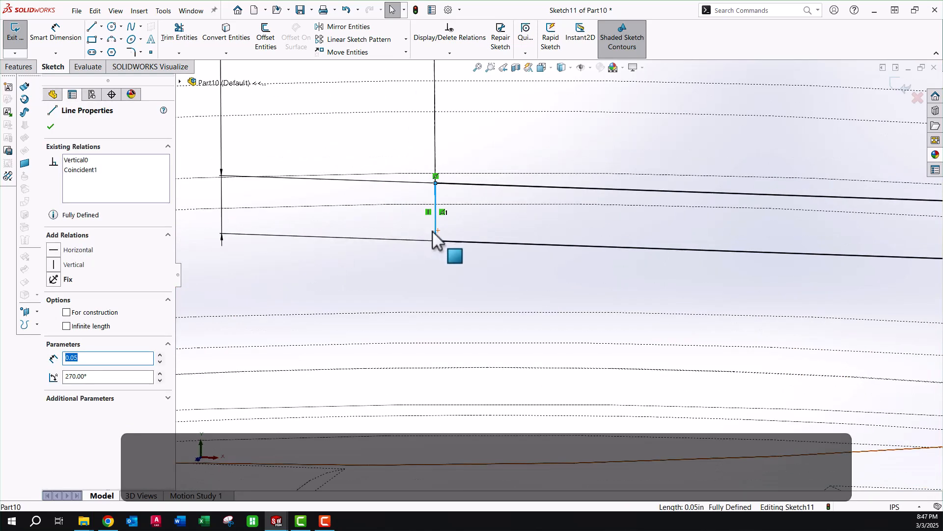
{"action": "right_click", "coordinate": [460, 244]}
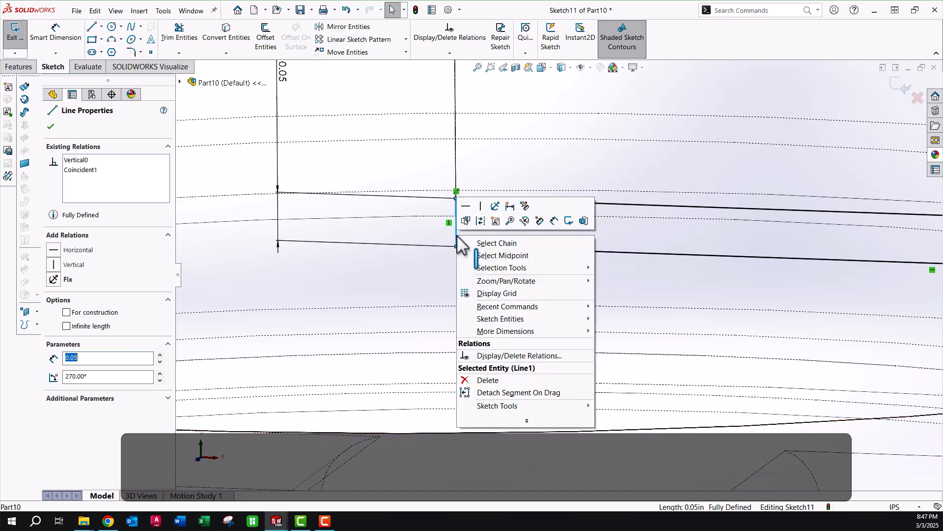
{"action": "left_click", "coordinate": [474, 244]}
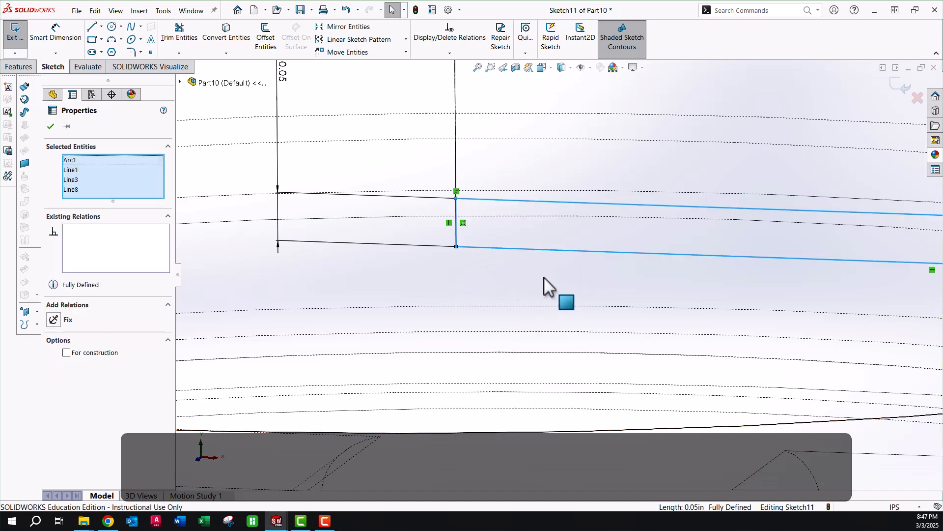
{"action": "scroll", "coordinate": [614, 297], "scroll_direction": "up", "scroll_amount": 3}
{"action": "scroll", "coordinate": [614, 297], "scroll_direction": "up", "scroll_amount": 3}
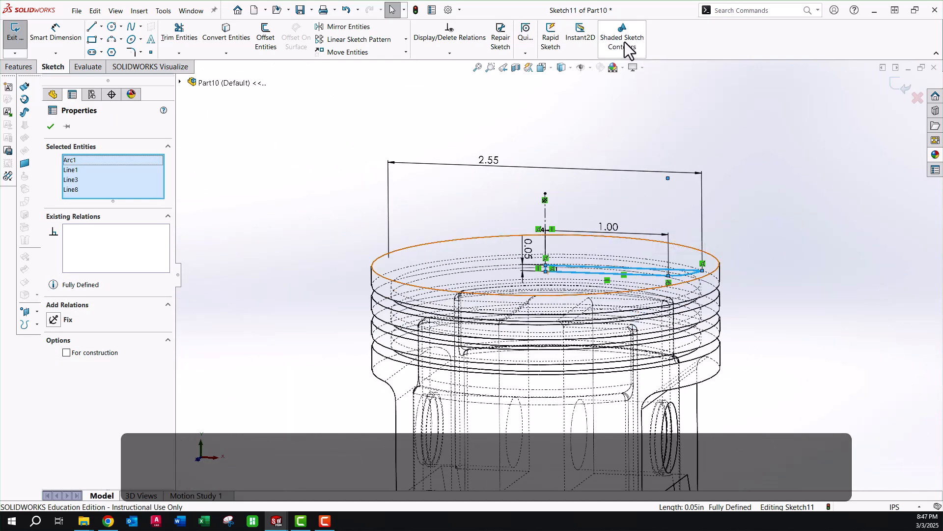
{"action": "left_click", "coordinate": [736, 199]}
{"action": "scroll", "coordinate": [720, 280], "scroll_direction": "down", "scroll_amount": 2}
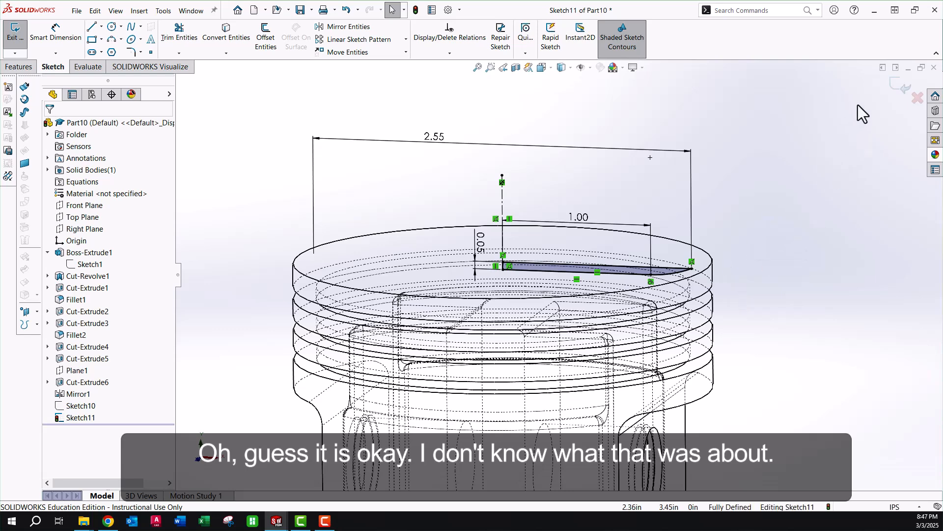
- Cut the dish into the piston's top with a 360° Revolved Cut of the closed profile about the vertical centerline
{"action": "double_click", "coordinate": [750, 126]}
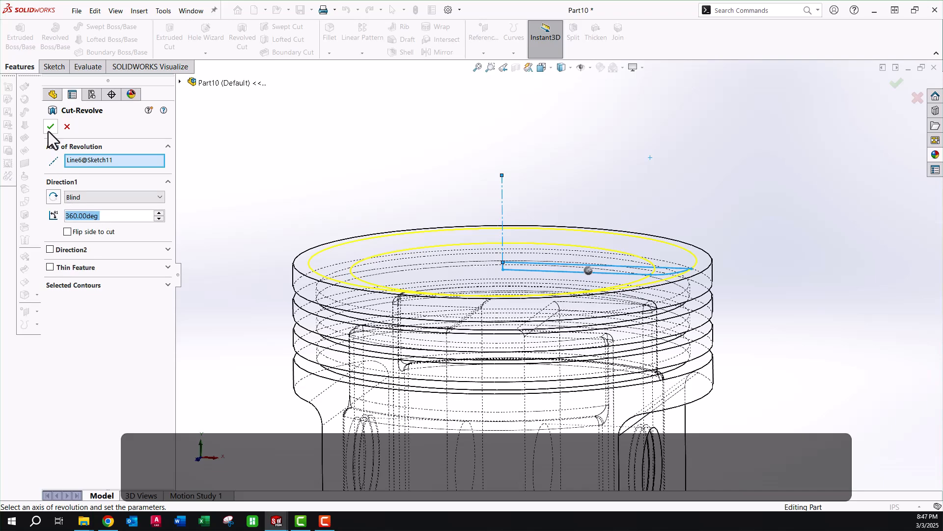
{"action": "left_click", "coordinate": [50, 127]}
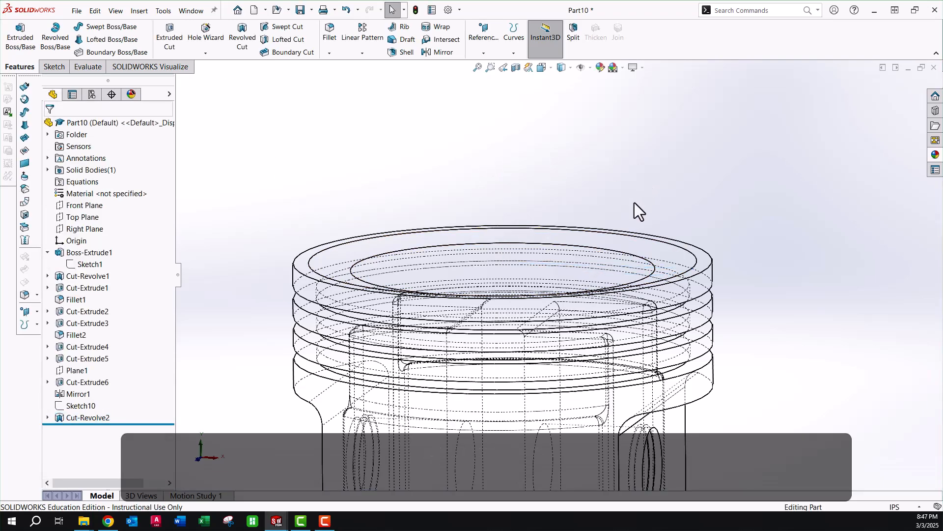
{"action": "middle_click_drag", "start_coordinate": [635, 203], "coordinate": [618, 275]}
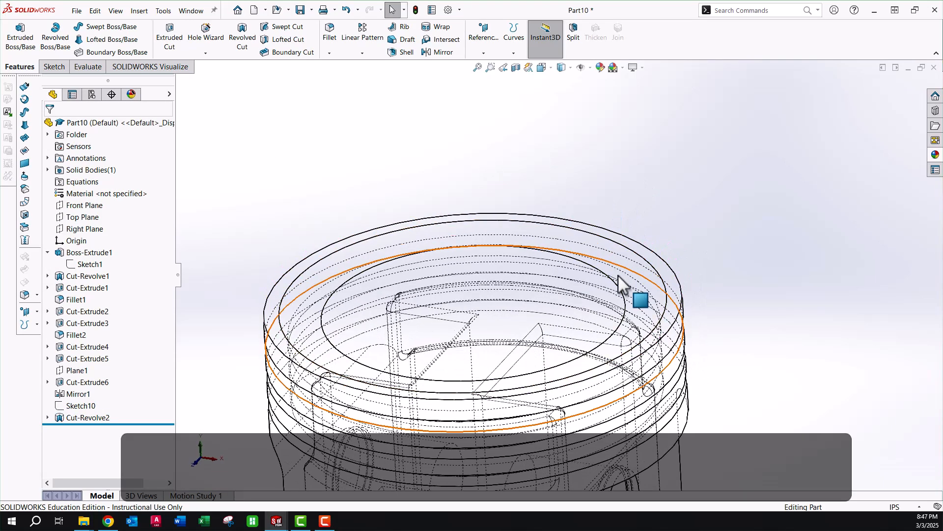
- Set the display style to Shaded With Edges and inspect the whole piston with its dished top
{"action": "left_click", "coordinate": [564, 67]}
{"action": "left_click", "coordinate": [561, 84]}
{"action": "scroll", "coordinate": [558, 330], "scroll_direction": "up", "scroll_amount": 3}
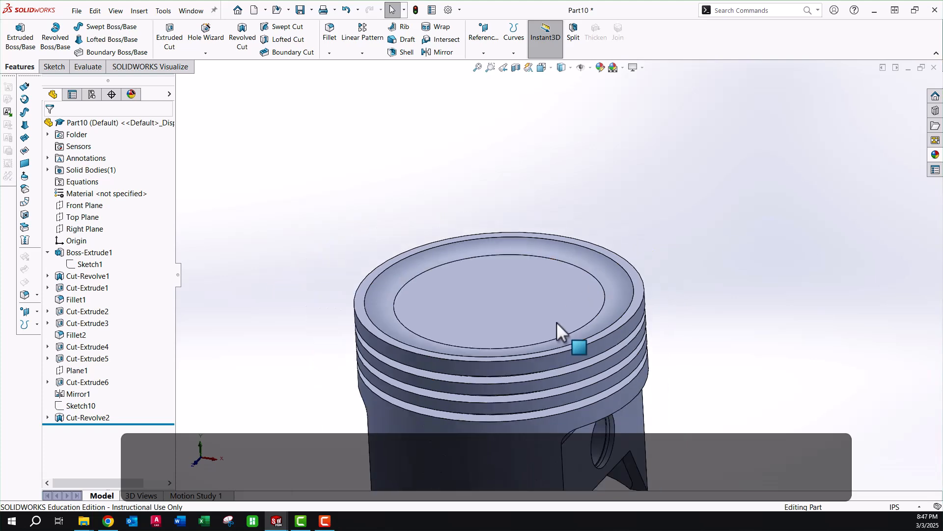
{"action": "middle_click_drag", "start_coordinate": [558, 331], "coordinate": [548, 290]}
{"action": "scroll", "coordinate": [568, 435], "scroll_direction": "up", "scroll_amount": 2}
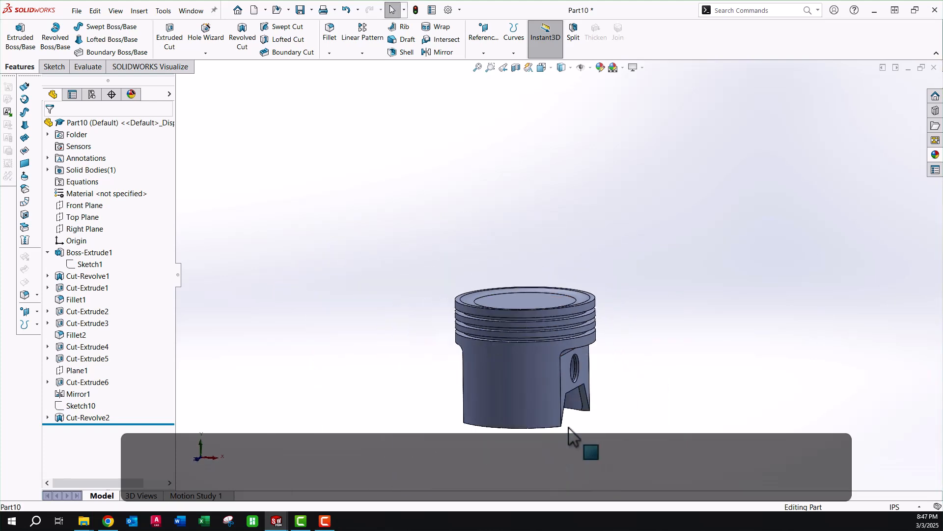
{"action": "mouse_move", "coordinate": [569, 436]}
{"action": "middle_mouse_down"}
{"action": "mouse_move", "coordinate": [567, 306]}
{"action": "mouse_move", "coordinate": [554, 293]}
{"action": "mouse_move", "coordinate": [548, 314]}
{"action": "middle_mouse_up"}
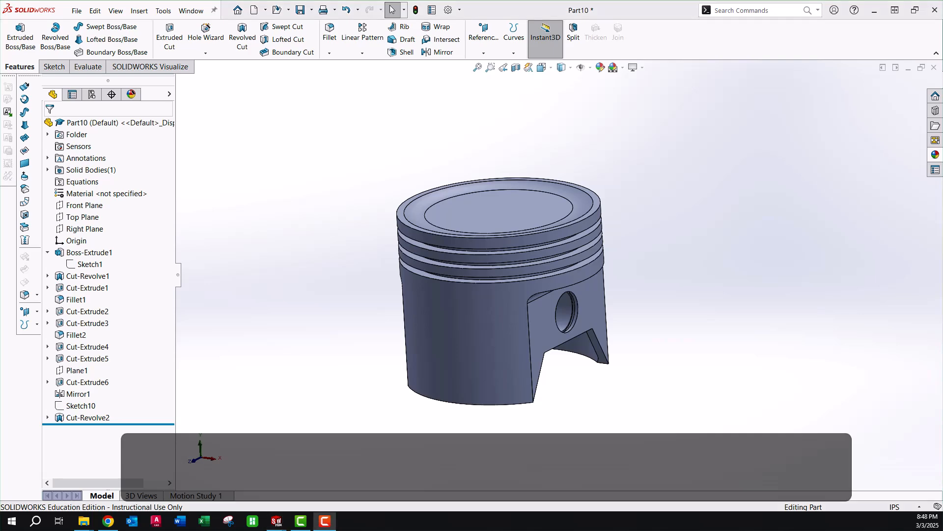
- Search the material library for 6063 and apply the aluminium alloy 6063-O to the piston
{"action": "left_click", "coordinate": [316, 199]}
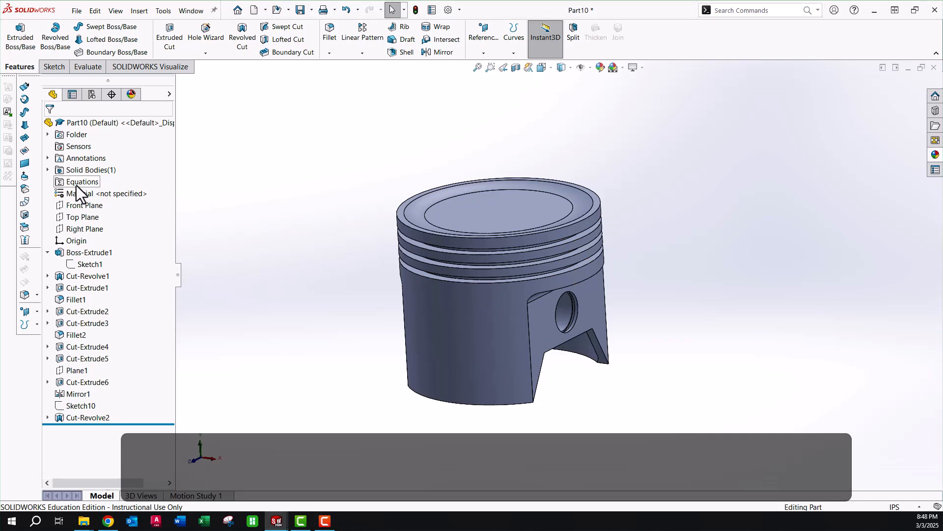
{"action": "right_click", "coordinate": [74, 193]}
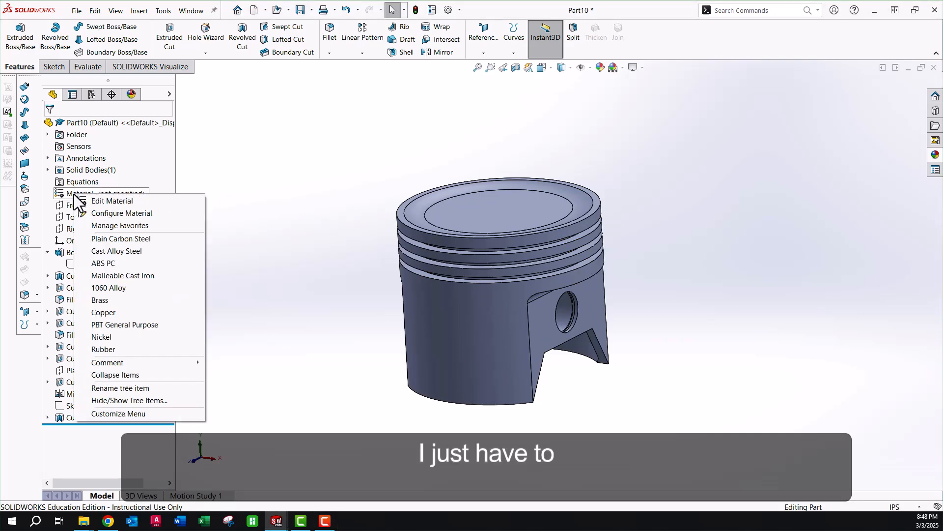
{"action": "left_click", "coordinate": [114, 202]}
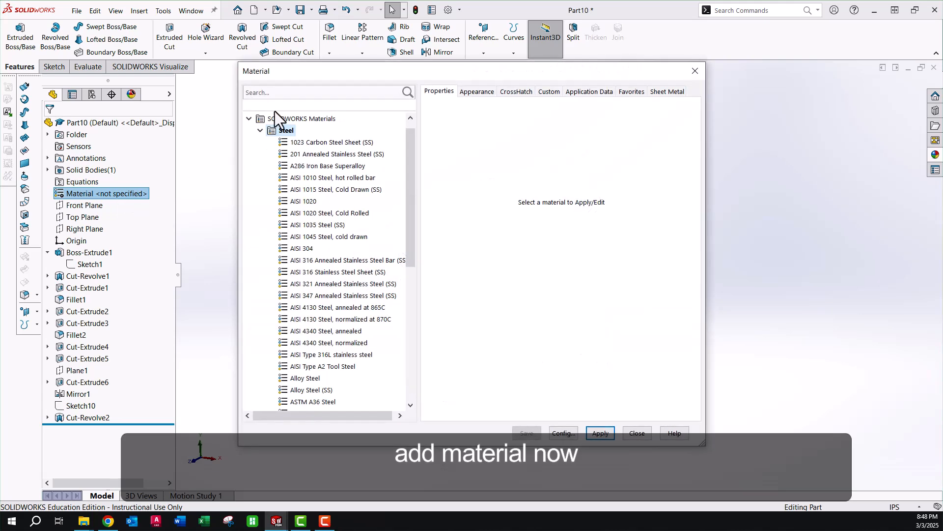
{"action": "type", "text": "6063"}
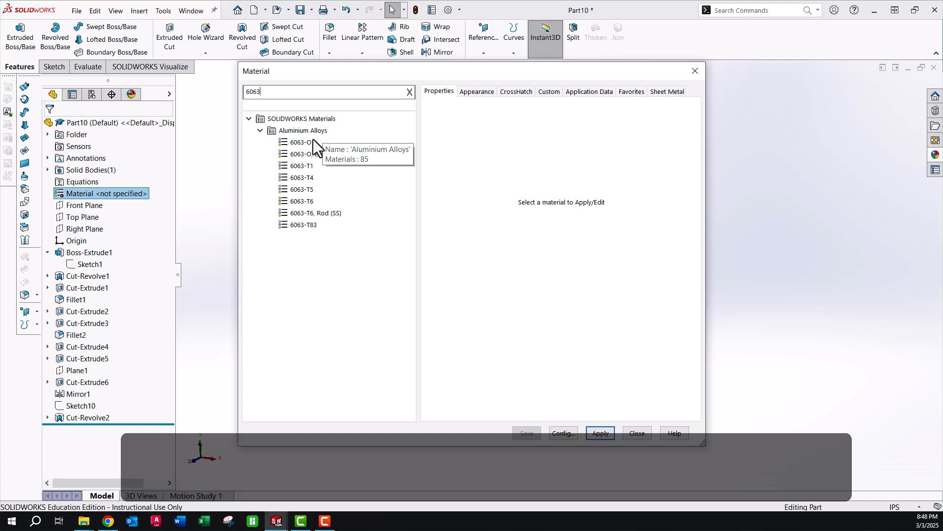
{"action": "left_click", "coordinate": [303, 142]}
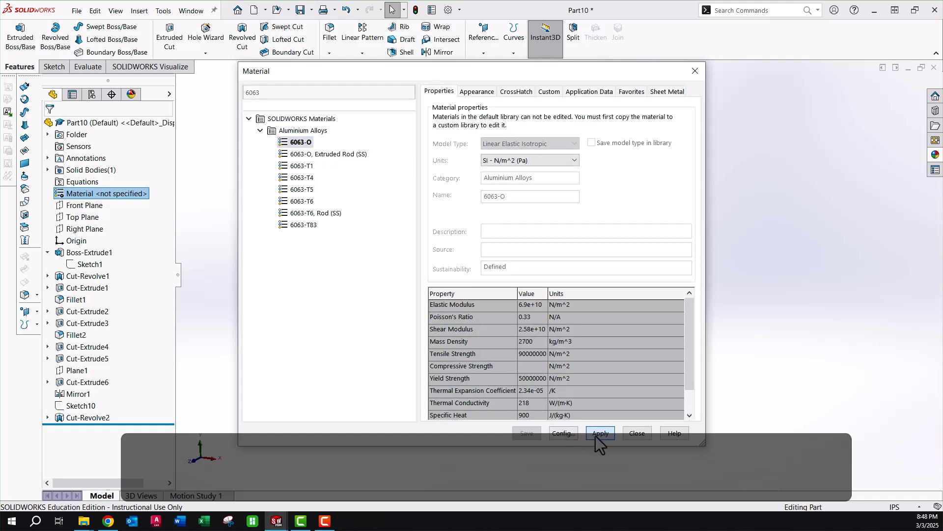
{"action": "left_click", "coordinate": [597, 435]}
{"action": "left_click", "coordinate": [638, 434]}
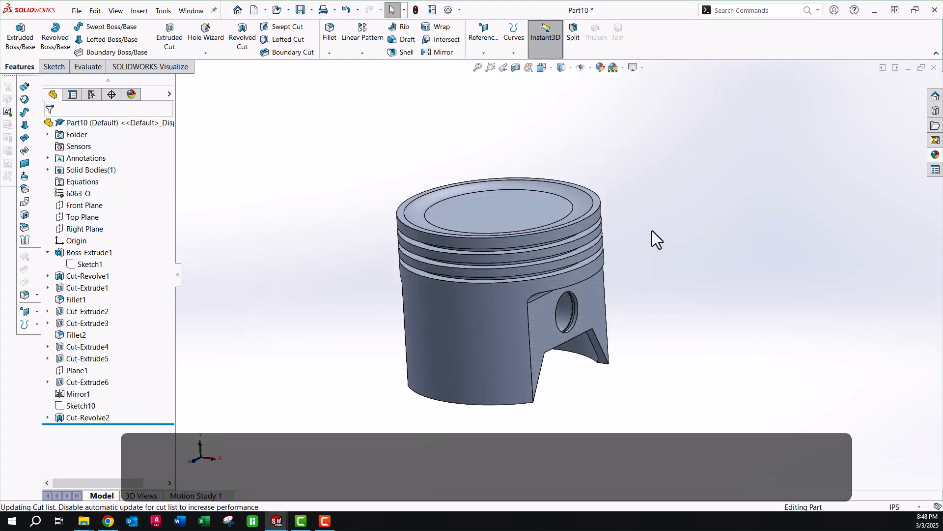
- Turn on RealView Graphics to show the piston with a realistic metallic appearance
{"action": "mouse_move", "coordinate": [652, 230]}
{"action": "middle_mouse_down"}
{"action": "mouse_move", "coordinate": [645, 234]}
{"action": "mouse_move", "coordinate": [647, 226]}
{"action": "middle_mouse_up"}
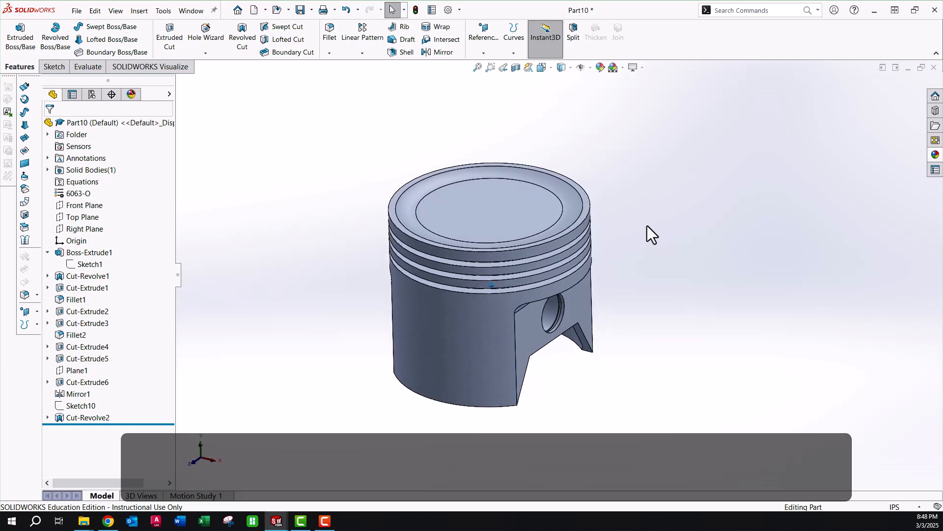
{"action": "left_click", "coordinate": [633, 69]}
{"action": "left_click", "coordinate": [642, 81]}
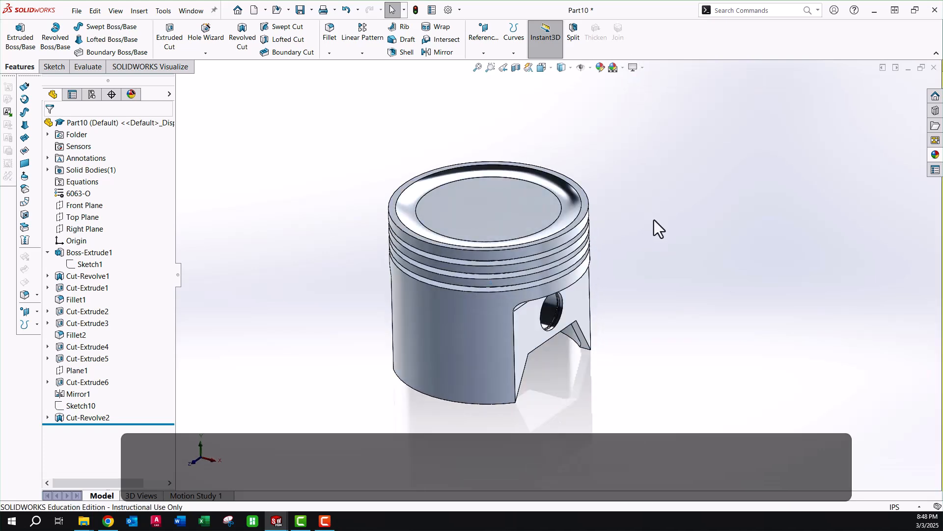